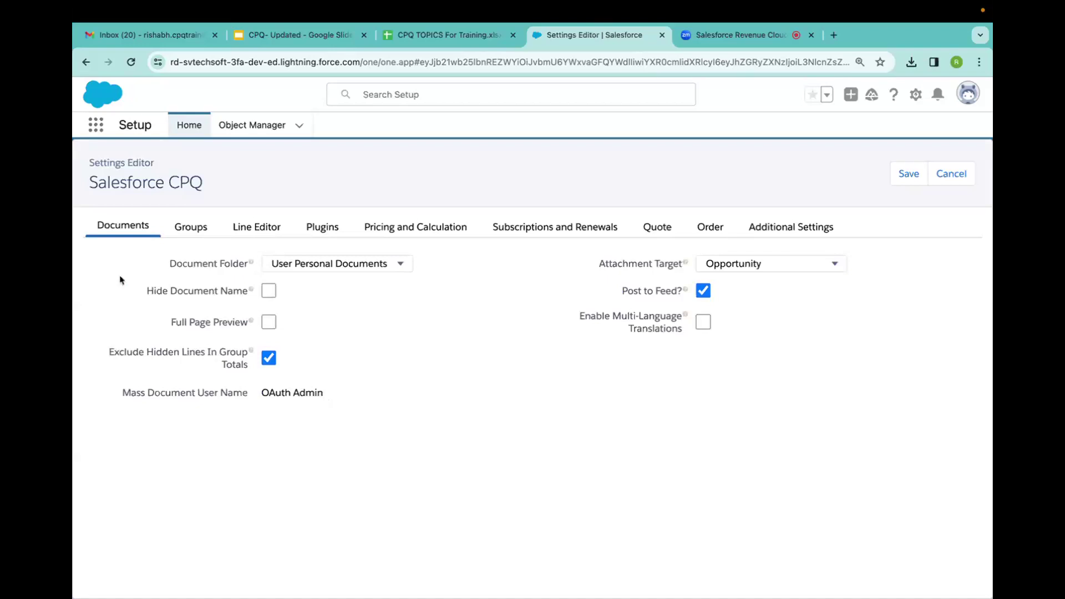
# Review the Line Editor, Plugins, Pricing, Additional Settings and Documents tabs, then view slide 11.
pyautogui.click(240, 226)
pyautogui.click(322, 228)
pyautogui.click(439, 233)
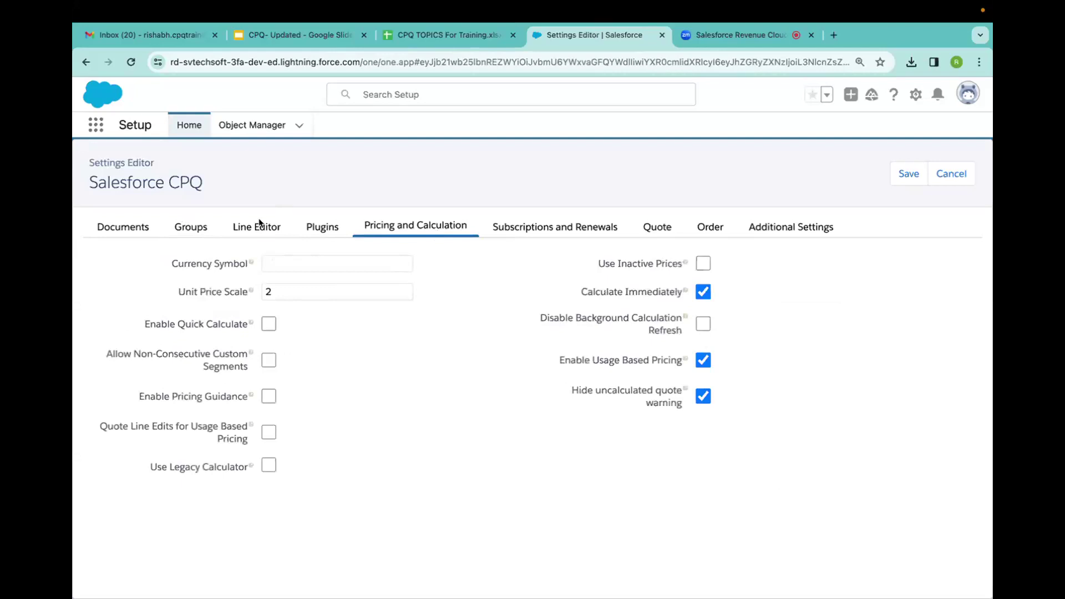
pyautogui.click(779, 233)
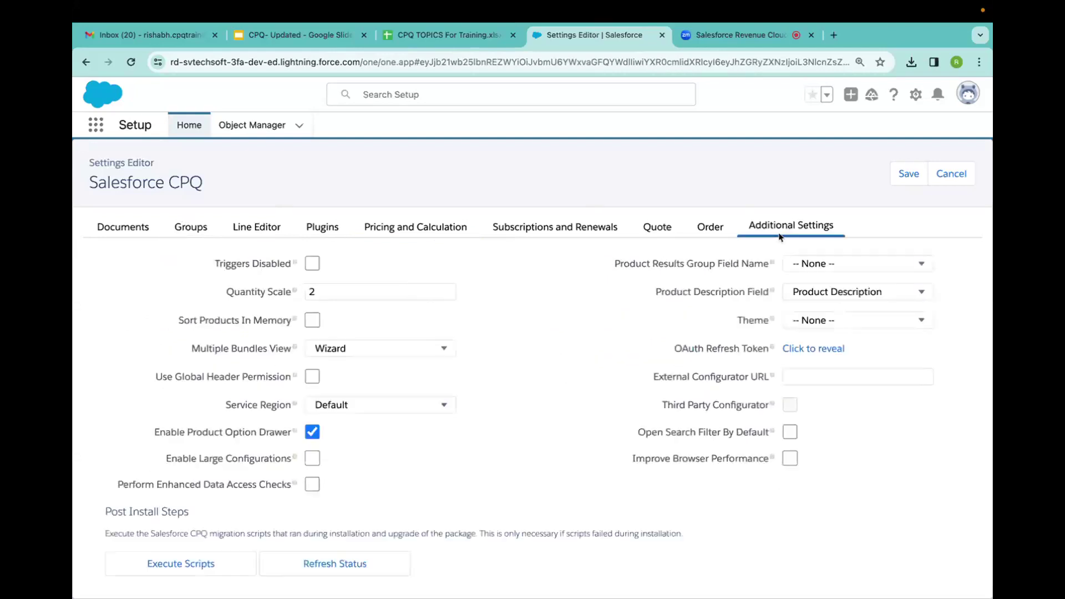
pyautogui.click(126, 224)
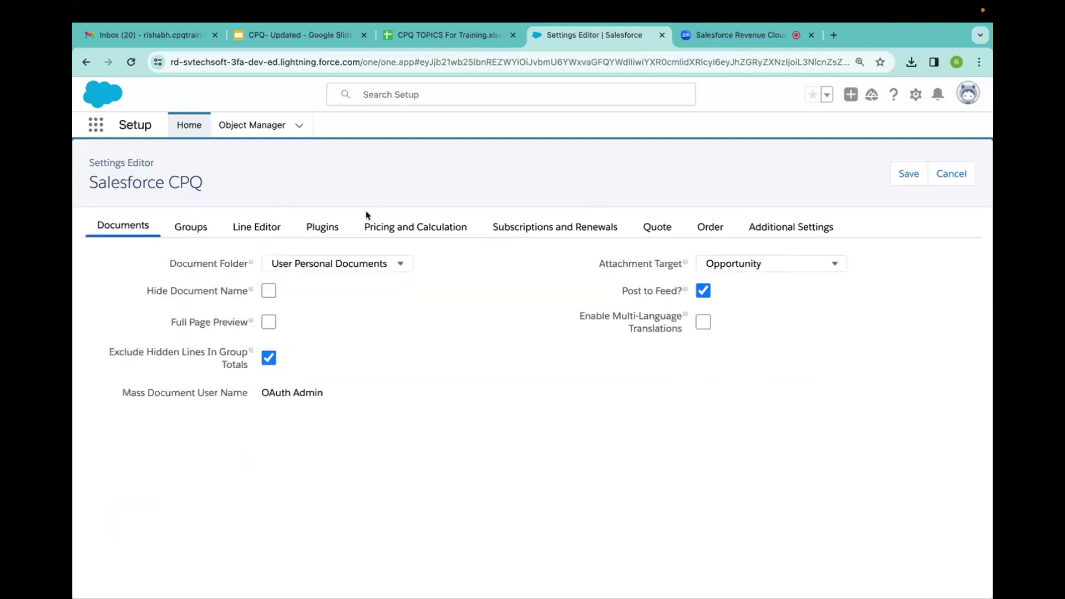
pyautogui.click(384, 227)
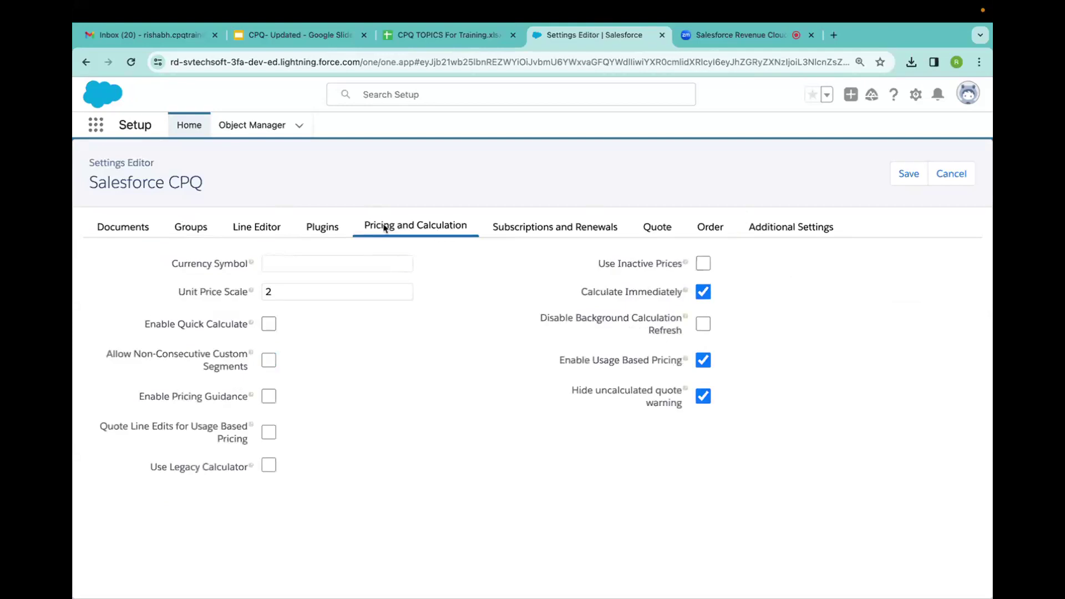
pyautogui.click(304, 35)
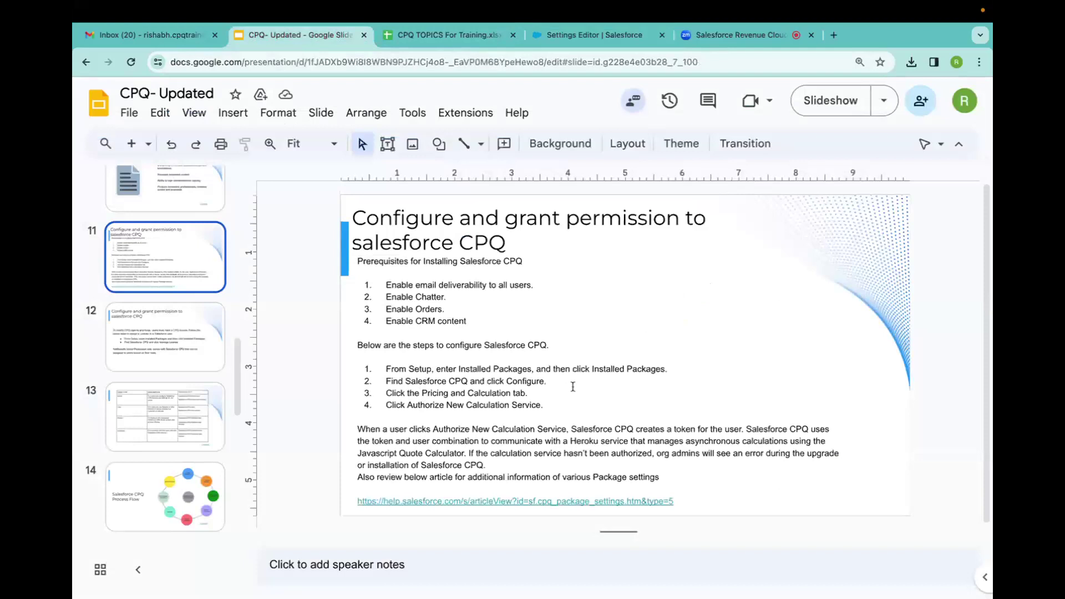
pyautogui.click(593, 35)
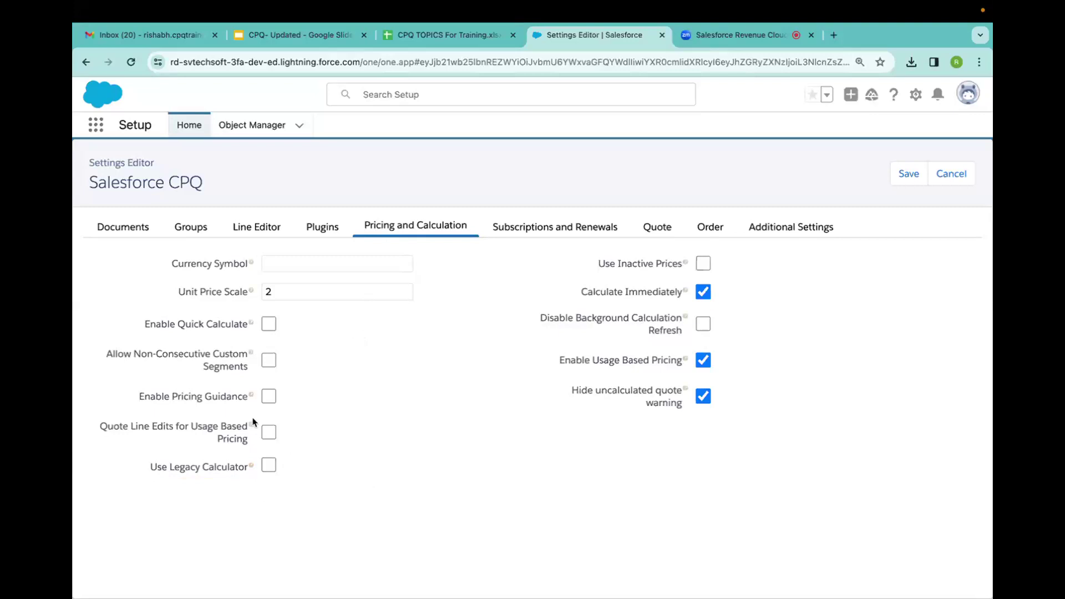
pyautogui.click(278, 36)
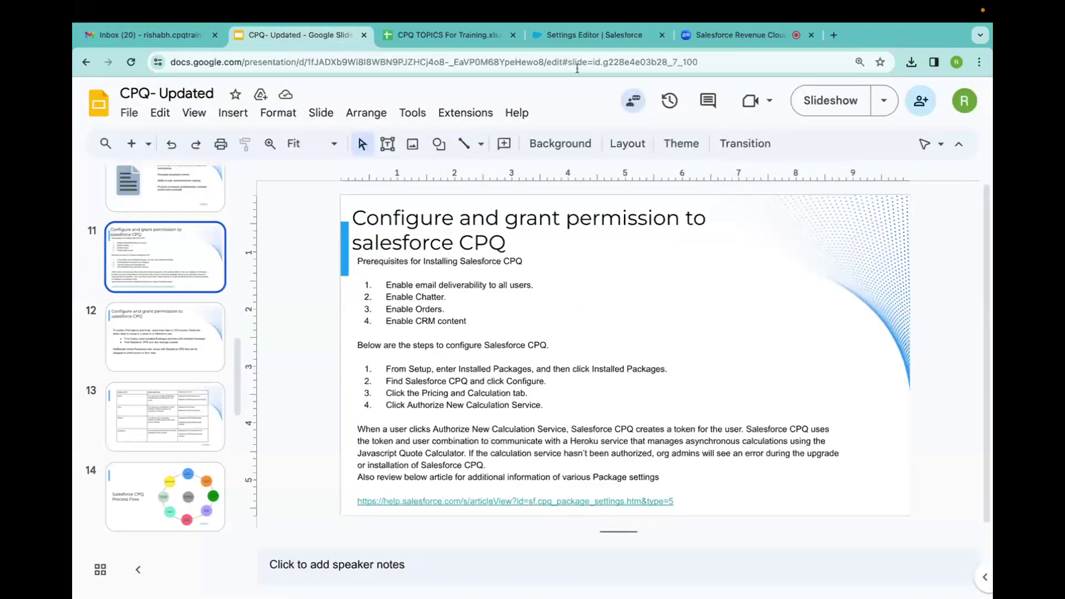
# Compare against the Pricing and Calculation settings, then bring up the CPQ TOPICS For Training spreadsheet.
pyautogui.click(582, 36)
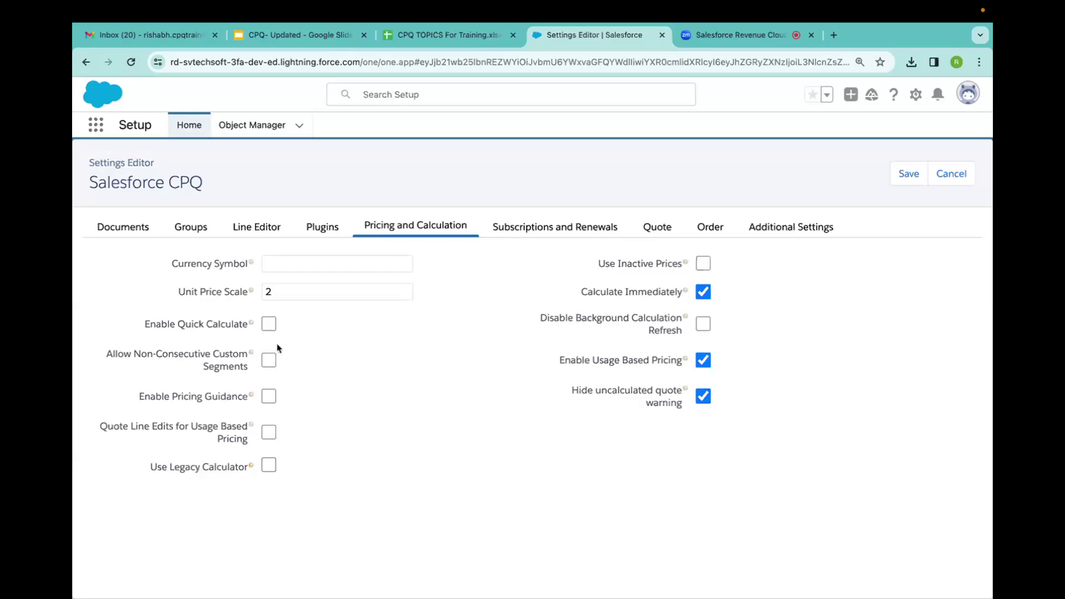
pyautogui.click(443, 31)
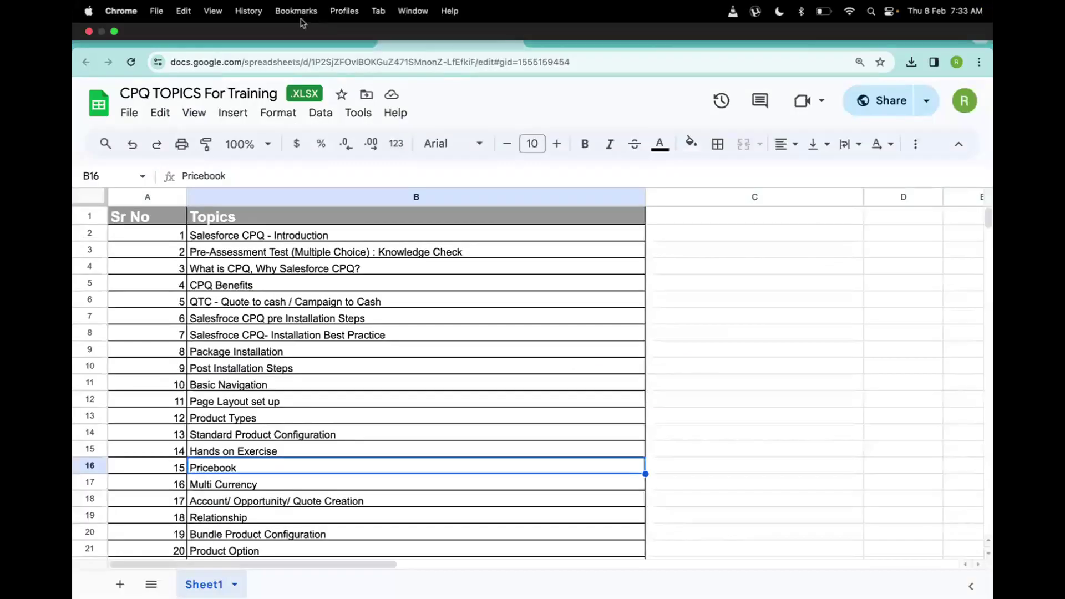
# Return to slide 11 of the CPQ- Updated deck with the CPQ configuration steps.
pyautogui.click(288, 37)
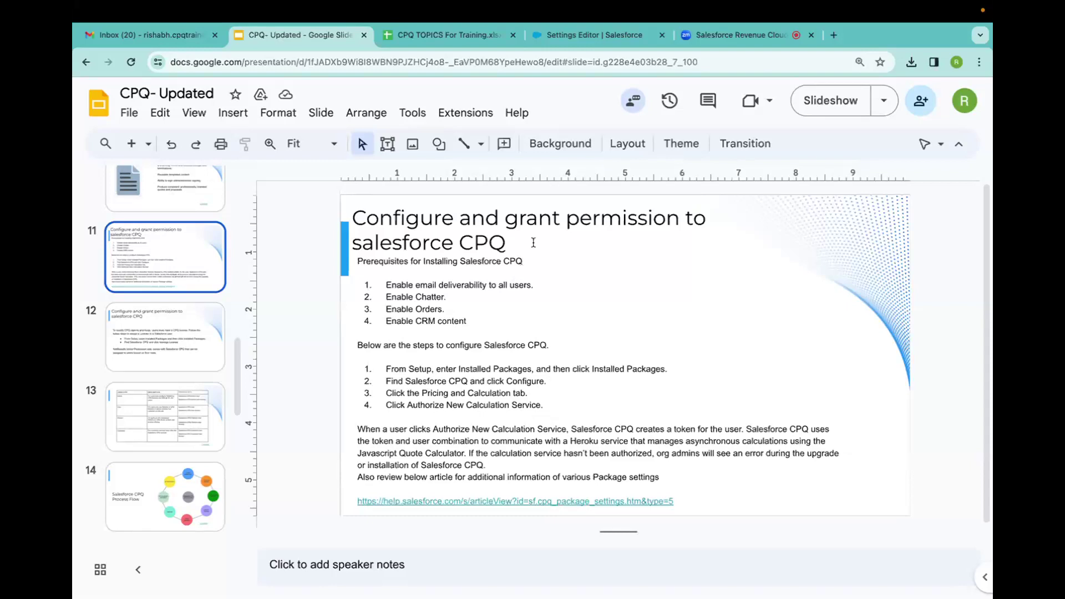
# Cross-check the settings, topics spreadsheet and slide 11, ending on Pricing and Calculation (Unit Price Scale 2).
pyautogui.click(588, 37)
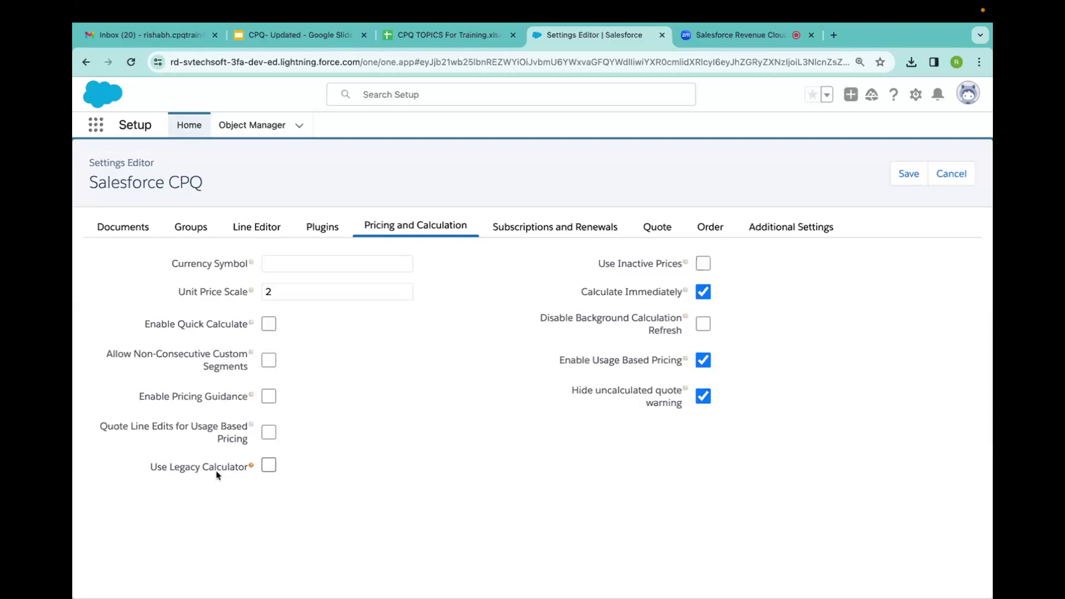
pyautogui.click(426, 44)
pyautogui.click(289, 37)
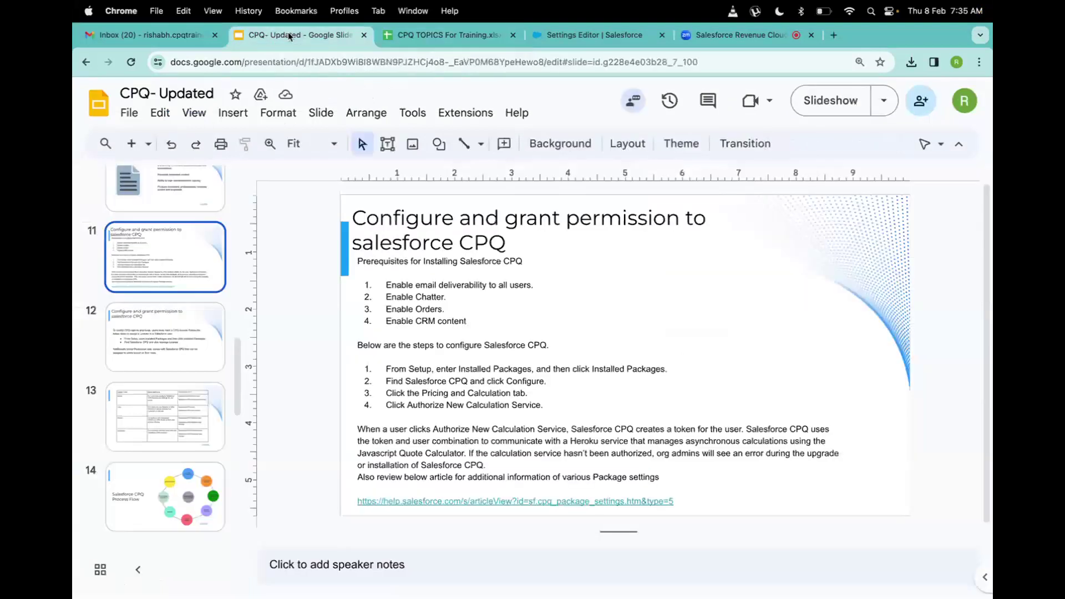
pyautogui.click(594, 35)
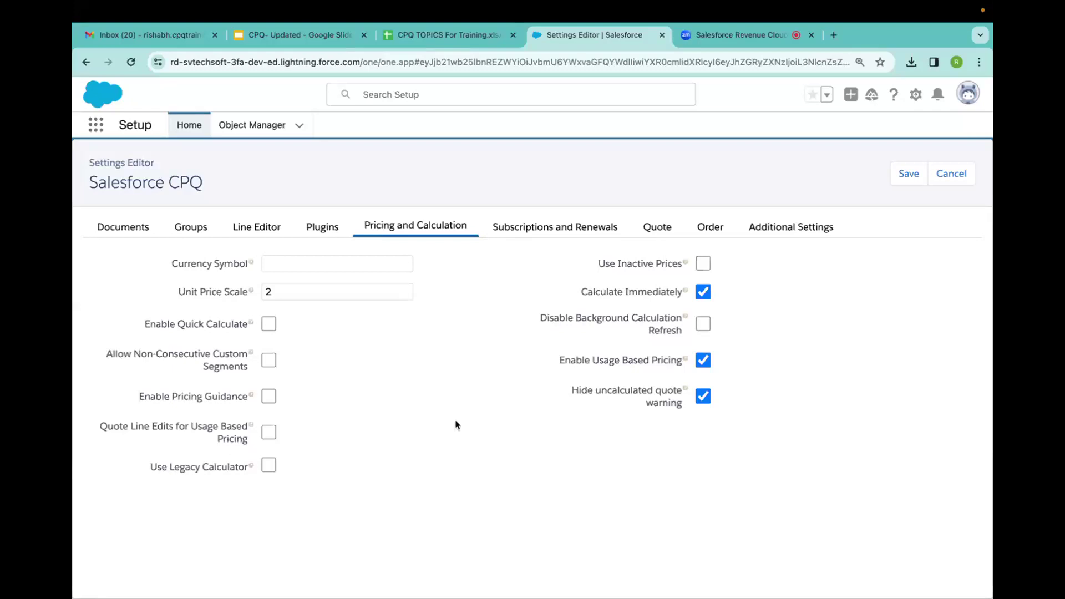
# Glance at the Zoom meeting chat and CPQ settings, then return to slide 11 of CPQ- Updated.
pyautogui.click(715, 39)
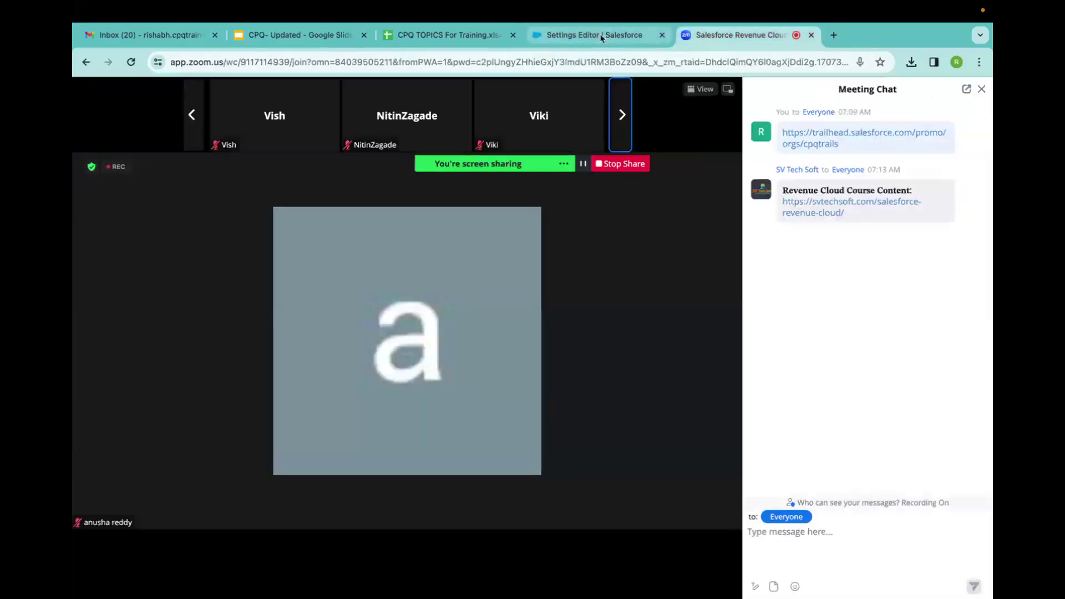
pyautogui.click(575, 42)
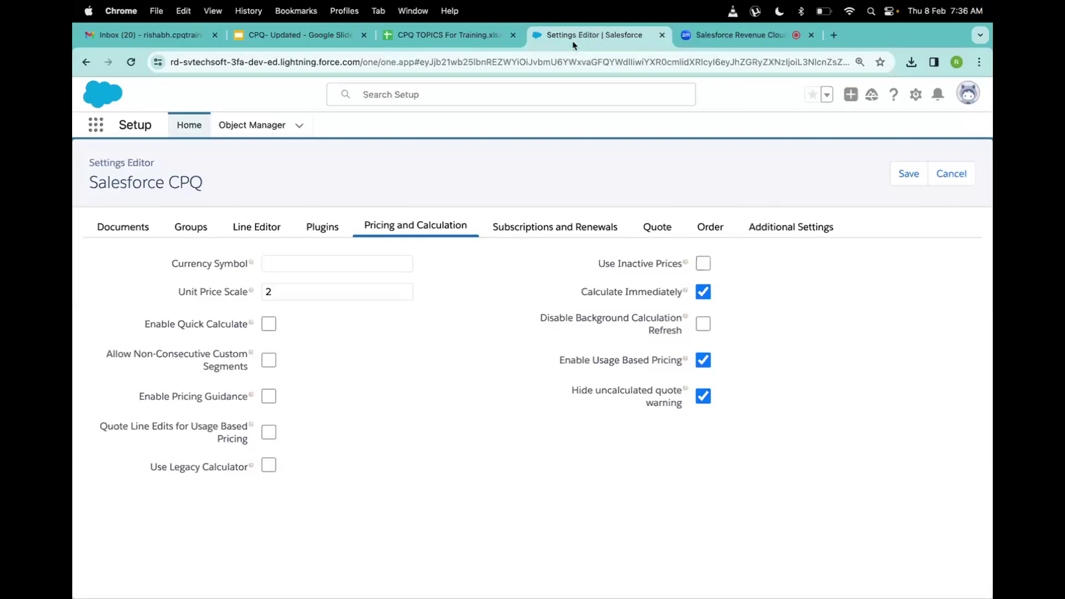
pyautogui.click(284, 44)
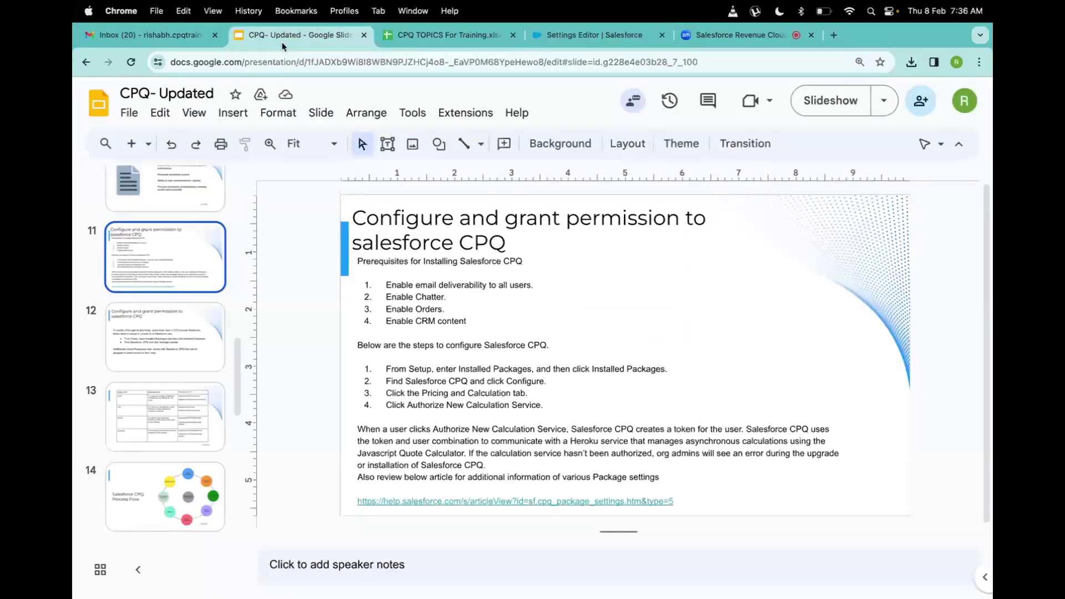
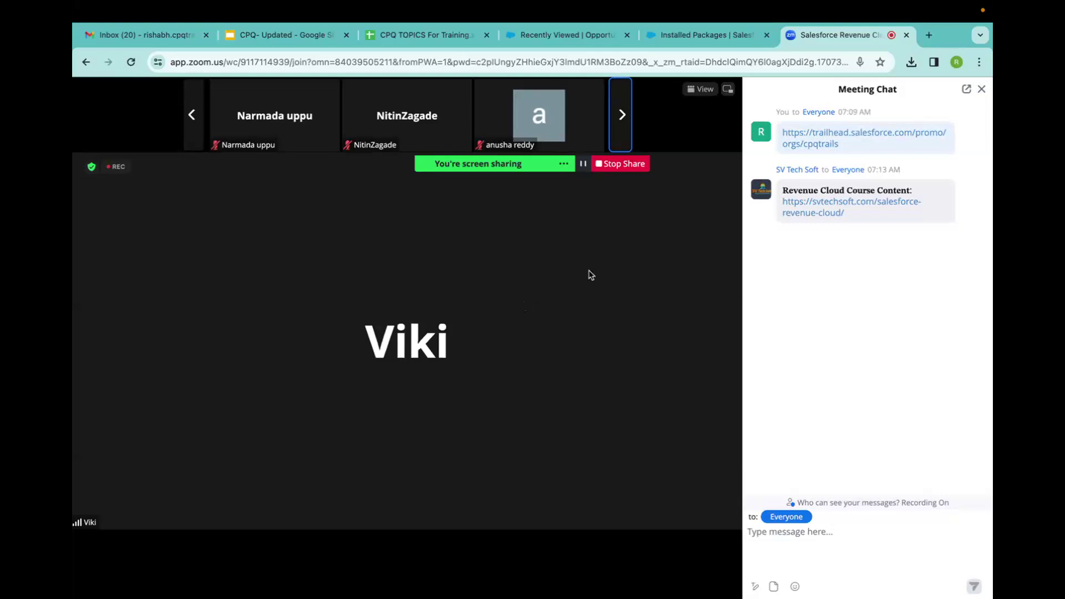
# Check the Salesforce CPQ package in Installed Packages, then copy the Trailhead signup link from the Zoom chat.
pyautogui.click(702, 37)
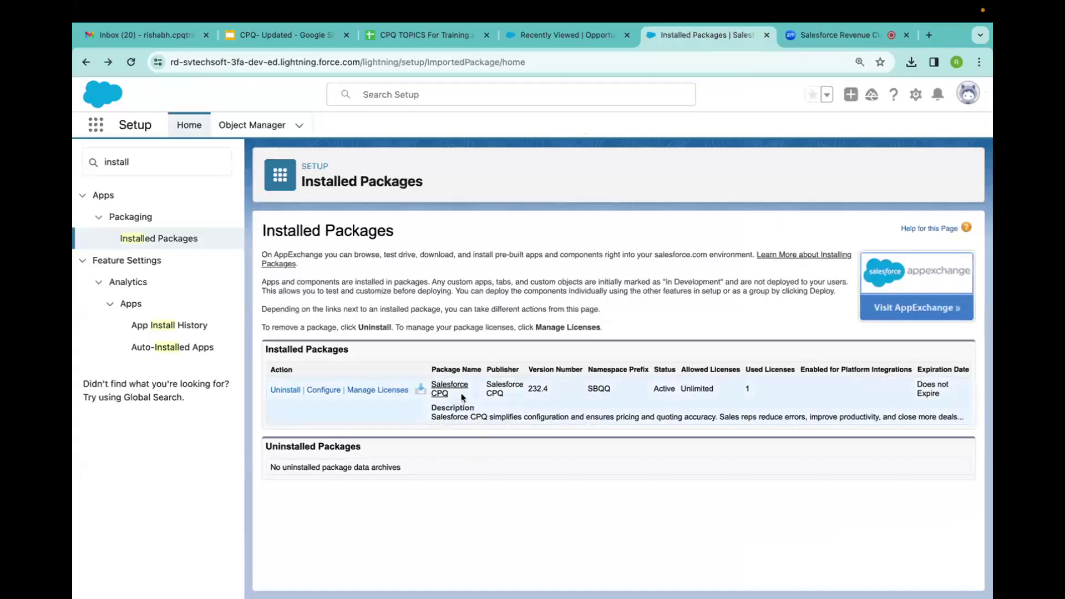
pyautogui.moveTo(460, 398); pyautogui.dragTo(433, 386)
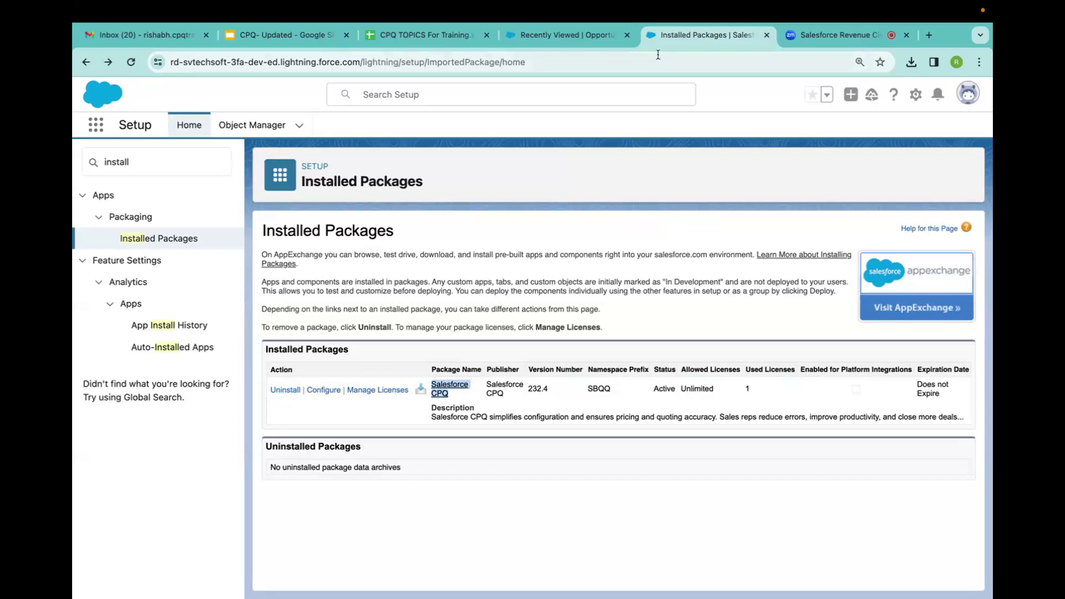
pyautogui.click(839, 34)
pyautogui.moveTo(848, 147); pyautogui.dragTo(784, 137)
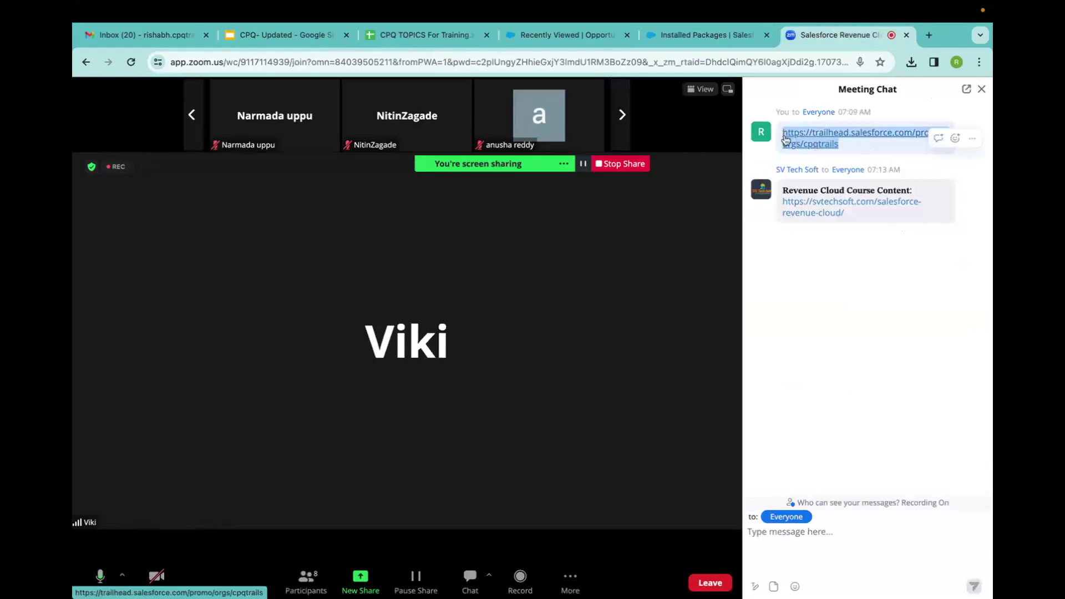
pyautogui.hotkey('ctrl', 'c')
# Repost the Trailhead CPQ signup link to everyone in the meeting chat and open it.
pyautogui.click(805, 542)
pyautogui.hotkey('ctrl', 'v')
pyautogui.press('Return')
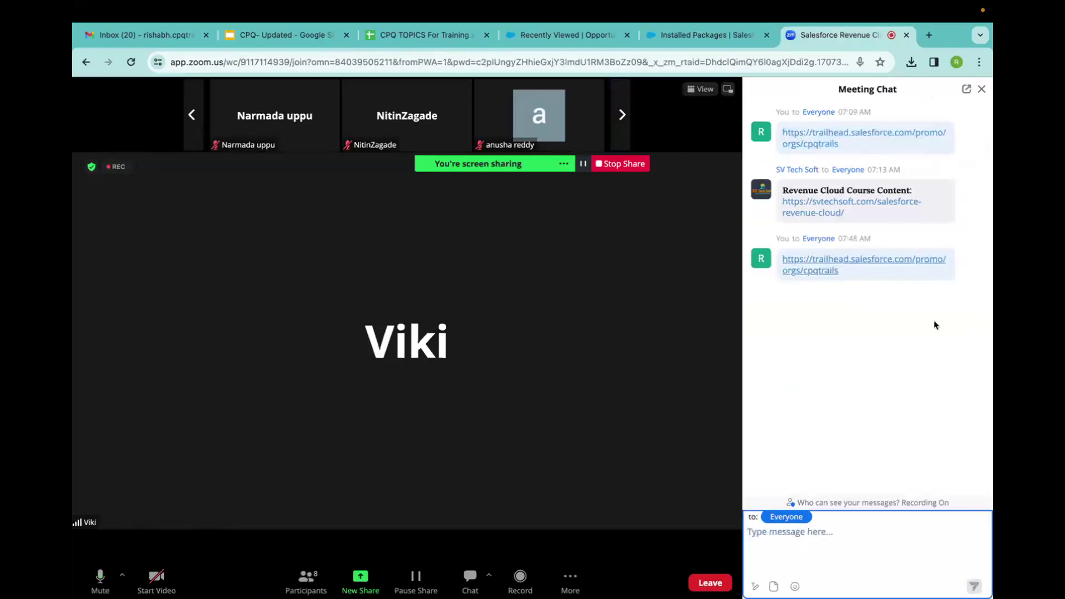
pyautogui.click(821, 270)
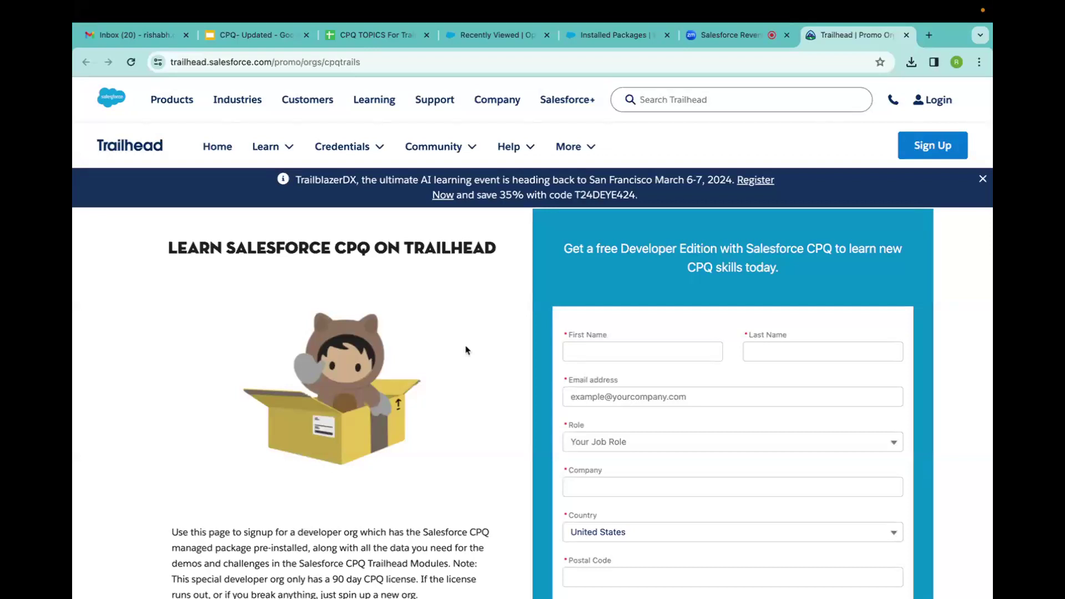
# Look over the Trailhead form's First Name and Last Name fields, then return to Installed Packages.
pyautogui.scroll(-2, 466, 350)
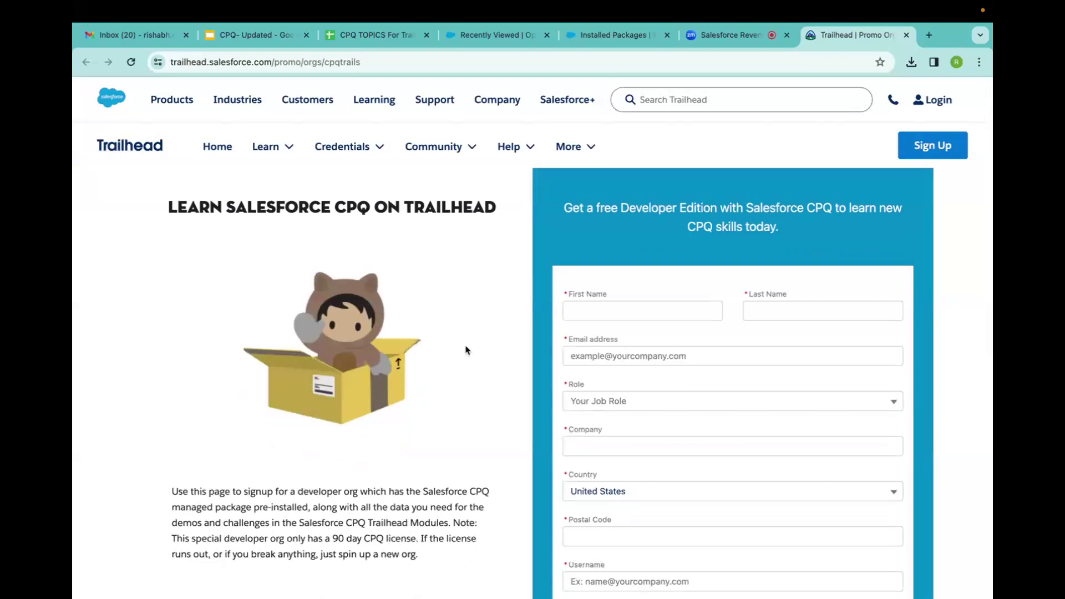
pyautogui.click(633, 304)
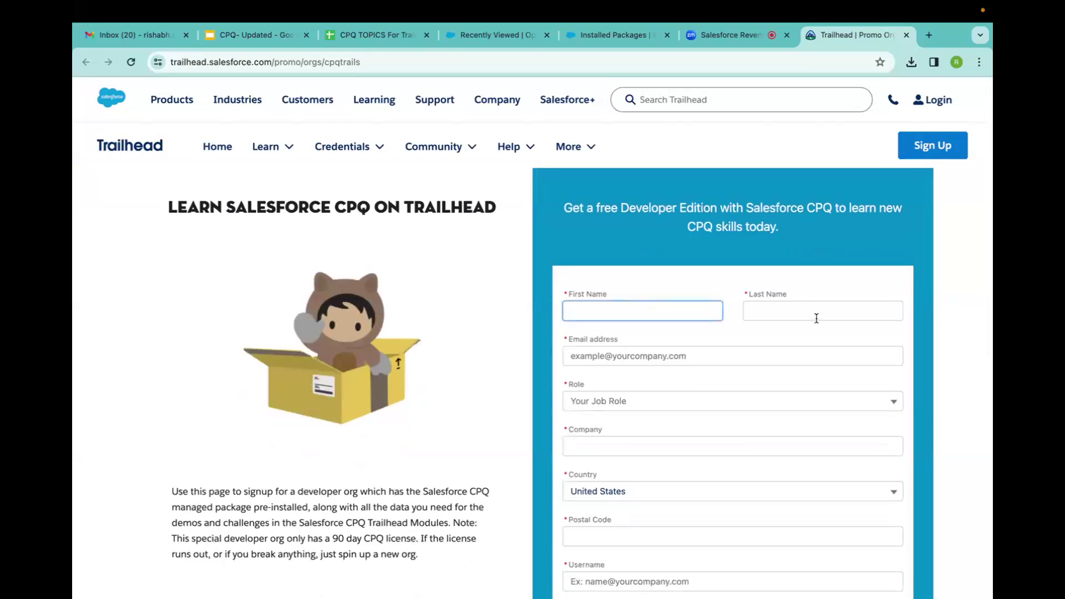
pyautogui.click(816, 315)
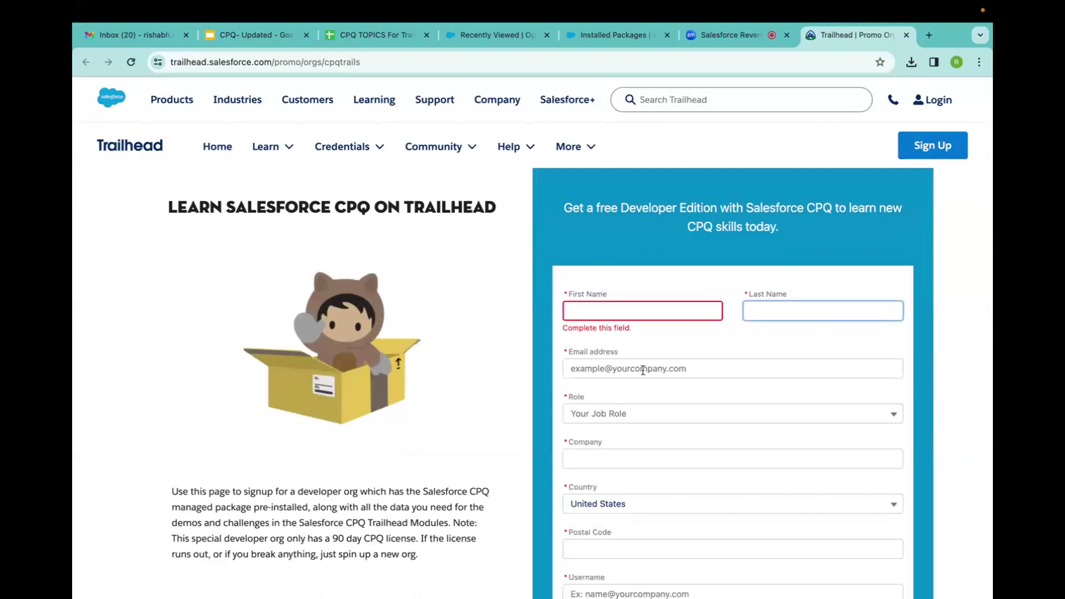
pyautogui.scroll(-3, 643, 372)
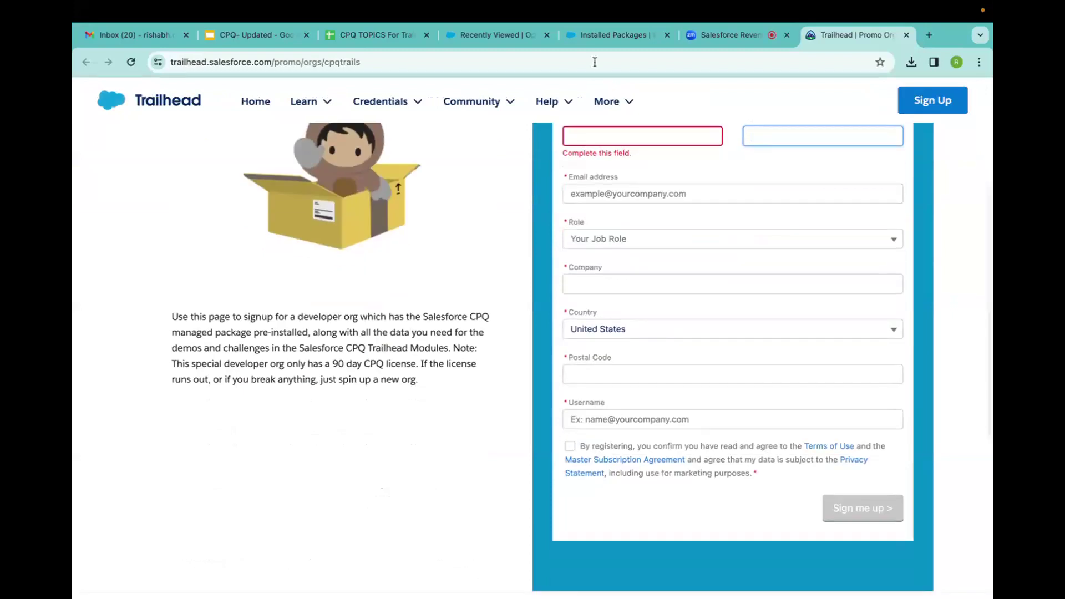
pyautogui.click(613, 34)
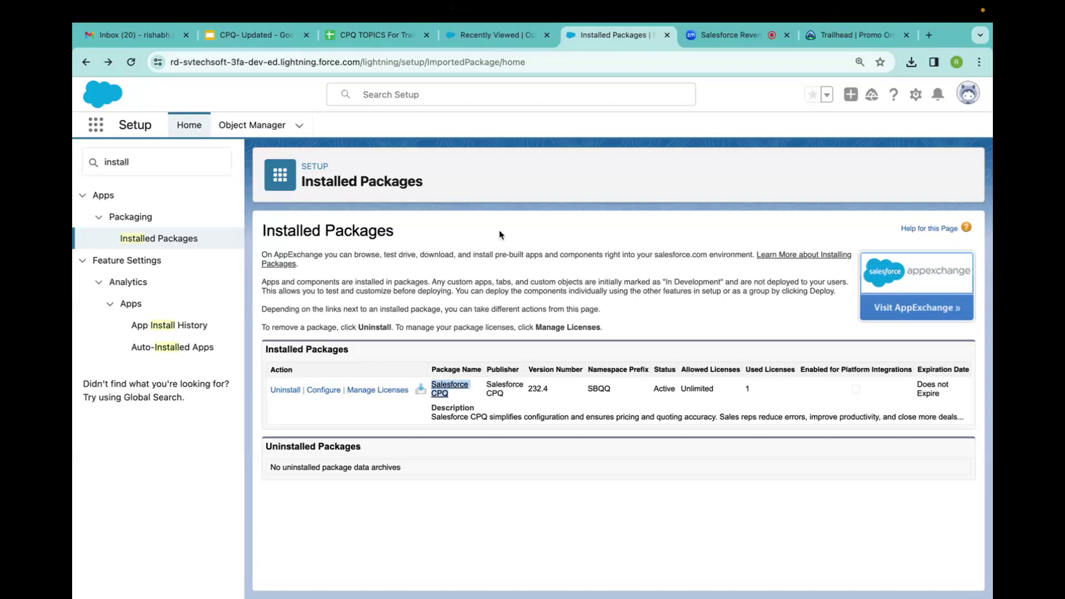
pyautogui.click(928, 36)
# Load install.steelbrick.com in the new tab, clearing and retyping the address after a typo.
pyautogui.write('i')
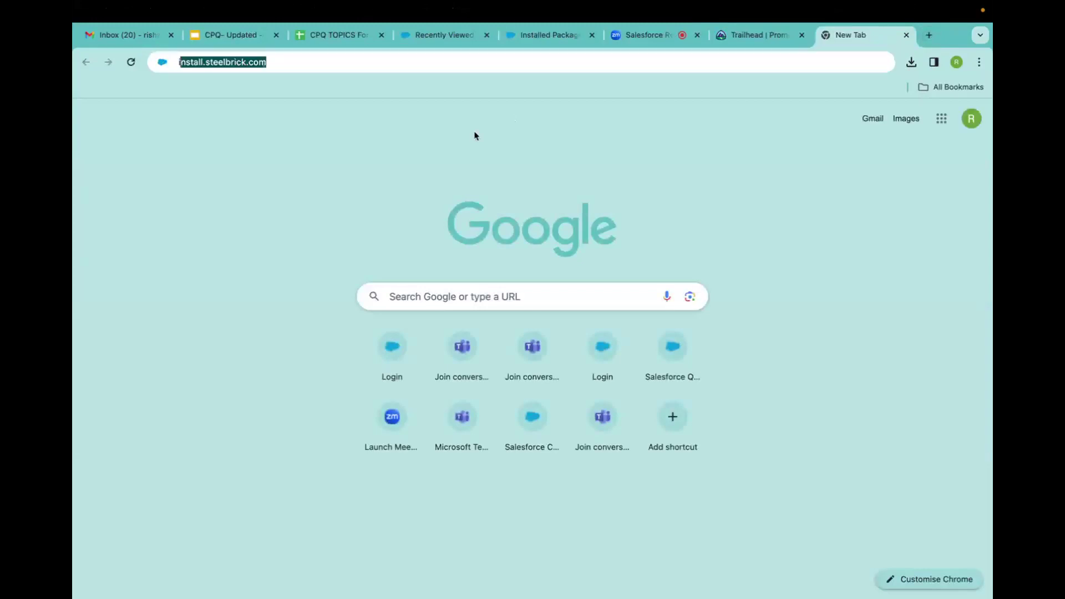
pyautogui.write('nsy')
pyautogui.press('BackSpace')
pyautogui.write('a')
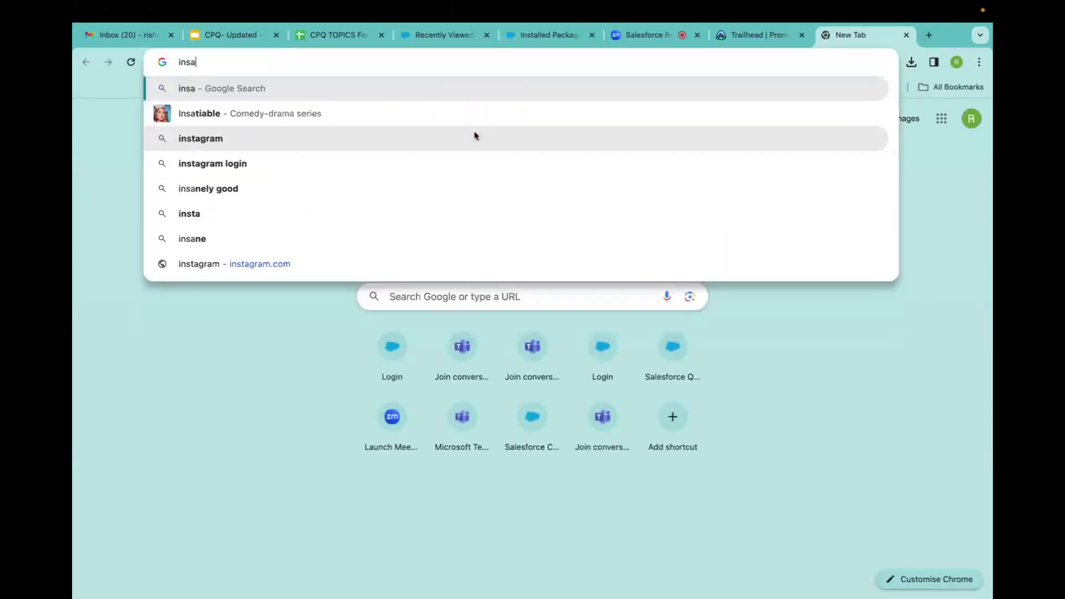
pyautogui.write('ll.steelbrick.co')
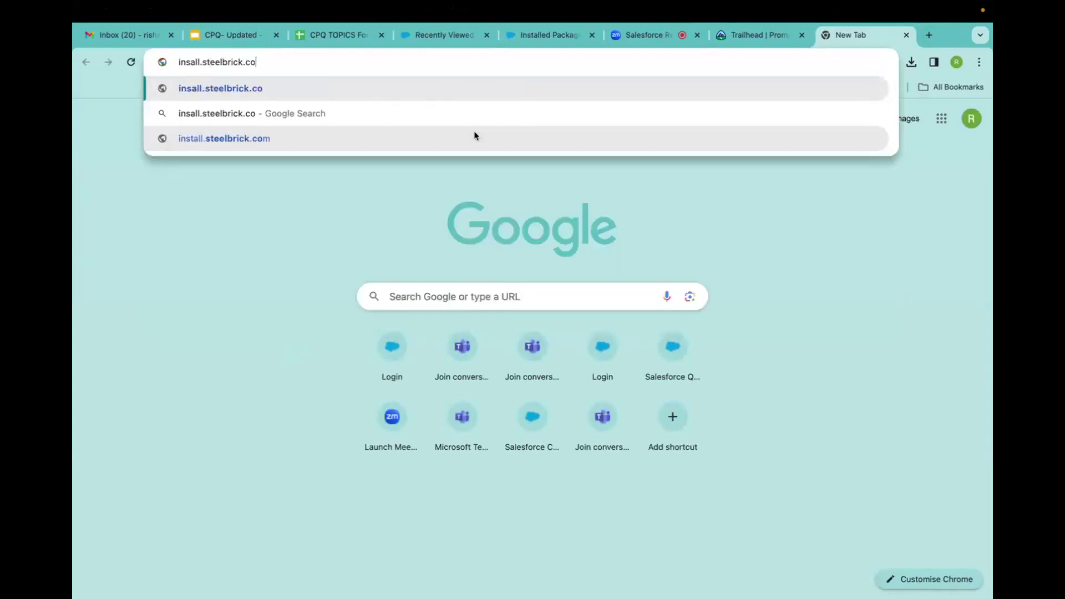
pyautogui.write('m')
pyautogui.press('Return')
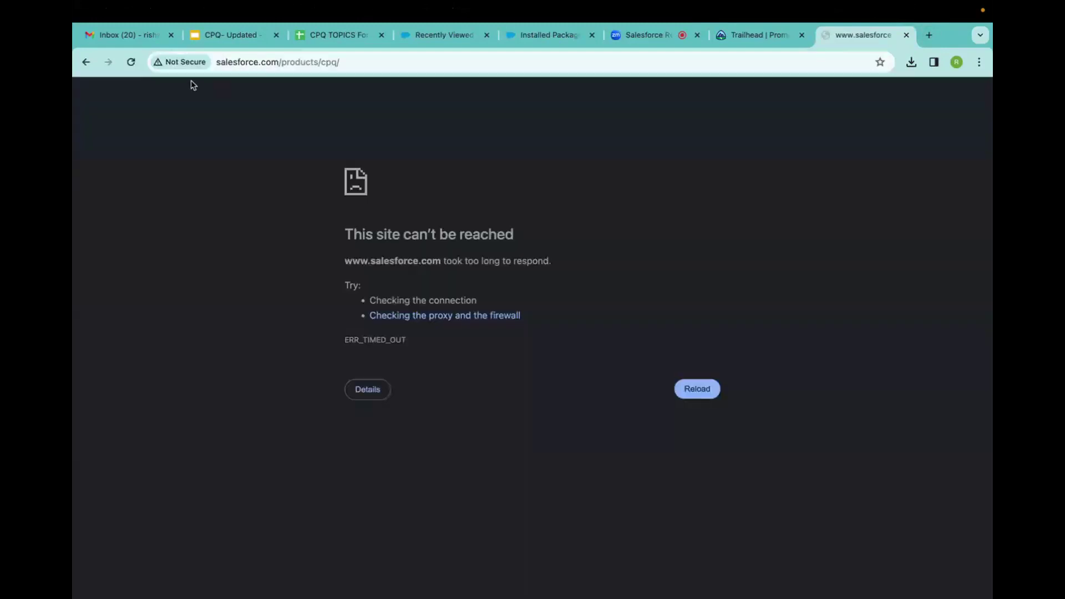
pyautogui.moveTo(325, 62); pyautogui.dragTo(273, 64)
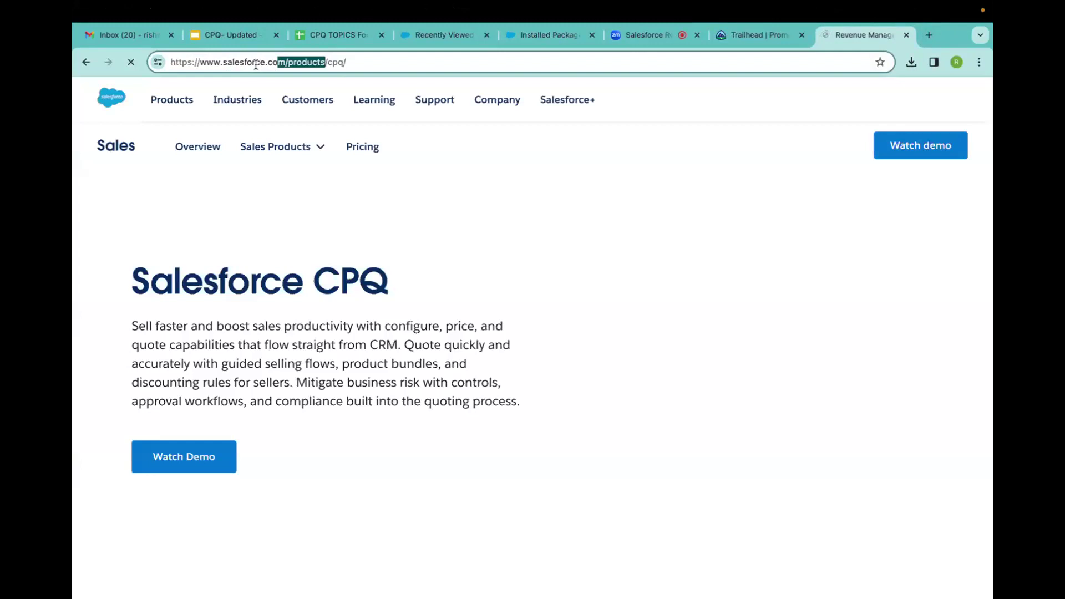
pyautogui.click(362, 68)
pyautogui.hotkey('ctrl', 'a')
pyautogui.press('BackSpace')
pyautogui.write('install.ste')
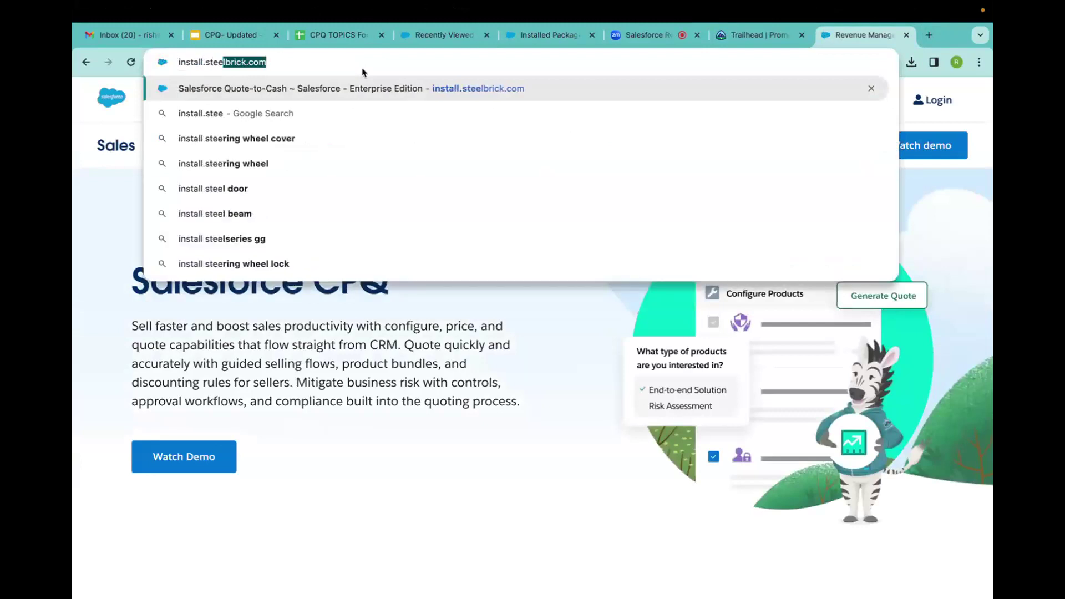
pyautogui.press('Return')
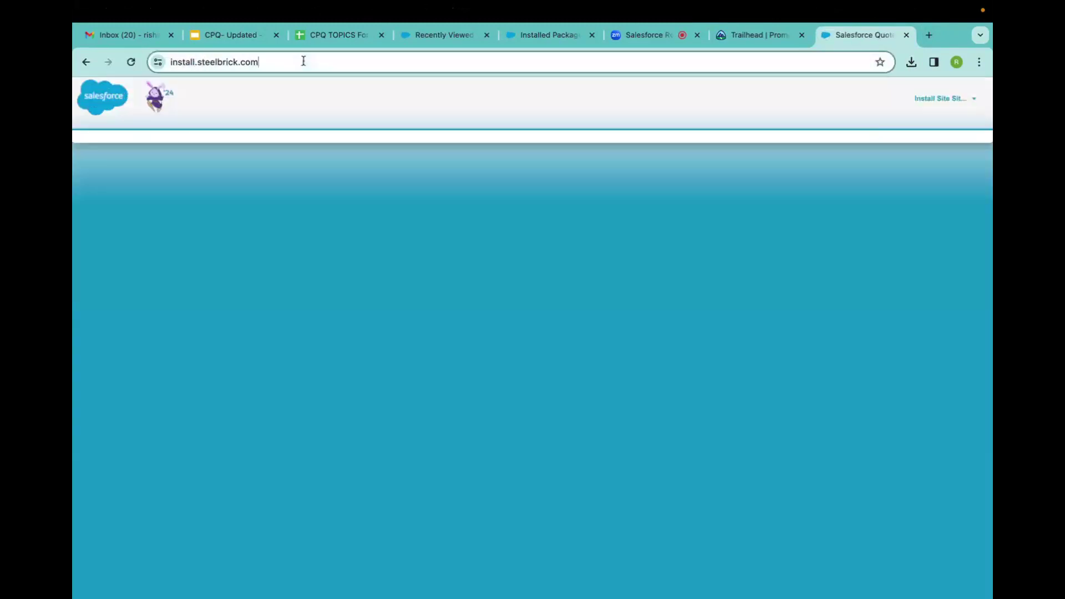
# Browse the Salesforce CPQ Package Installation Links, then bring the Trailhead signup form back.
pyautogui.click(168, 60)
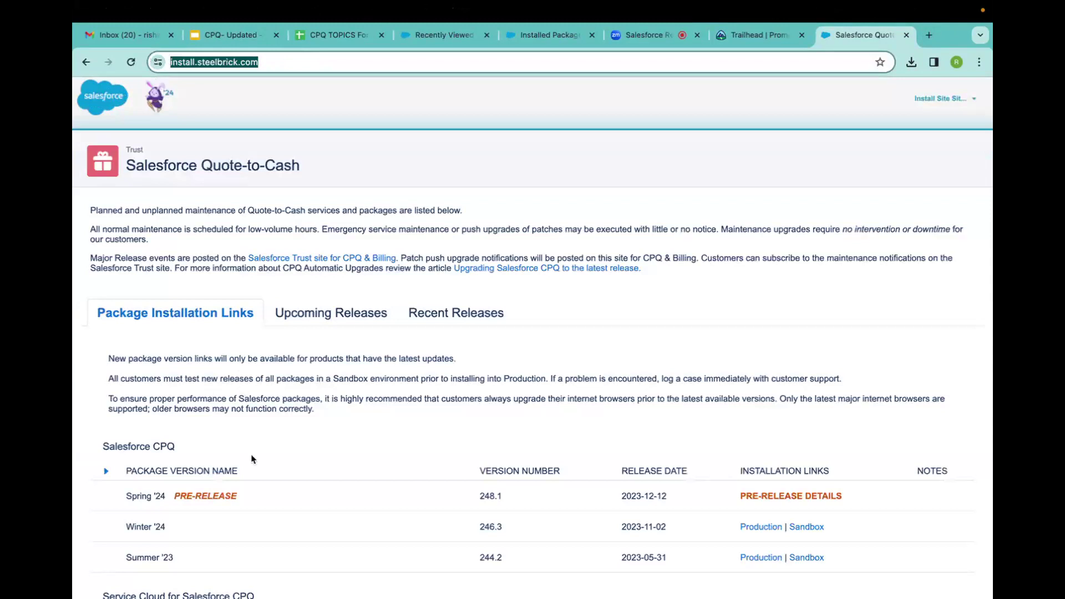
pyautogui.scroll(-3, 252, 460)
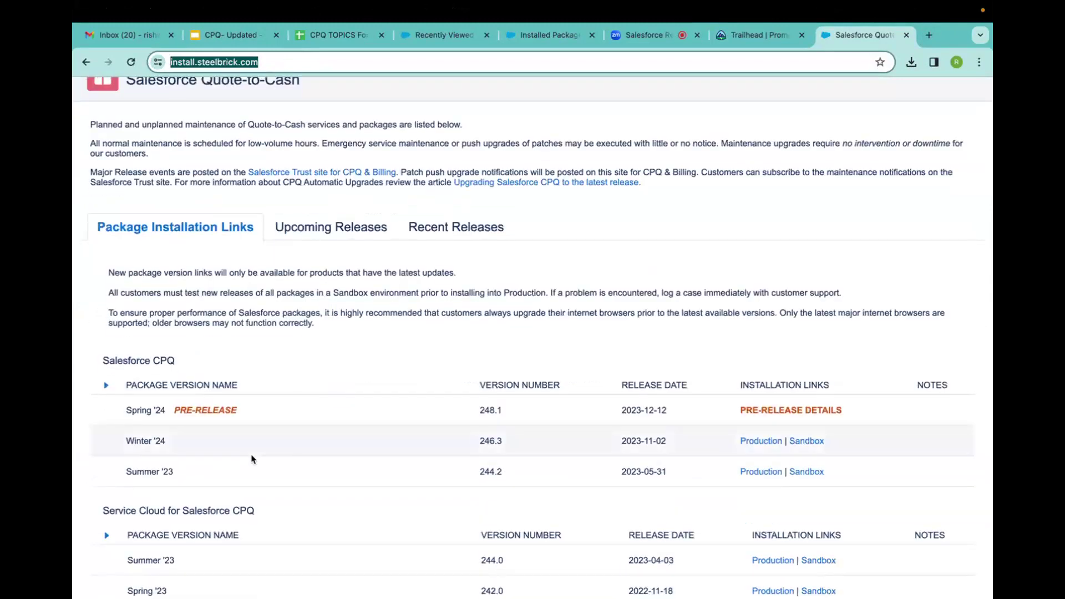
pyautogui.scroll(-3, 252, 460)
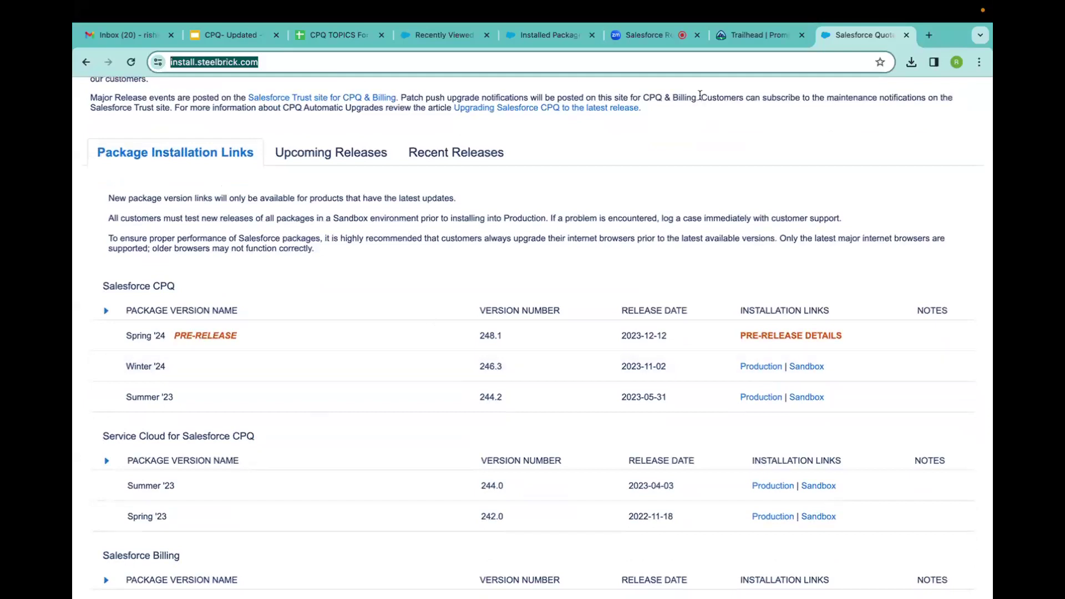
pyautogui.click(743, 49)
pyautogui.scroll(4, 515, 317)
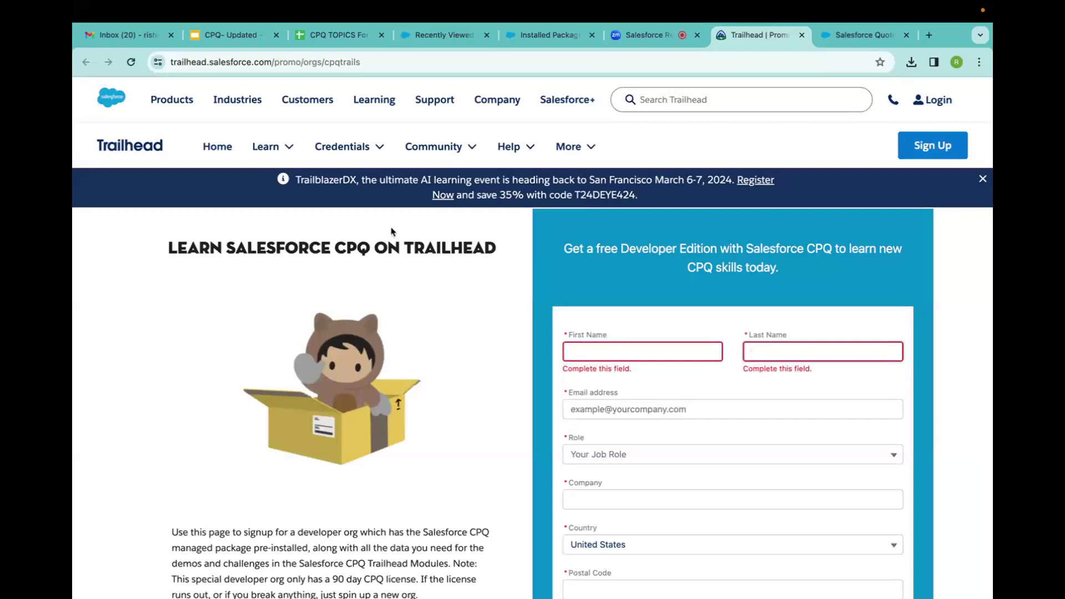
pyautogui.click(857, 40)
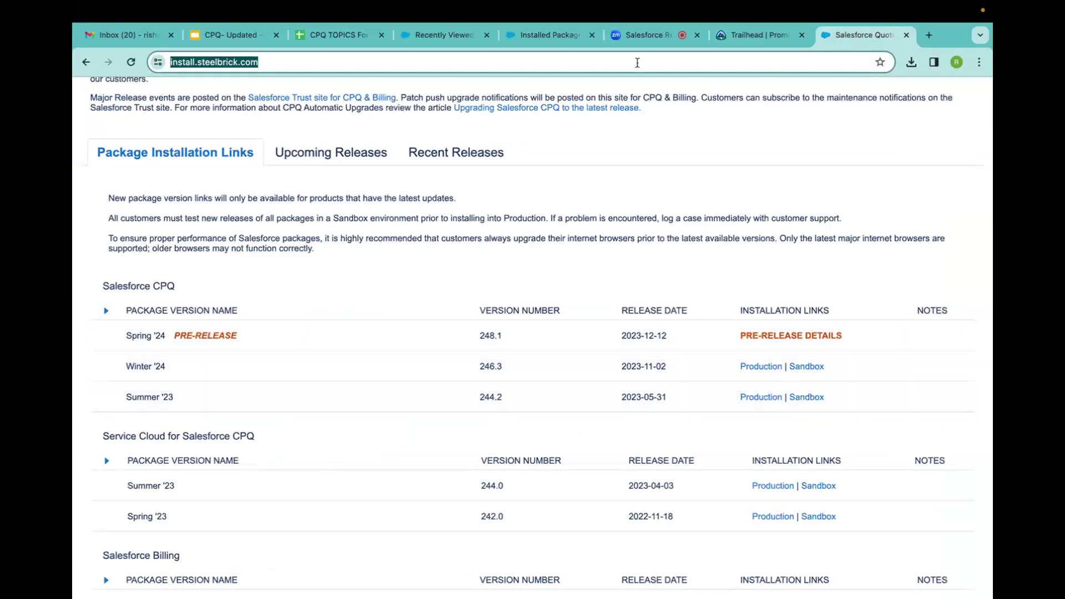
pyautogui.click(742, 37)
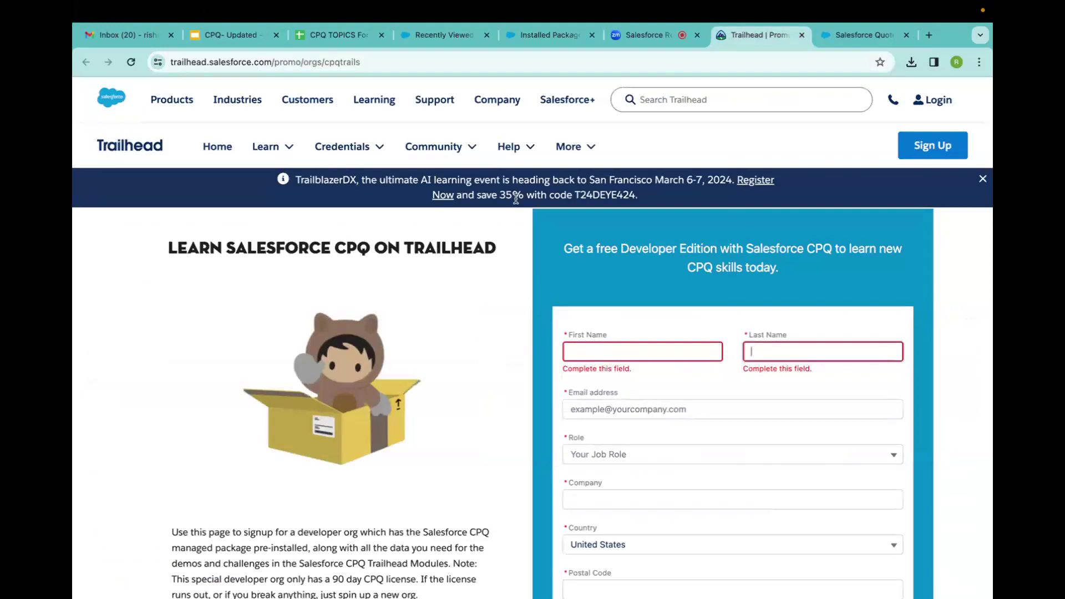
pyautogui.scroll(-5, 636, 437)
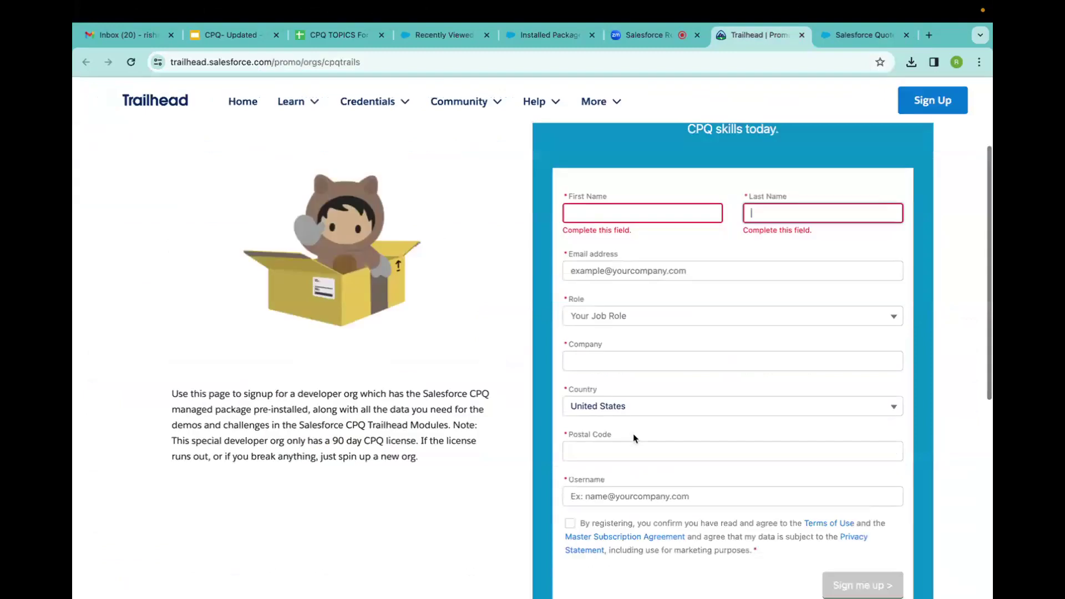
pyautogui.click(623, 405)
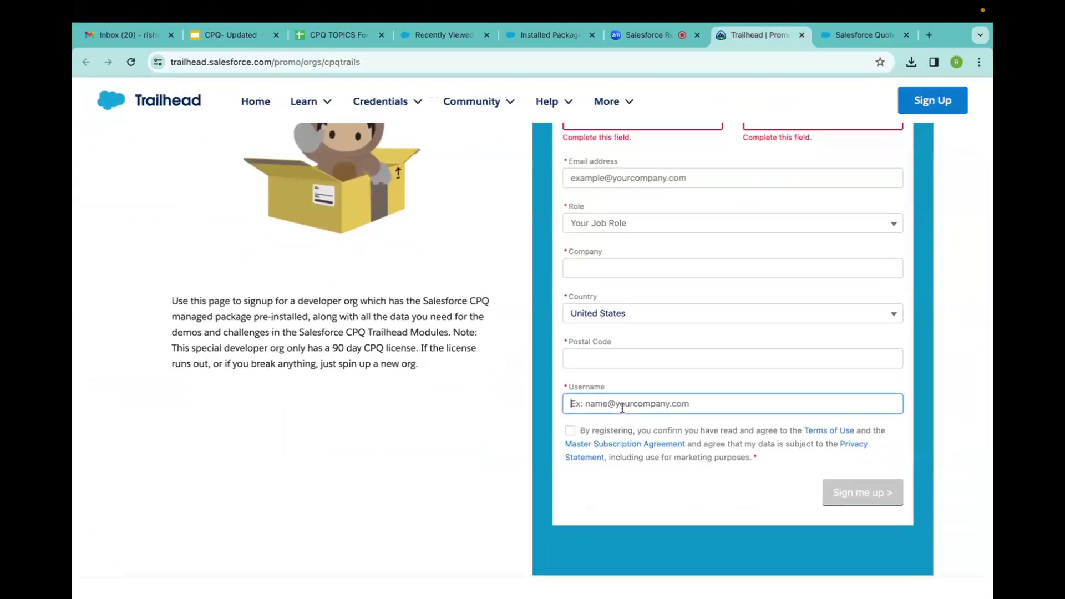
pyautogui.write('t')
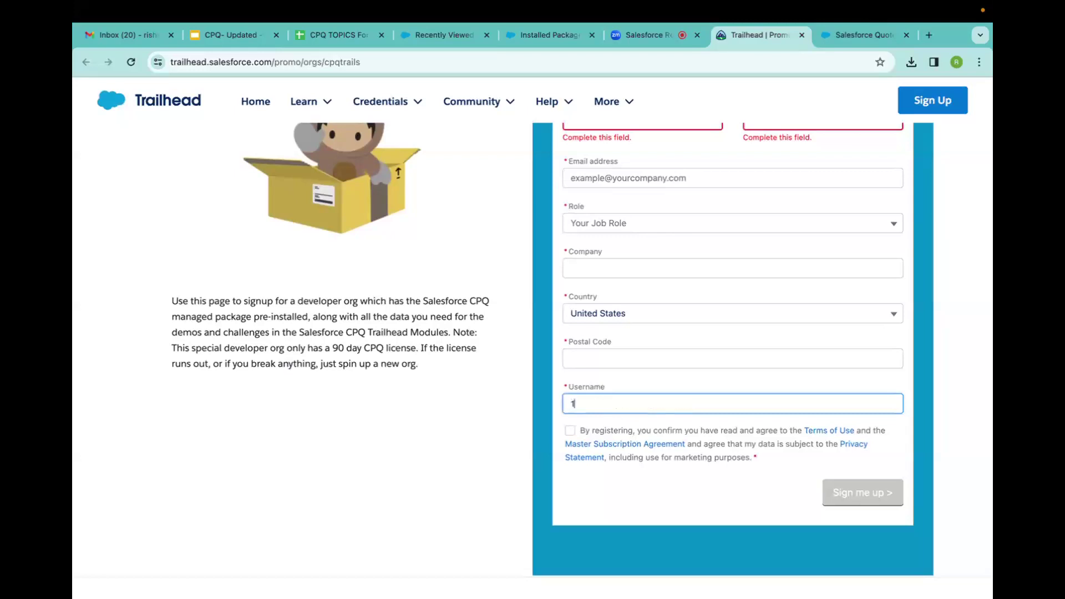
pyautogui.press('BackSpace')
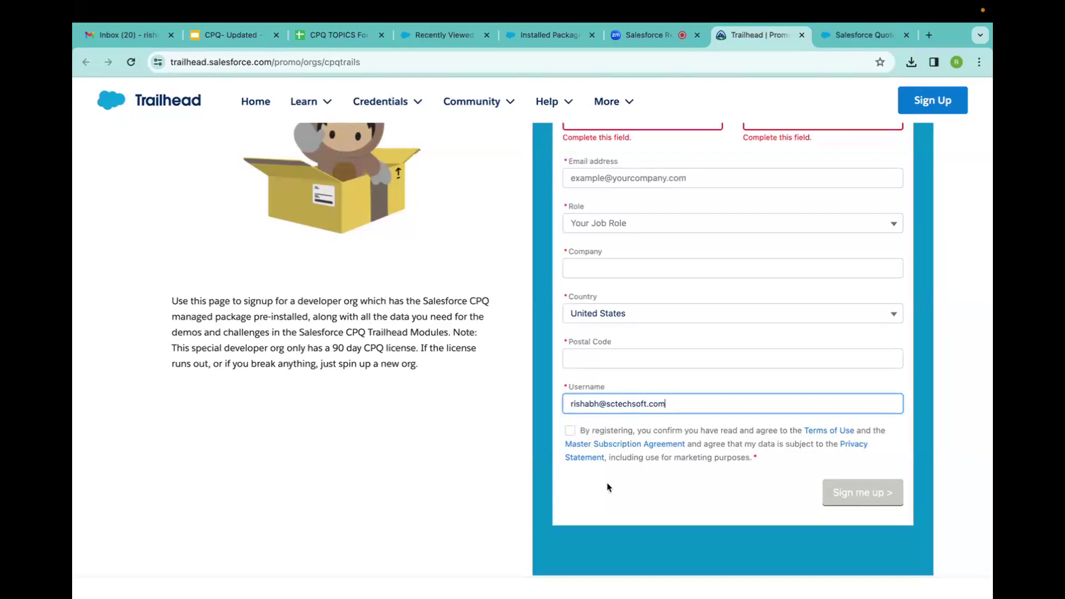
pyautogui.click(598, 404)
pyautogui.write('.cpq')
pyautogui.moveTo(715, 403); pyautogui.dragTo(412, 408)
pyautogui.press('BackSpace')
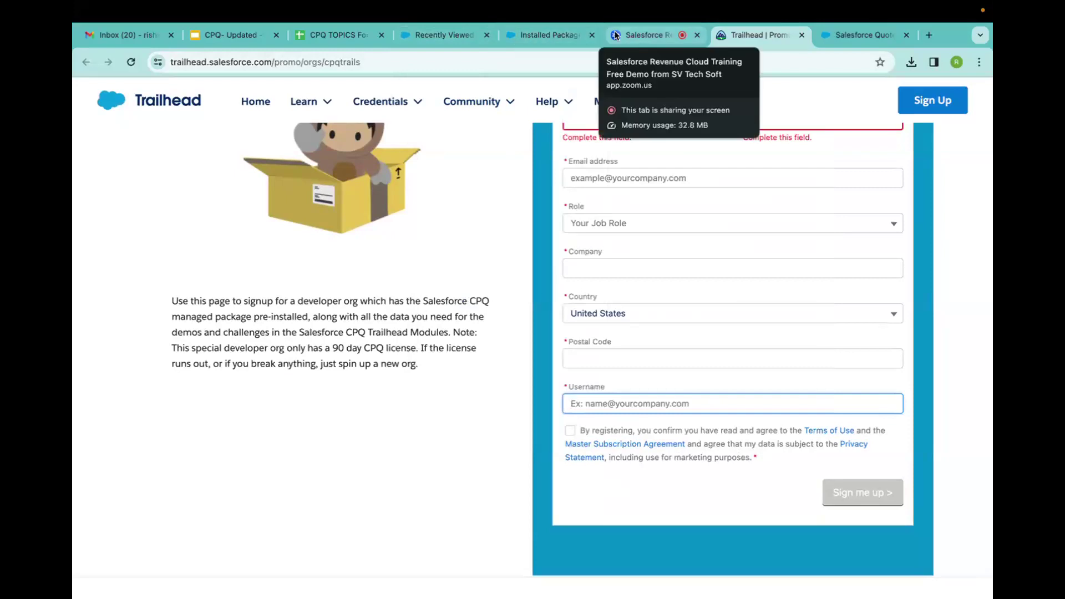
pyautogui.click(644, 35)
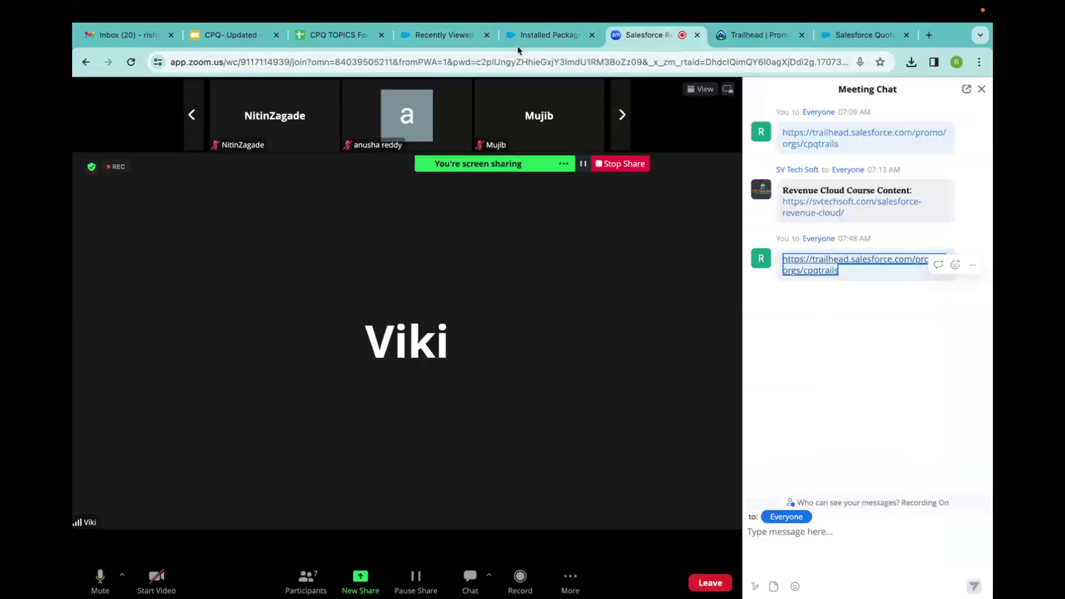
# Switch to the Salesforce Recently Viewed Opportunities list.
pyautogui.click(443, 36)
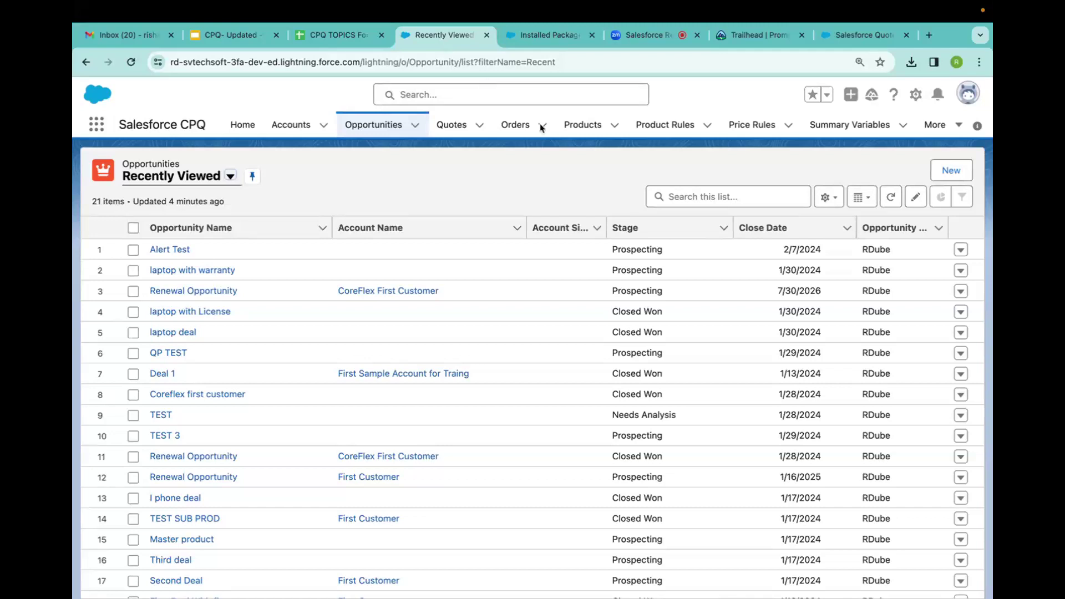
# Go to the Products list, highlight the I Phone Combo product, and start a new product.
pyautogui.click(589, 135)
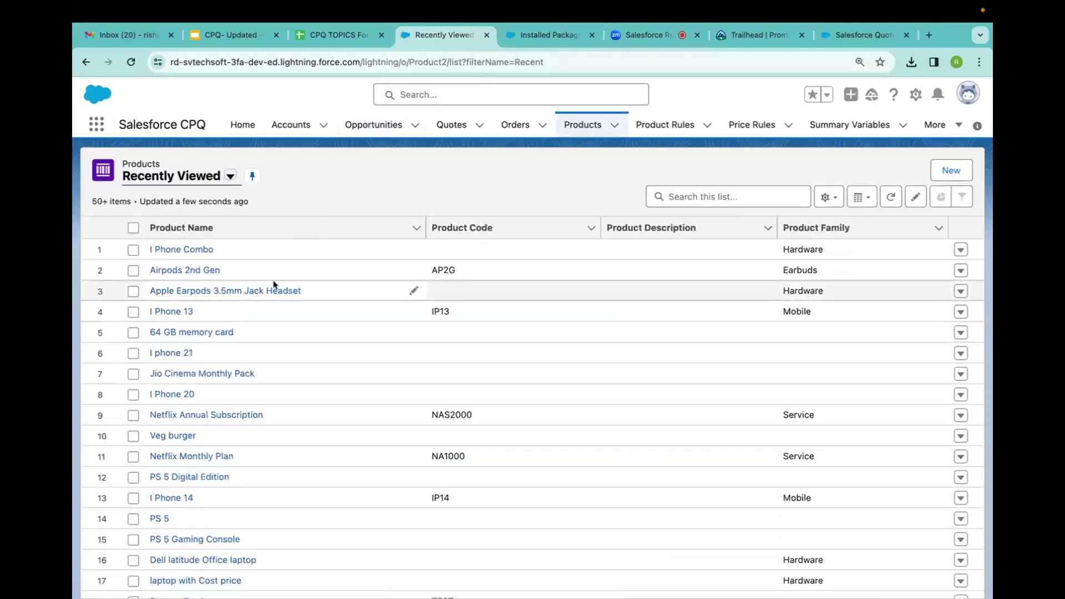
pyautogui.moveTo(219, 252); pyautogui.dragTo(145, 268)
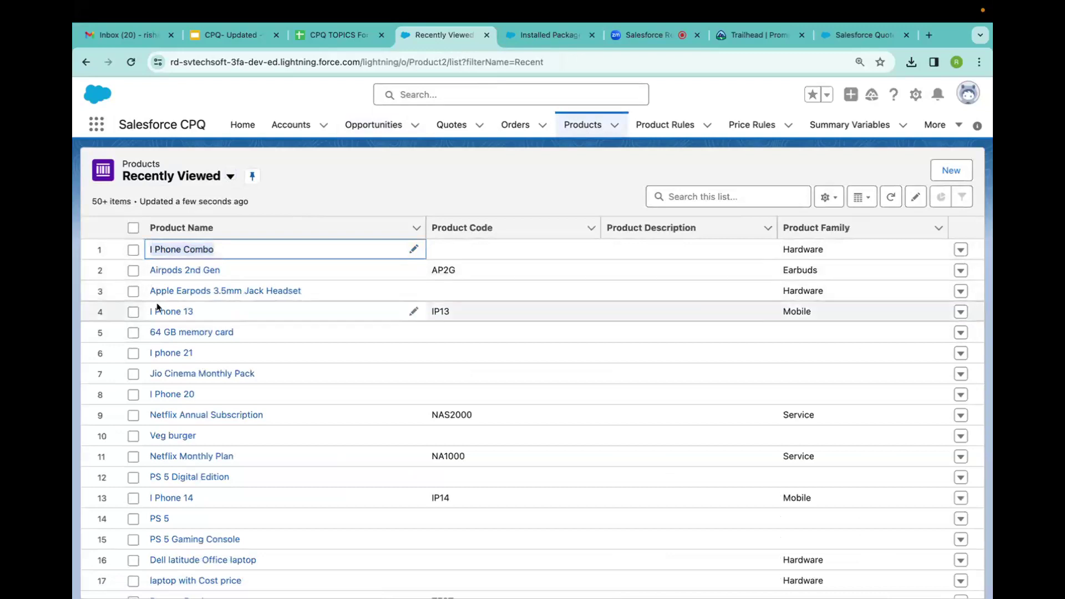
pyautogui.moveTo(272, 417); pyautogui.dragTo(147, 426)
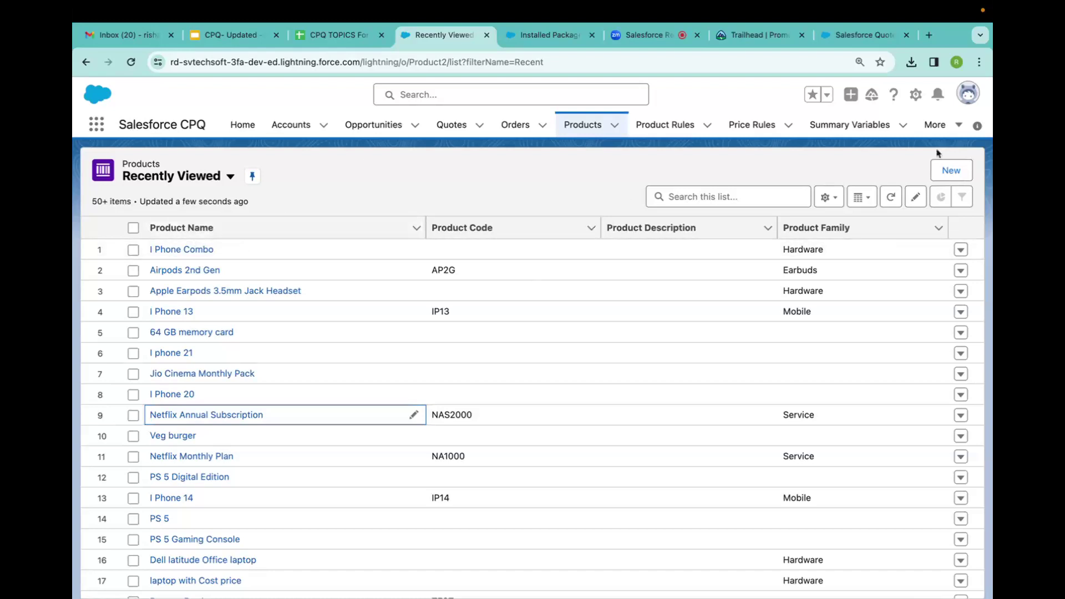
pyautogui.click(951, 170)
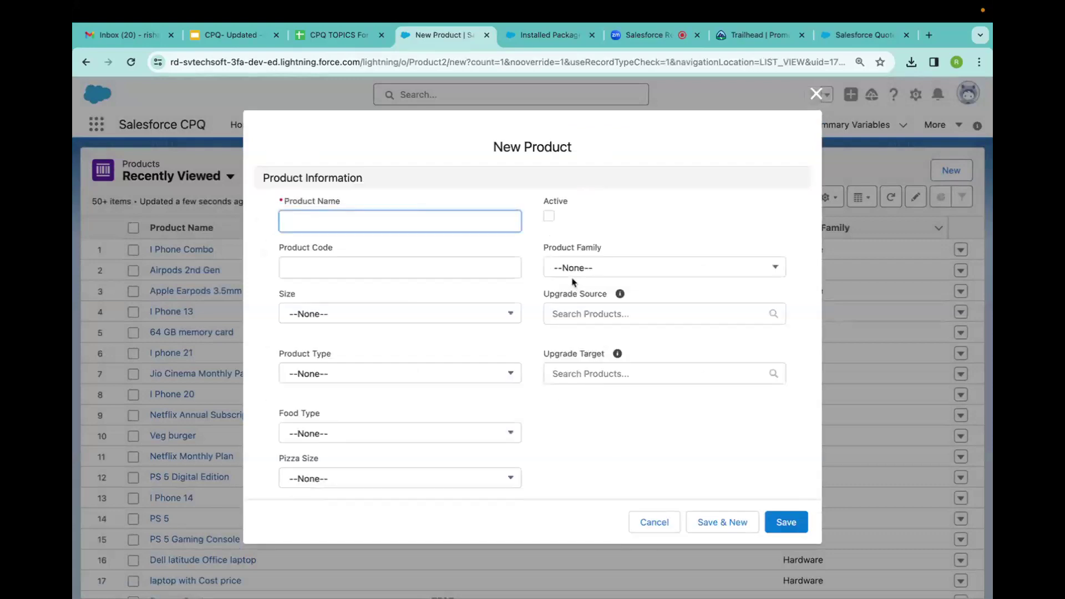
# Review the blank New Product form's sections, then cancel it without saving.
pyautogui.scroll(-15, 445, 382)
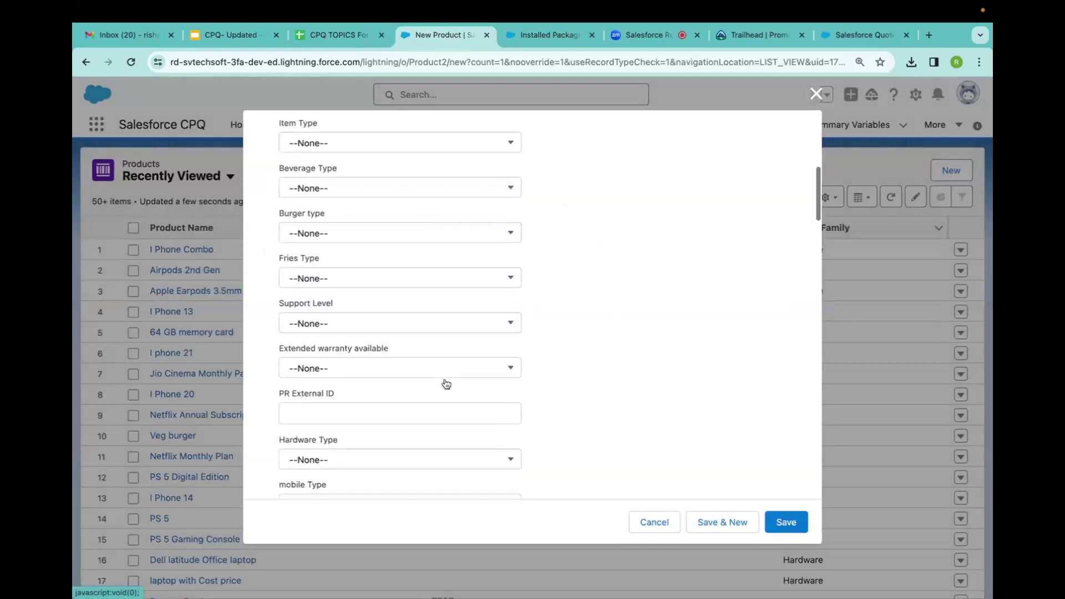
pyautogui.scroll(-3, 445, 383)
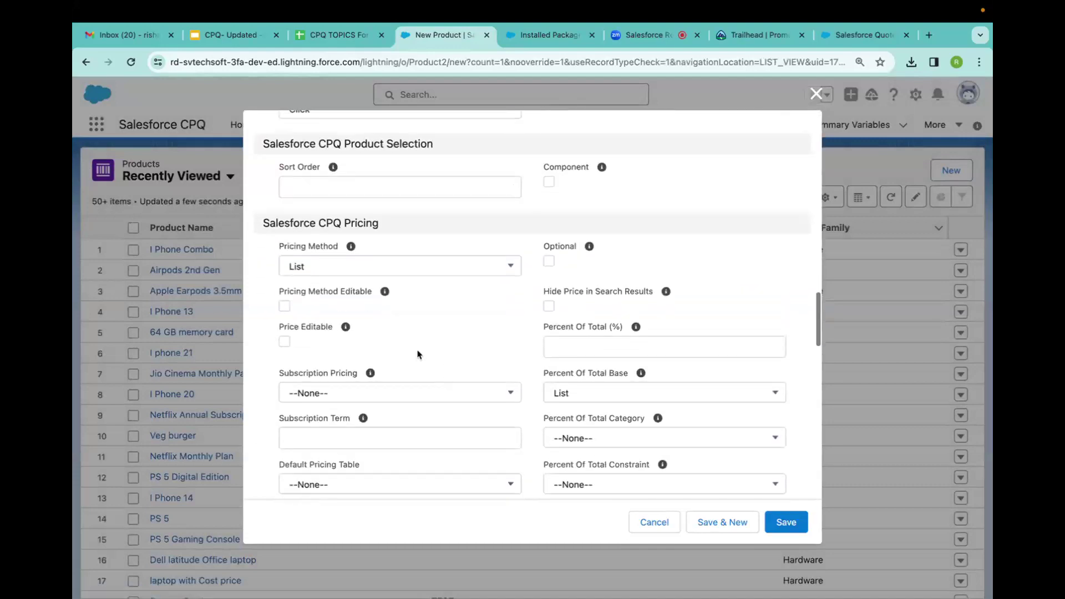
pyautogui.scroll(-8, 374, 248)
pyautogui.scroll(-10, 374, 248)
pyautogui.scroll(20, 375, 248)
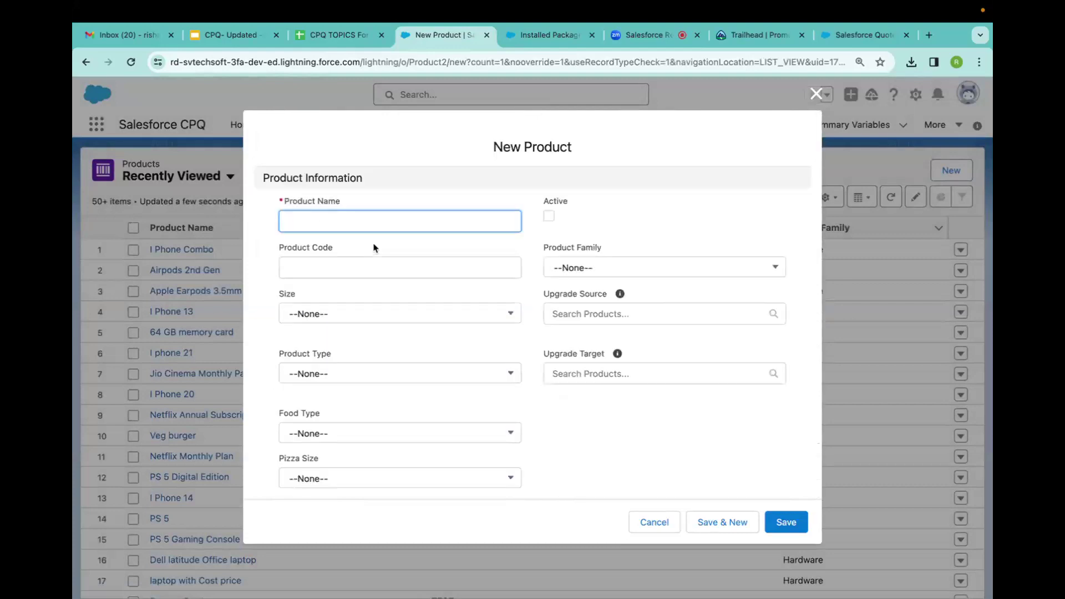
pyautogui.click(646, 522)
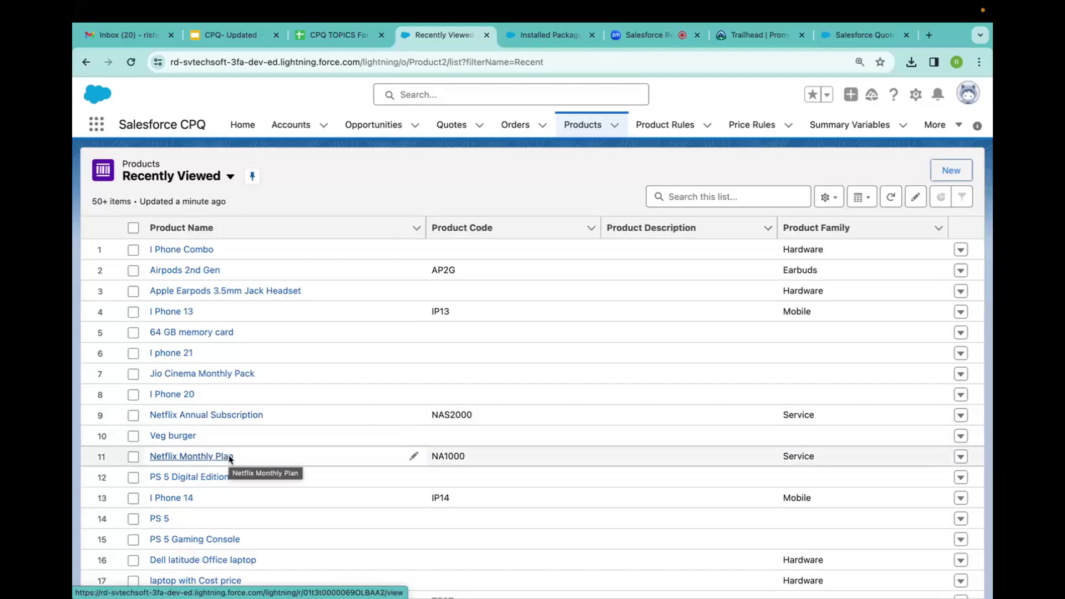
# Create and save the account 'SV TECH SOFT' First Customer', then view its Related tab.
pyautogui.click(289, 126)
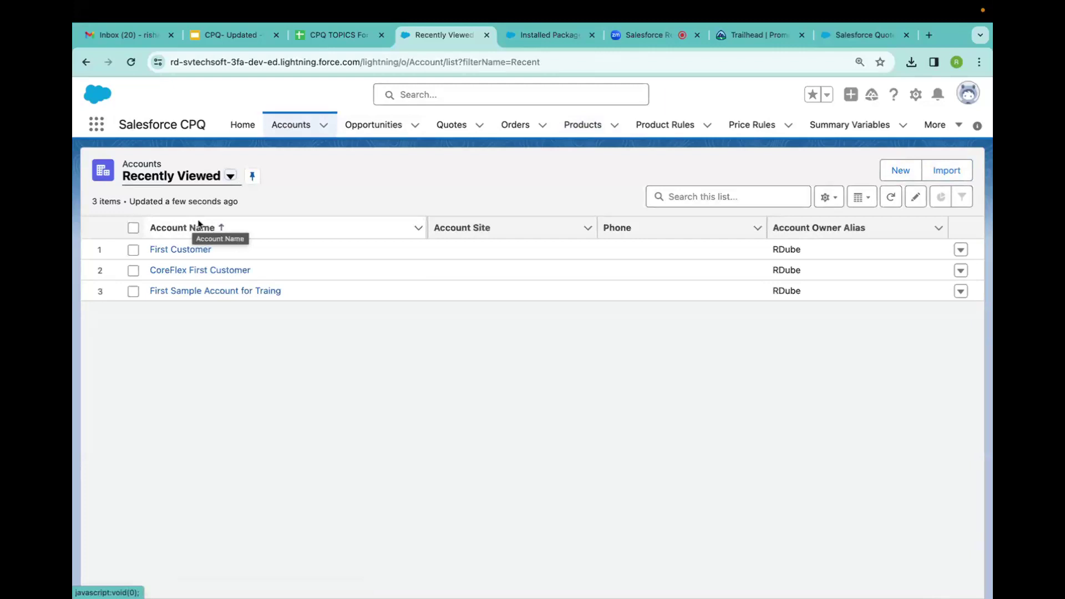
pyautogui.click(887, 178)
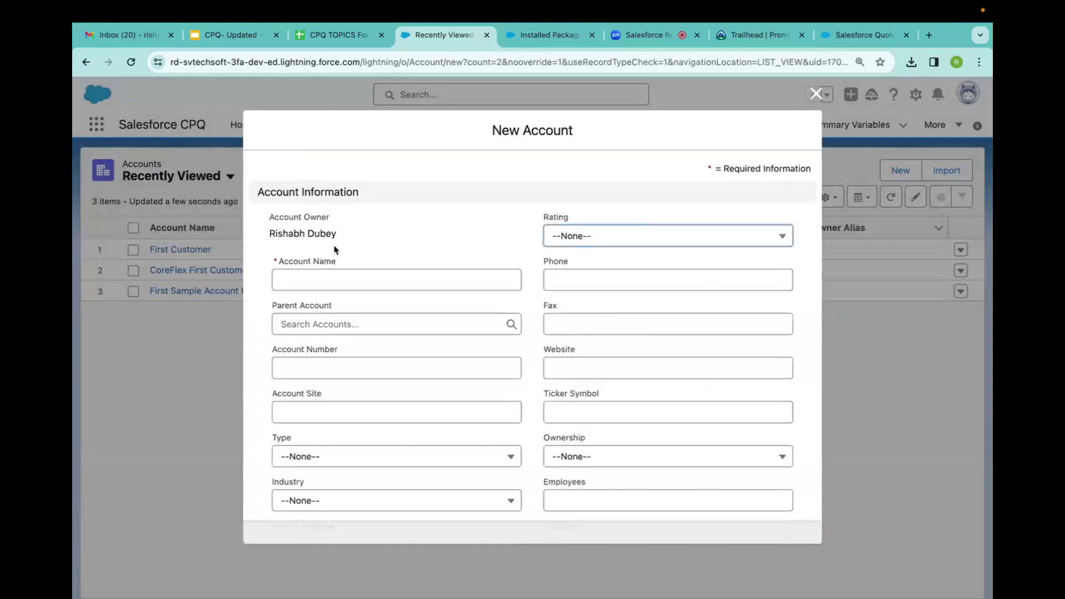
pyautogui.click(312, 279)
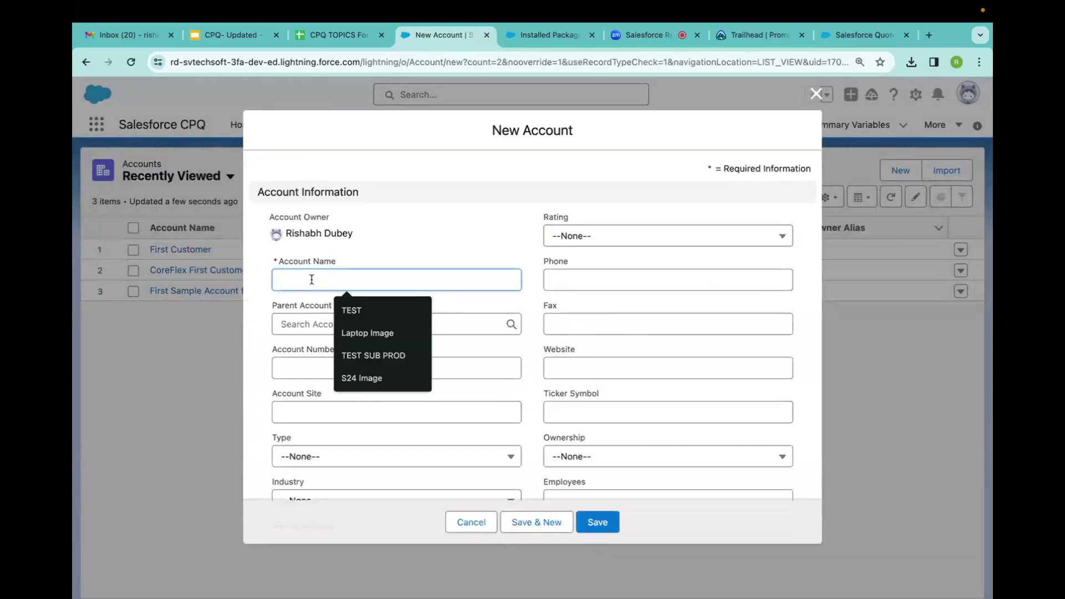
pyautogui.write('SV')
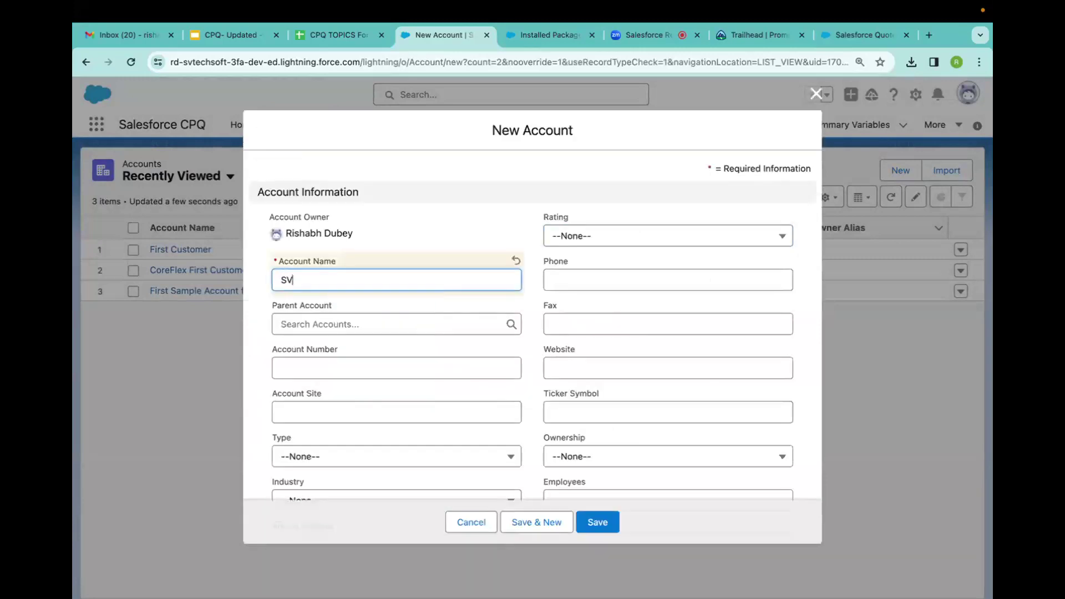
pyautogui.write(" TECH SOFT' First Customer")
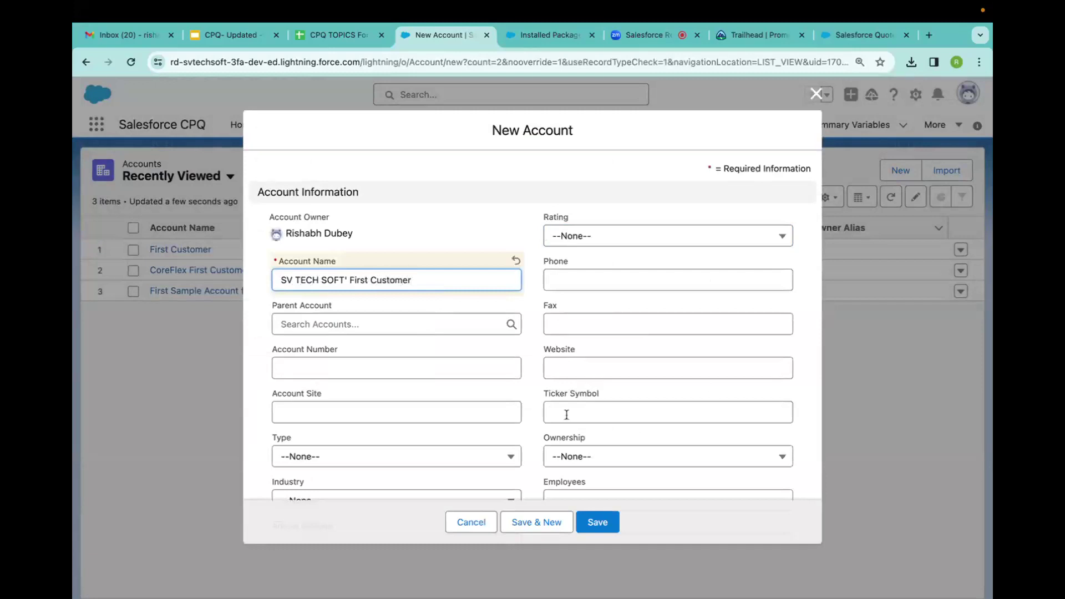
pyautogui.scroll(-15, 571, 410)
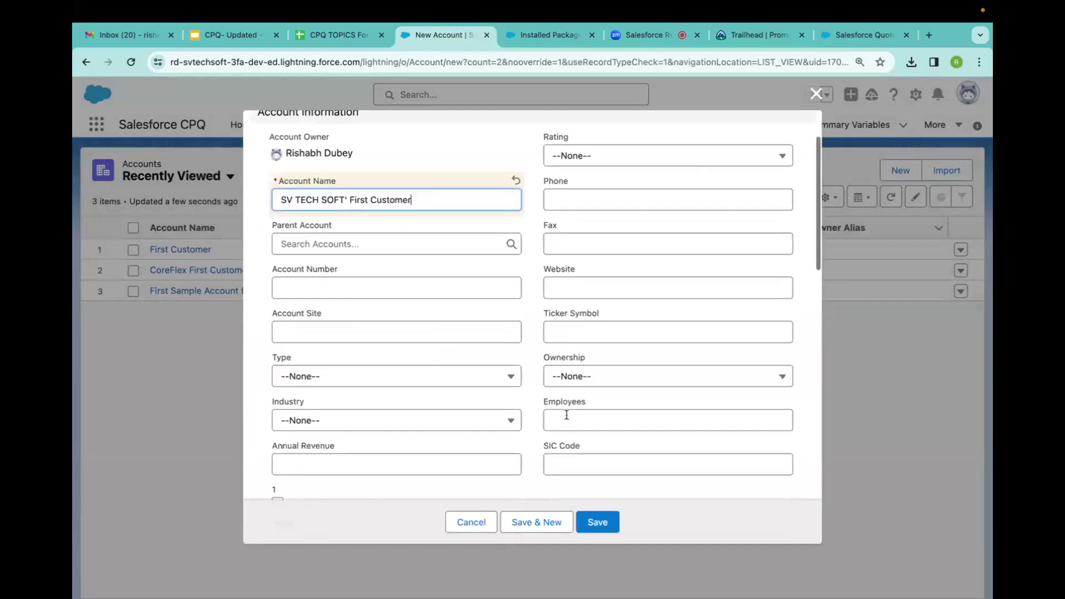
pyautogui.scroll(15, 542, 215)
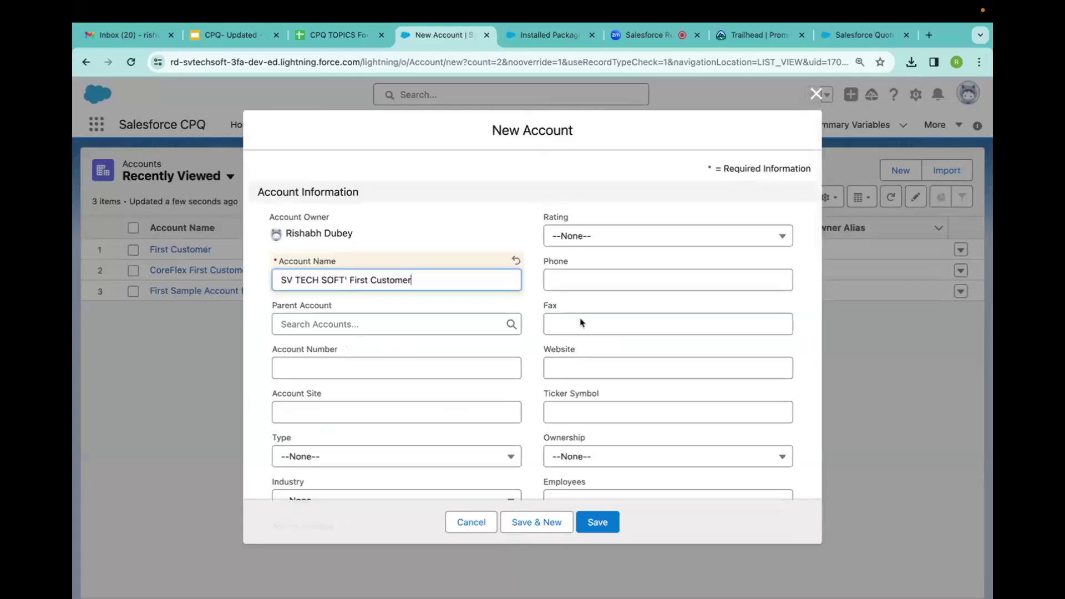
pyautogui.click(598, 523)
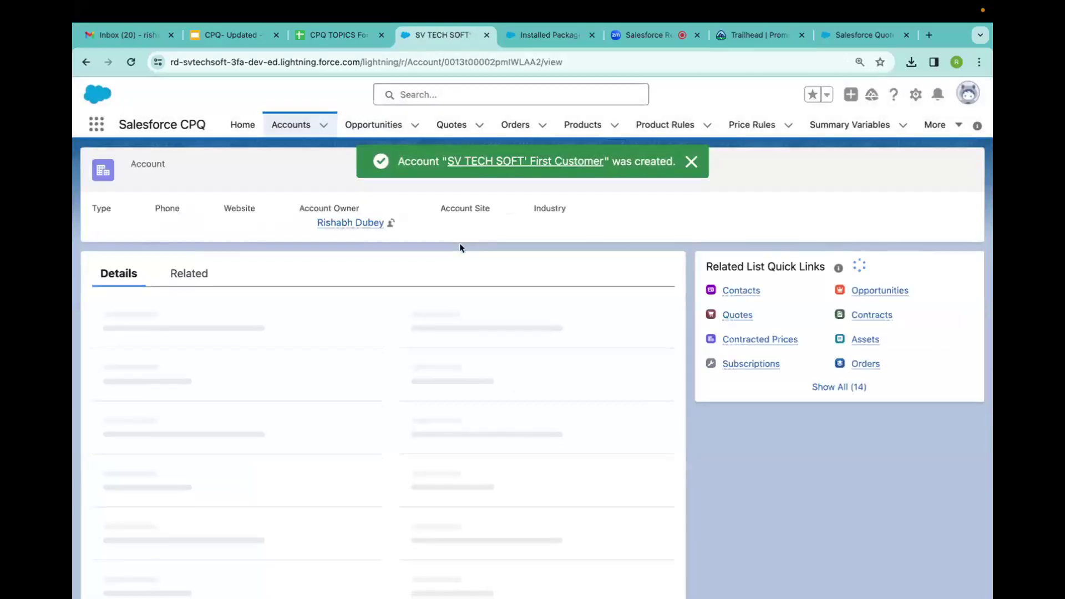
pyautogui.click(186, 276)
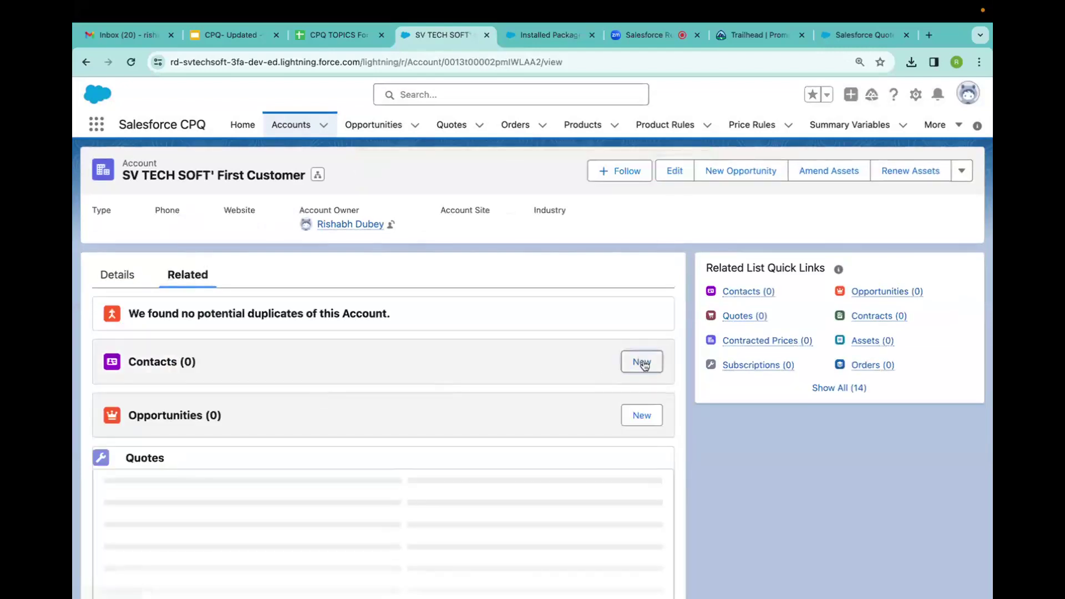
# Add and save a contact under the account with the contact's first name, last name and e-mail.
pyautogui.click(642, 362)
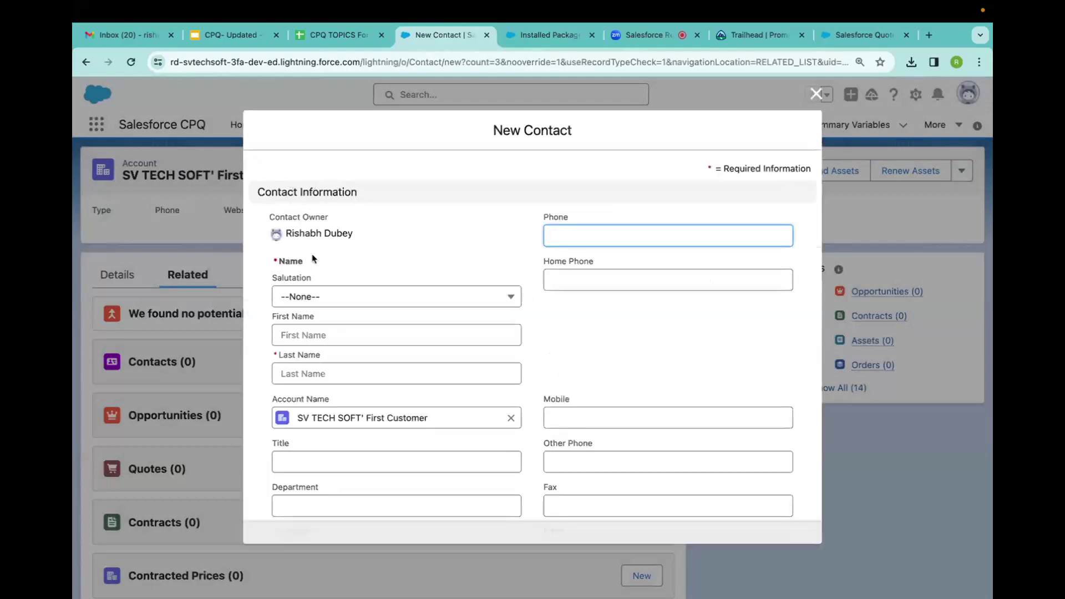
pyautogui.click(287, 335)
pyautogui.write('Rishabh')
pyautogui.click(292, 376)
pyautogui.write('D')
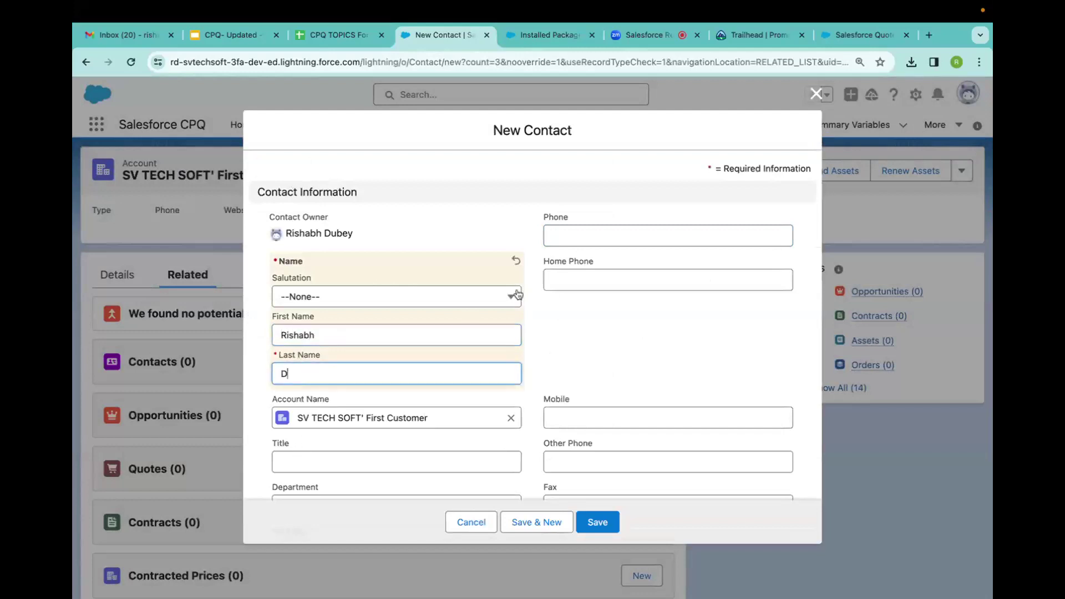
pyautogui.scroll(-3, 529, 364)
pyautogui.click(573, 411)
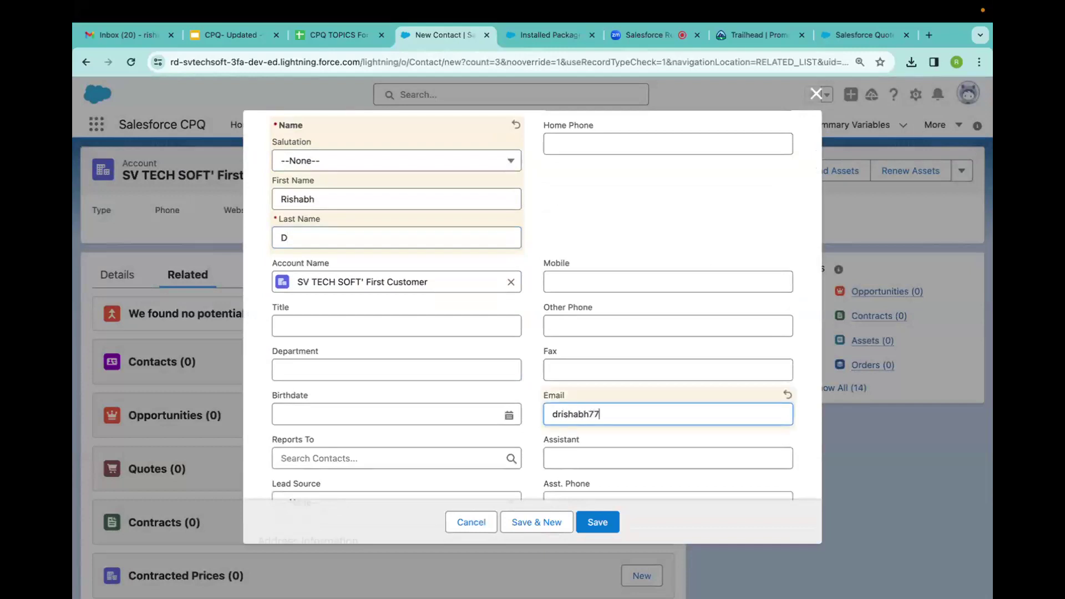
pyautogui.click(598, 524)
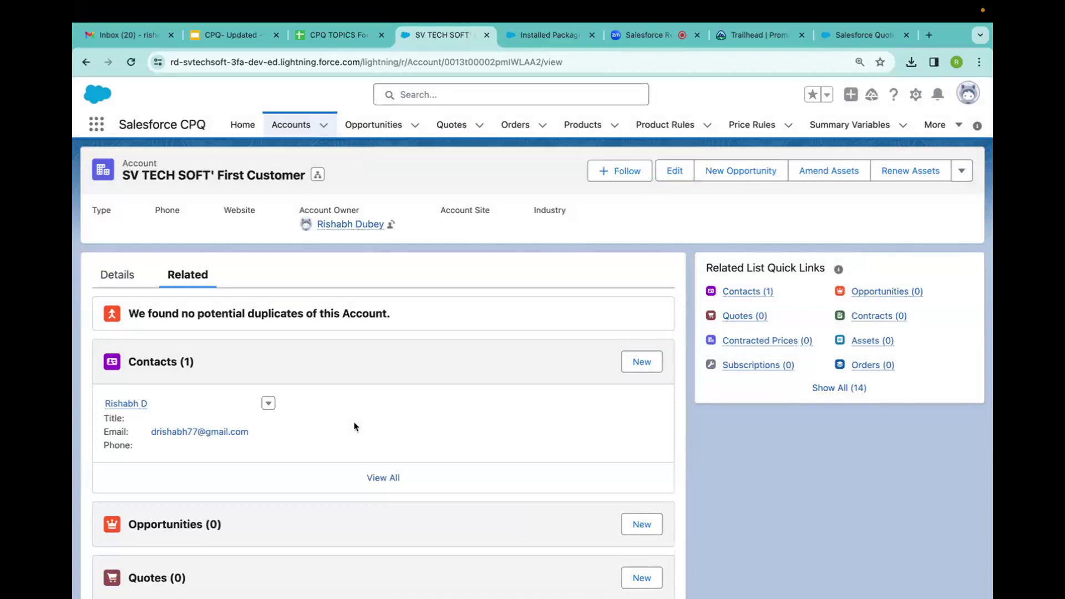
# Create the 'First Deal' opportunity with stage Prospecting and close date 2/14/2024.
pyautogui.scroll(-2, 355, 426)
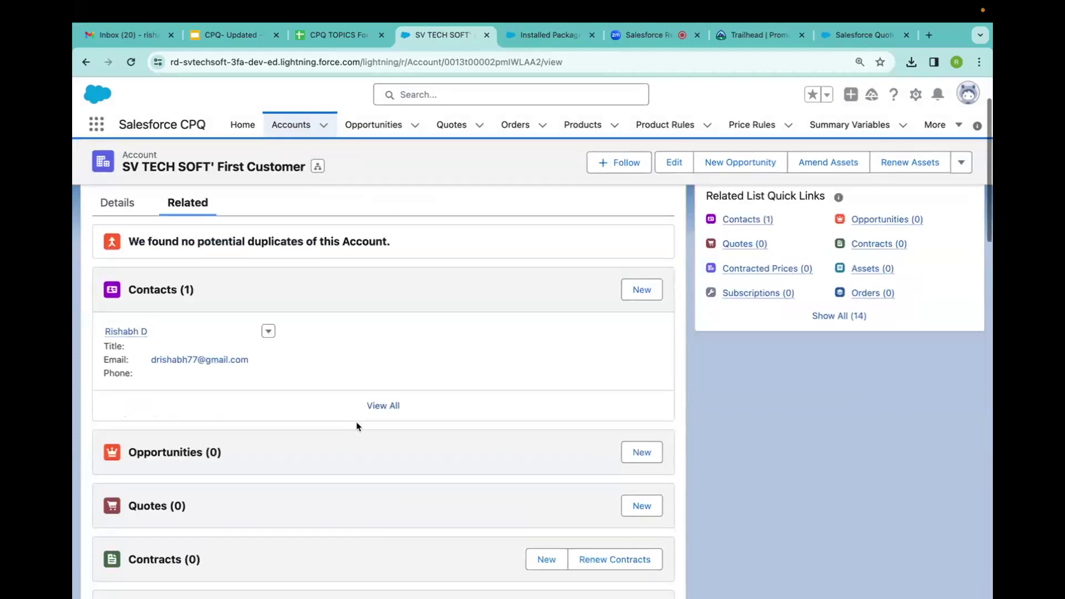
pyautogui.click(638, 453)
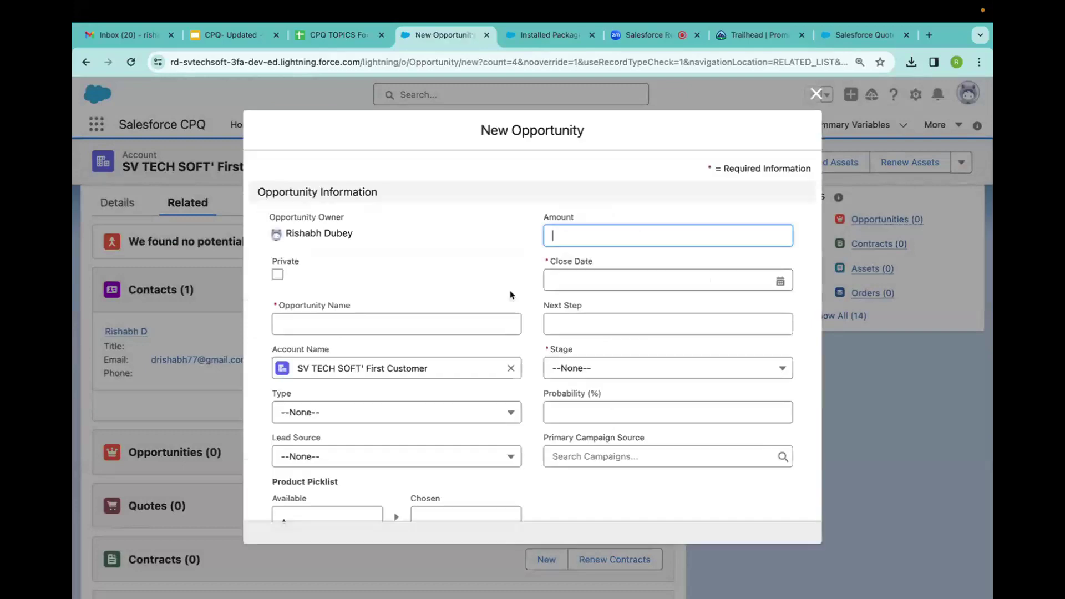
pyautogui.click(301, 322)
pyautogui.write('F')
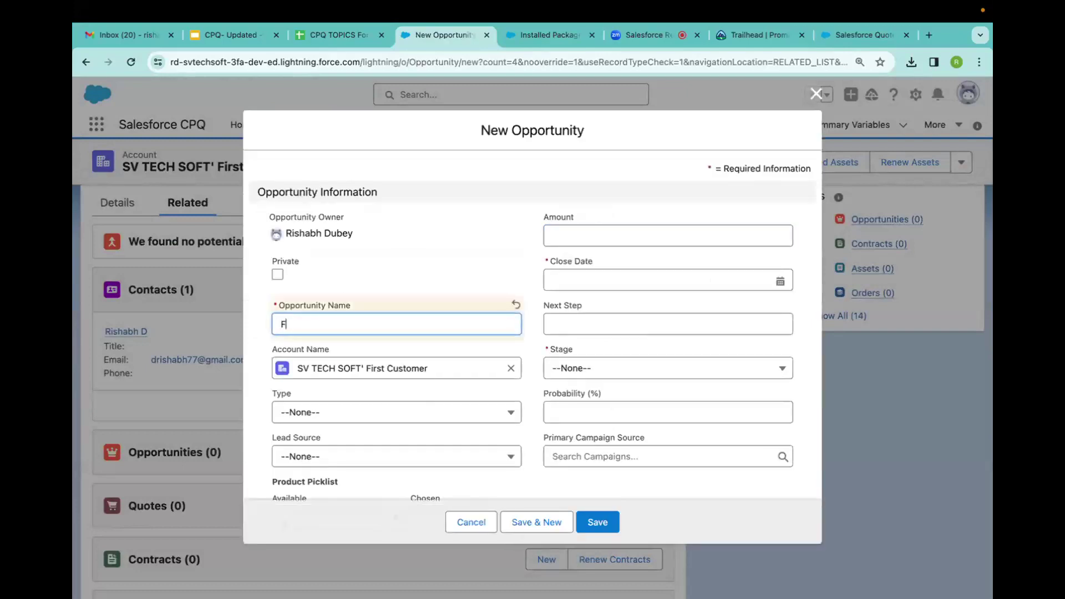
pyautogui.write('irst Deal')
pyautogui.click(590, 280)
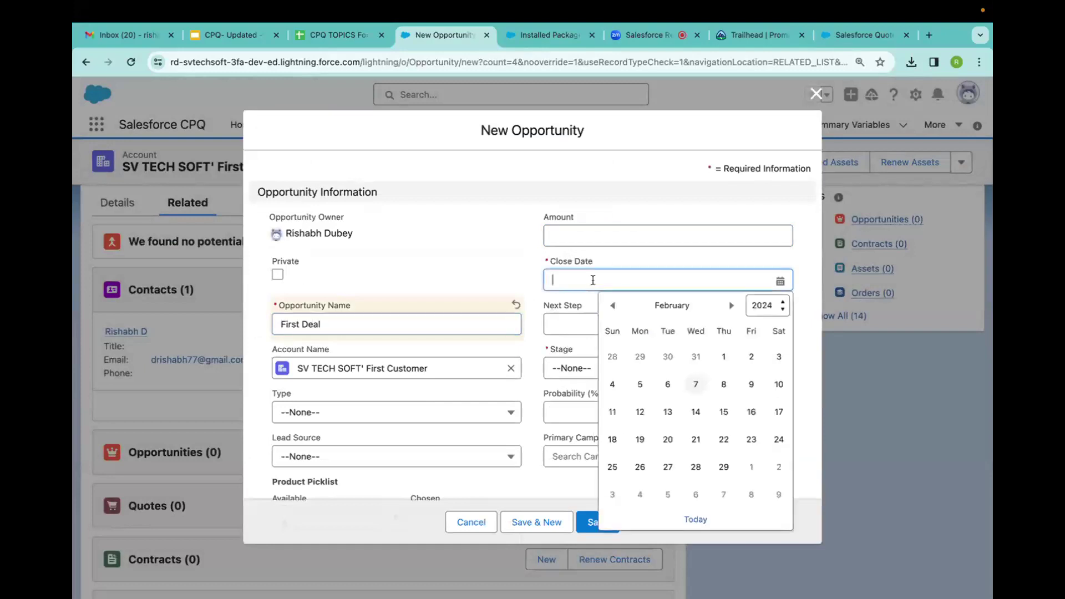
pyautogui.click(695, 411)
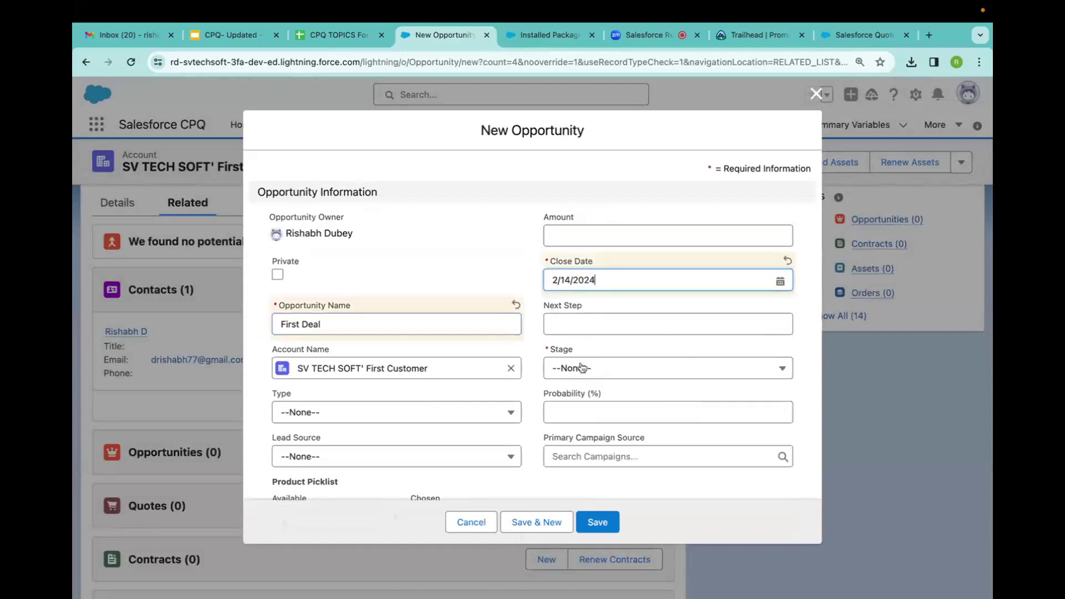
pyautogui.click(580, 367)
pyautogui.click(583, 419)
pyautogui.scroll(-10, 585, 432)
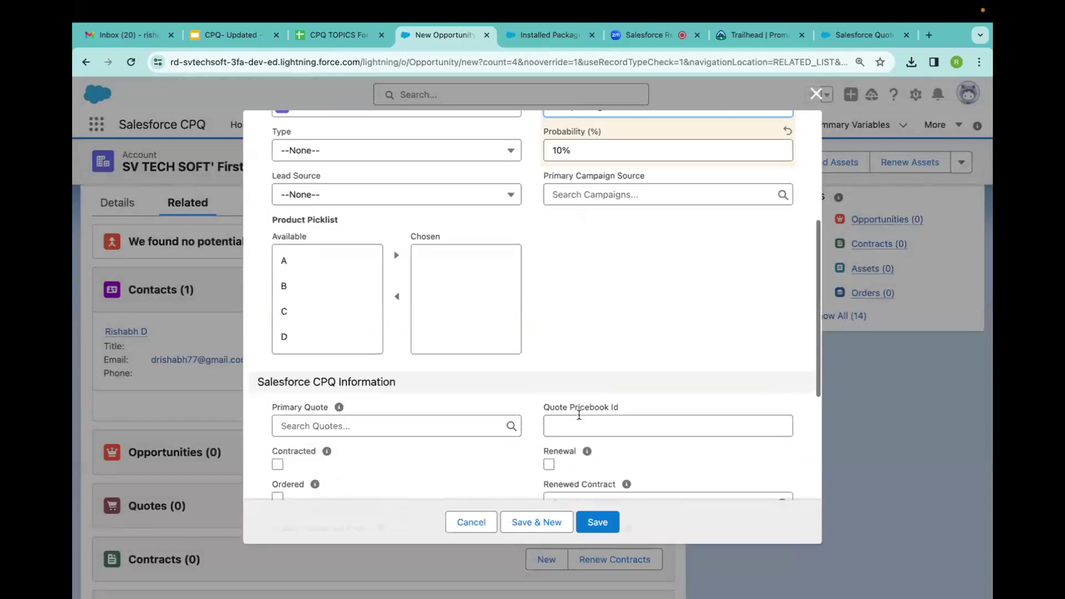
pyautogui.click(605, 522)
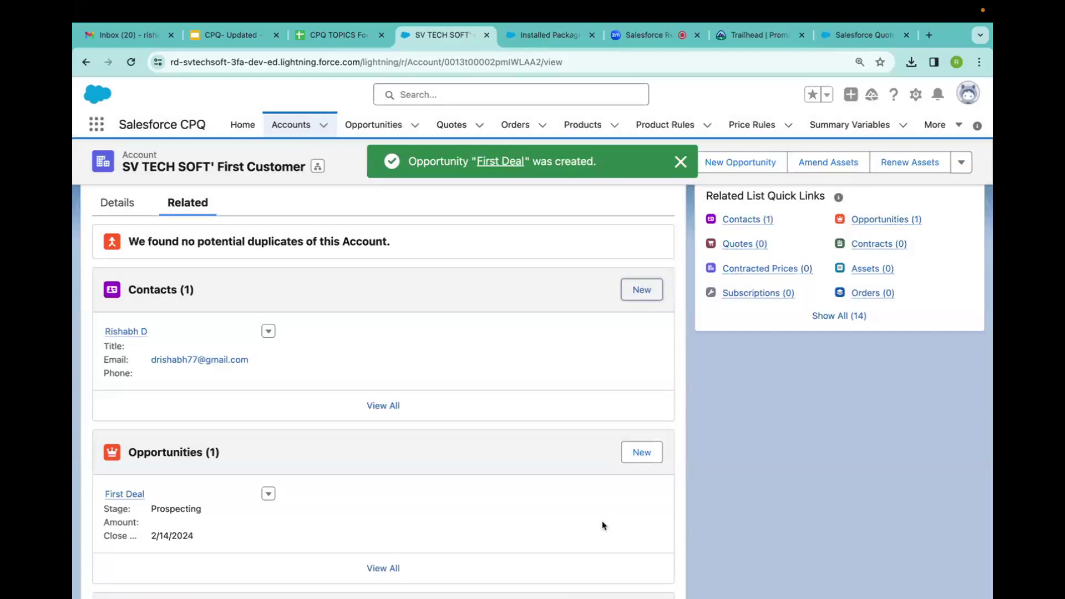
# From the First Deal opportunity's Quotes card, start a new quote.
pyautogui.click(129, 495)
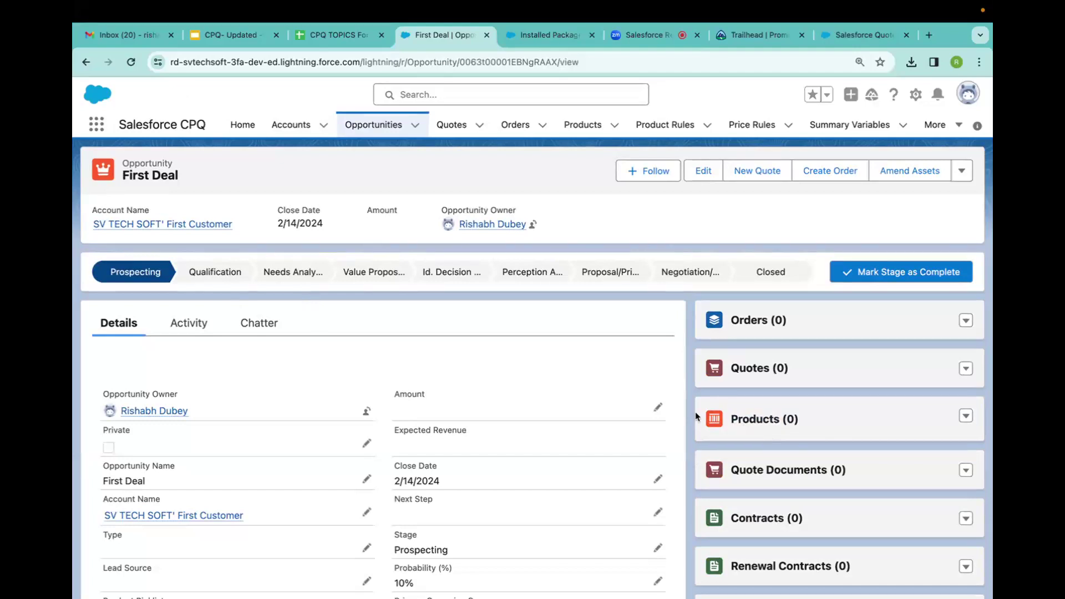
pyautogui.click(966, 369)
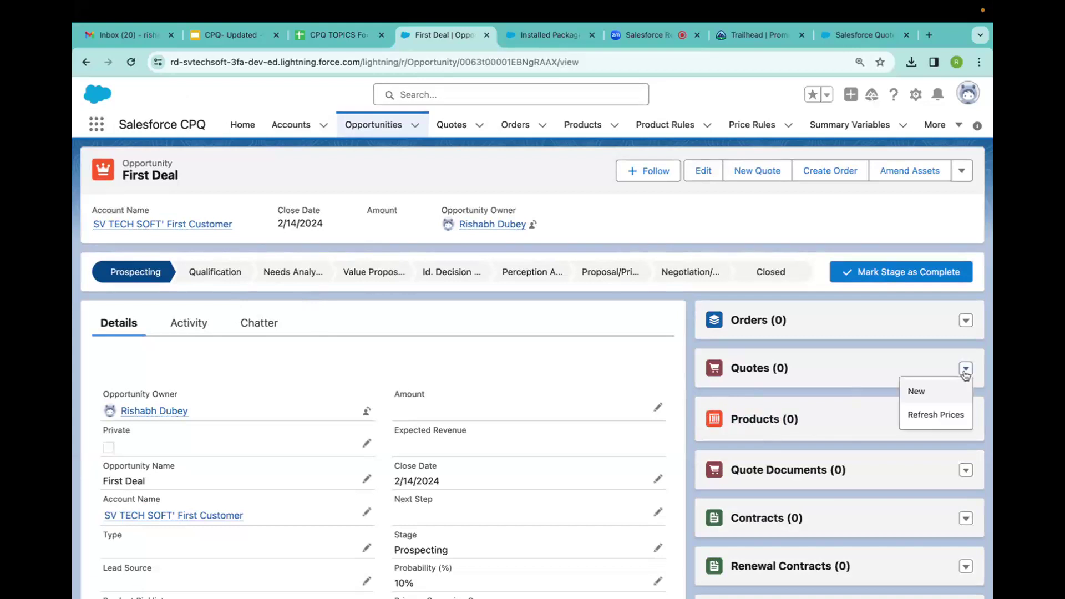
pyautogui.click(917, 390)
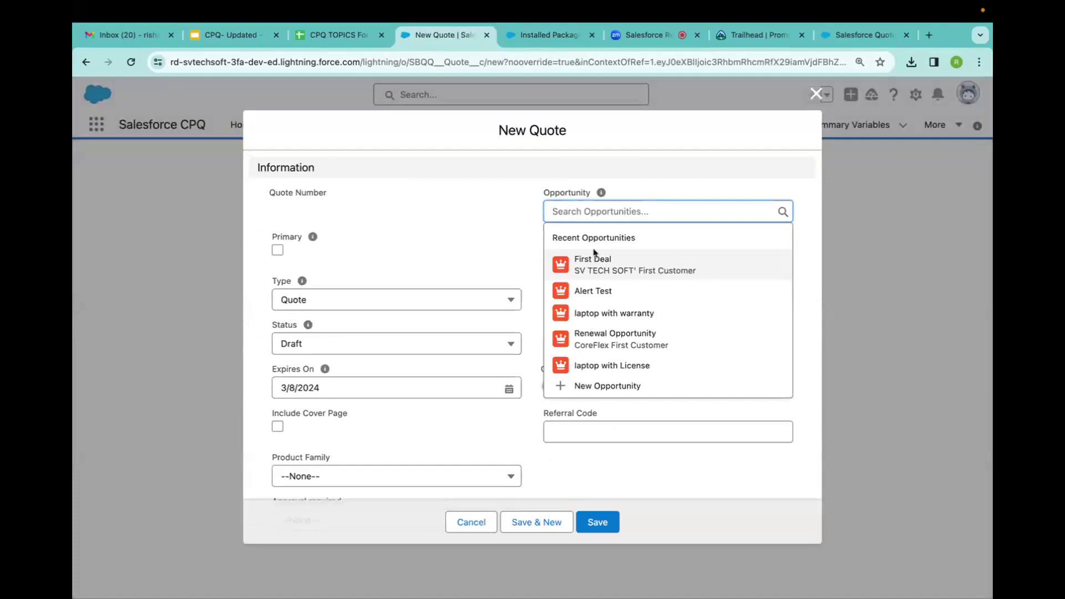
# Save quote Q-00262 for First Deal with account SV TECH SOFT' First Customer and a primary contact.
pyautogui.click(600, 266)
pyautogui.click(574, 256)
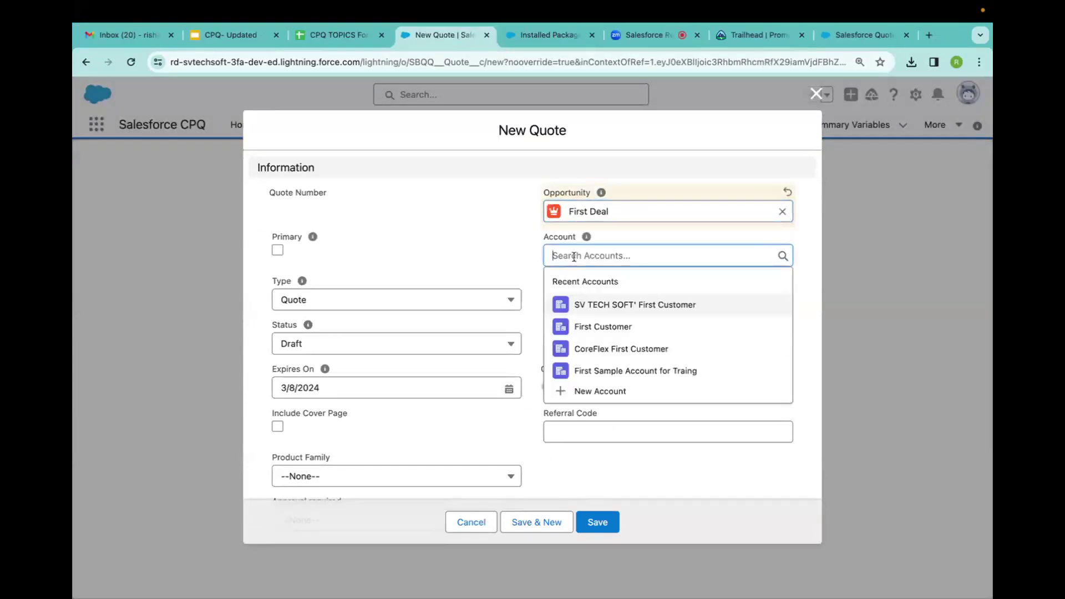
pyautogui.click(598, 304)
pyautogui.click(556, 293)
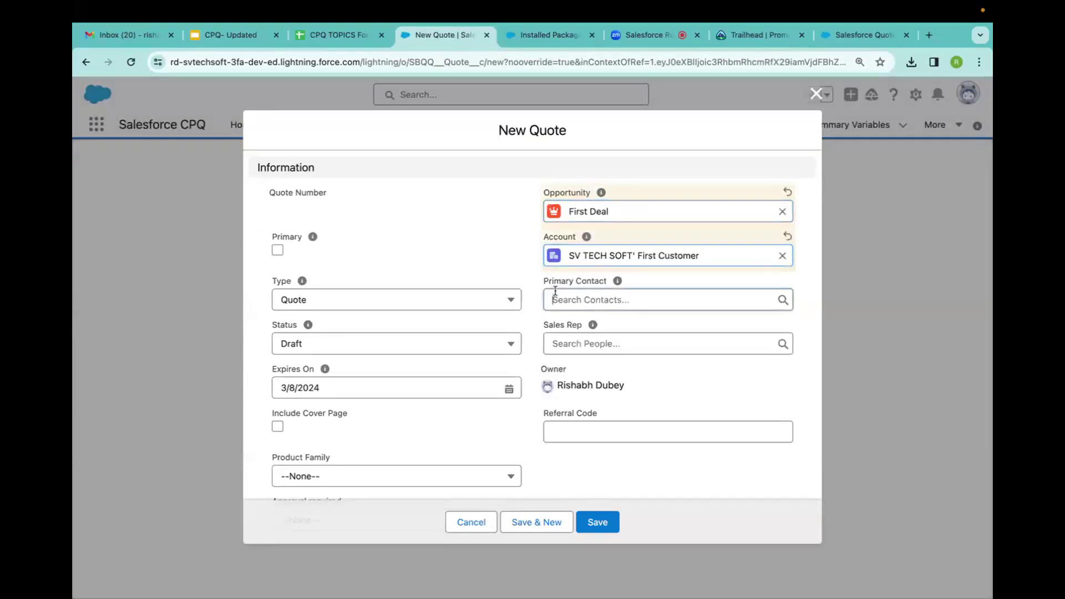
pyautogui.click(582, 350)
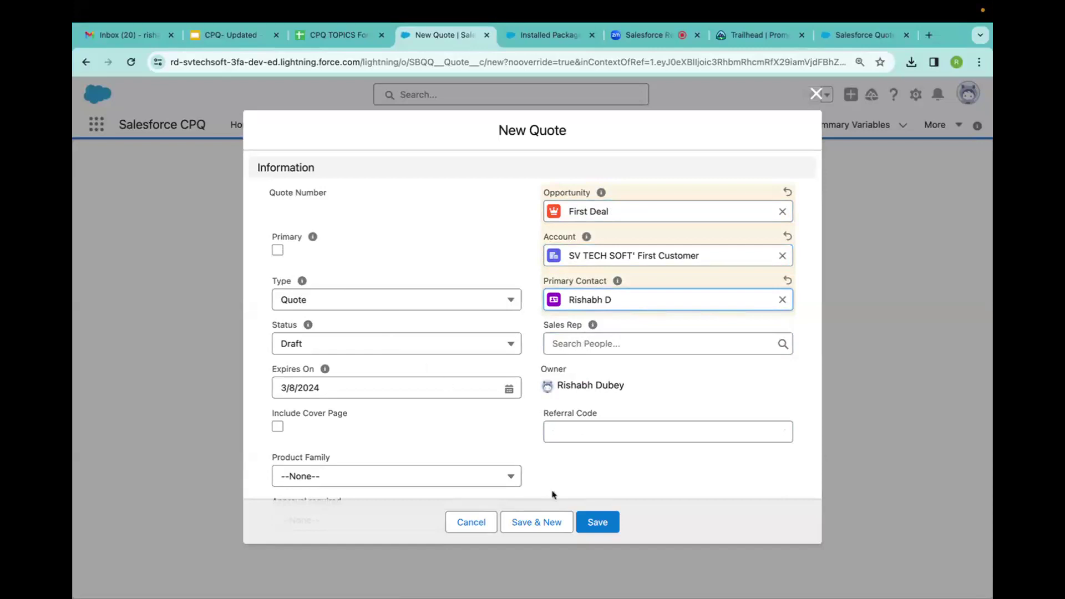
pyautogui.click(608, 524)
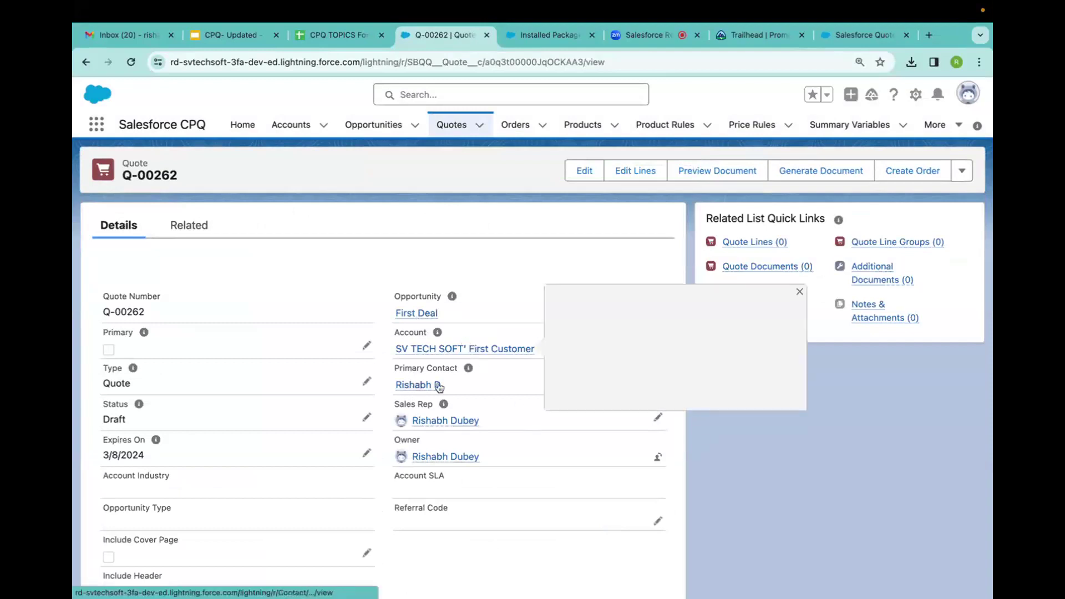
pyautogui.moveTo(418, 385)
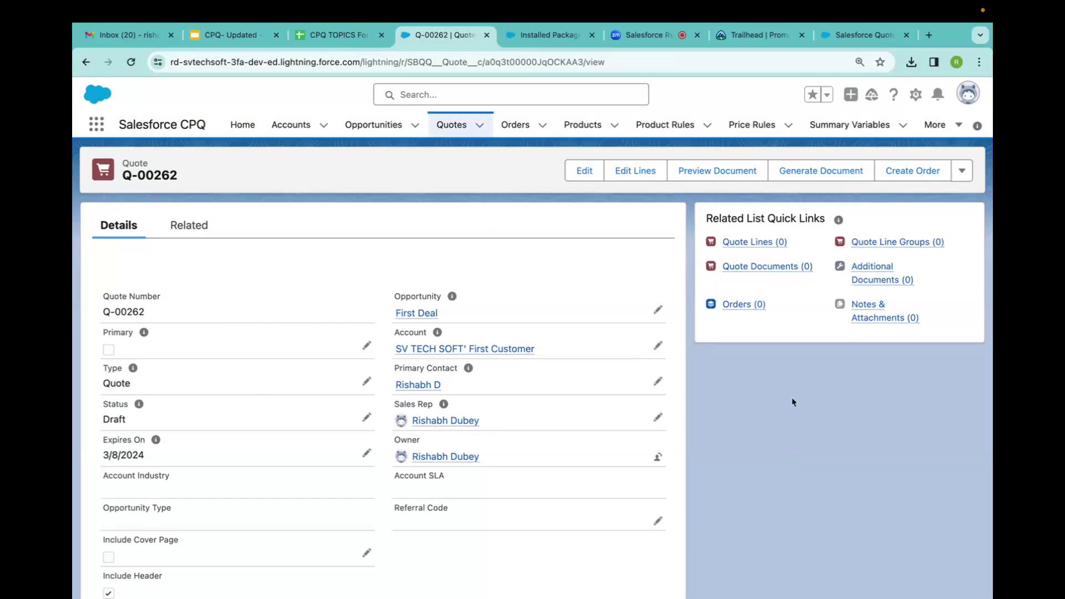
# Launch Edit Lines on quote Q-00262.
pyautogui.click(636, 171)
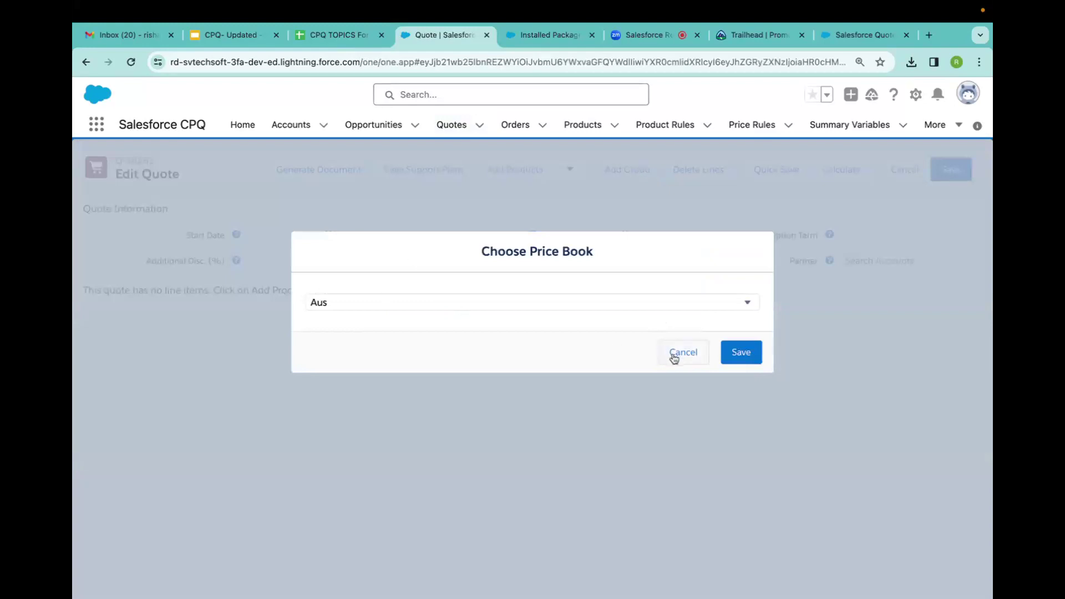
# Choose the Standard Price Book for the quote lines.
pyautogui.click(372, 305)
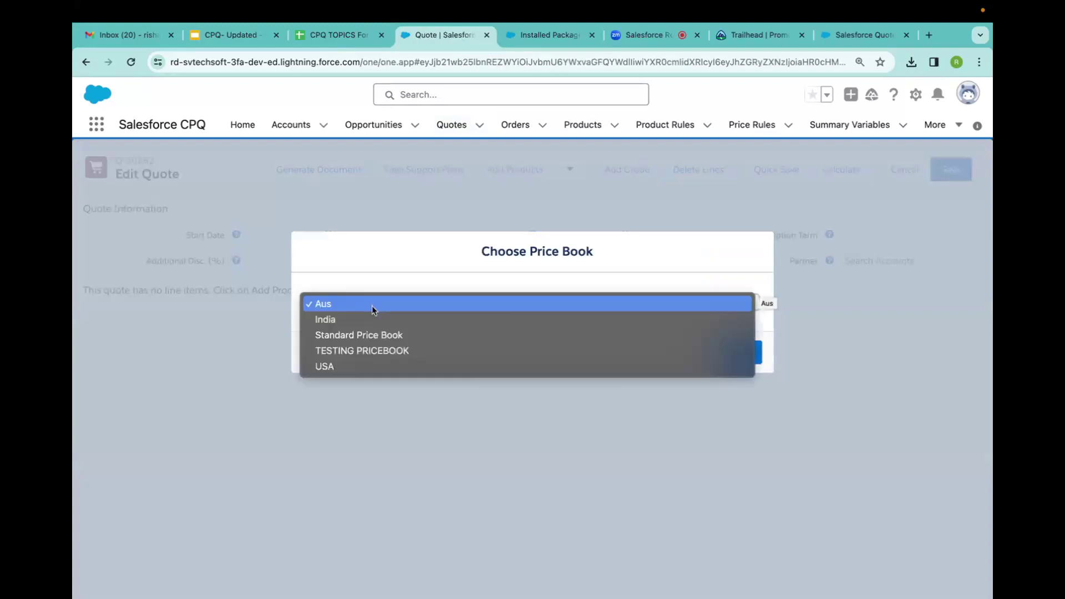
pyautogui.click(385, 338)
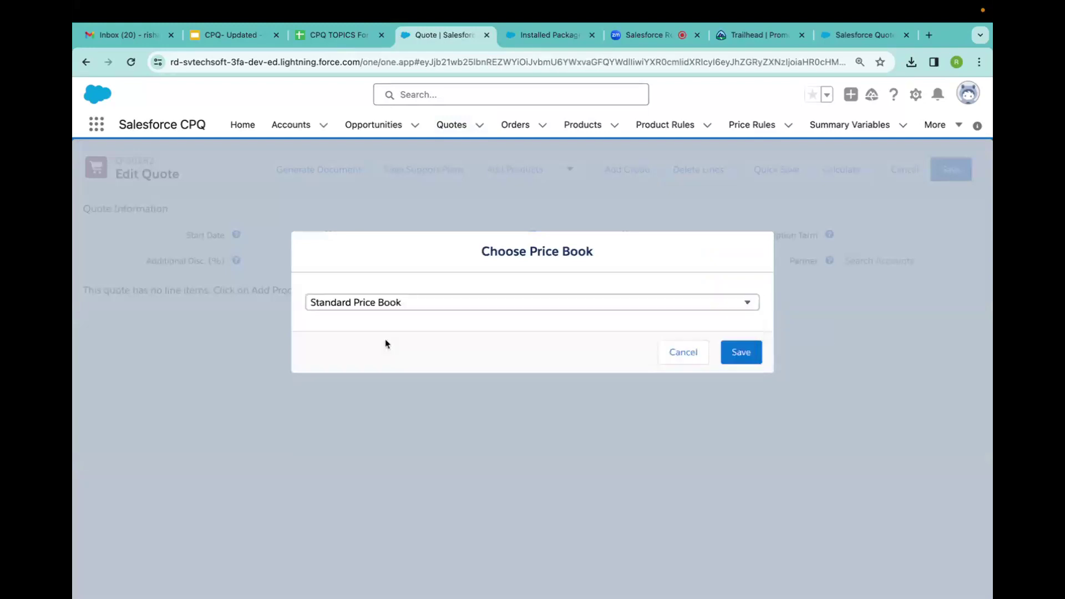
pyautogui.click(744, 360)
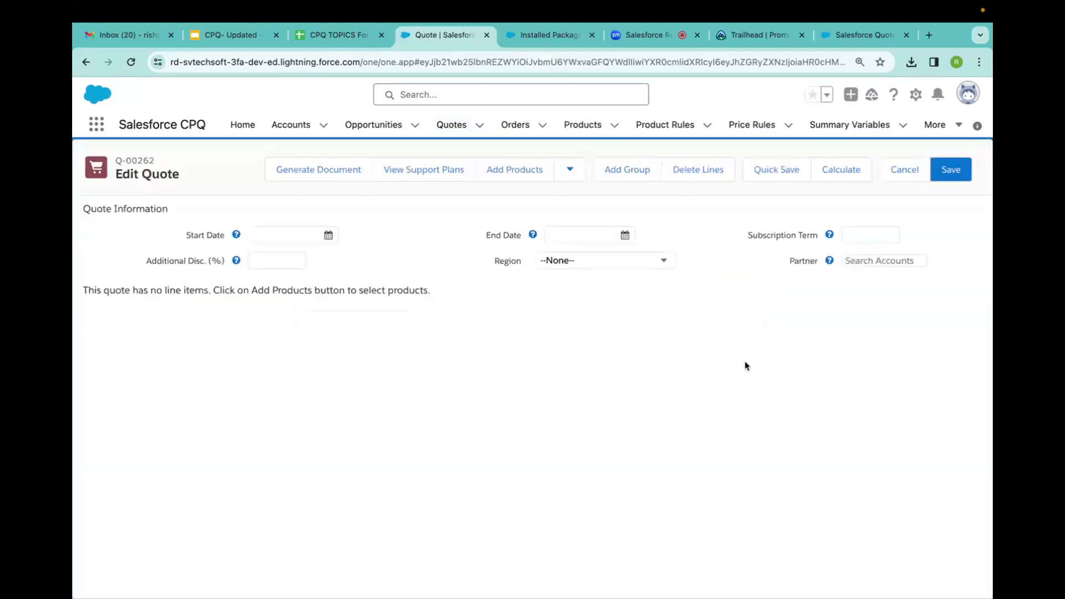
# Set start date 2/8/2024 and subscription term 12, then bring up the product catalogue.
pyautogui.click(327, 235)
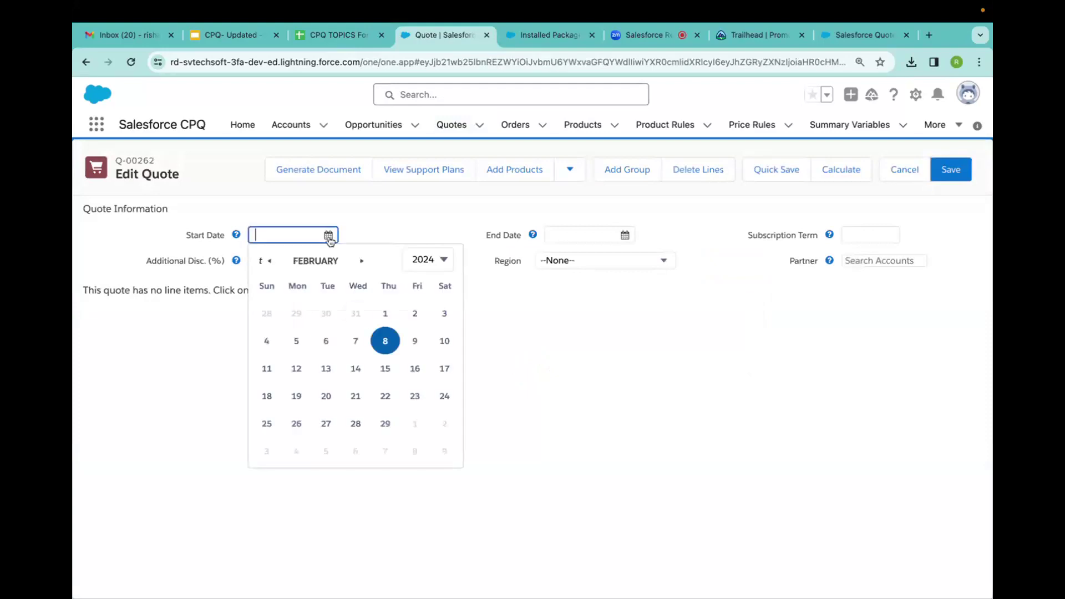
pyautogui.click(384, 342)
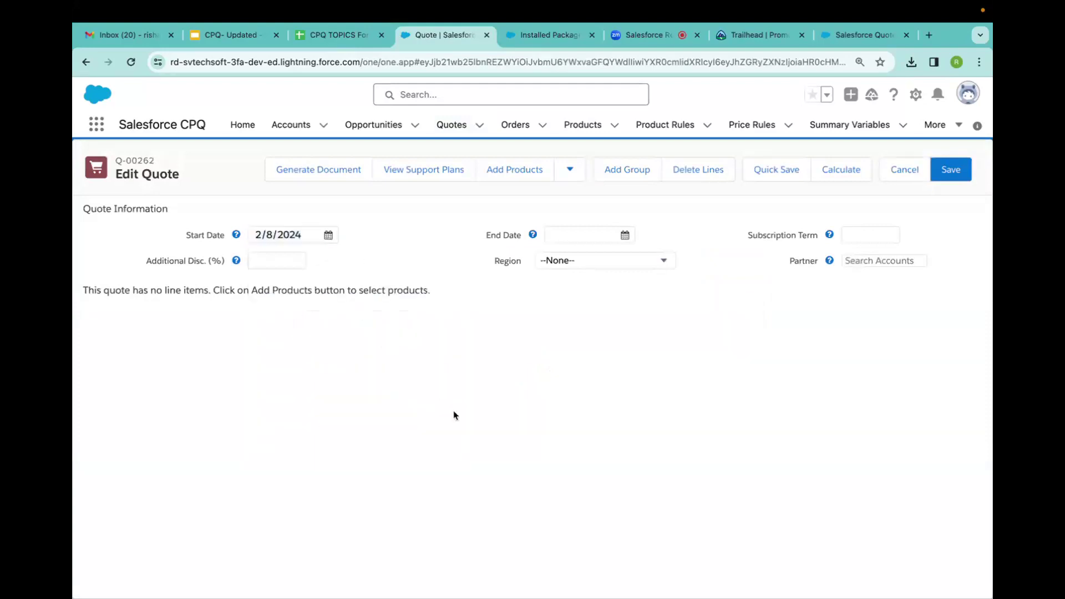
pyautogui.click(865, 236)
pyautogui.write('12')
pyautogui.click(638, 435)
pyautogui.click(516, 167)
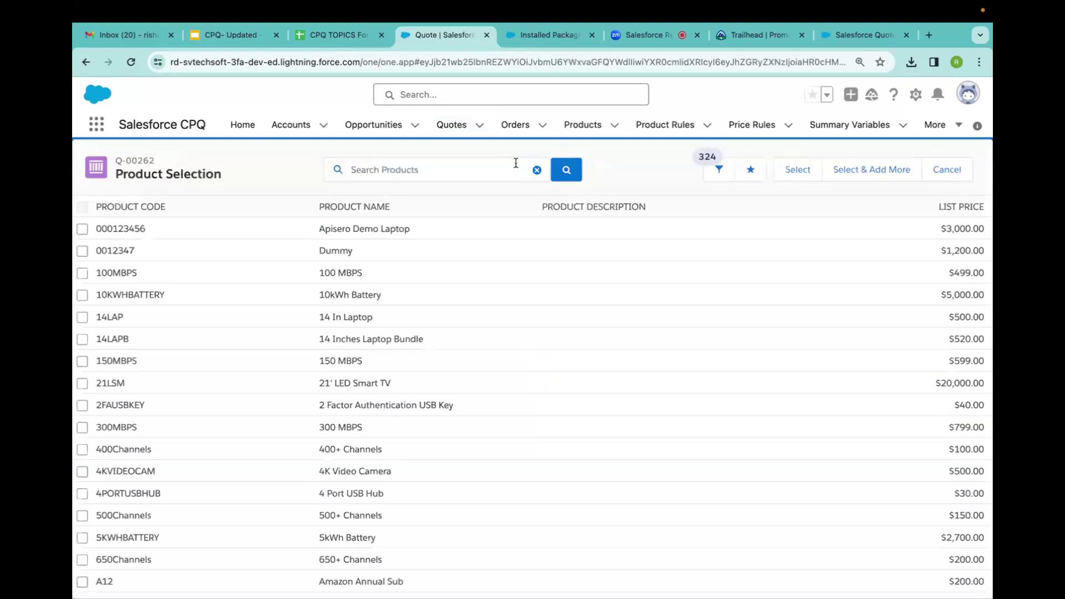
# Add Apisero Demo Laptop and Netflix Annual Subscription (found by searching 'netfli') to the quote.
pyautogui.click(382, 173)
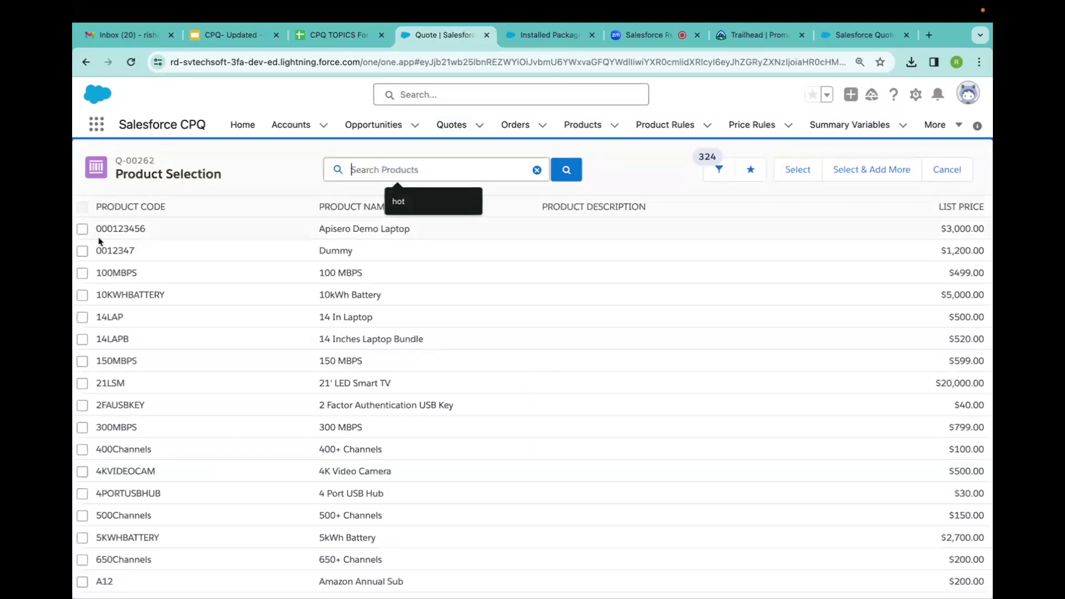
pyautogui.click(82, 229)
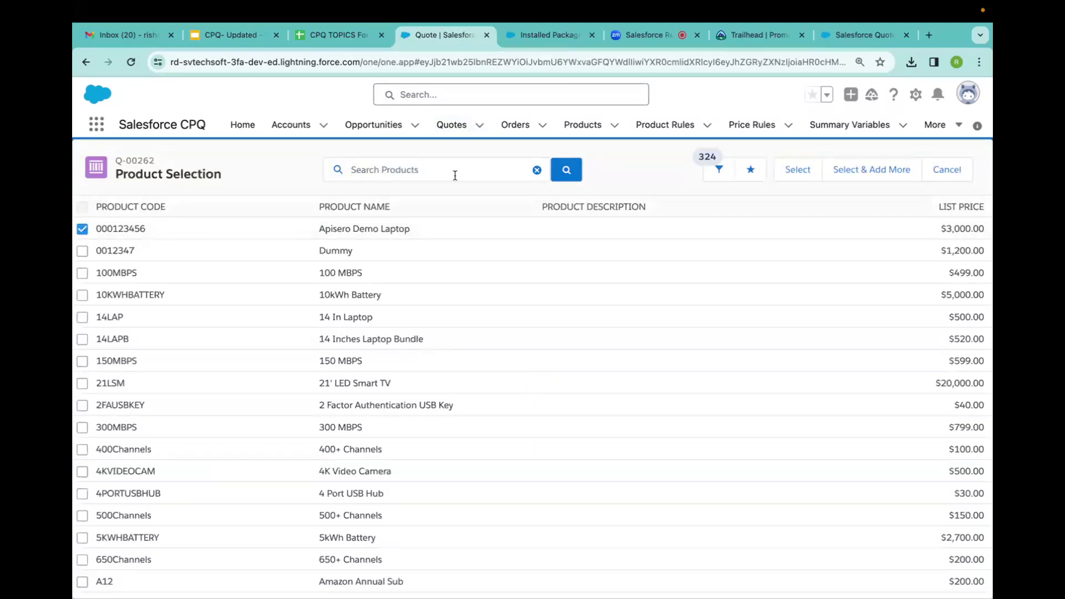
pyautogui.click(863, 174)
pyautogui.click(441, 167)
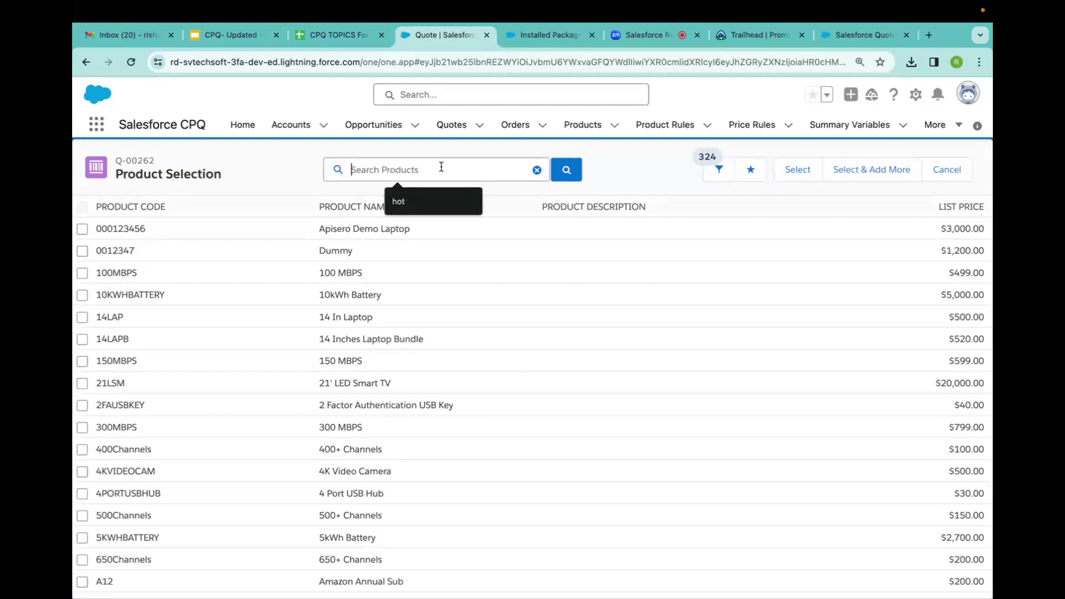
pyautogui.write('net')
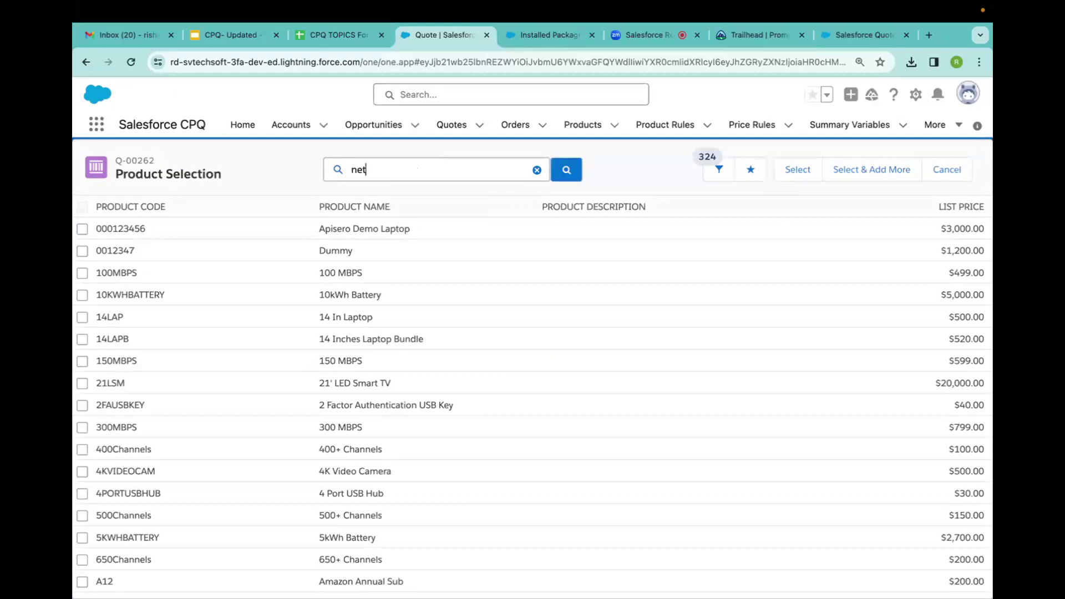
pyautogui.write('fli')
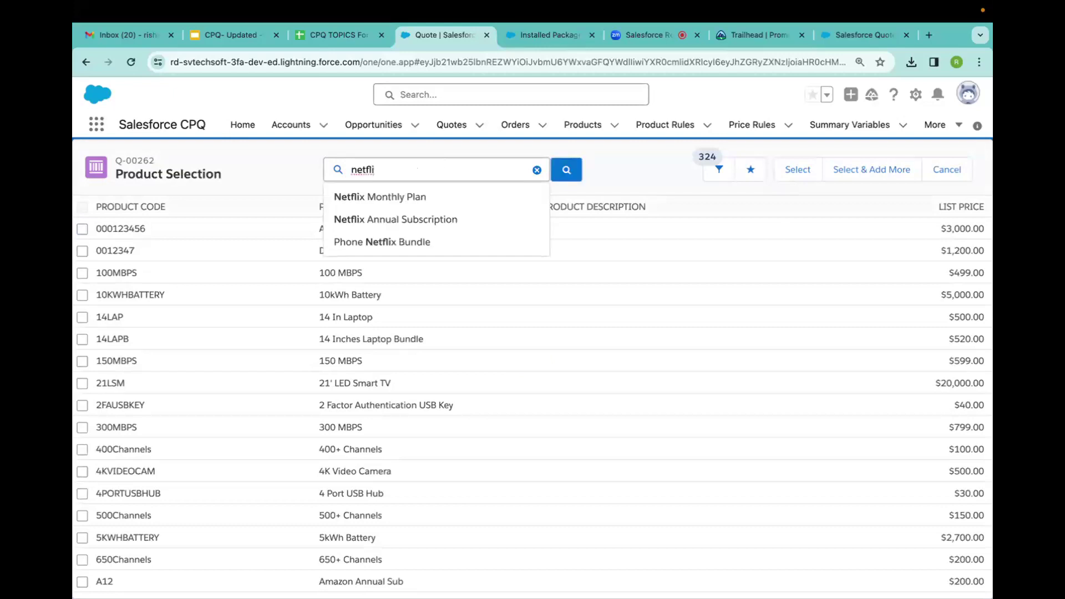
pyautogui.press('Return')
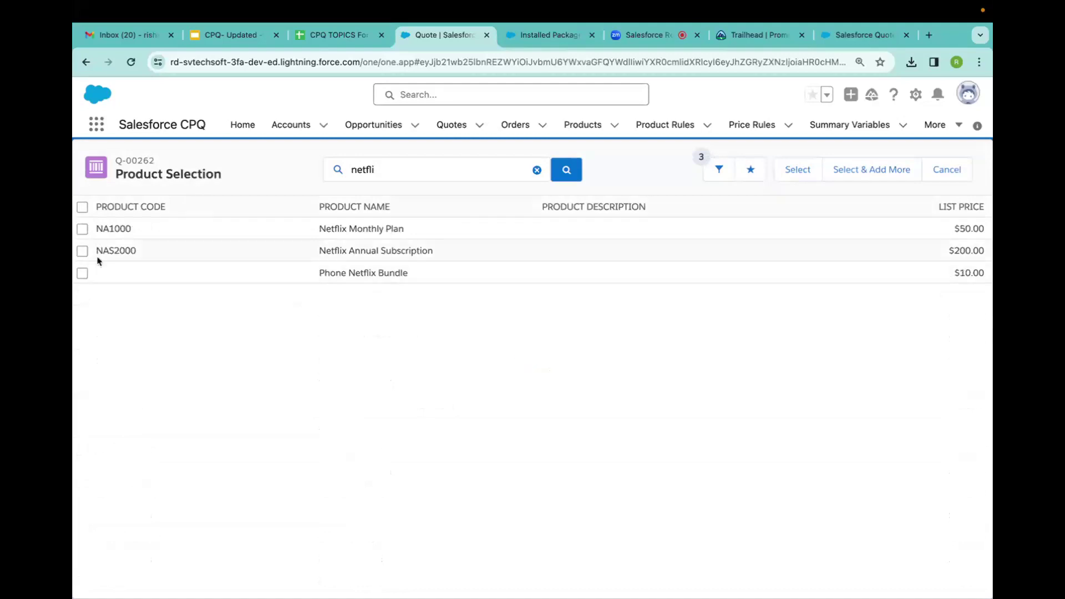
pyautogui.click(83, 253)
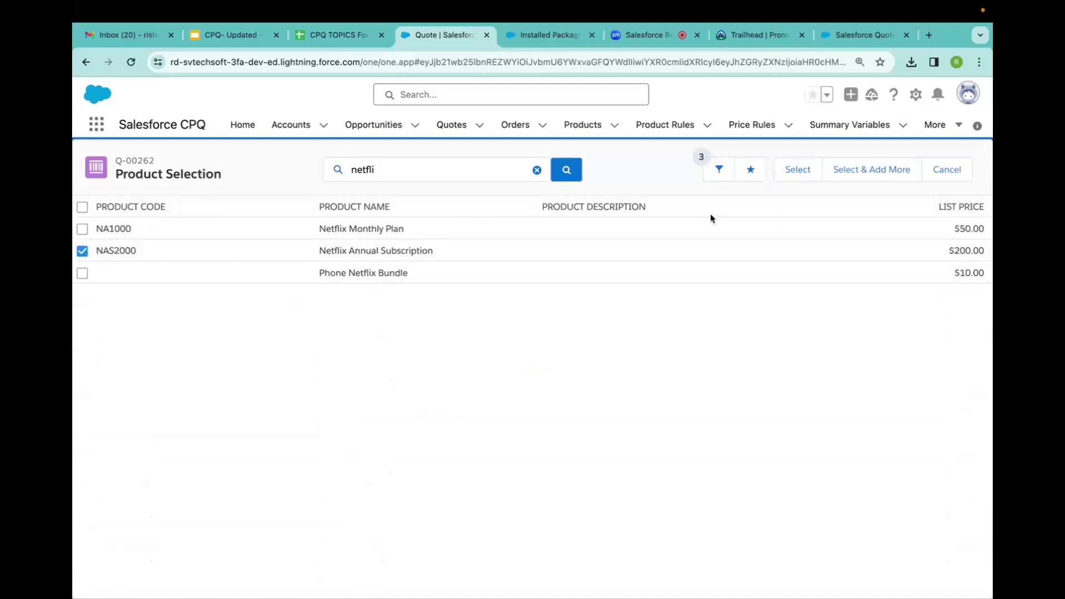
pyautogui.click(804, 168)
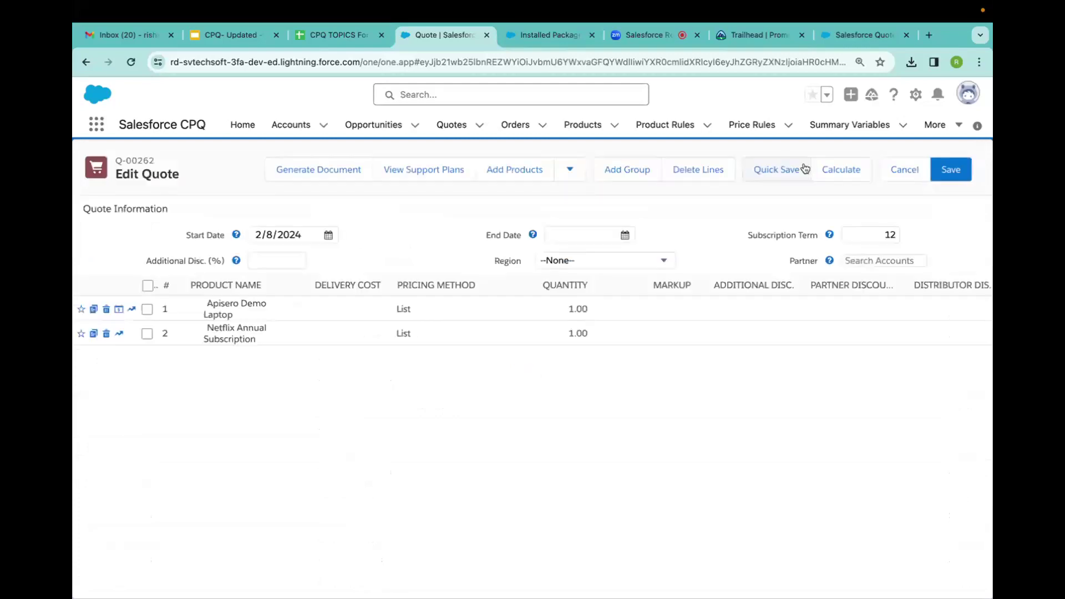
# Review the line totals, save the $3,200.00 quote lines, and view the Quote Lines list.
pyautogui.hscroll(1, 514, 424)
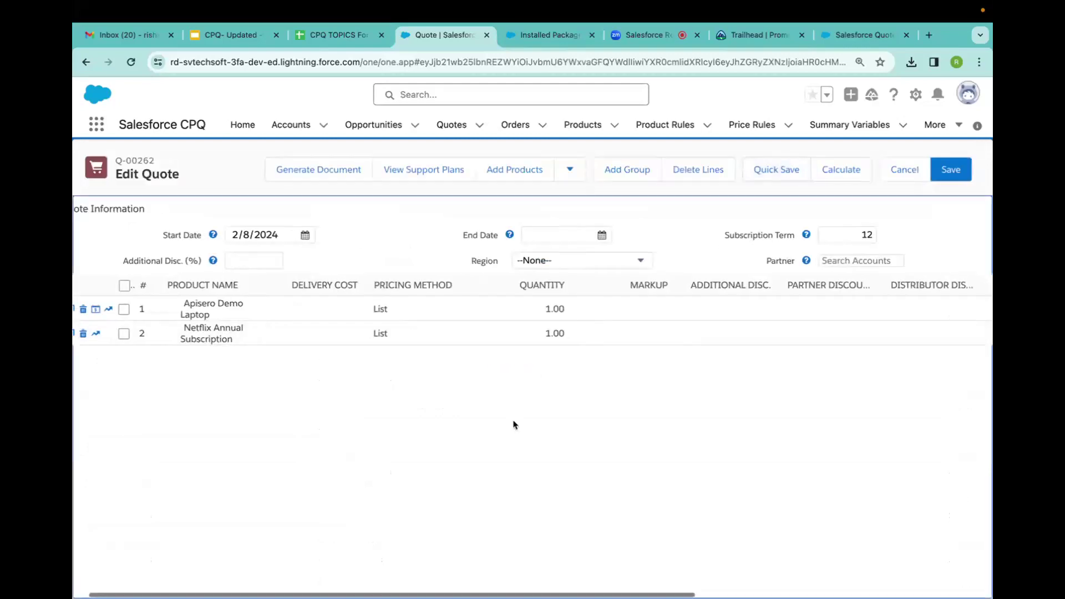
pyautogui.hscroll(10, 514, 425)
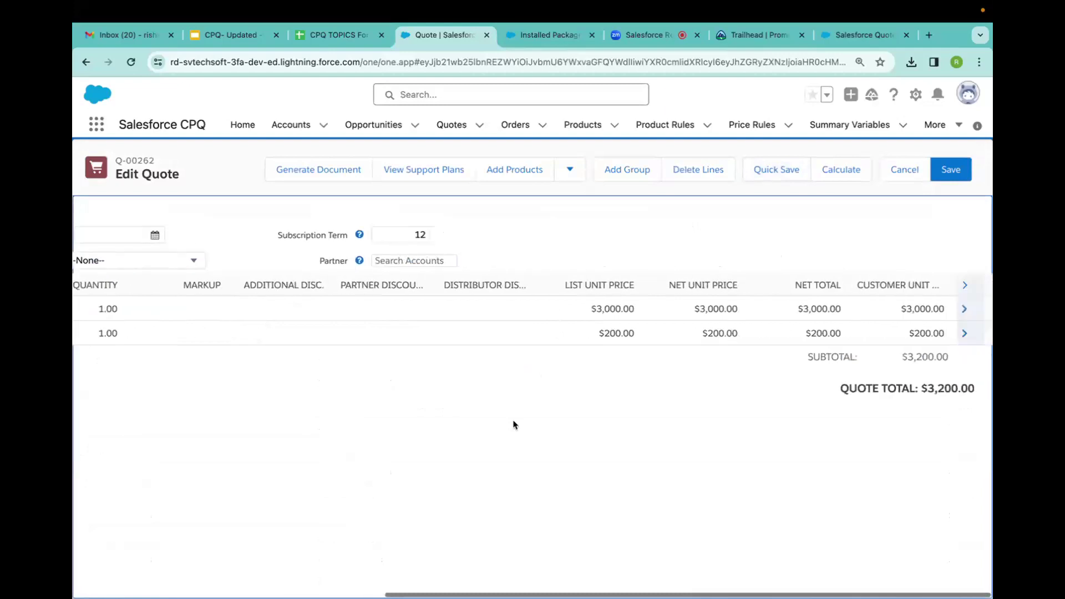
pyautogui.hscroll(-10, 514, 425)
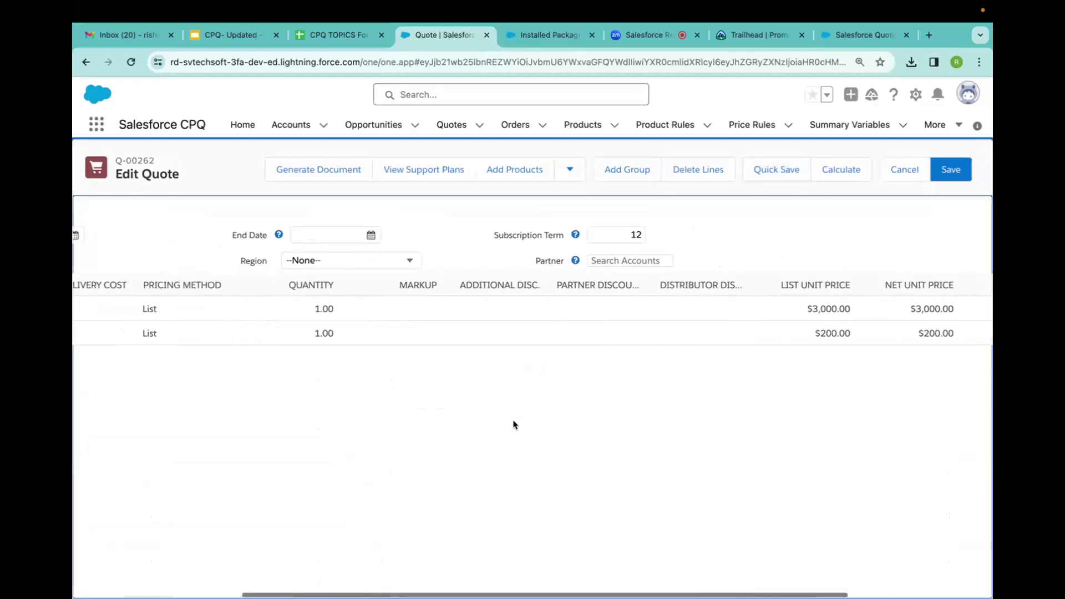
pyautogui.hscroll(-3, 514, 425)
pyautogui.hscroll(5, 514, 425)
pyautogui.hscroll(8, 514, 425)
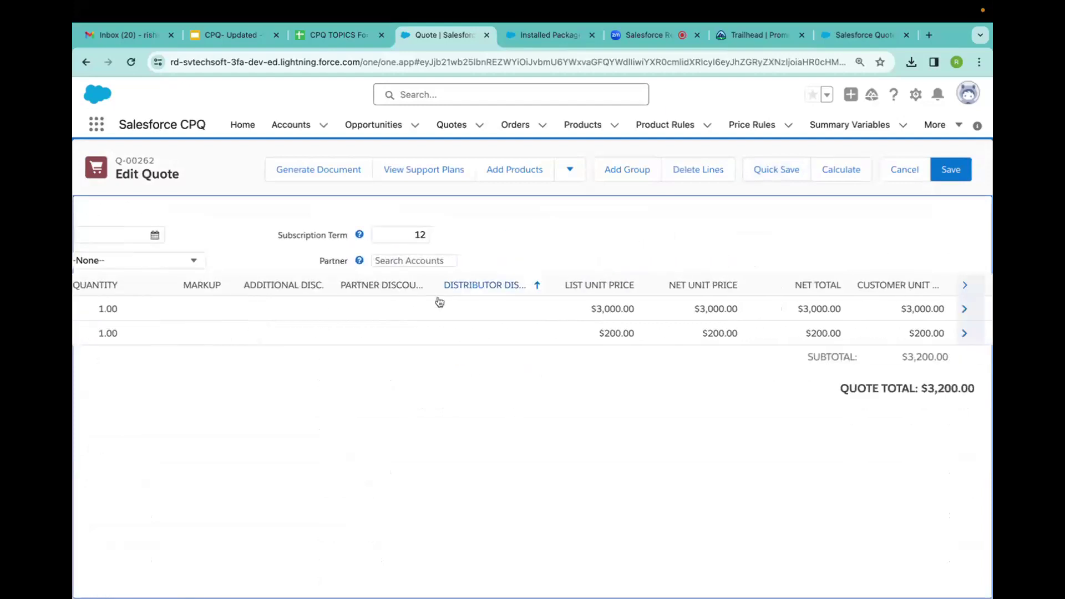
pyautogui.click(951, 170)
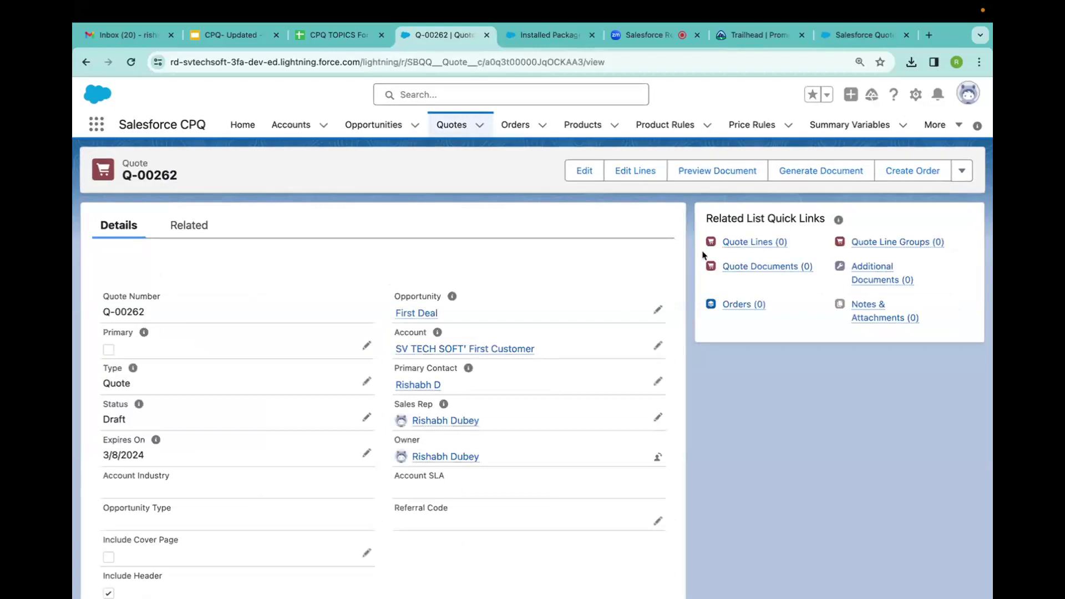
pyautogui.click(737, 245)
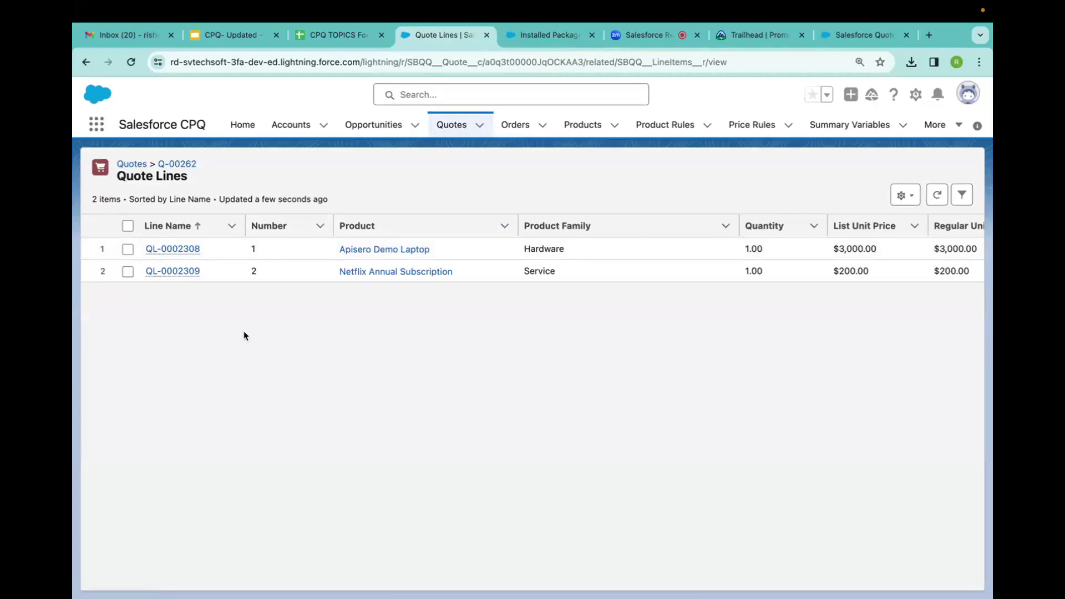
# Return to quote Q-00262 and confirm its calculated List Amount reads $3,200.00.
pyautogui.click(85, 63)
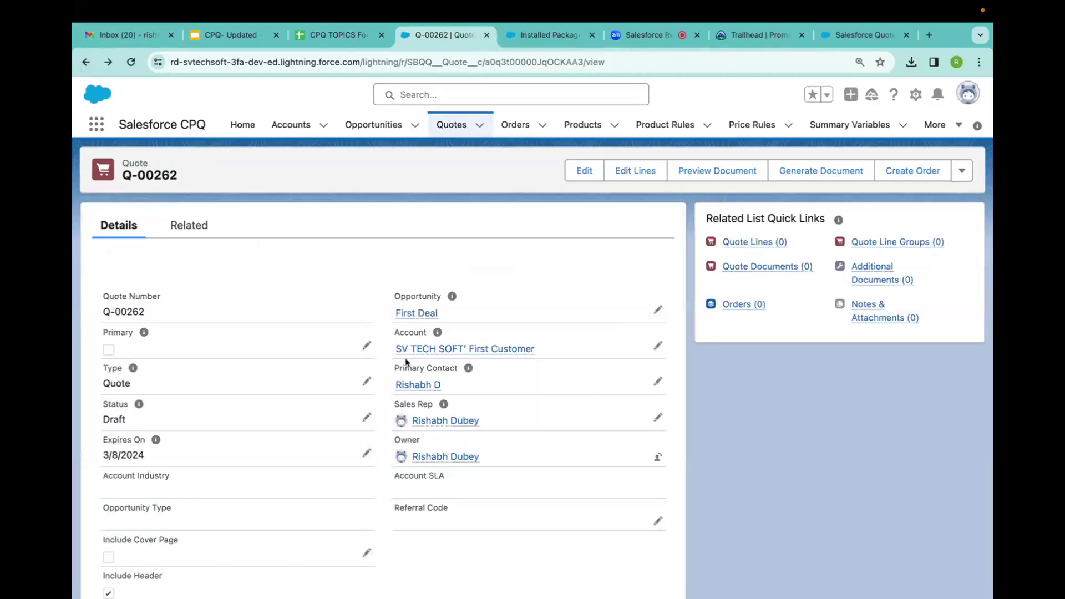
pyautogui.scroll(-10, 240, 452)
pyautogui.scroll(-8, 240, 452)
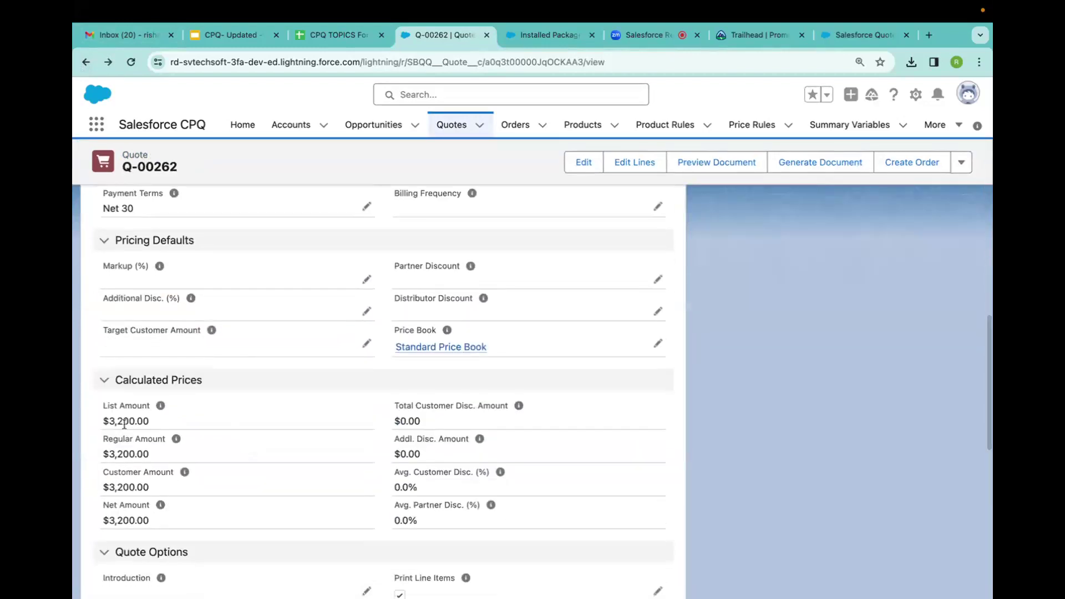
pyautogui.doubleClick(109, 421)
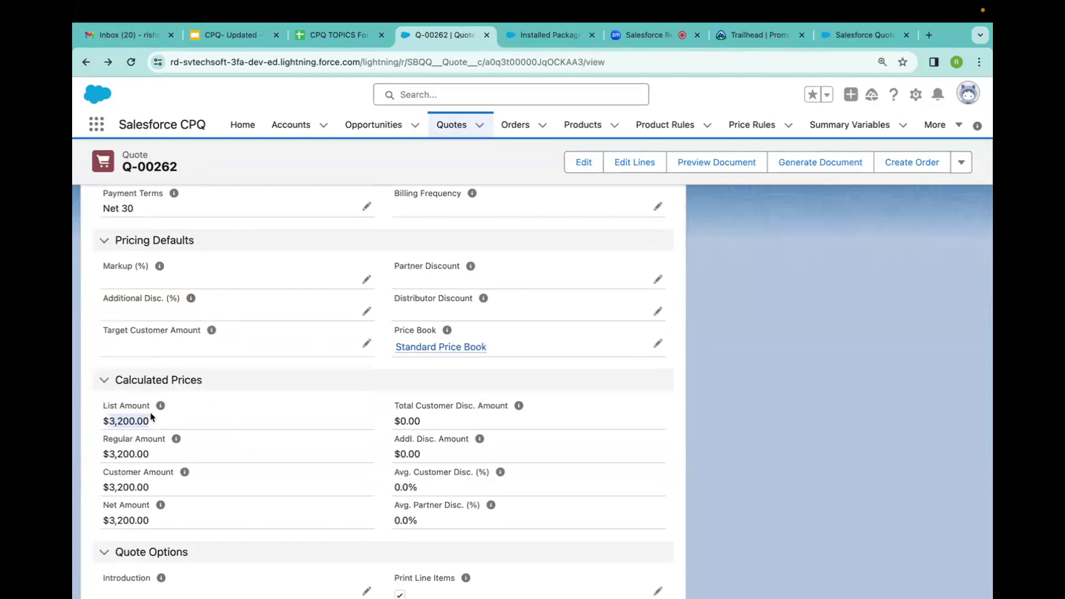
pyautogui.scroll(15, 151, 417)
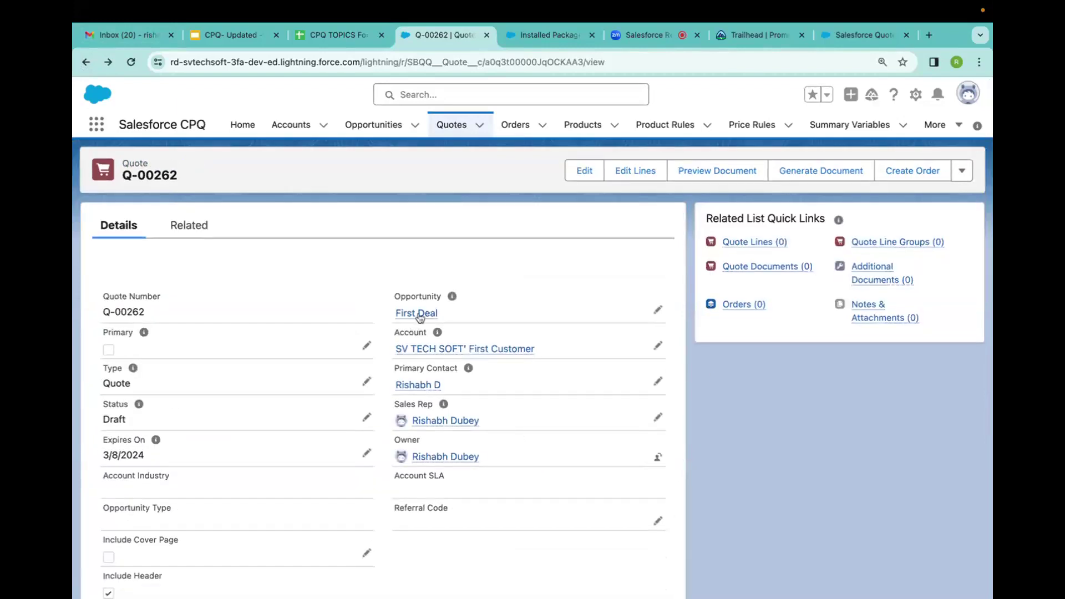
pyautogui.click(417, 314)
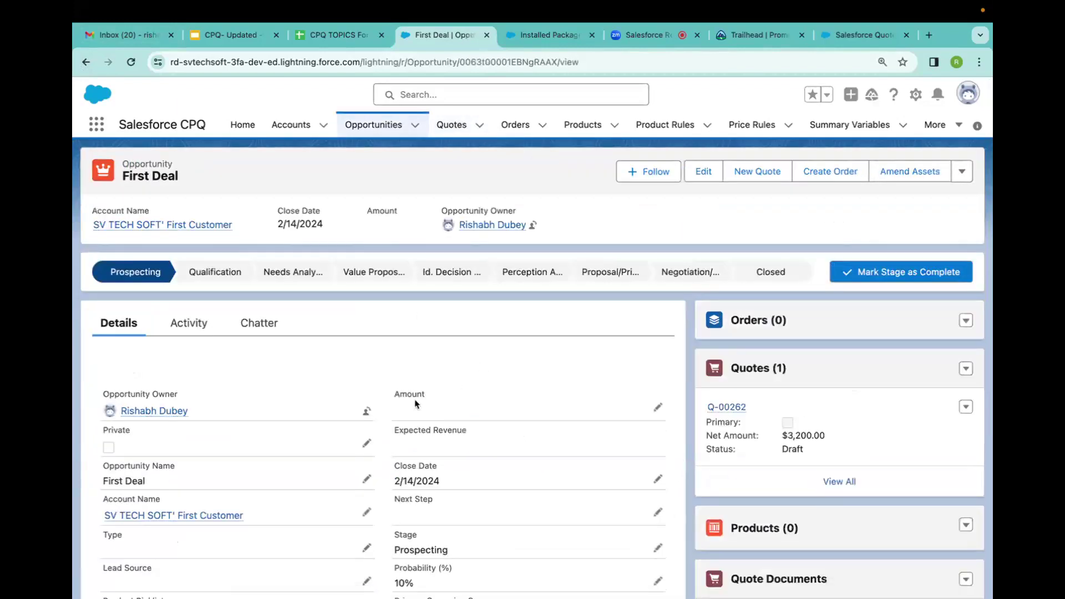
# Open quote Q-00262 from the First Deal opportunity's quotes list.
pyautogui.scroll(-2, 522, 425)
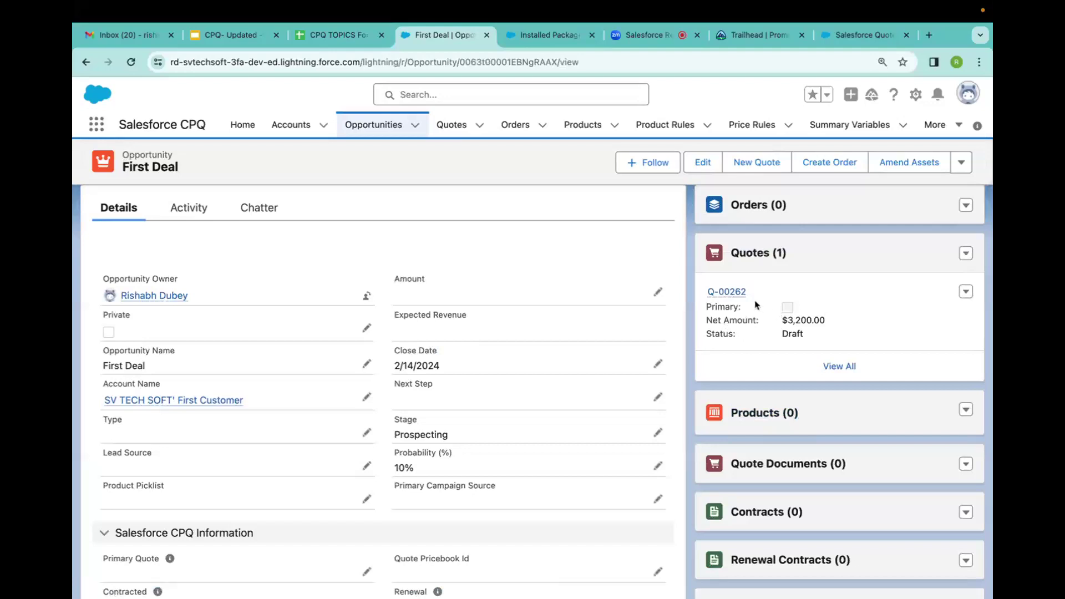
pyautogui.click(739, 292)
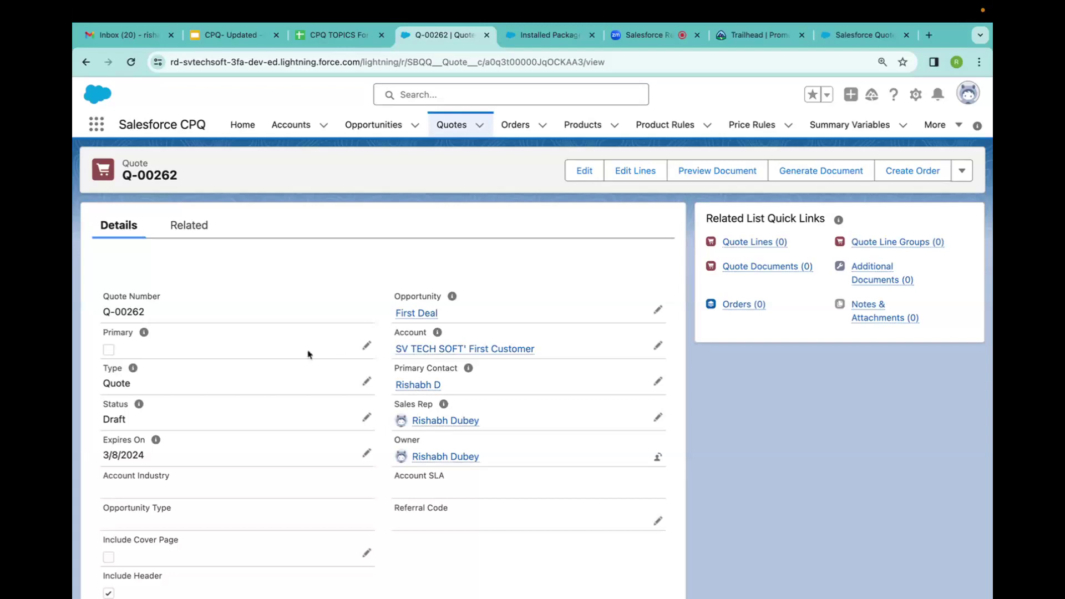
# Mark quote Q-00262 as Primary.
pyautogui.click(367, 346)
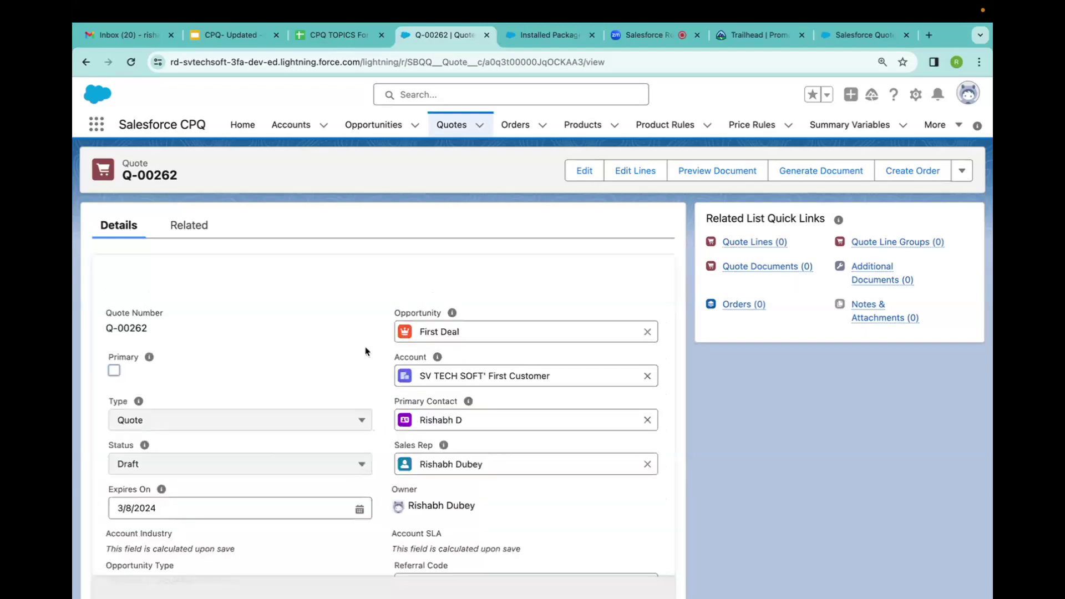
pyautogui.click(114, 371)
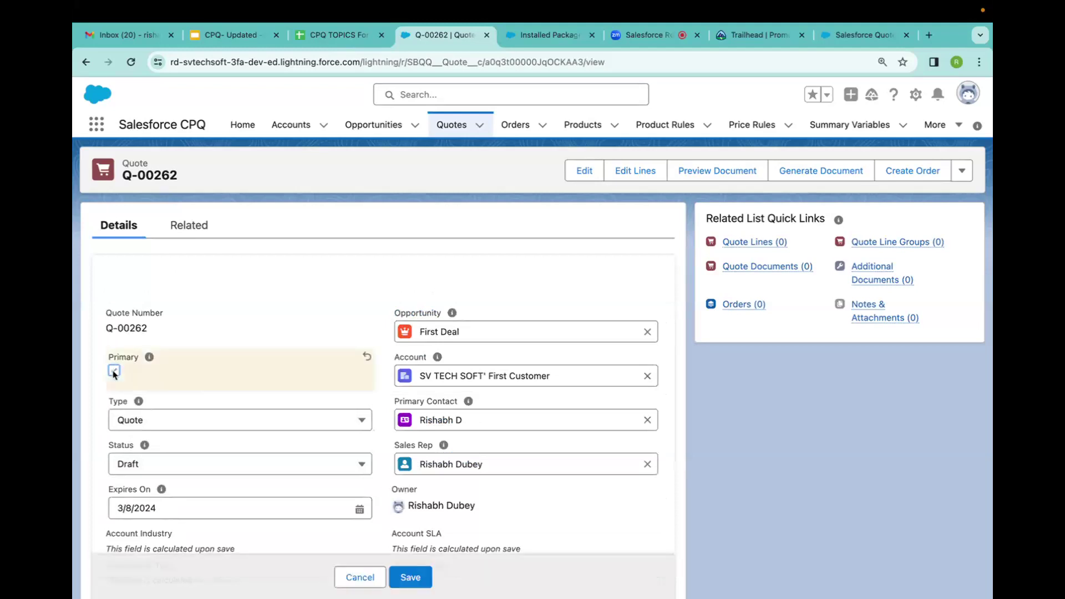
pyautogui.click(413, 576)
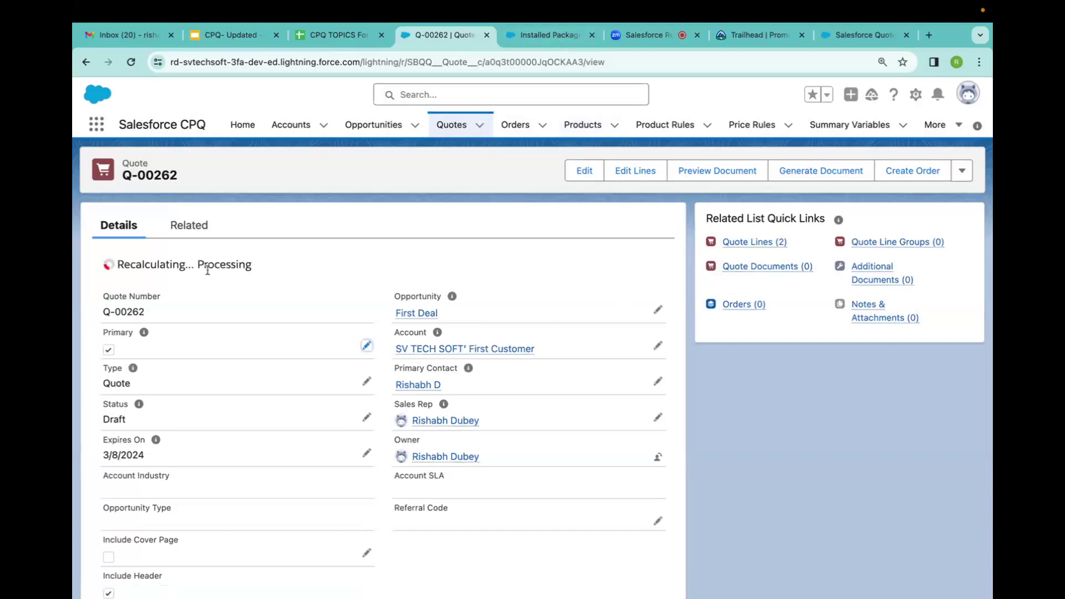
# Check the First Deal opportunity now shows Amount $3,200.00 with two synced products.
pyautogui.click(416, 314)
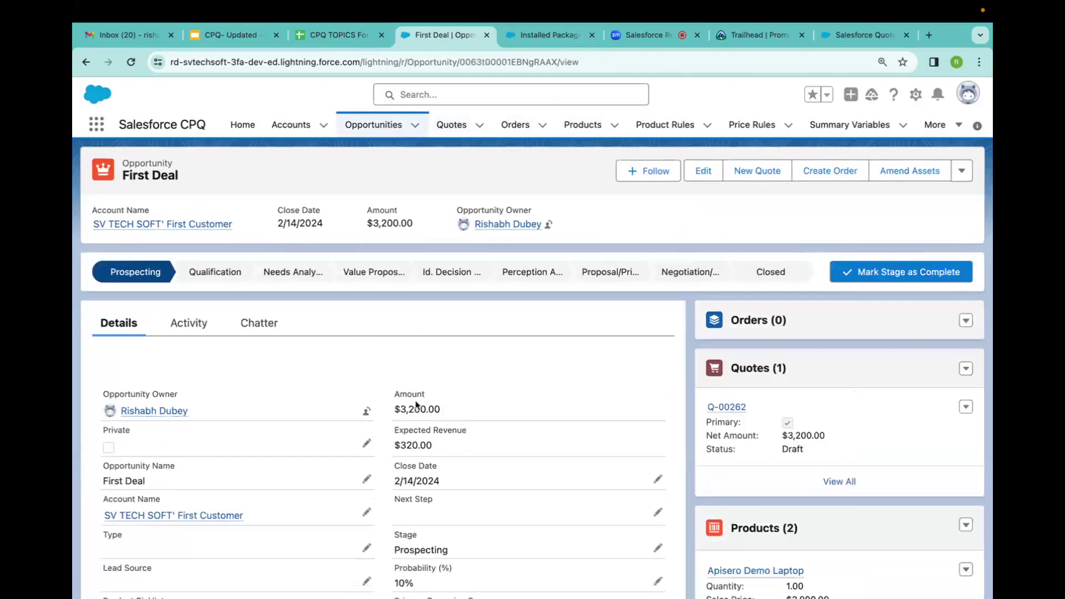
pyautogui.scroll(-1, 422, 382)
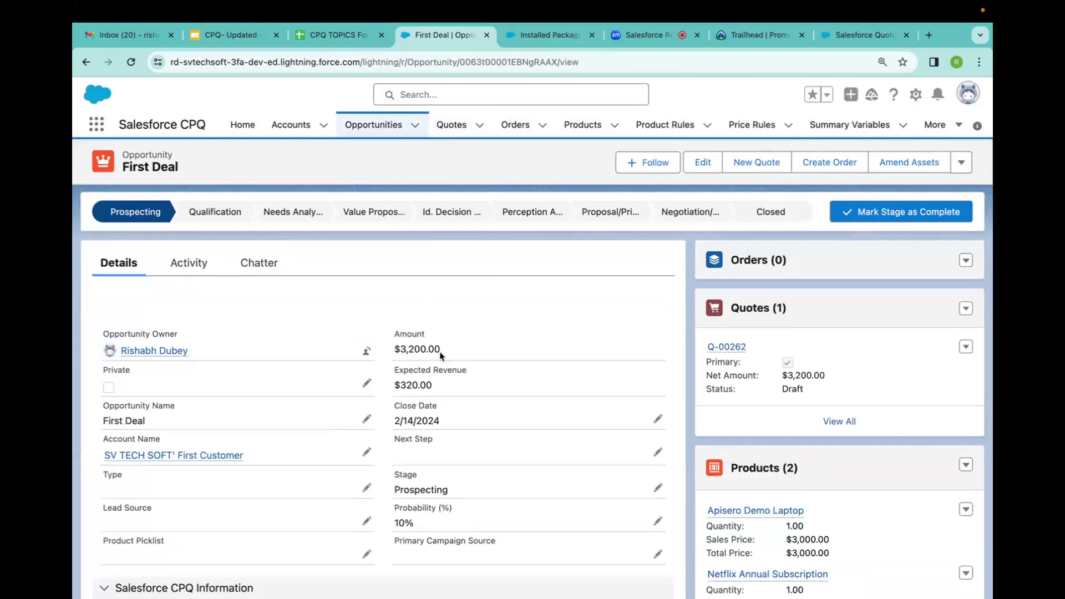
pyautogui.scroll(-3, 749, 449)
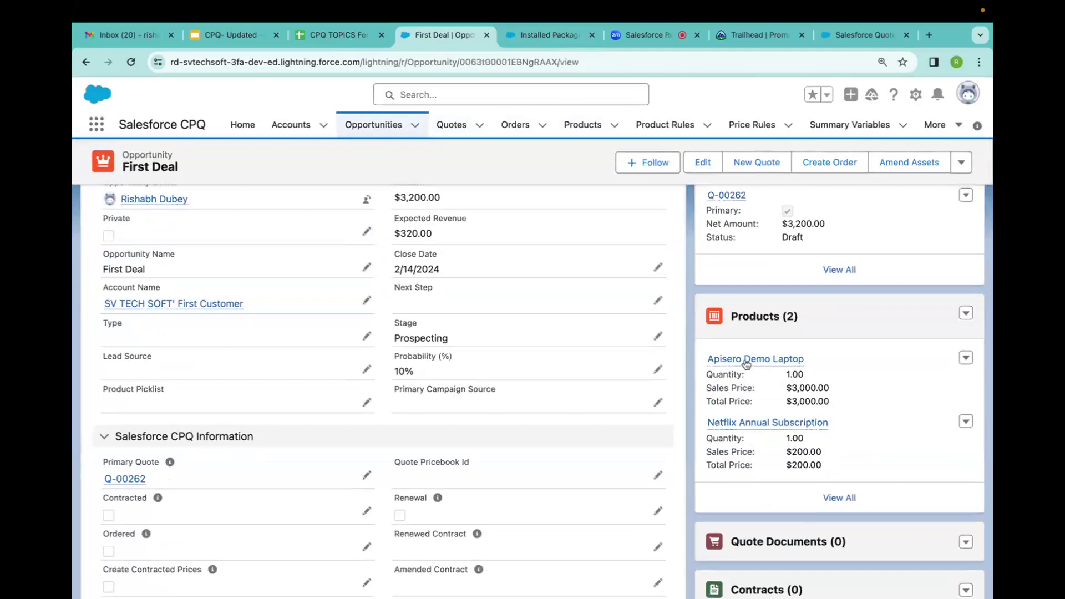
pyautogui.moveTo(745, 363)
pyautogui.scroll(5, 410, 285)
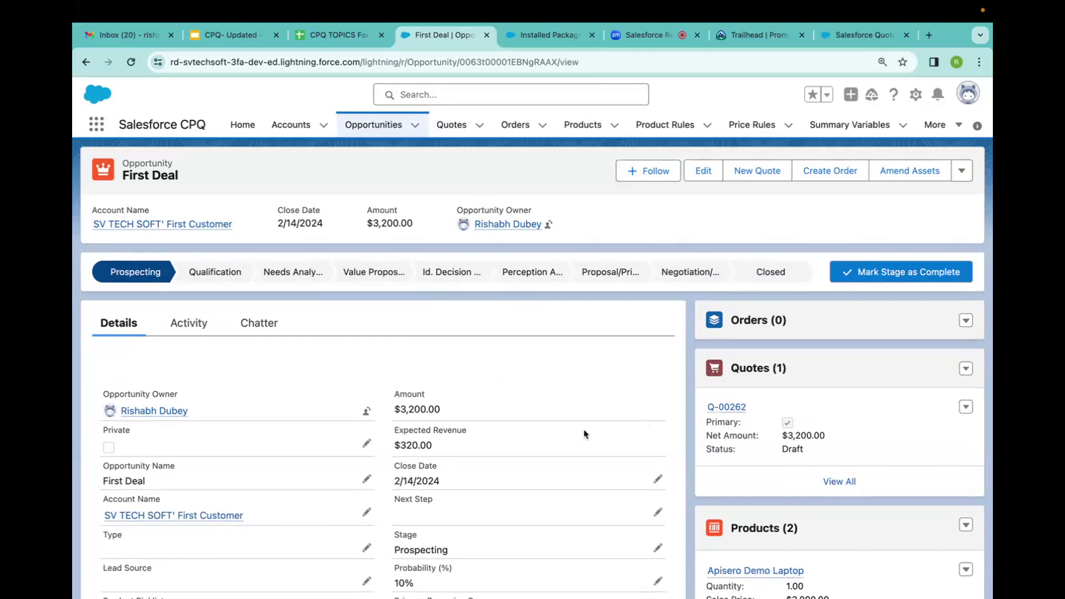
# Start generating a Q-00262 document using SV TECH Template with PDF output.
pyautogui.click(727, 409)
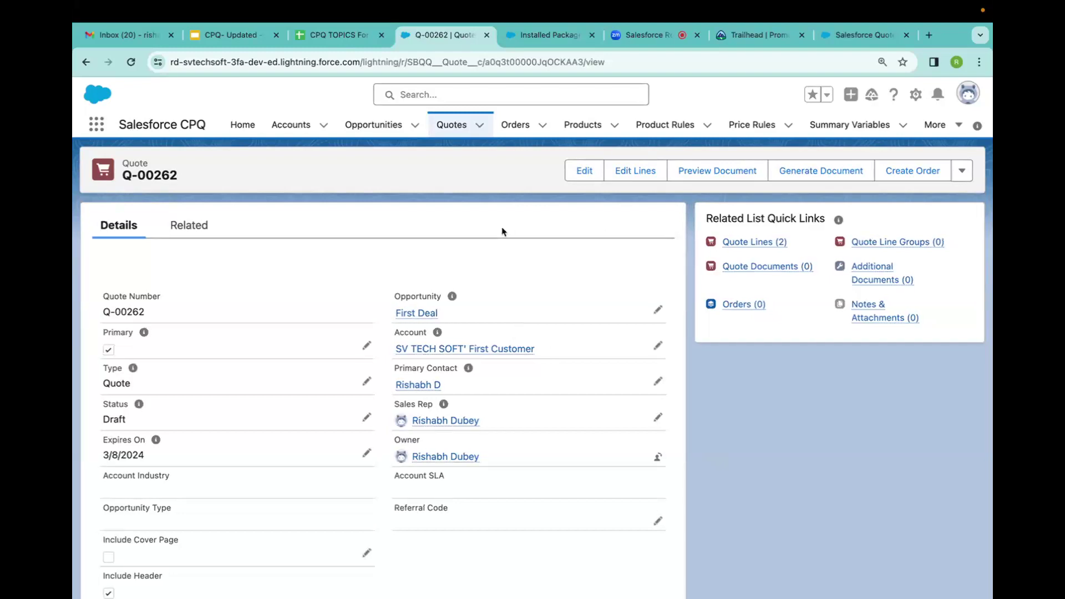
pyautogui.click(792, 180)
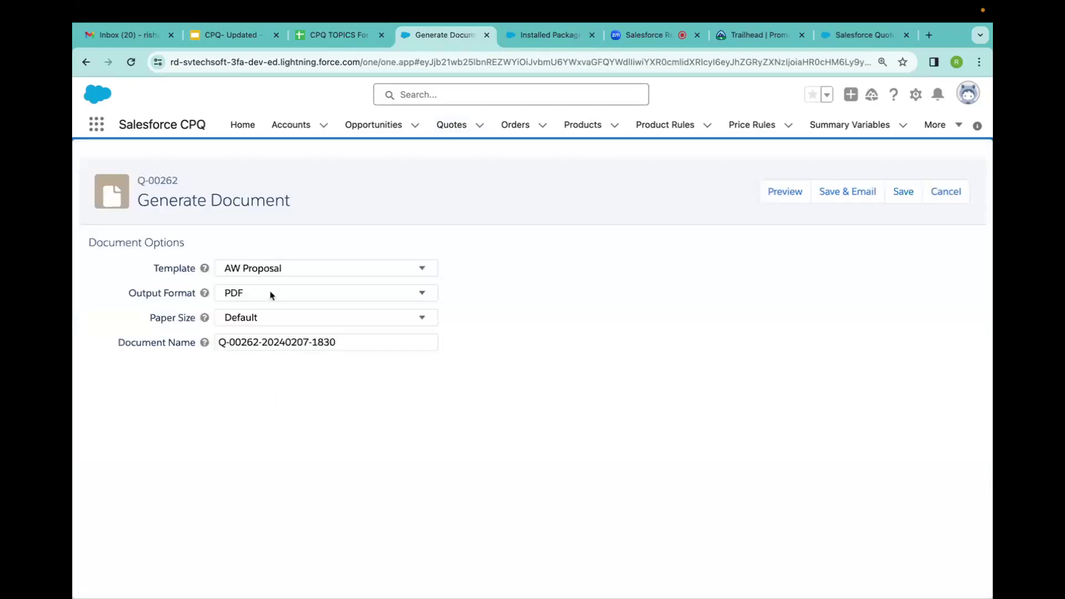
pyautogui.click(272, 275)
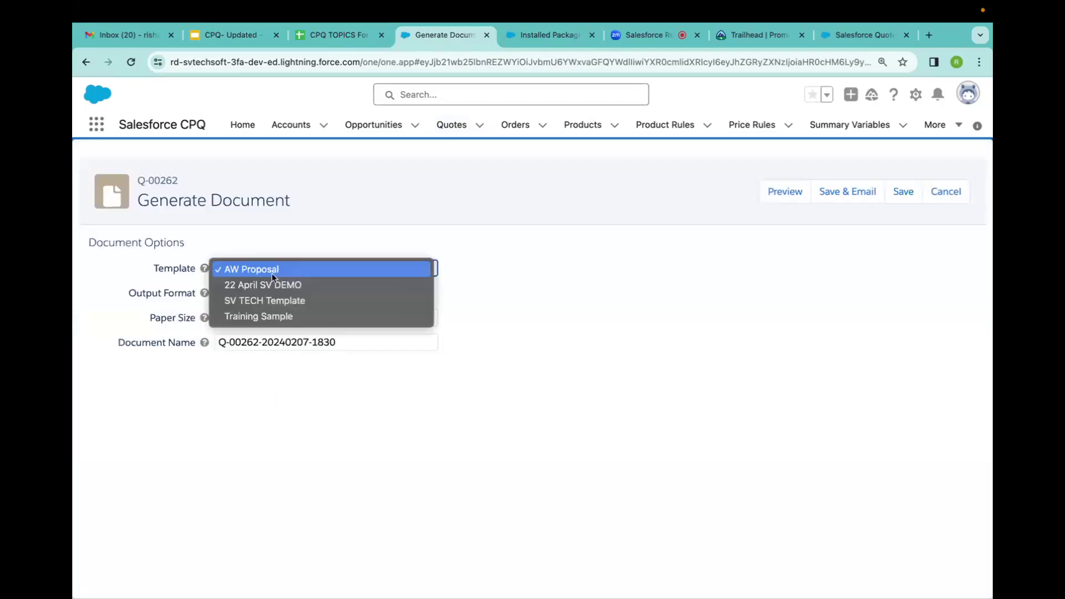
pyautogui.click(272, 301)
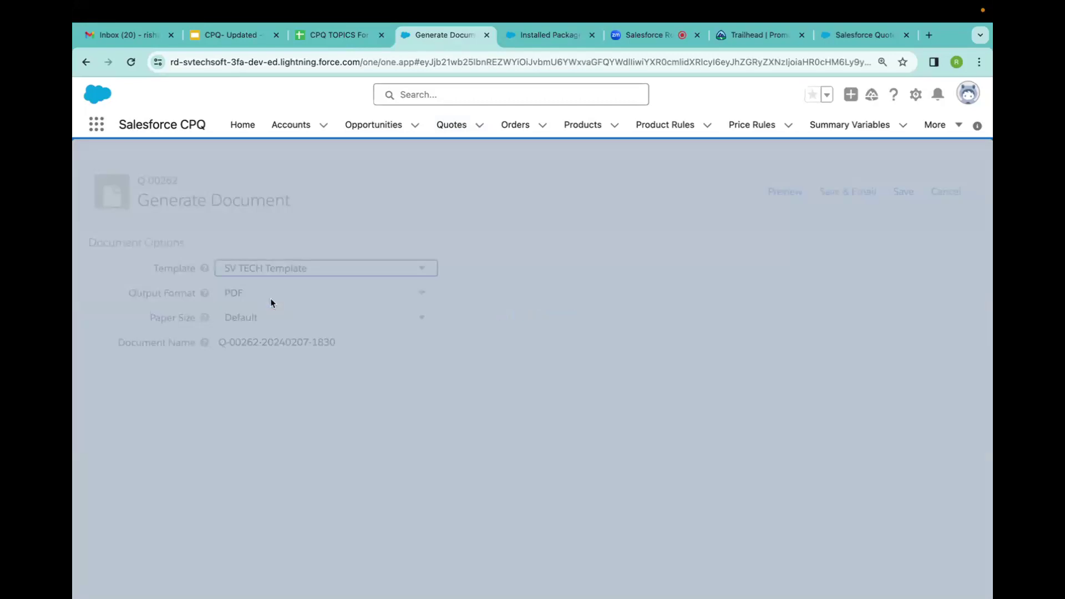
pyautogui.click(271, 301)
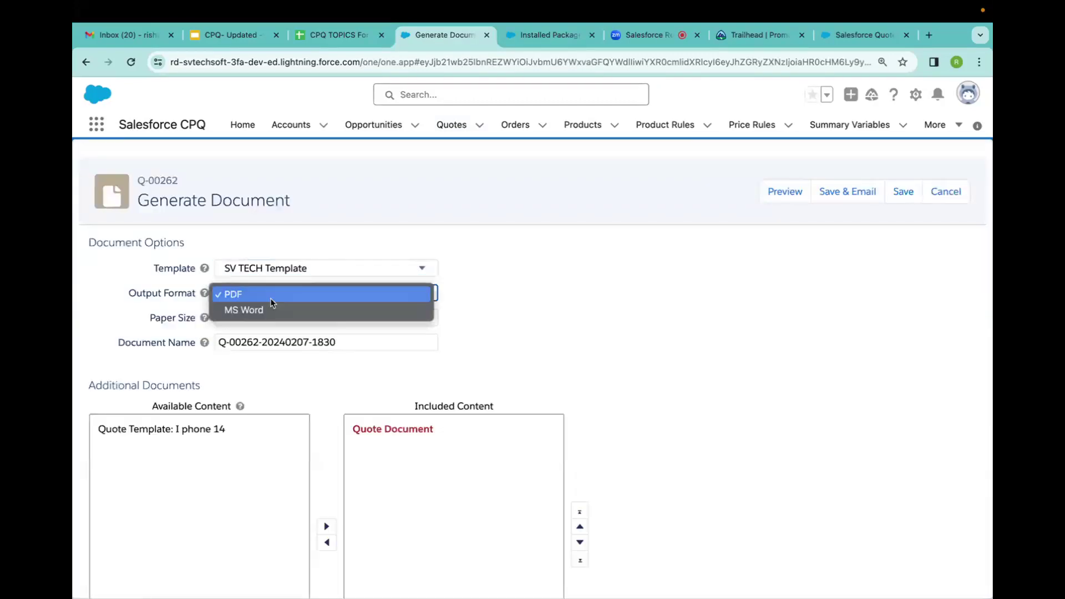
pyautogui.click(607, 235)
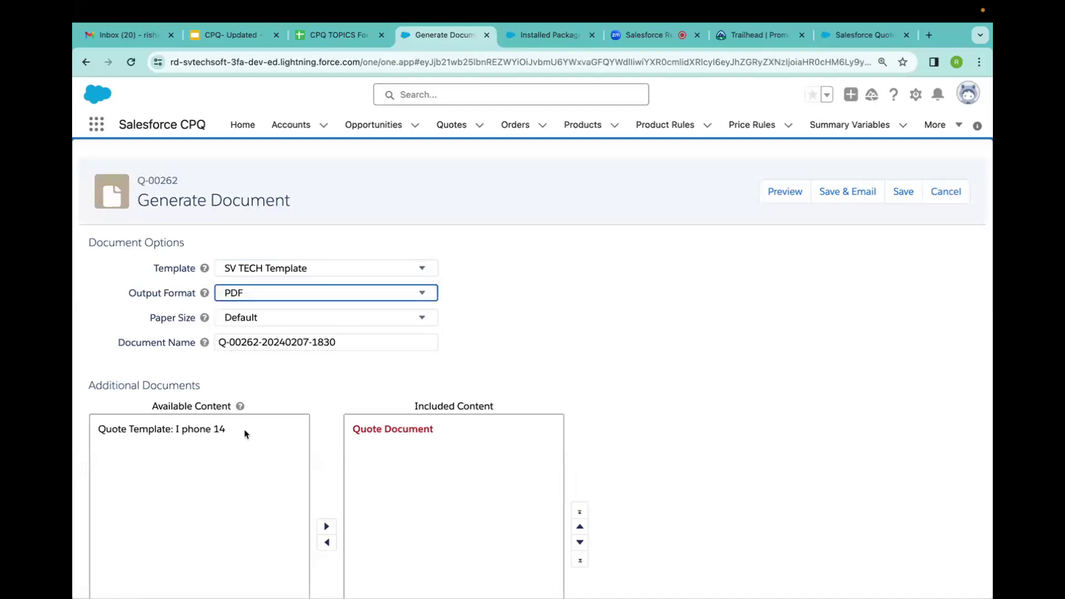
# Select the Quote Template: I phone 14 content, then switch to the Zoom meeting tab.
pyautogui.click(196, 434)
pyautogui.scroll(-1, 195, 433)
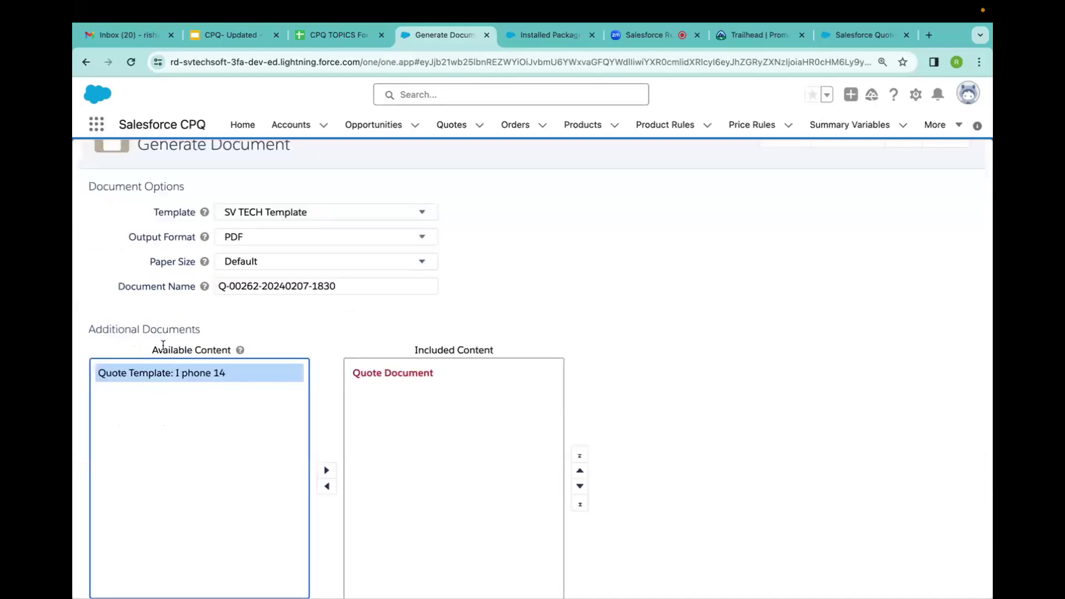
pyautogui.scroll(1, 638, 288)
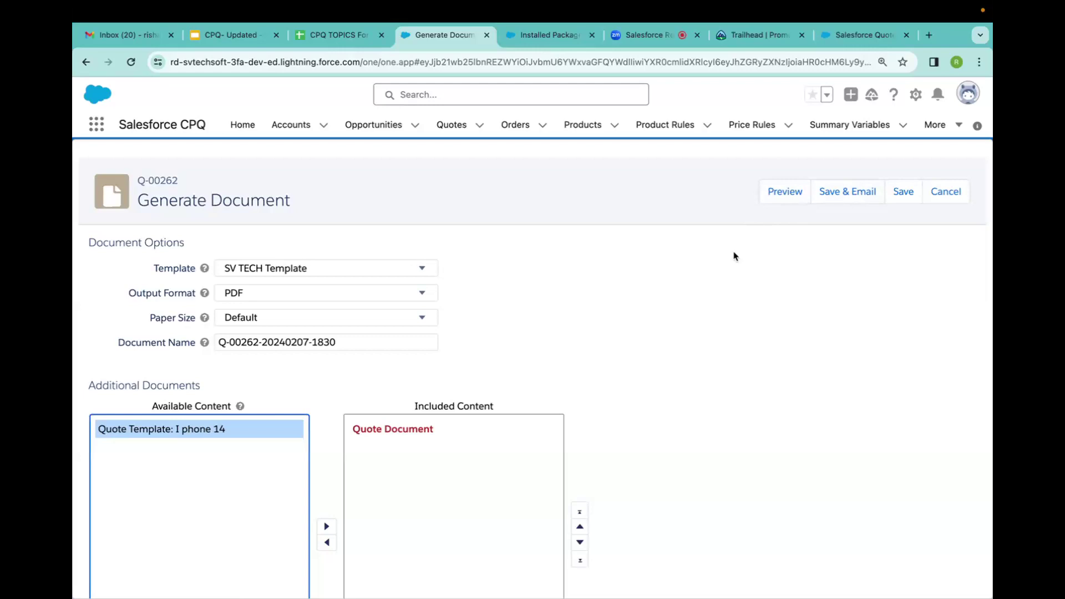
pyautogui.click(657, 33)
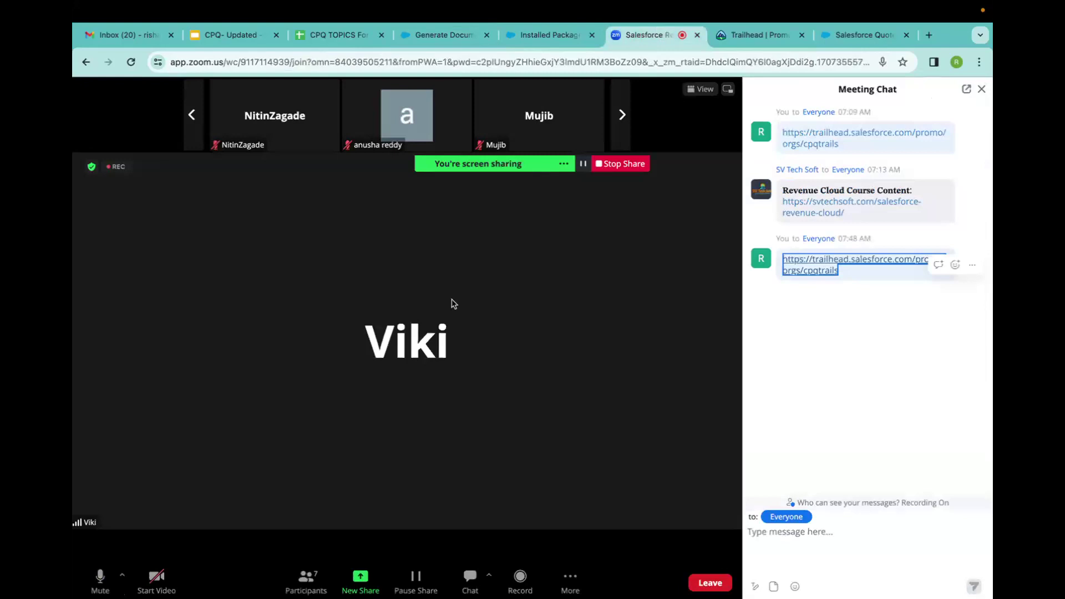
pyautogui.moveTo(819, 20)
pyautogui.moveTo(529, 116)
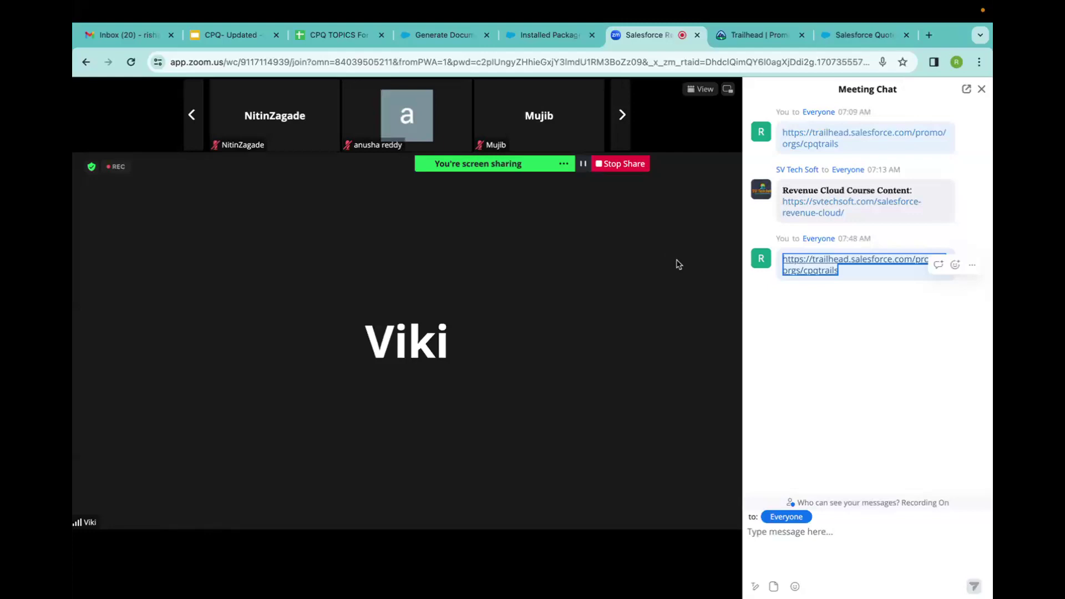
# Open the SV Tech Soft Revenue Cloud course page from the chat link and select its header phone number.
pyautogui.click(814, 207)
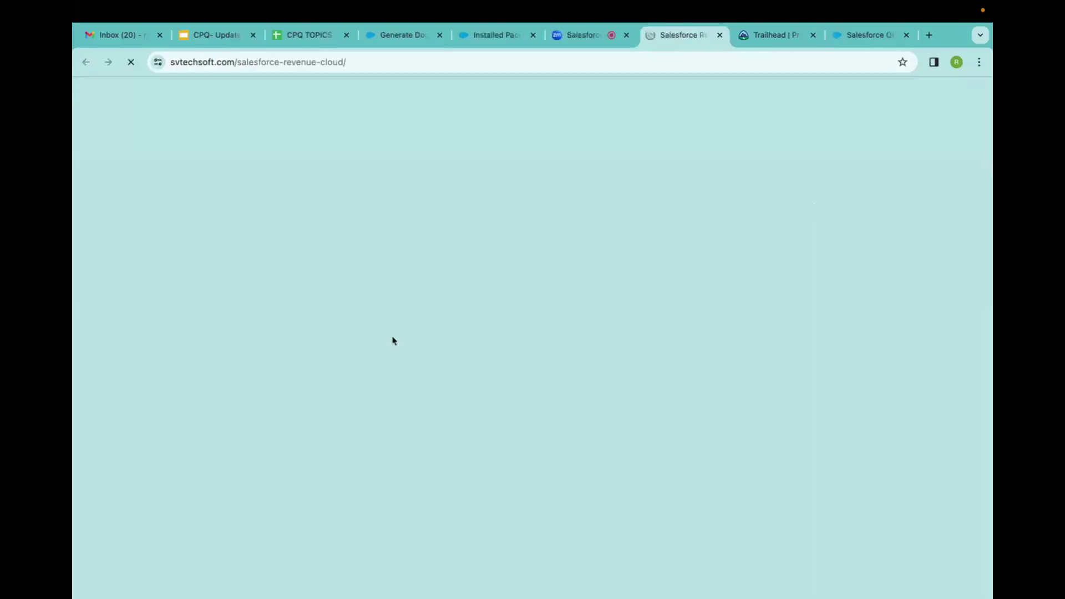
pyautogui.scroll(-10, 392, 340)
pyautogui.scroll(-20, 393, 341)
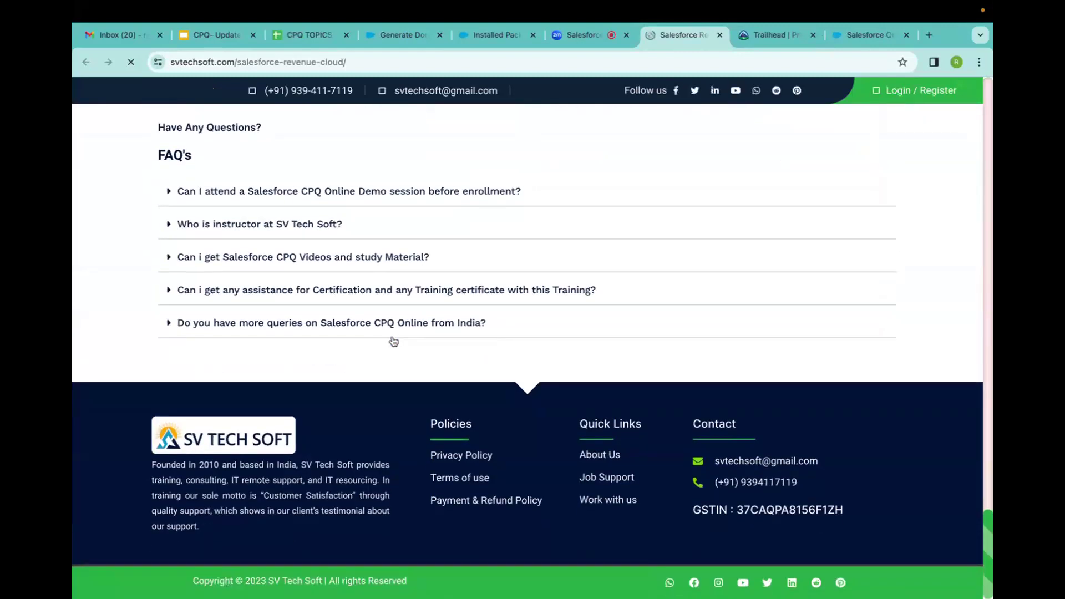
pyautogui.scroll(3, 393, 340)
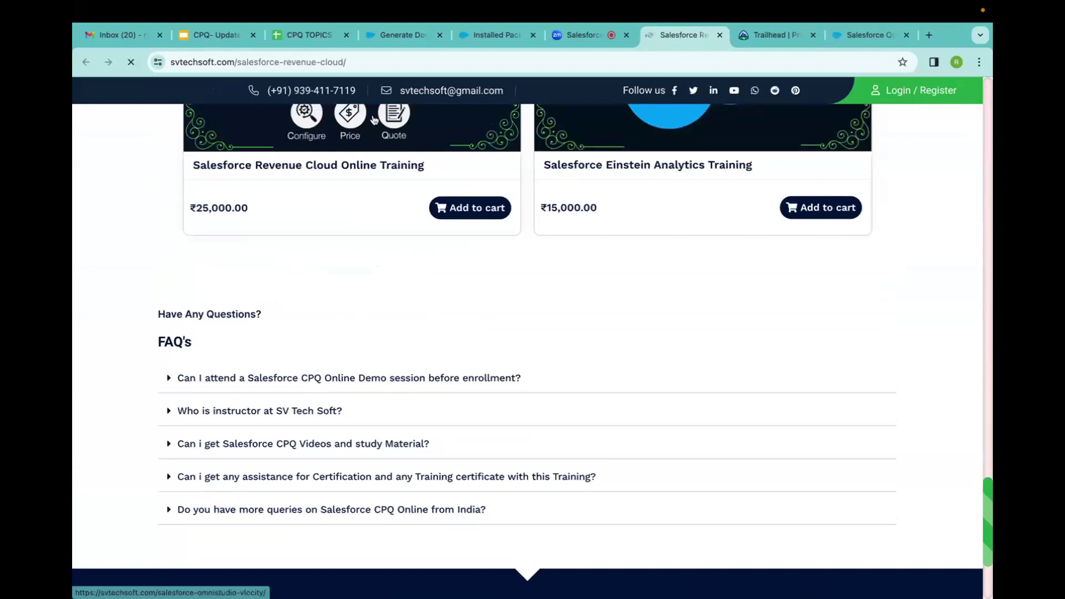
pyautogui.moveTo(361, 92); pyautogui.dragTo(269, 95)
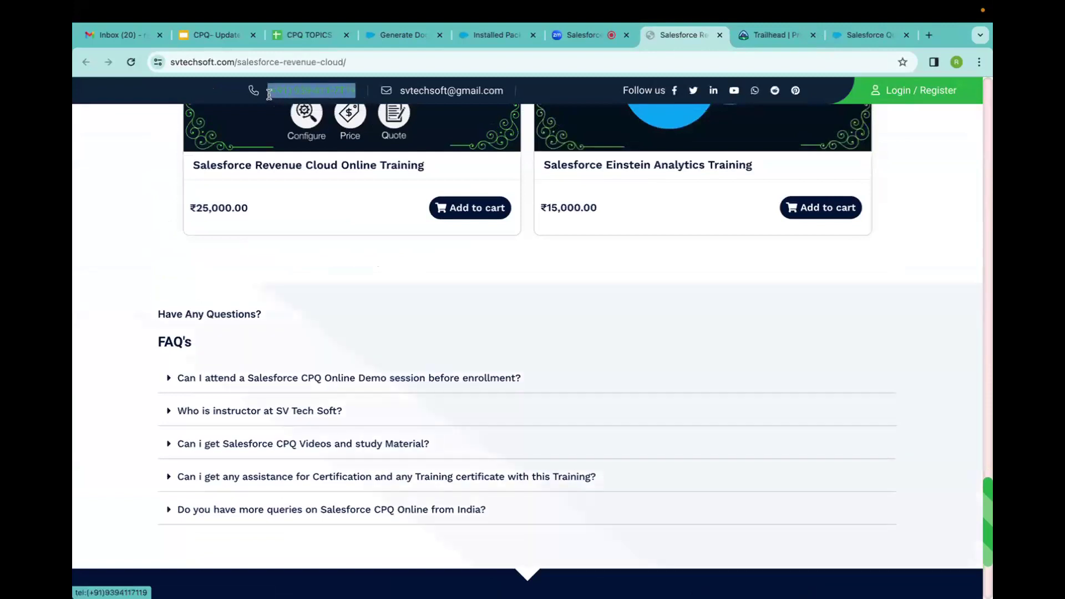
pyautogui.click(577, 42)
pyautogui.click(770, 544)
# Paste the copied phone number into the Zoom chat, remove the leading bullet, and send it.
pyautogui.press('super+v')
pyautogui.press('Left')
pyautogui.press('Left')
pyautogui.press('Left')
pyautogui.press('Left')
pyautogui.press('Left')
pyautogui.press('Left')
pyautogui.press('Left')
pyautogui.press('Left')
pyautogui.press('Left')
pyautogui.press('Left')
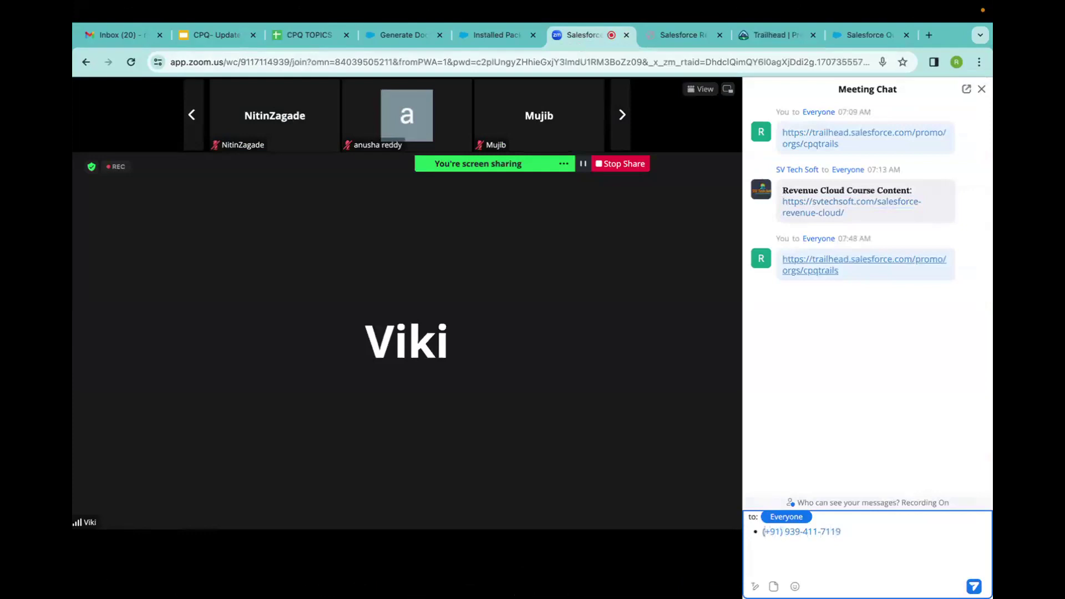
pyautogui.press('BackSpace')
pyautogui.press('Return')
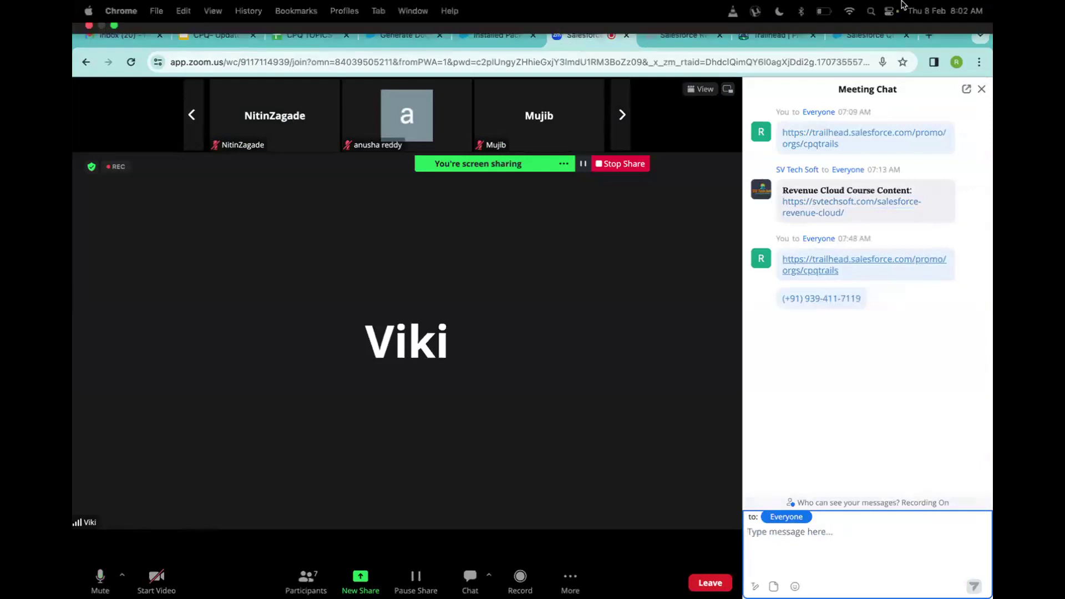
# Open a new browser tab and search the web for YouTube.
pyautogui.click(925, 36)
pyautogui.write('yo')
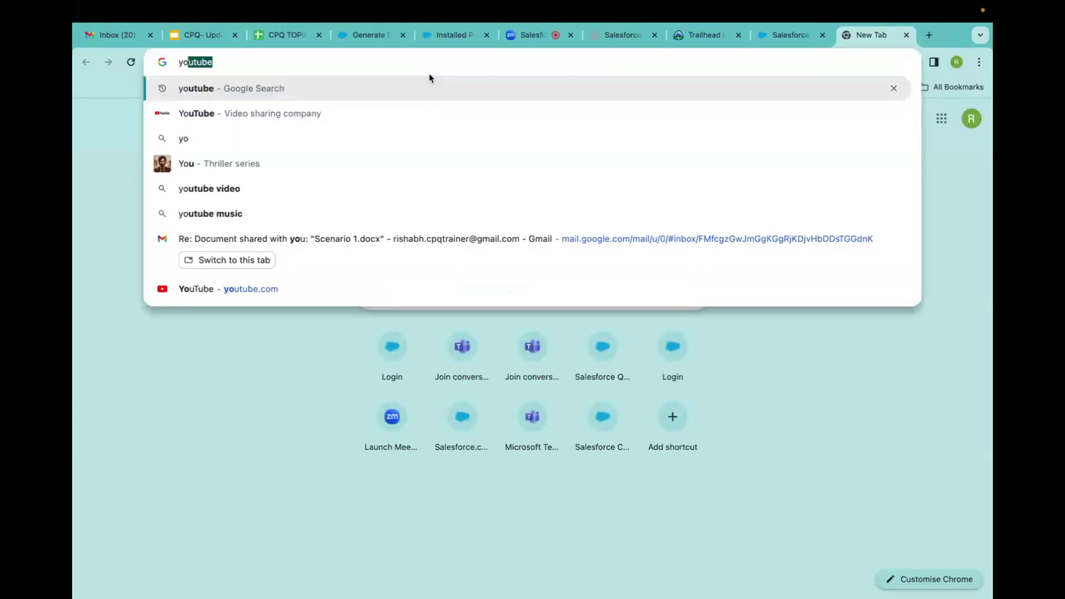
pyautogui.press('Return')
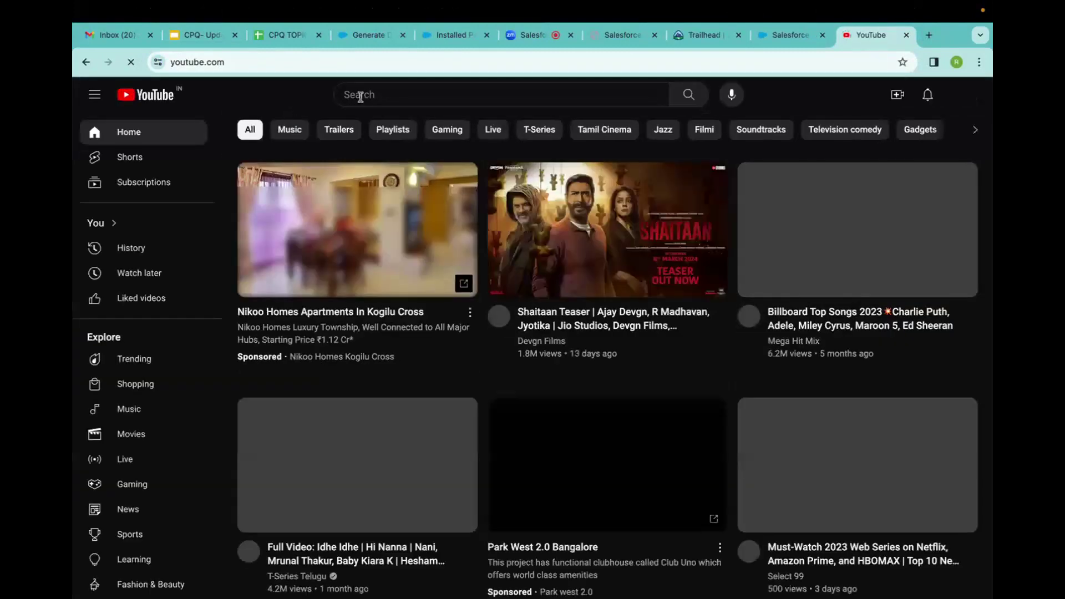
# Search YouTube for 'sv techsoft', open the SV Tech Soft channel and select its web address.
pyautogui.click(375, 96)
pyautogui.write('sv')
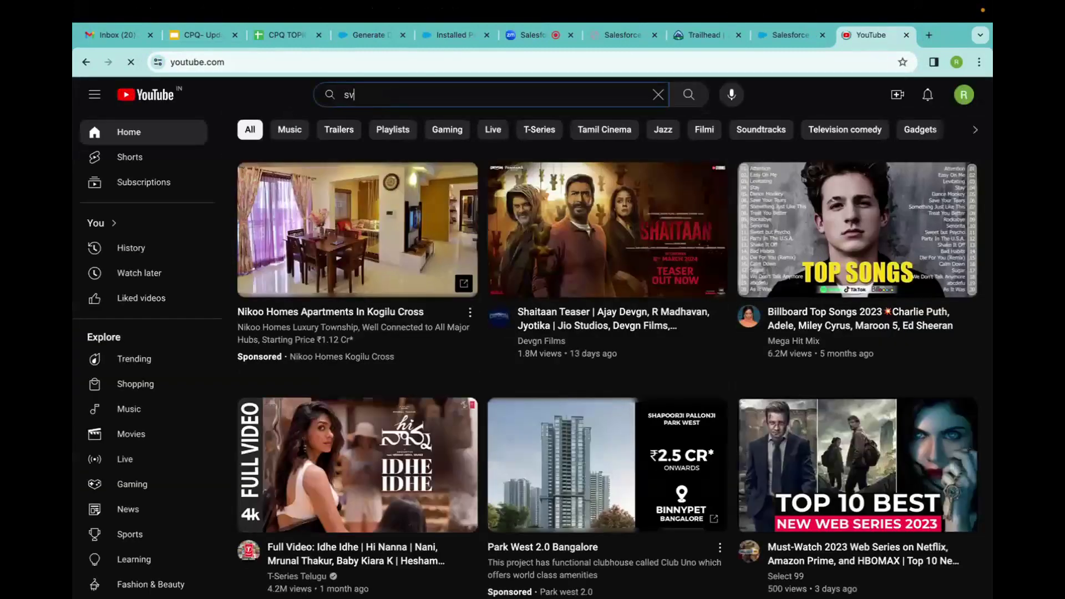
pyautogui.write(' tech sof')
pyautogui.write('sv te')
pyautogui.write('chs')
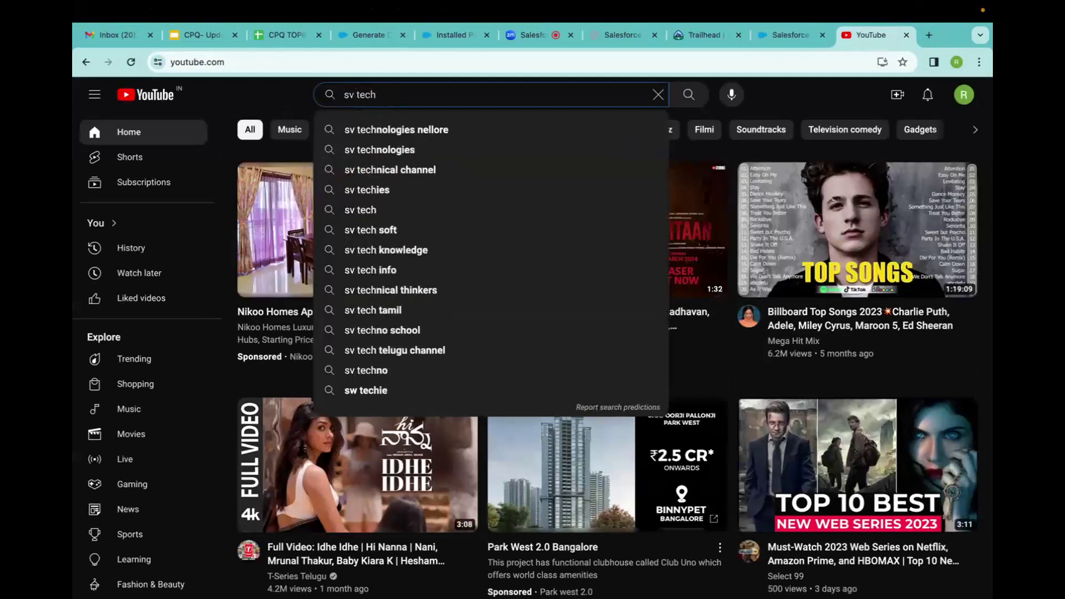
pyautogui.write('oft')
pyautogui.press('Return')
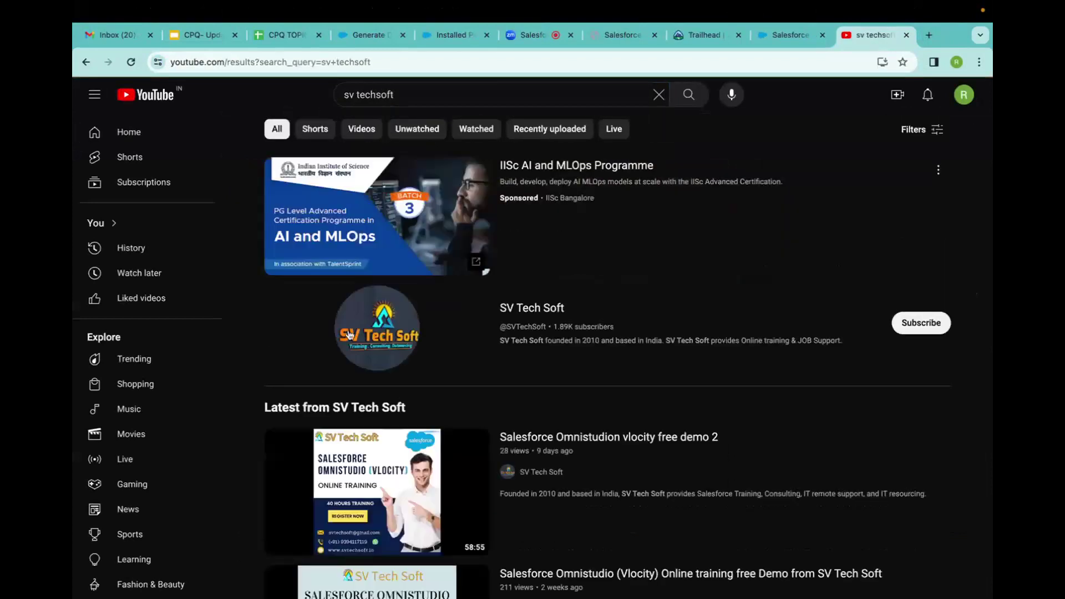
pyautogui.click(425, 331)
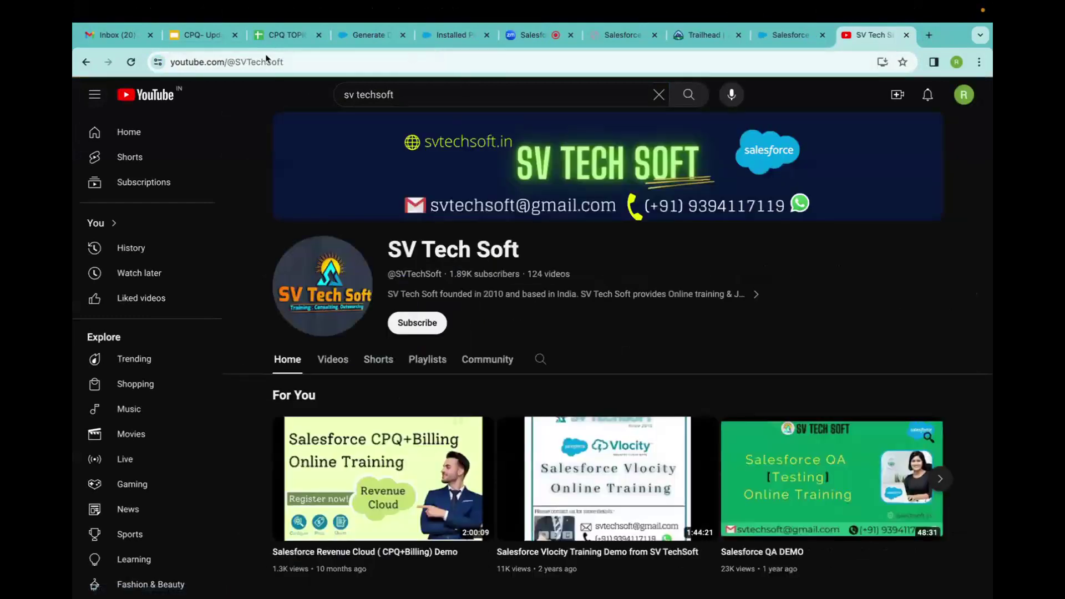
pyautogui.click(311, 61)
pyautogui.hotkey('ctrl', 'c')
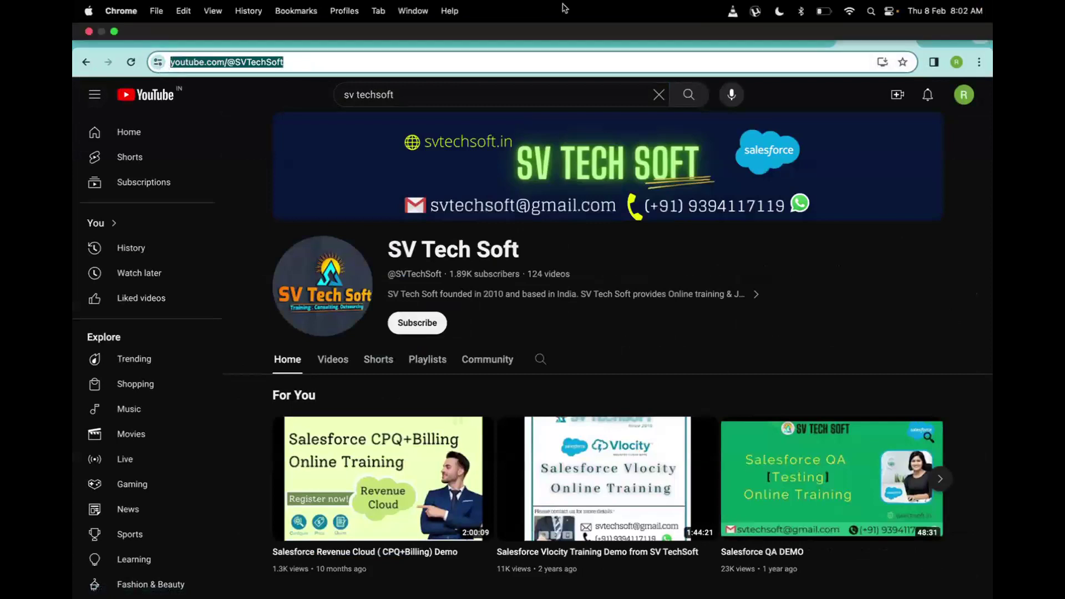
pyautogui.click(546, 35)
# Send the SV Tech Soft YouTube channel link to everyone in the Zoom chat, then return to Salesforce.
pyautogui.click(788, 534)
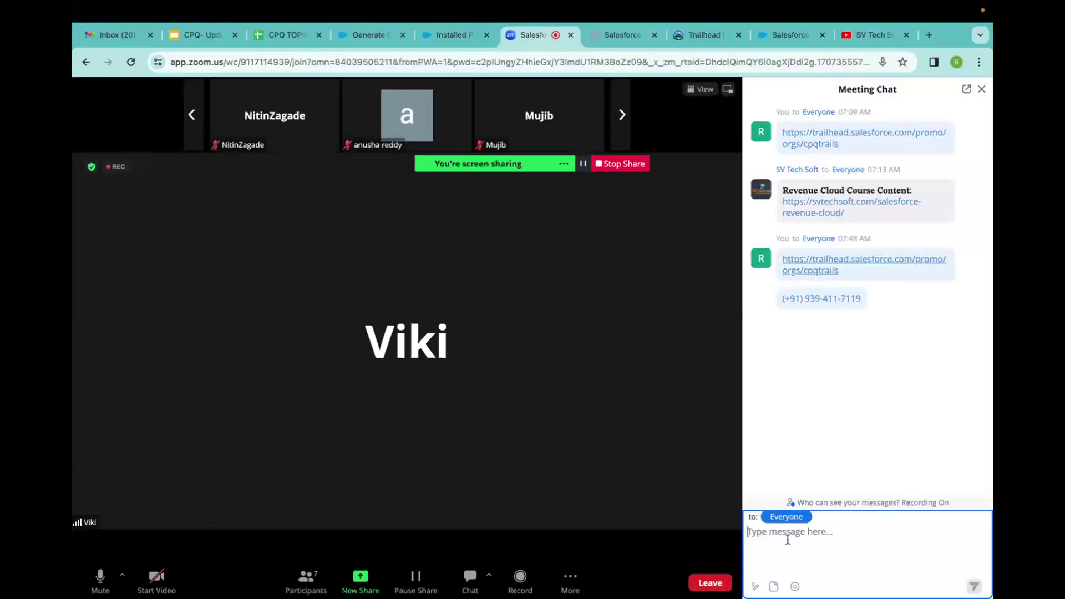
pyautogui.hotkey('ctrl', 'v')
pyautogui.press('Return')
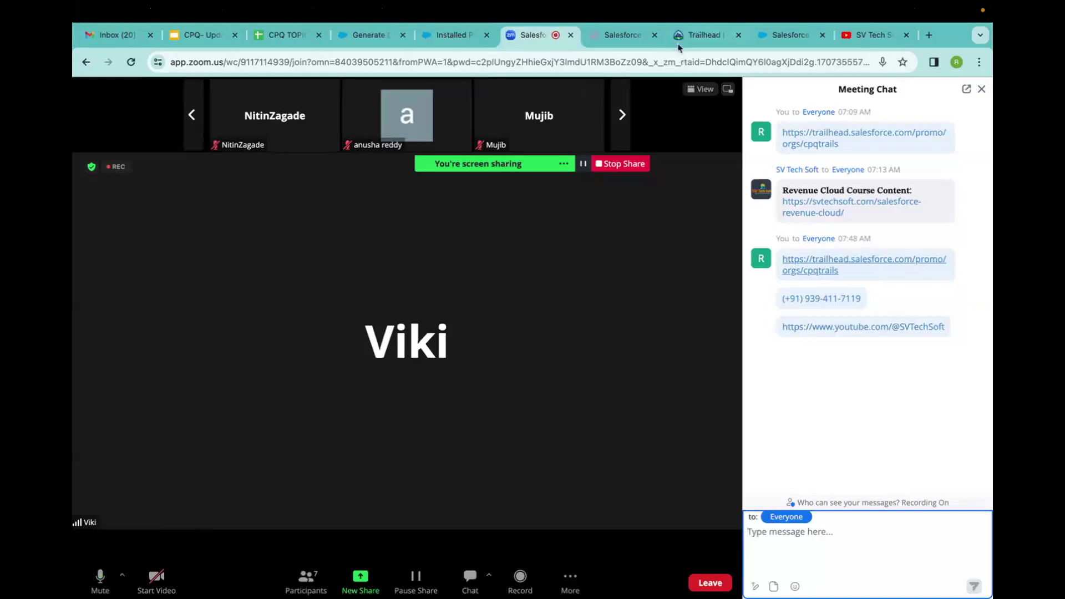
pyautogui.click(365, 36)
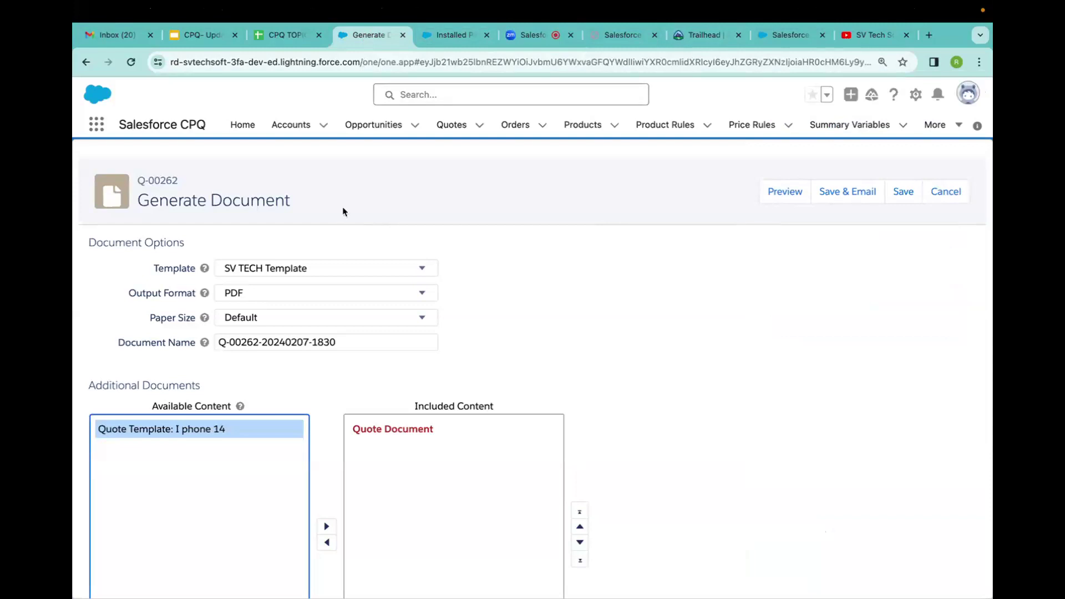
# Preview the quote document, then go back to Q-00262 and restart Generate Document.
pyautogui.moveTo(212, 296)
pyautogui.click(789, 193)
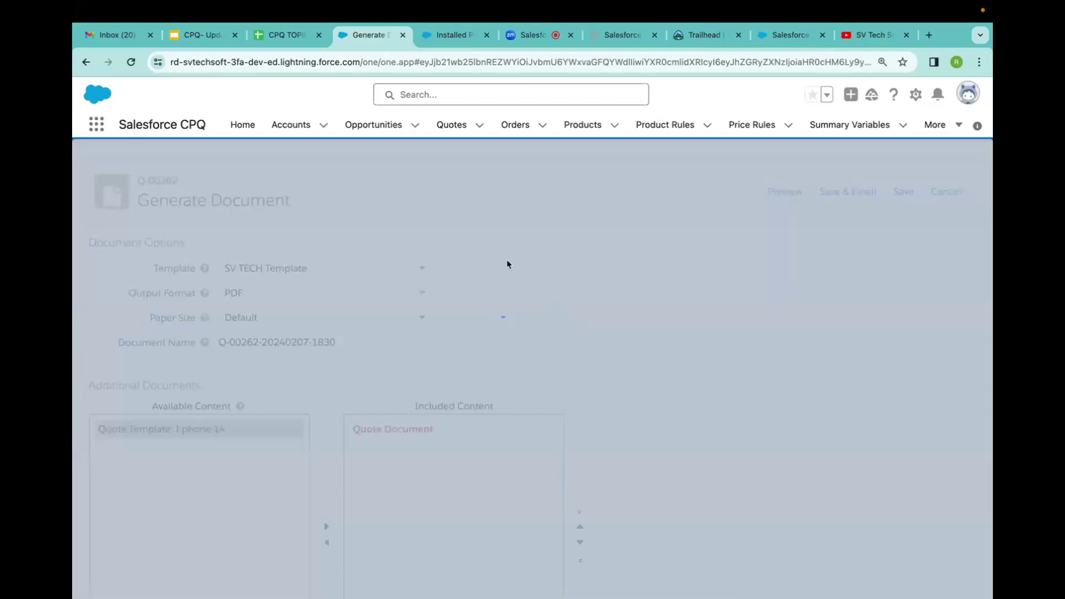
pyautogui.click(85, 63)
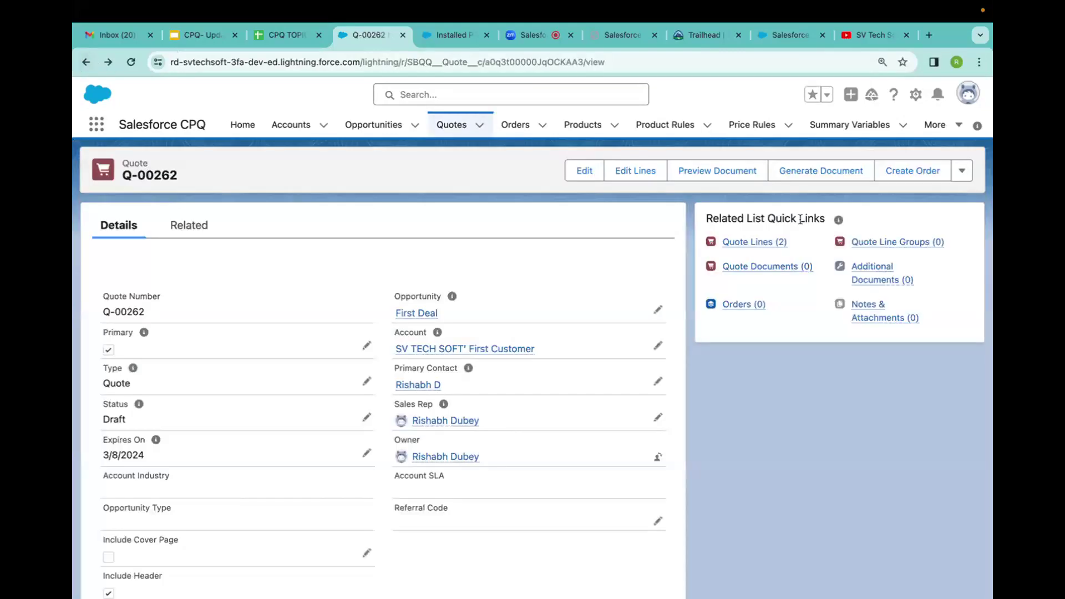
pyautogui.click(801, 173)
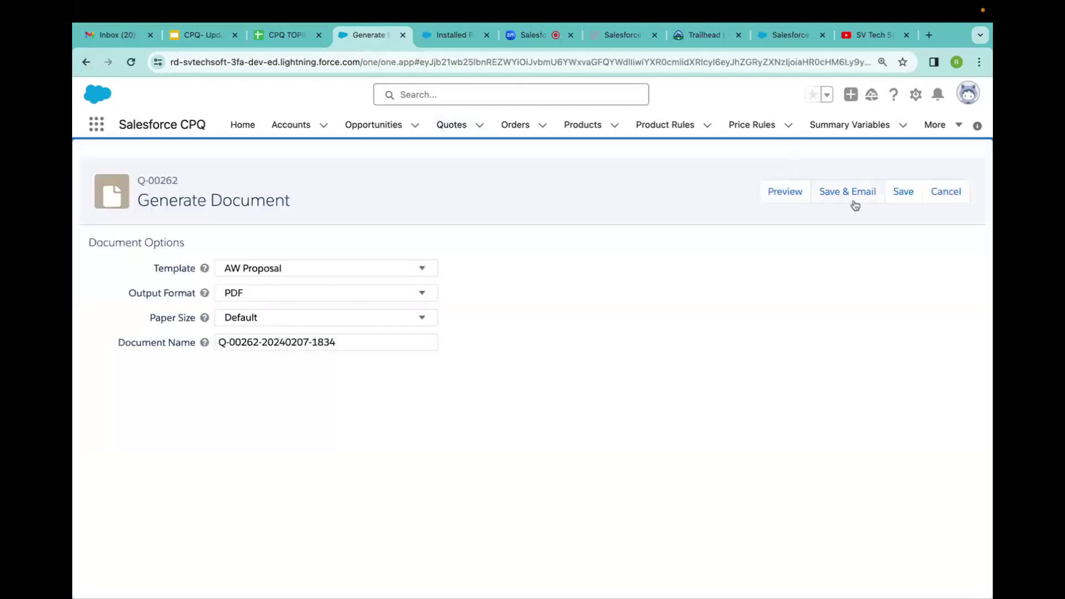
# Switch the Q-00262 document template to SV TECH Template and preview the two-page branded quote.
pyautogui.click(774, 193)
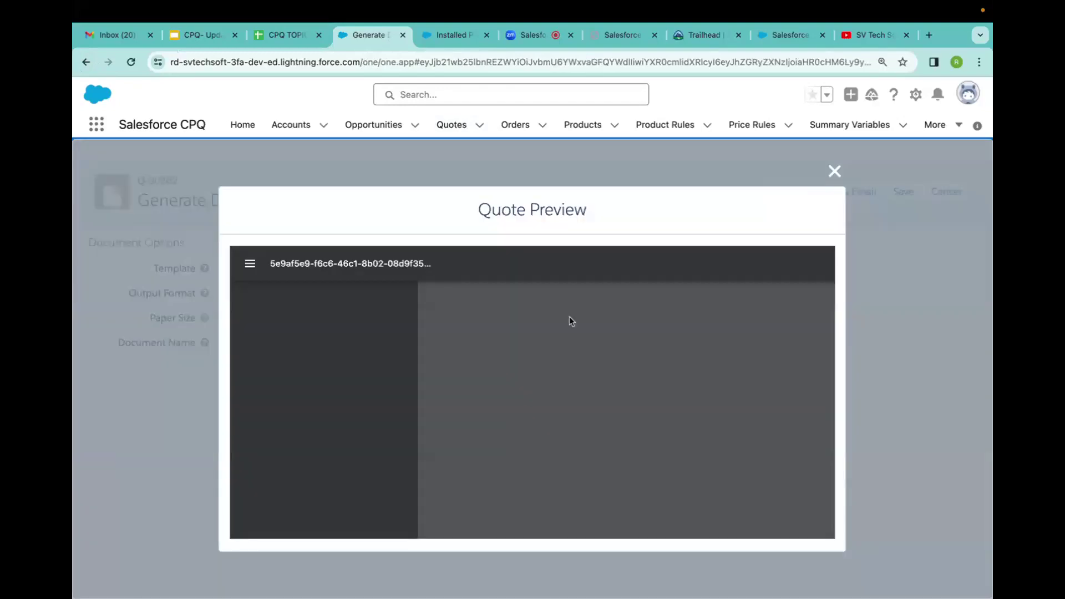
pyautogui.click(835, 171)
pyautogui.click(315, 268)
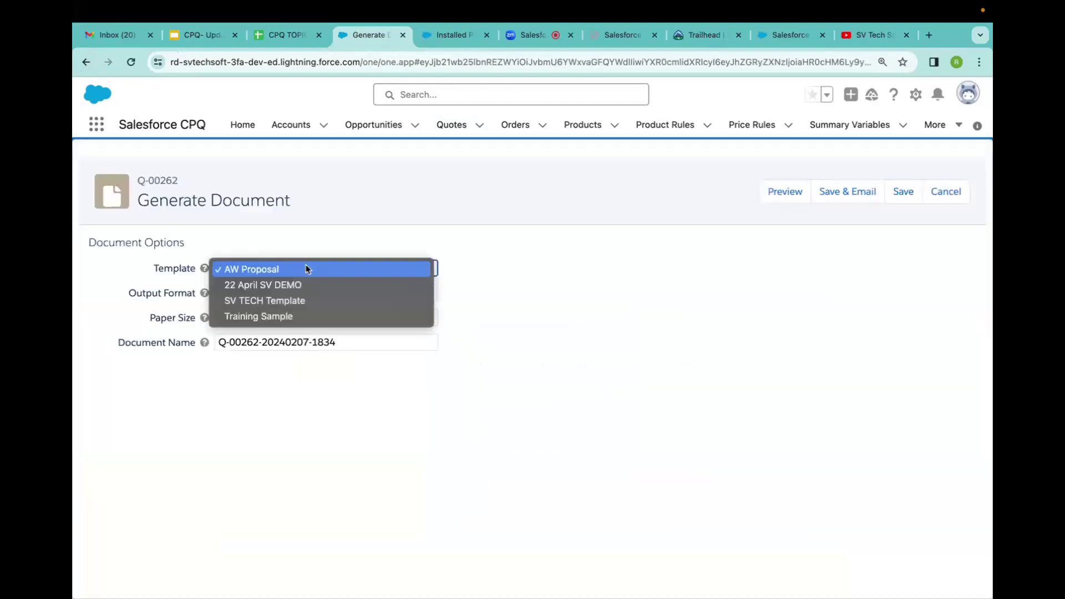
pyautogui.click(268, 303)
pyautogui.click(788, 195)
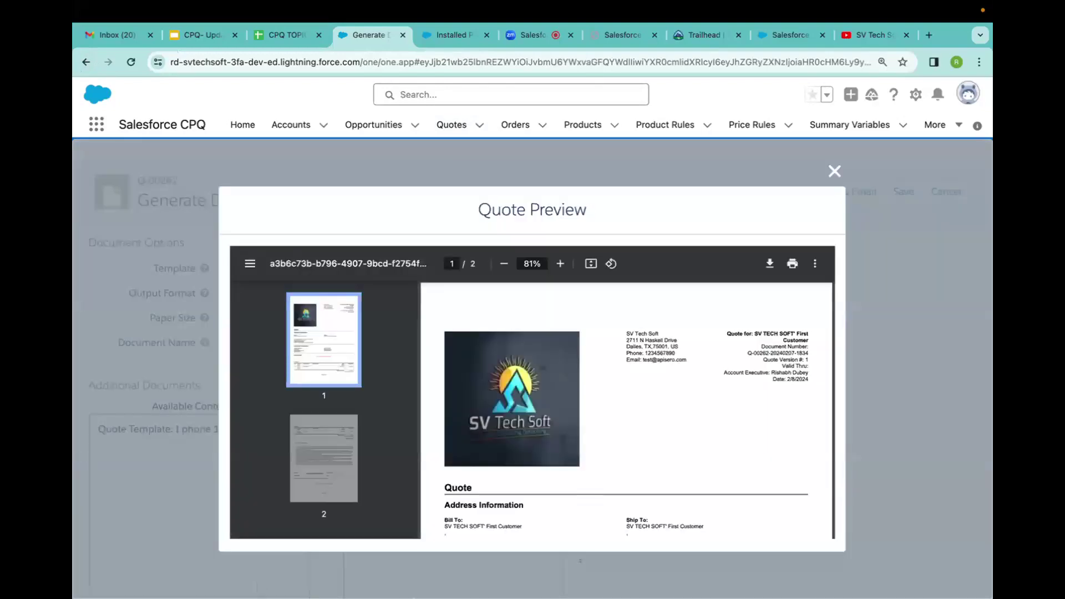
# Scroll through both pages of the SV TECH quote preview, down to the $3,200.00 total.
pyautogui.scroll(-1, 559, 412)
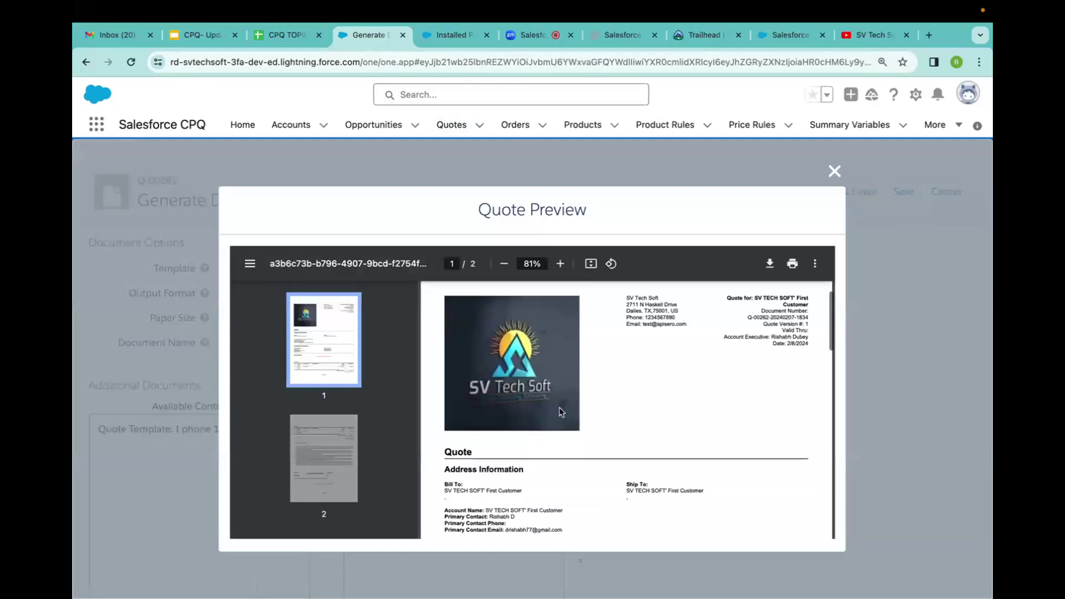
pyautogui.scroll(-1, 559, 412)
pyautogui.scroll(1, 560, 413)
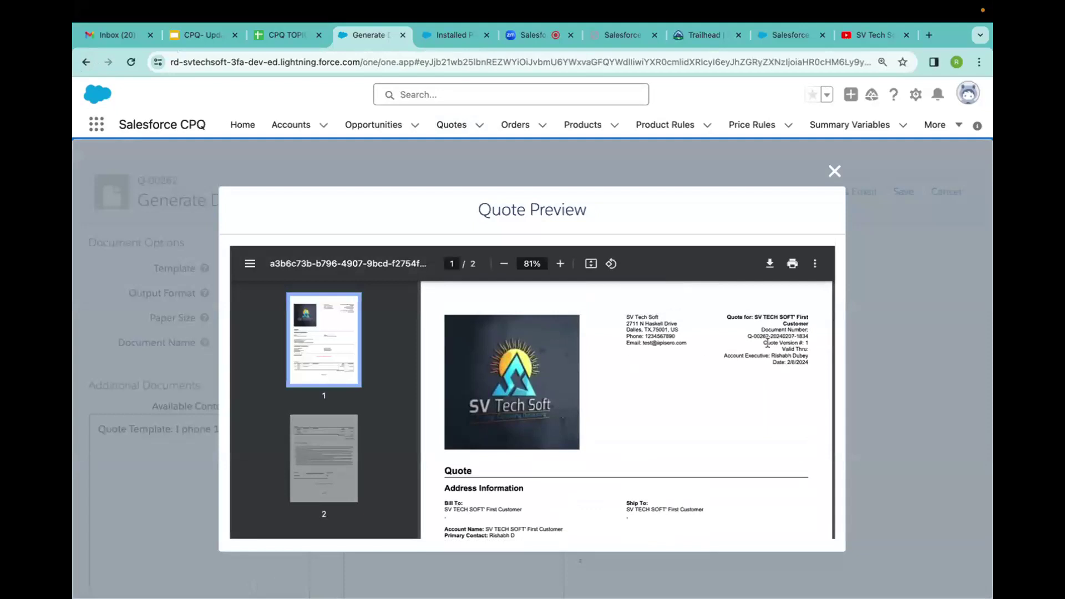
pyautogui.scroll(-3, 601, 424)
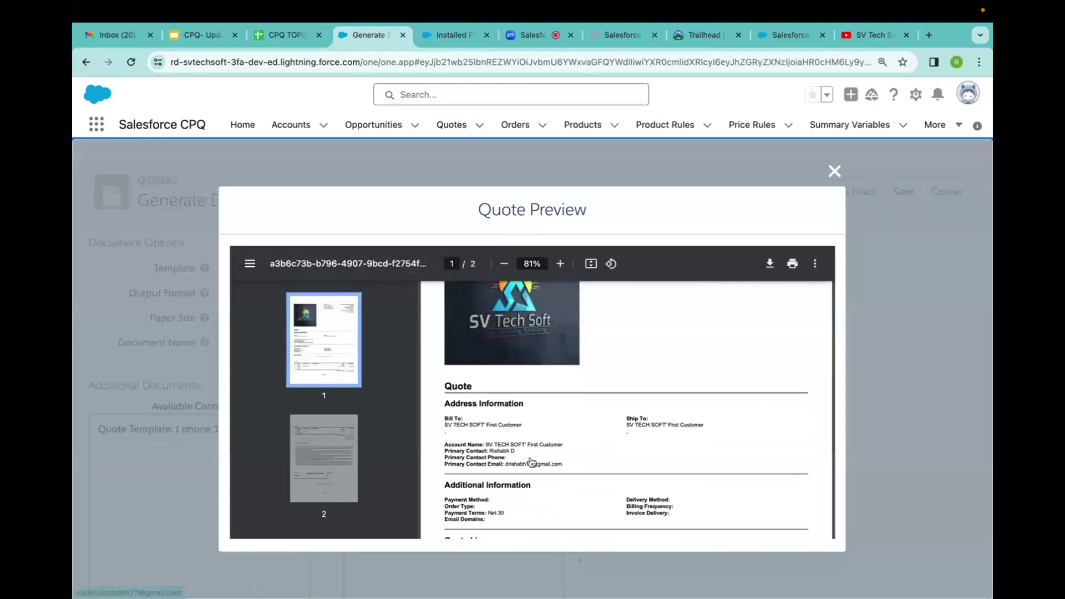
pyautogui.scroll(-3, 532, 463)
pyautogui.scroll(-3, 531, 462)
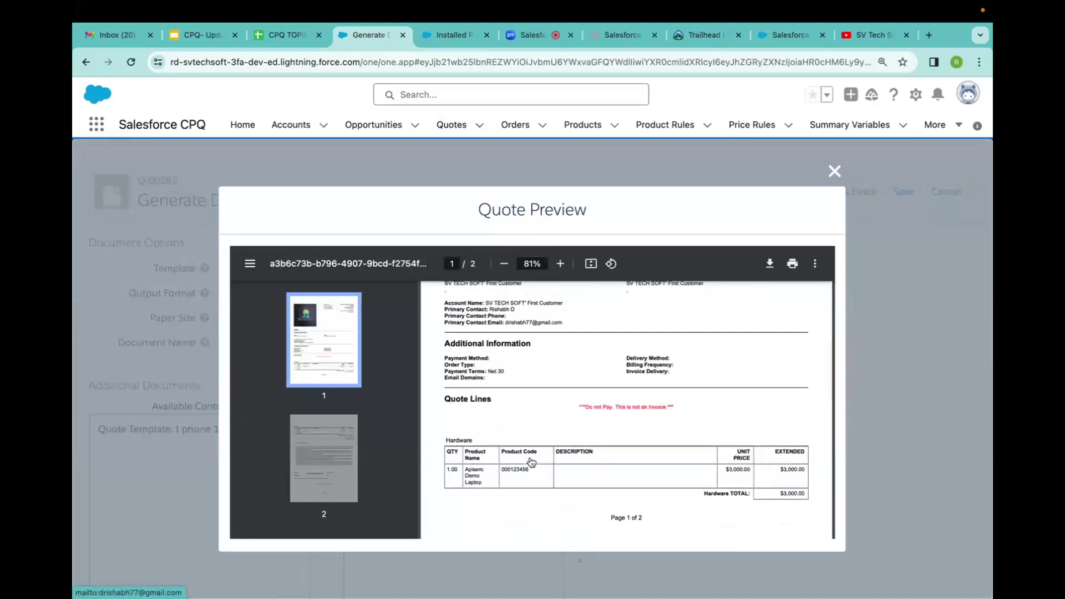
pyautogui.scroll(-2, 532, 462)
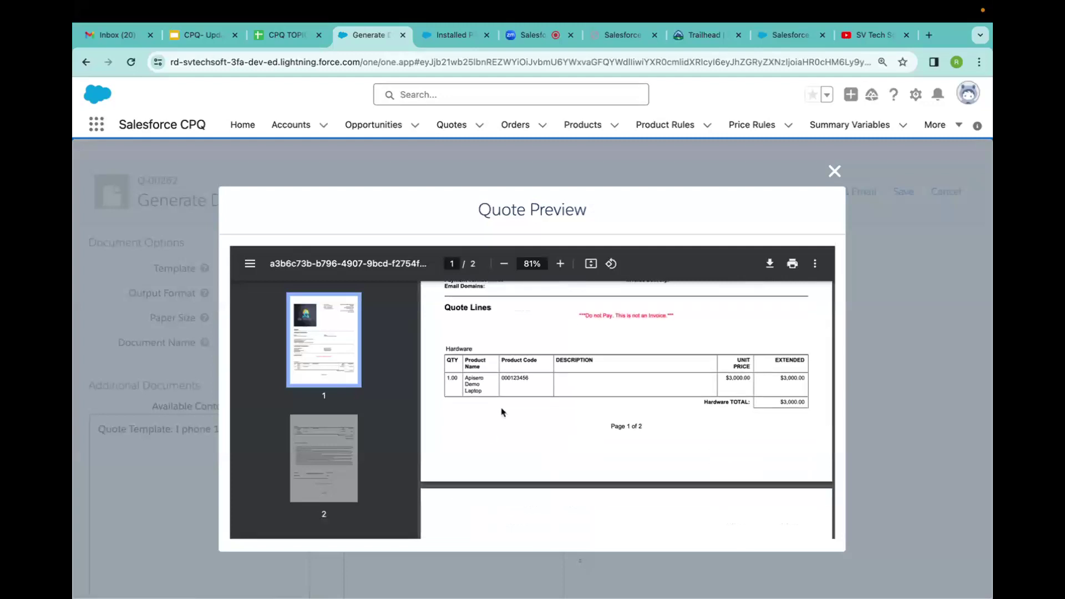
pyautogui.scroll(-3, 502, 411)
pyautogui.scroll(-1, 502, 413)
pyautogui.scroll(1, 502, 412)
pyautogui.scroll(-1, 502, 413)
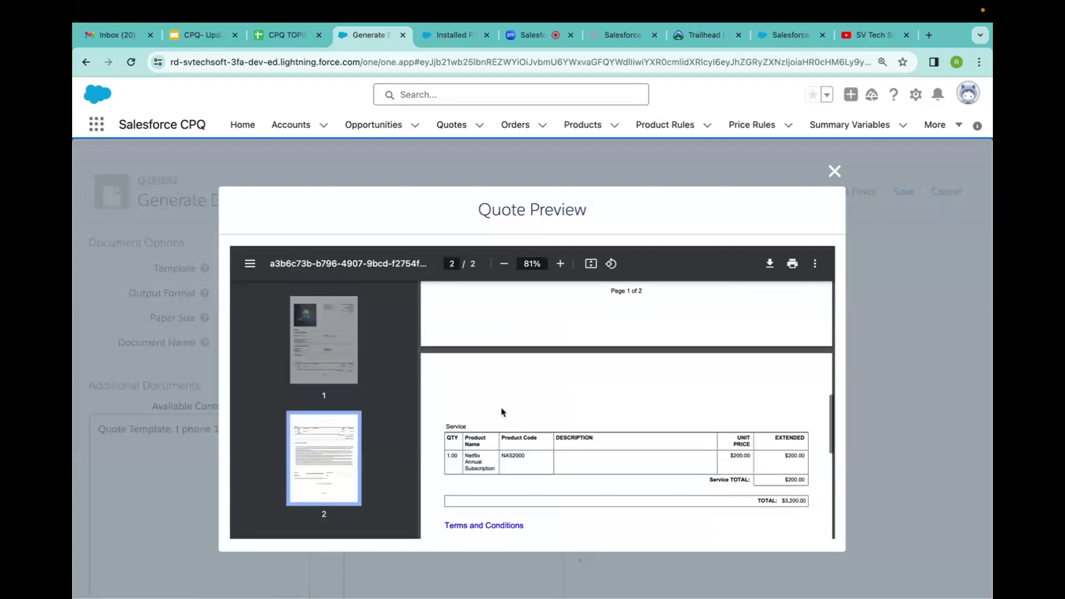
pyautogui.scroll(-8, 503, 412)
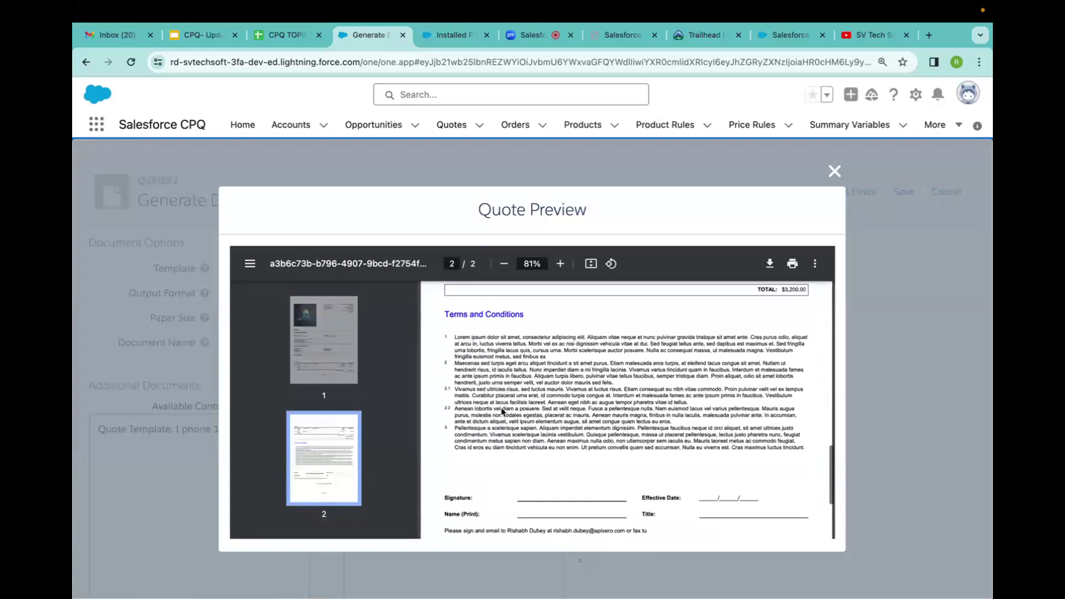
pyautogui.scroll(-1, 503, 412)
pyautogui.scroll(3, 502, 411)
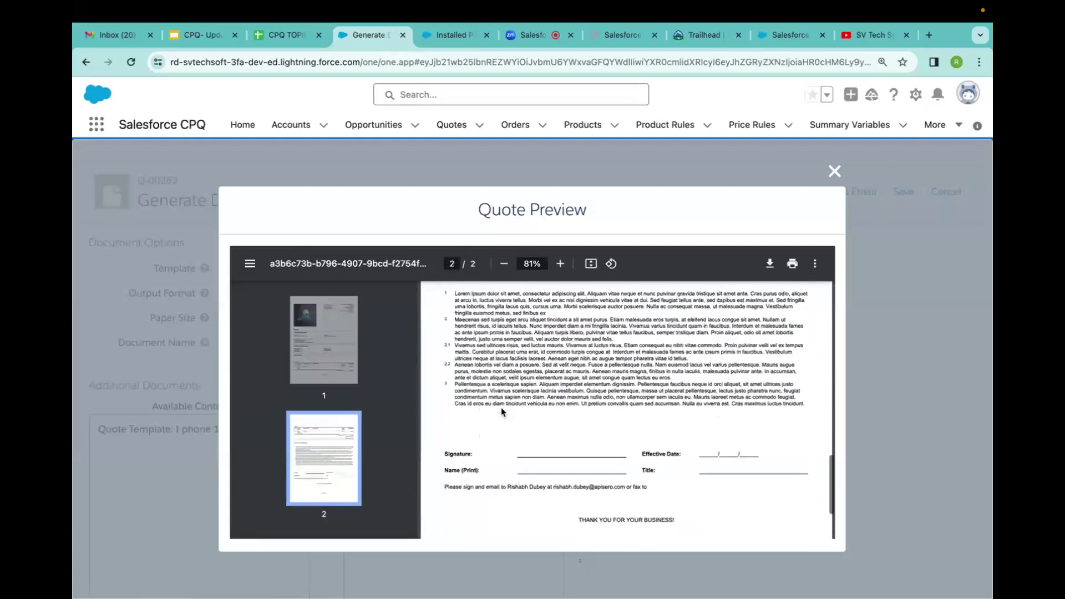
pyautogui.scroll(1, 502, 412)
pyautogui.scroll(1, 615, 399)
# Download the previewed quote PDF and save it to the Downloads folder.
pyautogui.scroll(10, 615, 398)
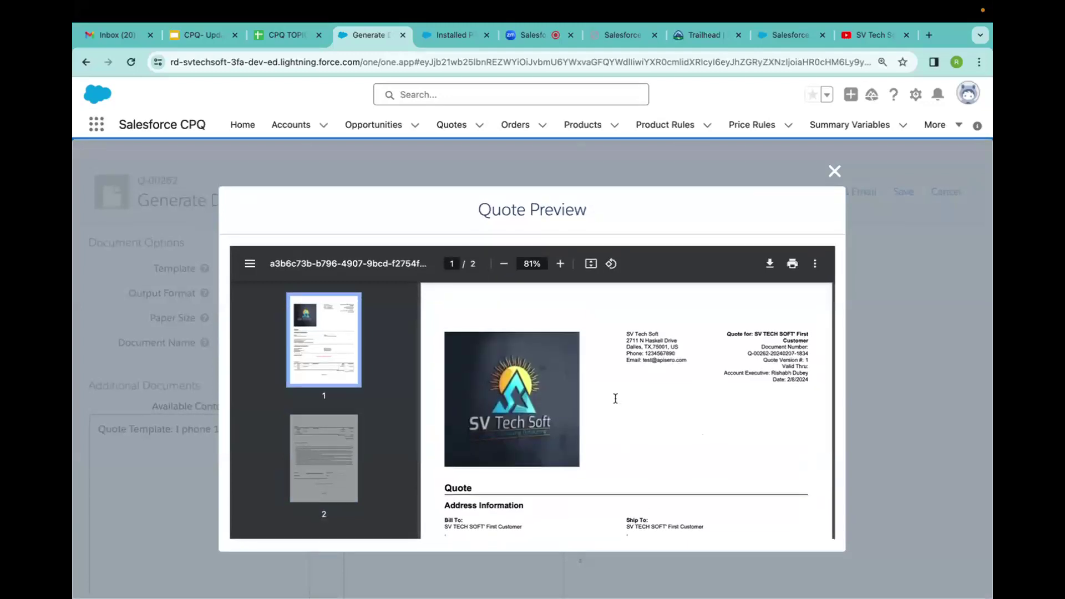
pyautogui.scroll(-5, 615, 398)
pyautogui.scroll(-3, 615, 398)
pyautogui.scroll(8, 615, 399)
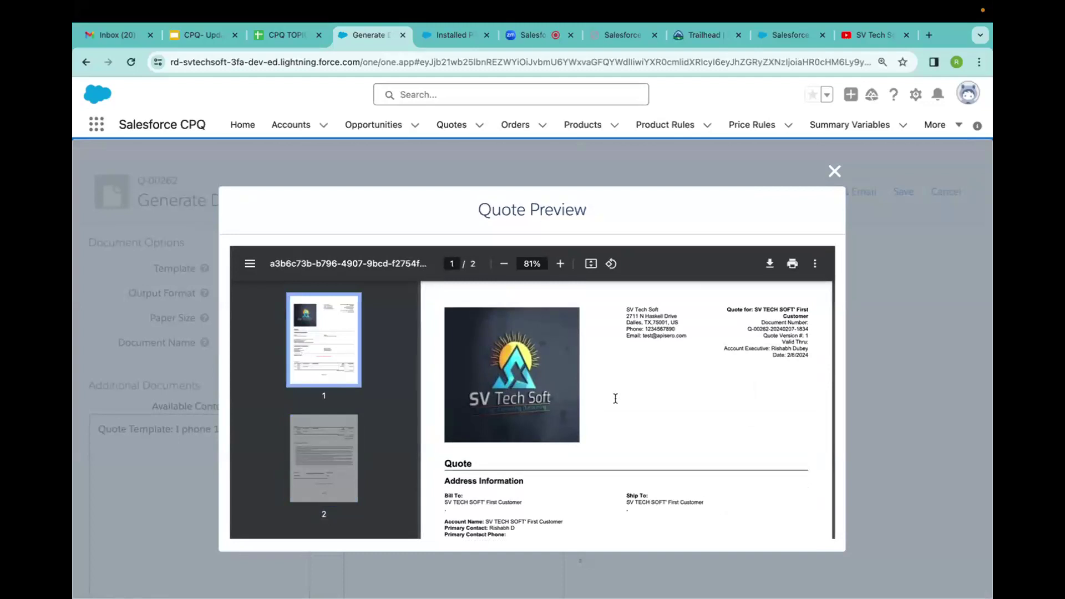
pyautogui.click(779, 265)
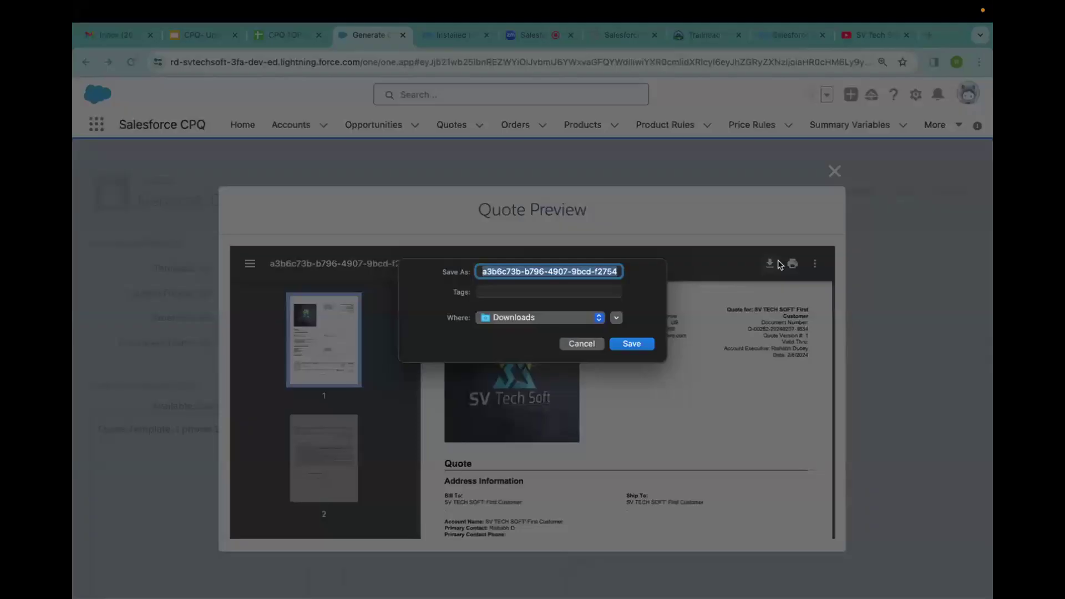
pyautogui.click(637, 345)
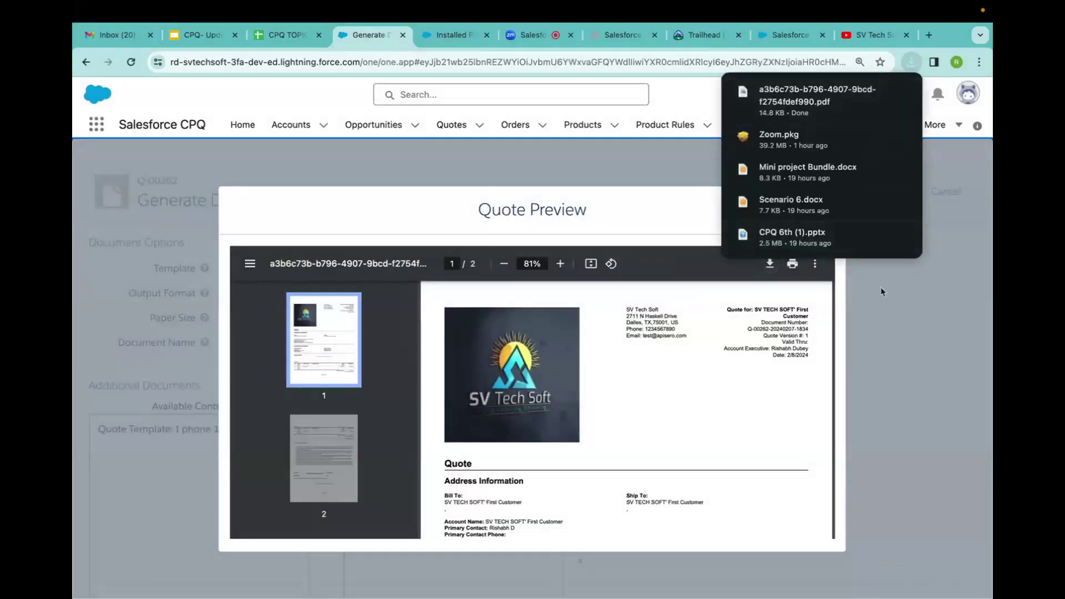
# Open the downloaded quote PDF, read through to its terms and signature page, then close its tab.
pyautogui.click(808, 105)
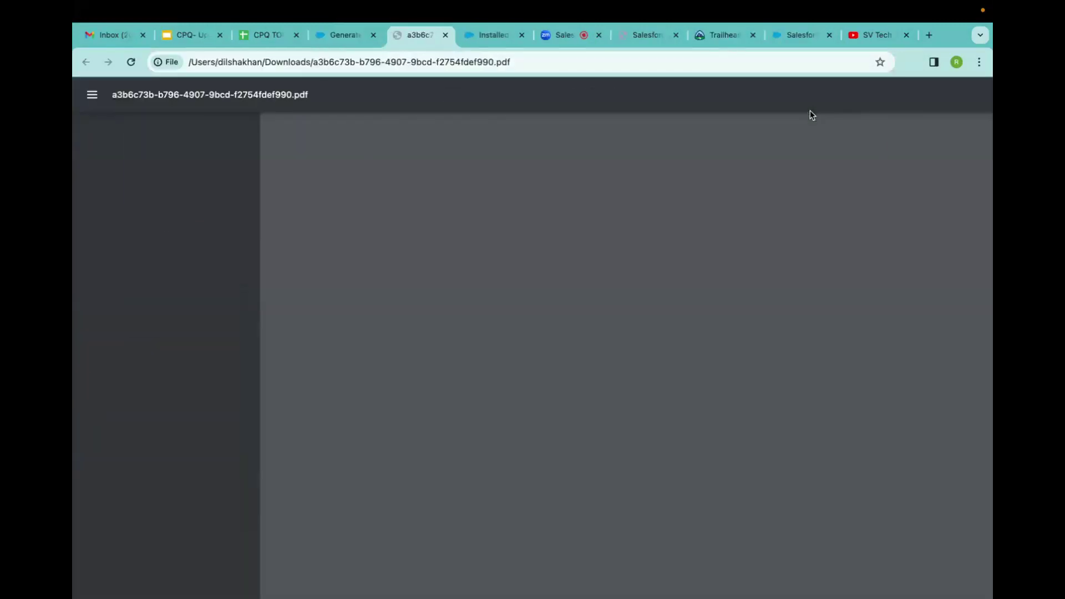
pyautogui.scroll(-10, 521, 377)
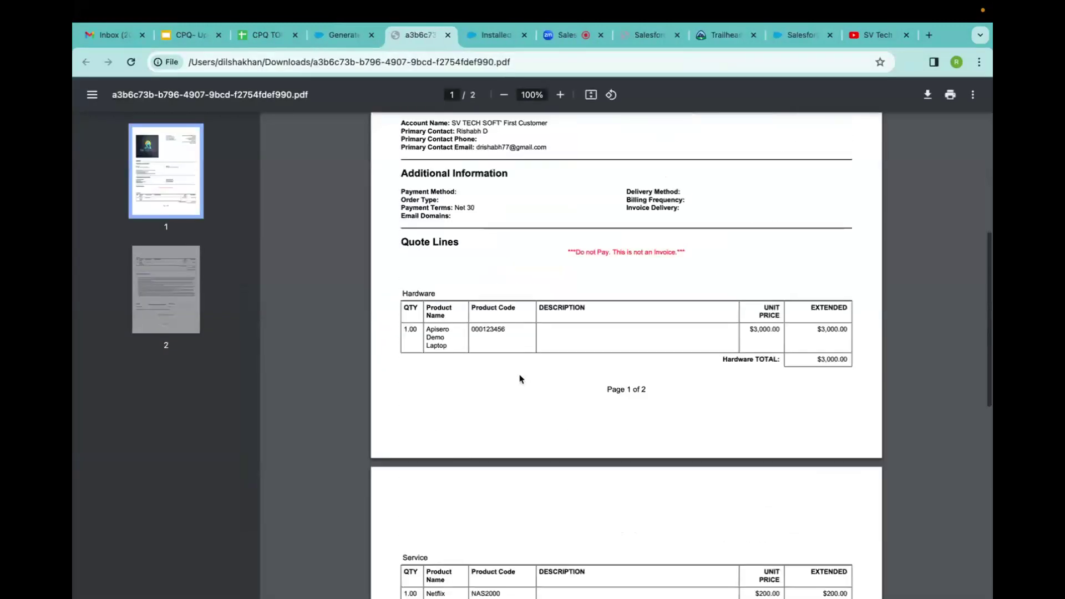
pyautogui.scroll(-5, 522, 379)
pyautogui.scroll(15, 521, 379)
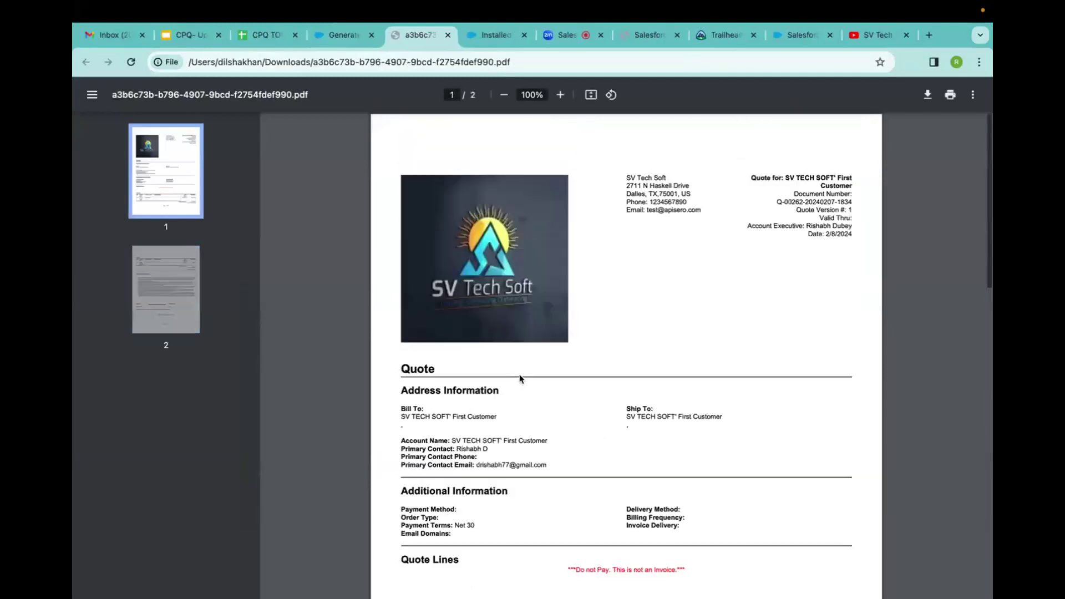
pyautogui.scroll(-15, 521, 379)
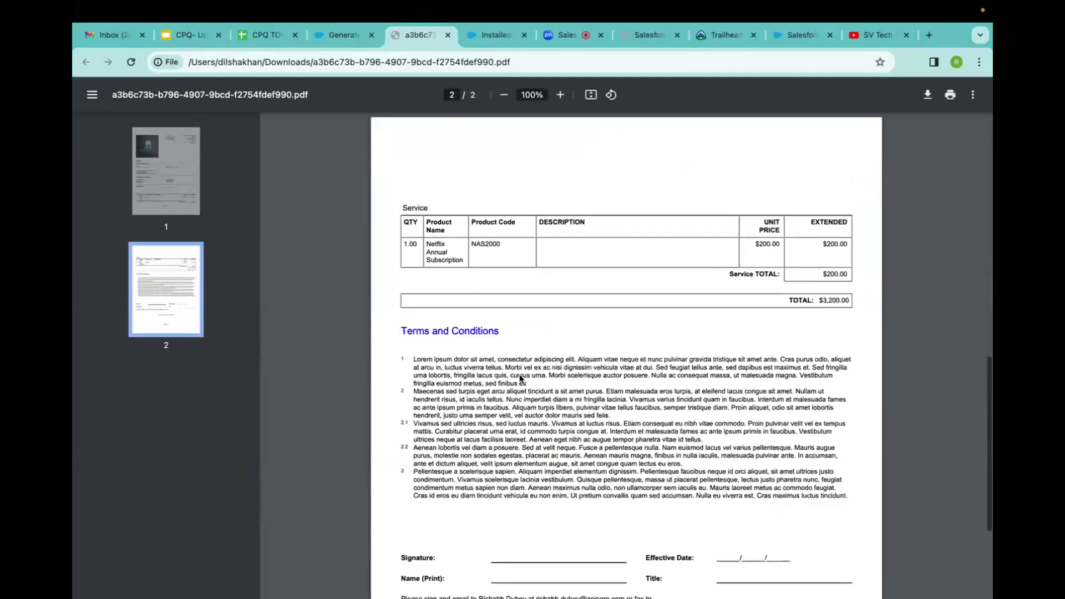
pyautogui.scroll(15, 521, 378)
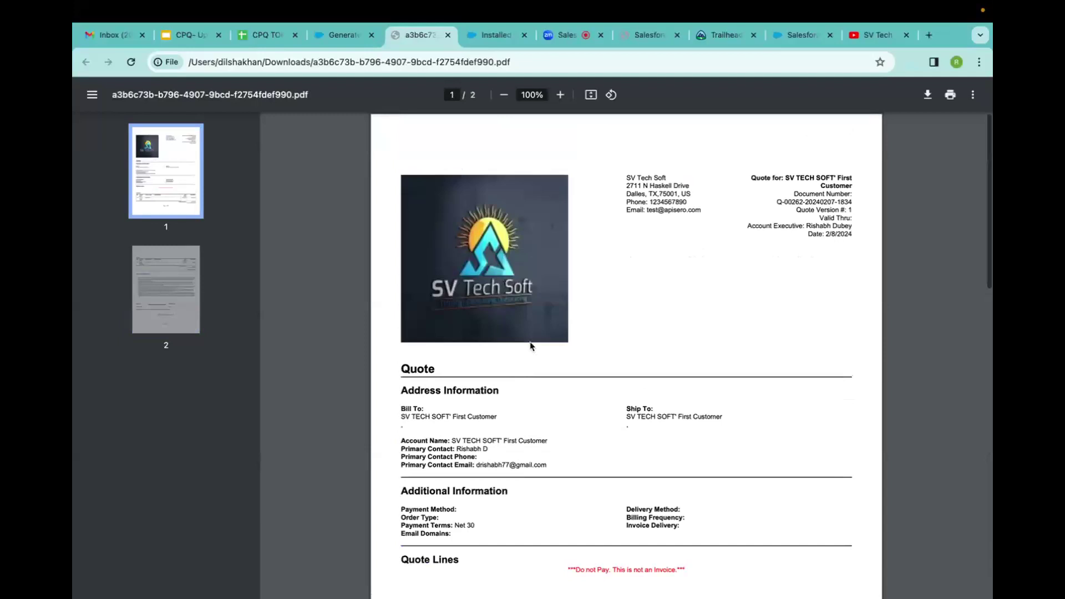
pyautogui.scroll(-5, 531, 346)
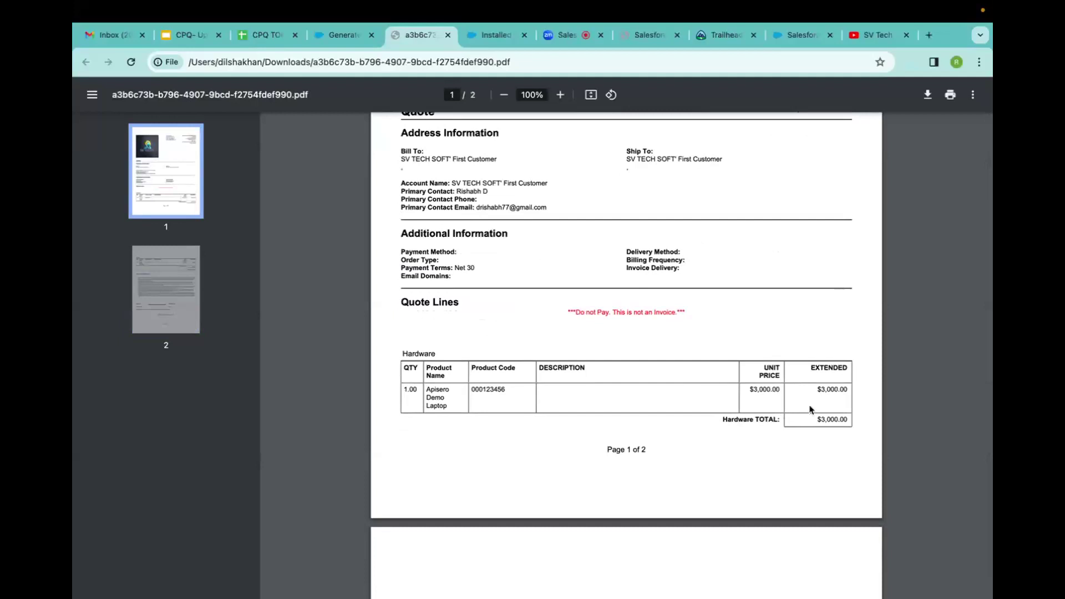
pyautogui.scroll(-4, 812, 410)
pyautogui.scroll(-6, 810, 410)
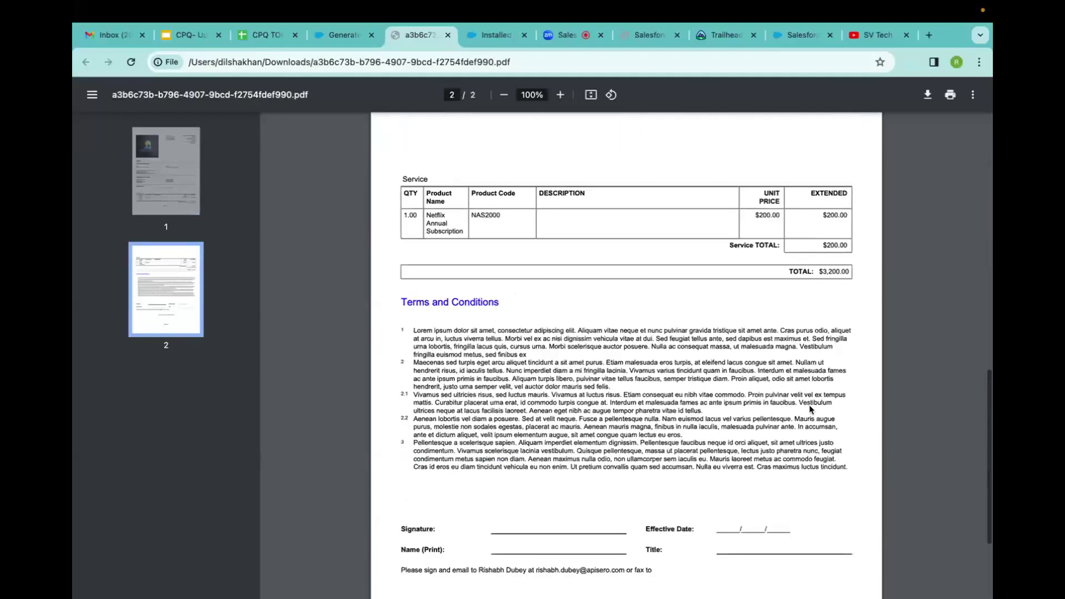
pyautogui.scroll(3, 738, 209)
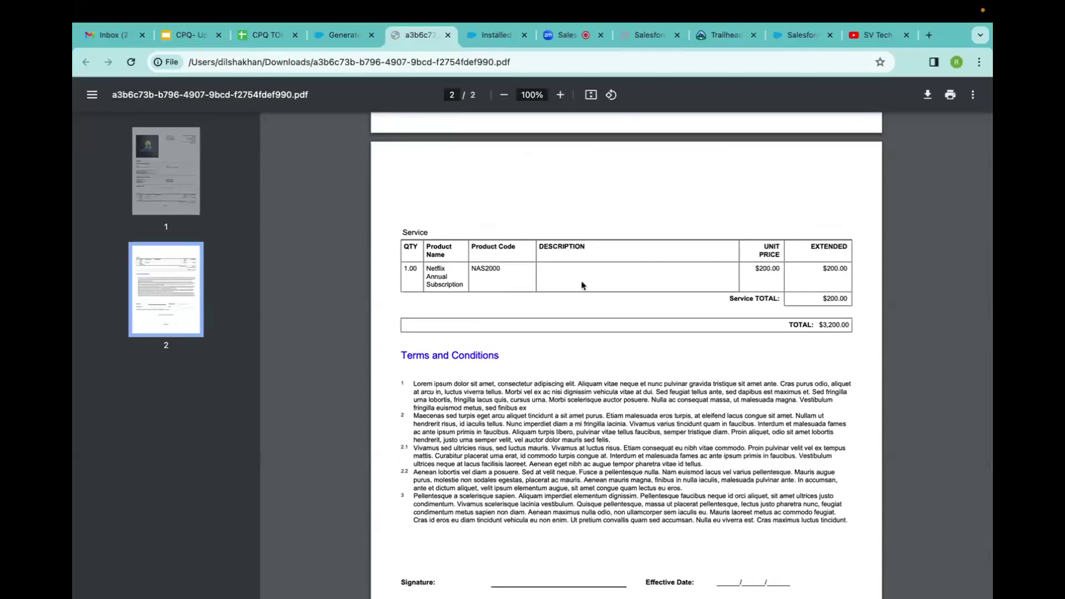
pyautogui.scroll(5, 581, 285)
pyautogui.scroll(-10, 581, 285)
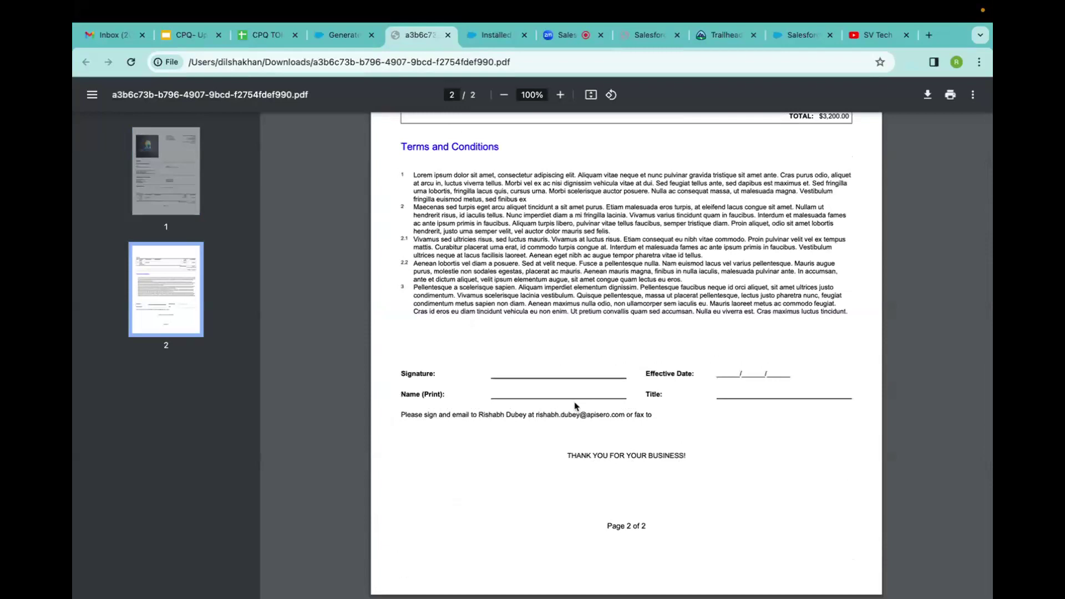
pyautogui.scroll(5, 546, 333)
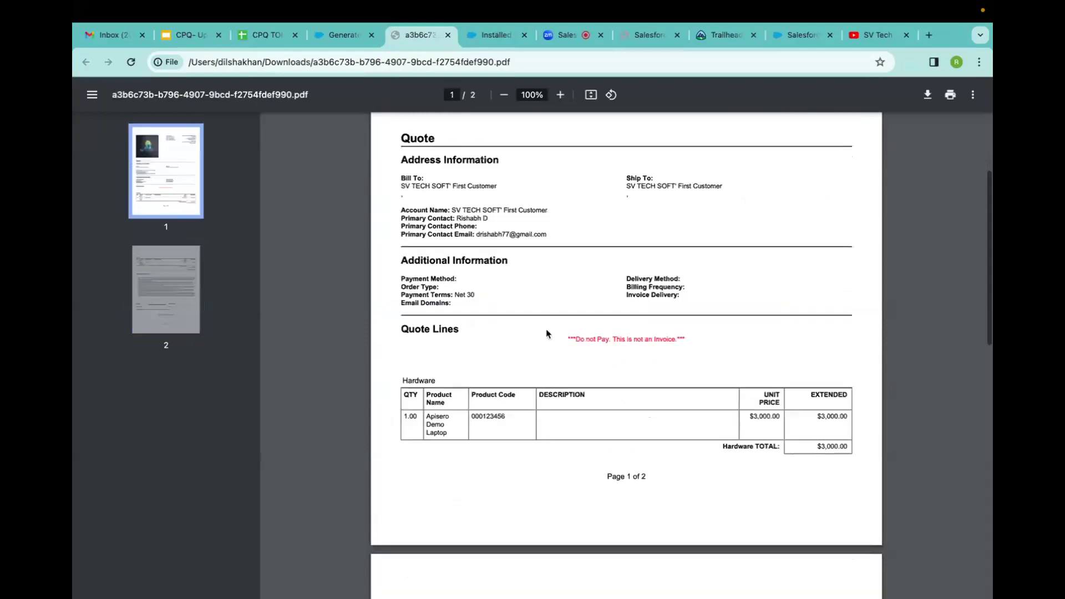
pyautogui.scroll(-5, 547, 334)
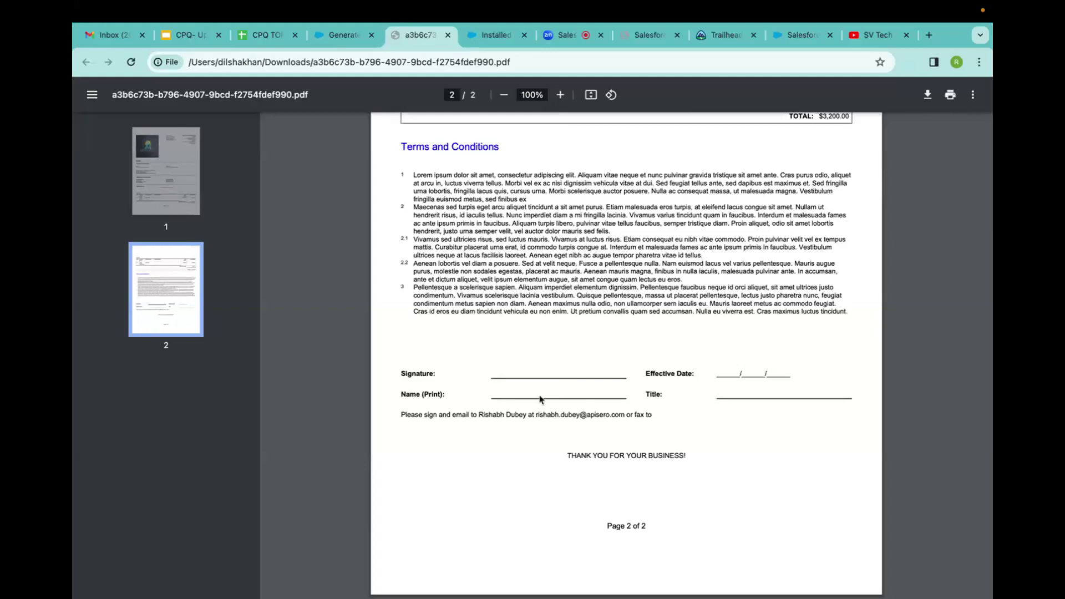
pyautogui.scroll(10, 541, 398)
pyautogui.scroll(-10, 540, 398)
pyautogui.click(449, 35)
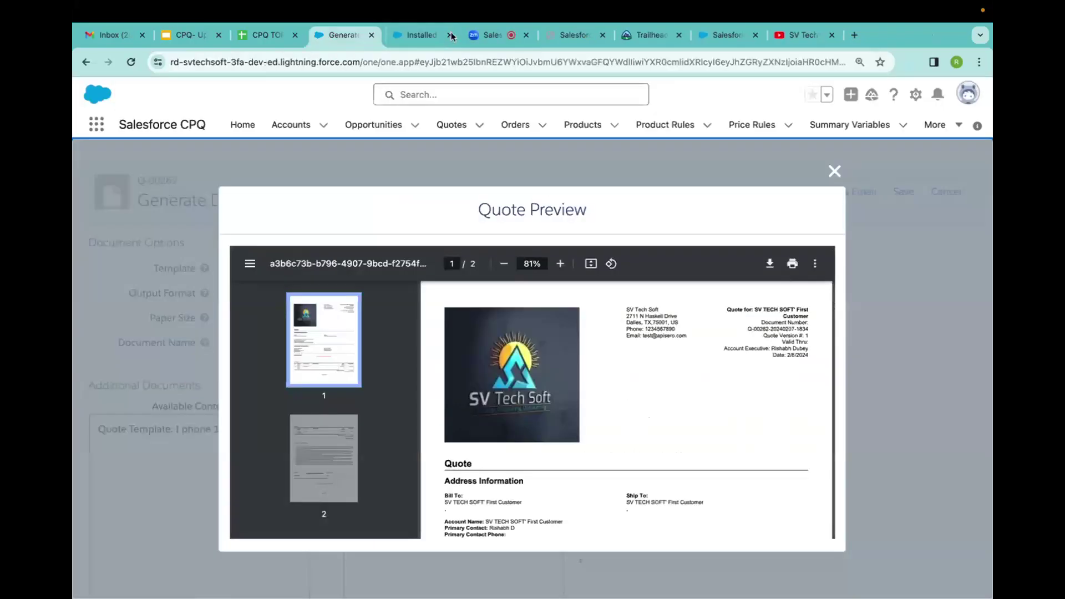
# Close the Quote Preview, cancel Generate Document, and open the First Deal opportunity from Q-00262.
pyautogui.click(835, 172)
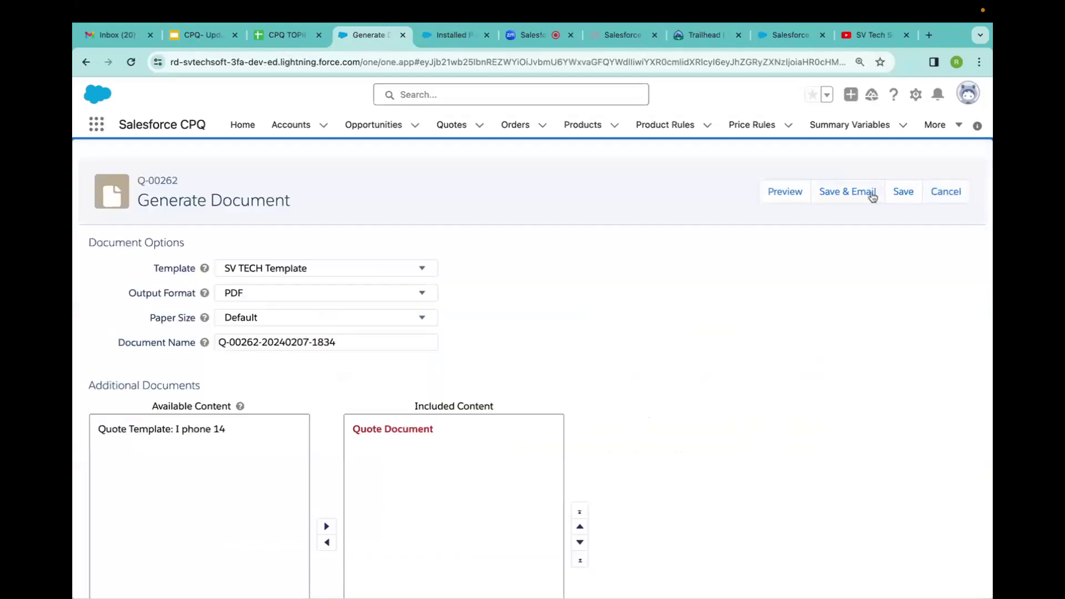
pyautogui.click(948, 194)
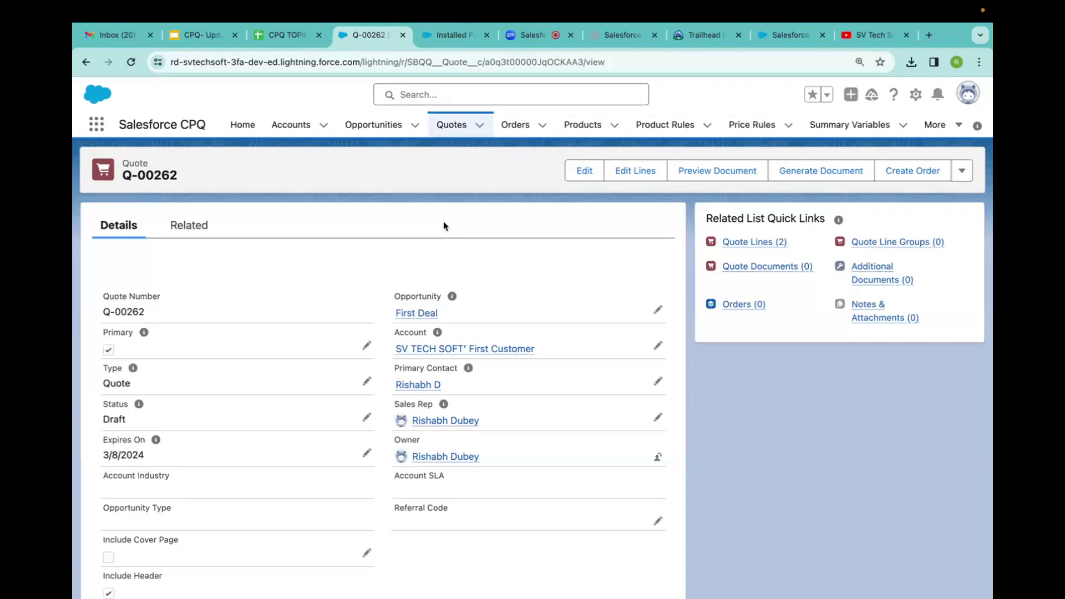
pyautogui.click(415, 313)
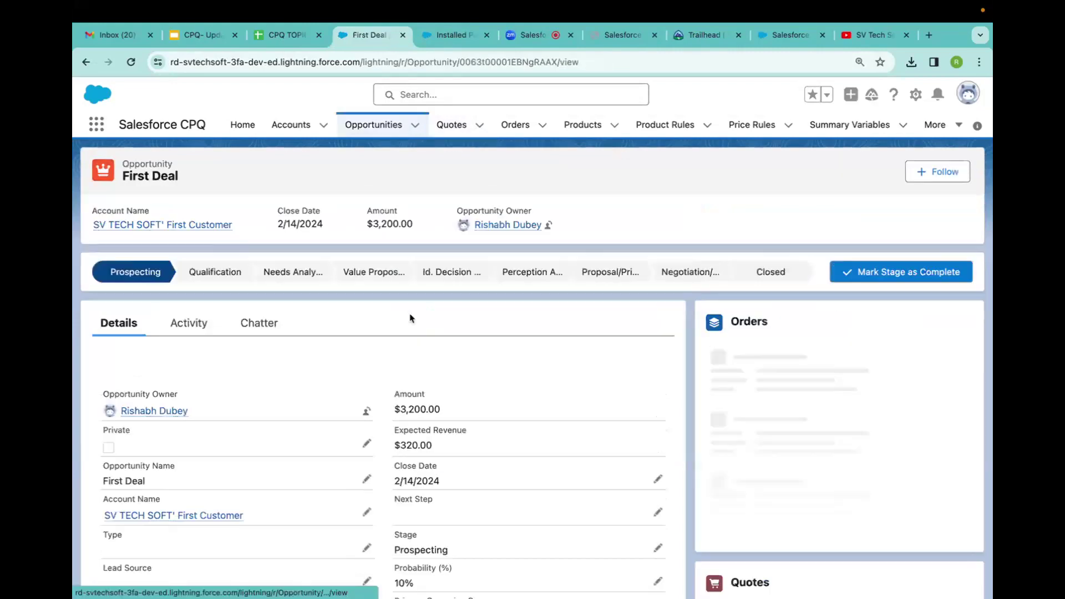
# Set the First Deal opportunity's stage to Closed Won, save it, and review the updated record.
pyautogui.click(755, 276)
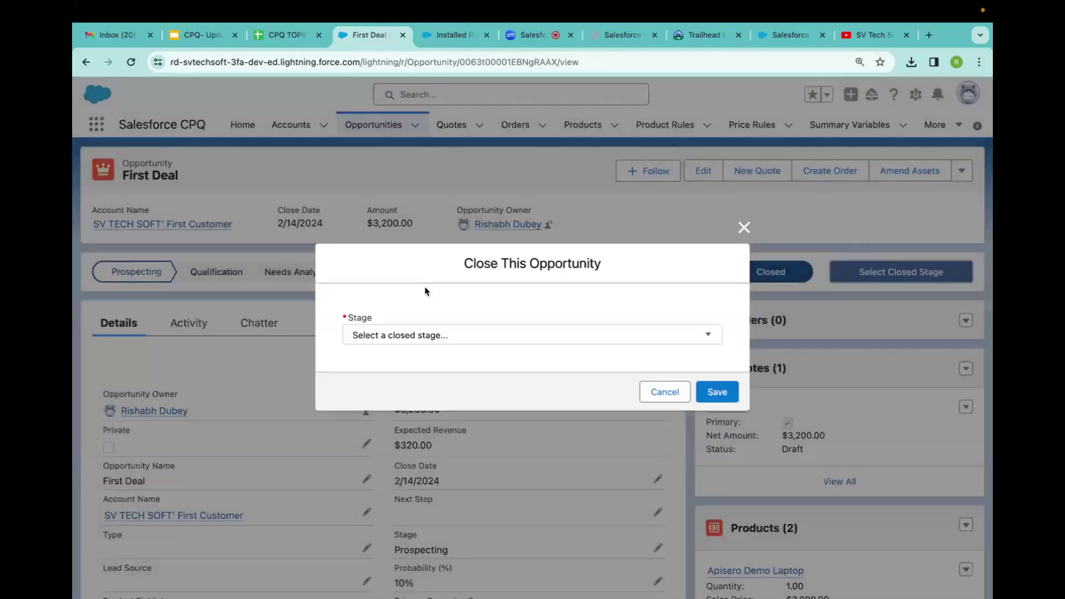
pyautogui.click(420, 333)
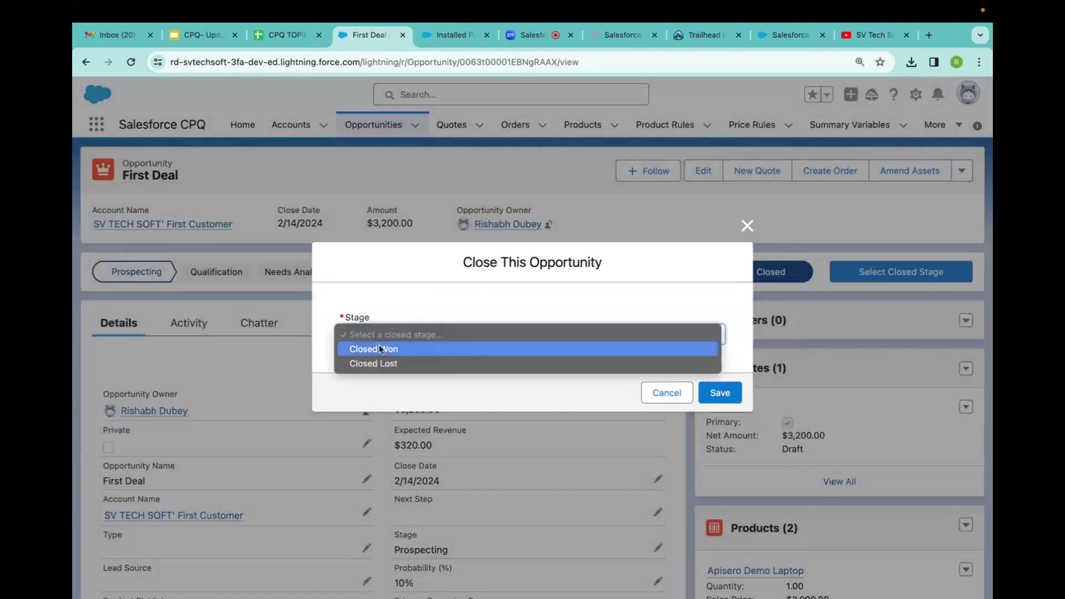
pyautogui.click(380, 350)
pyautogui.click(723, 392)
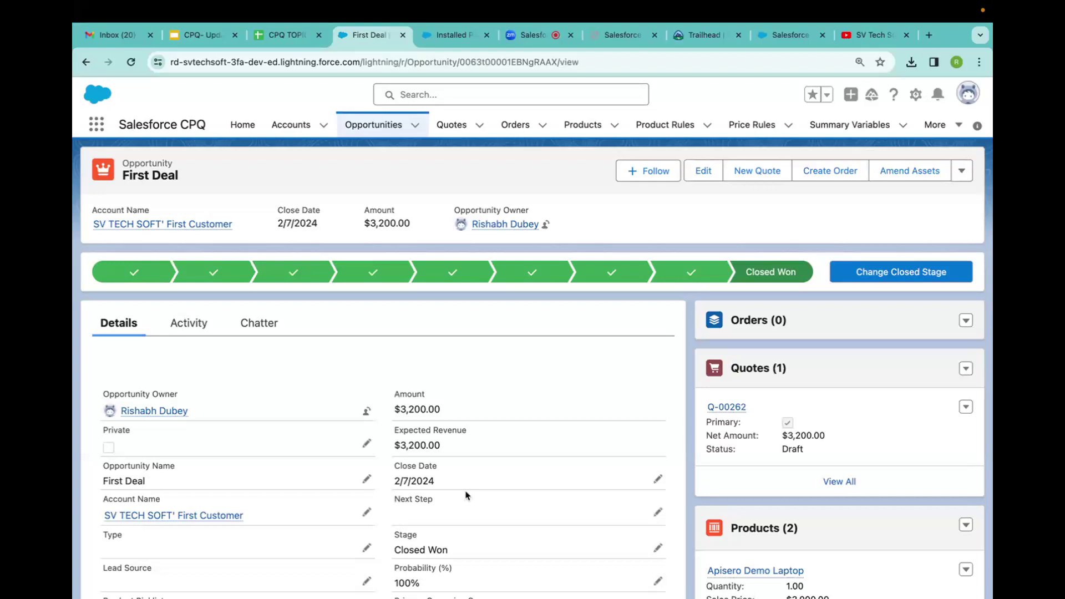
pyautogui.scroll(-10, 472, 471)
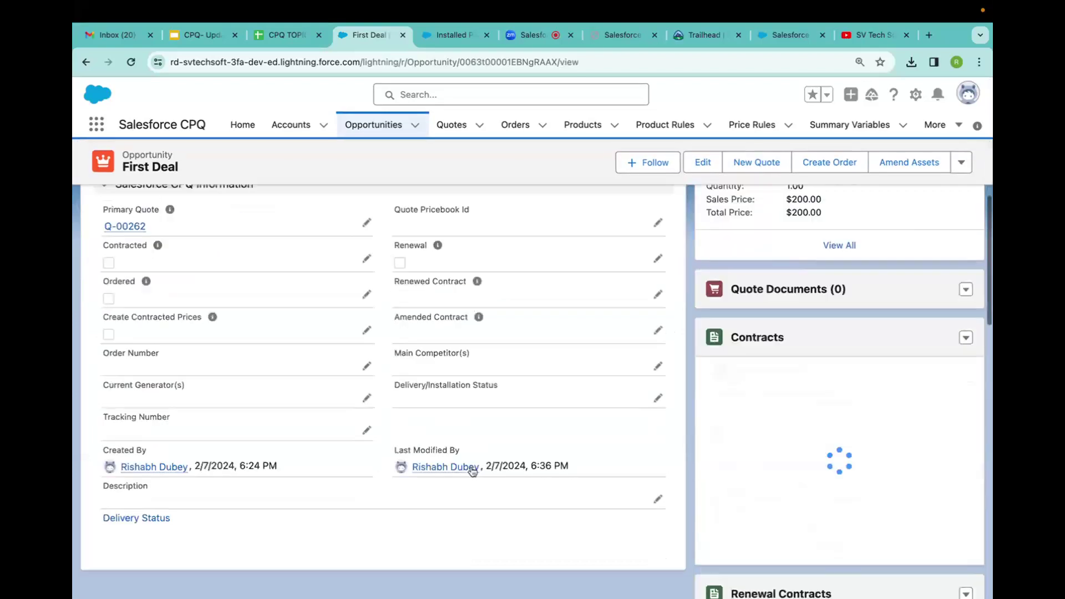
pyautogui.scroll(-2, 472, 471)
pyautogui.scroll(3, 542, 228)
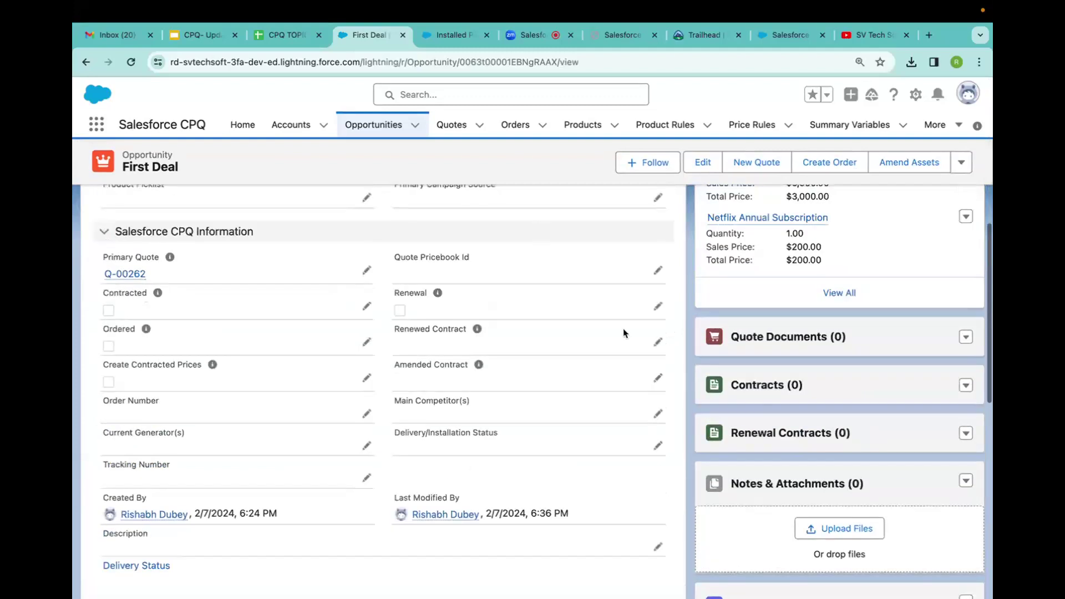
pyautogui.scroll(10, 624, 333)
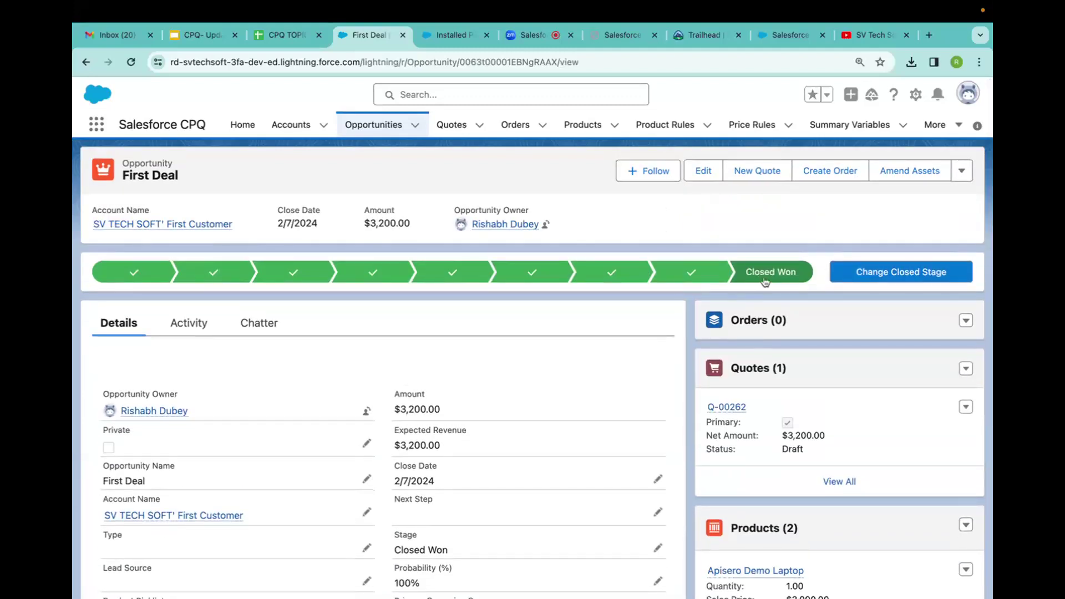
# Mark quote Q-00262 as Ordered and save it.
pyautogui.click(725, 409)
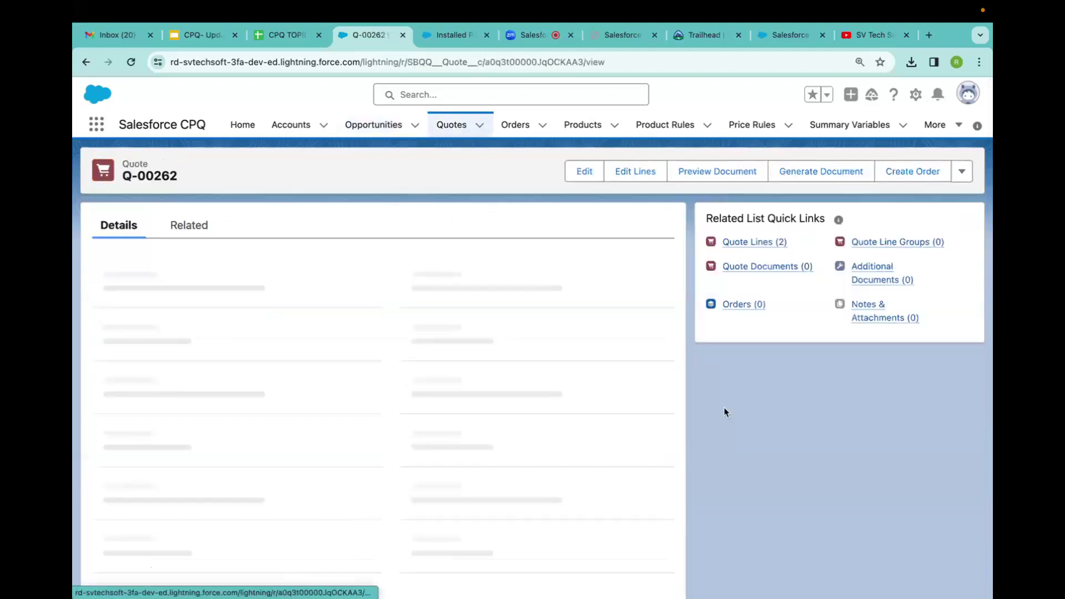
pyautogui.scroll(-6, 470, 407)
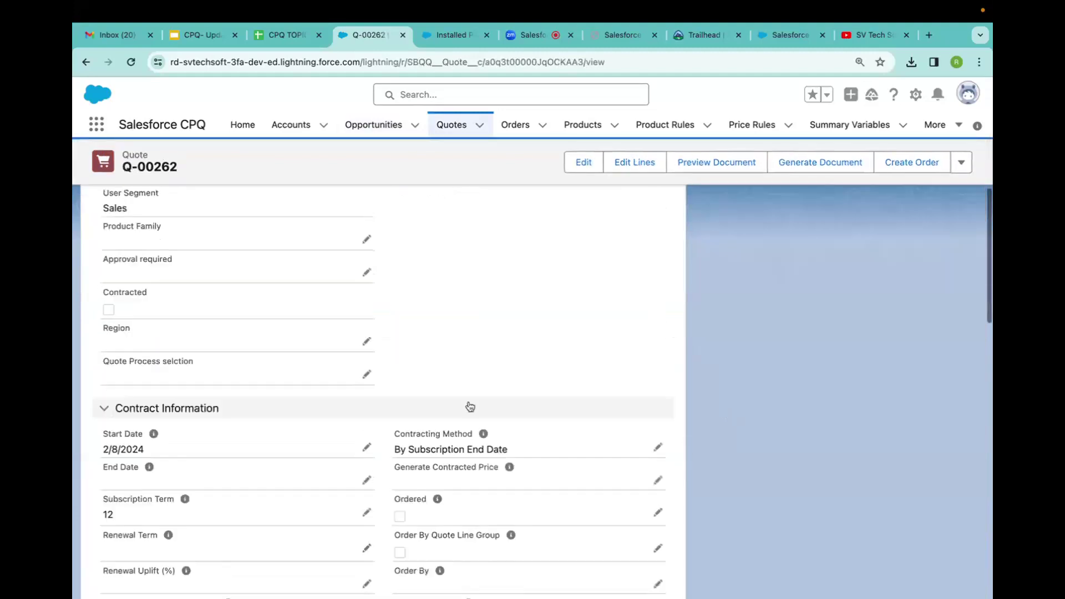
pyautogui.scroll(-2, 470, 407)
pyautogui.click(658, 431)
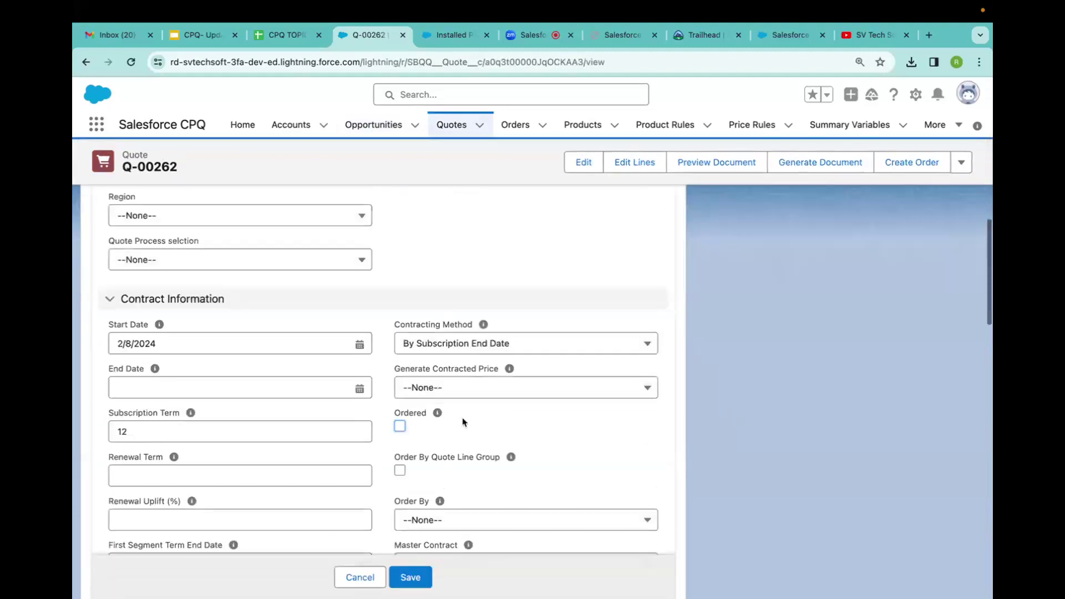
pyautogui.click(400, 427)
pyautogui.click(408, 578)
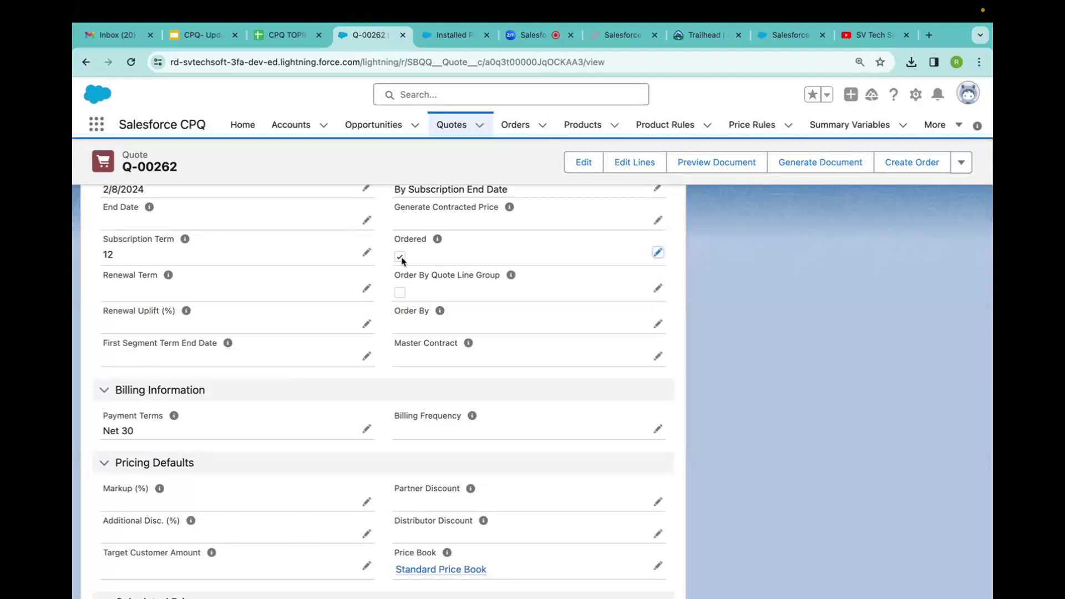
# Open the resulting draft order 00000175 ($3,200.00) from the quote's Orders list.
pyautogui.scroll(12, 404, 262)
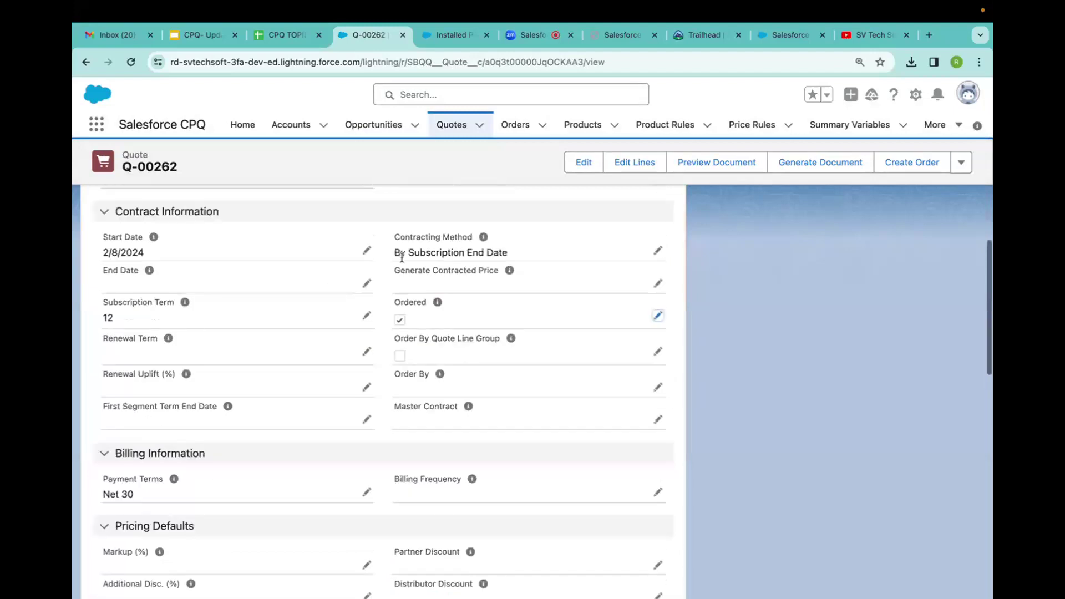
pyautogui.scroll(-6, 403, 262)
pyautogui.scroll(-4, 404, 262)
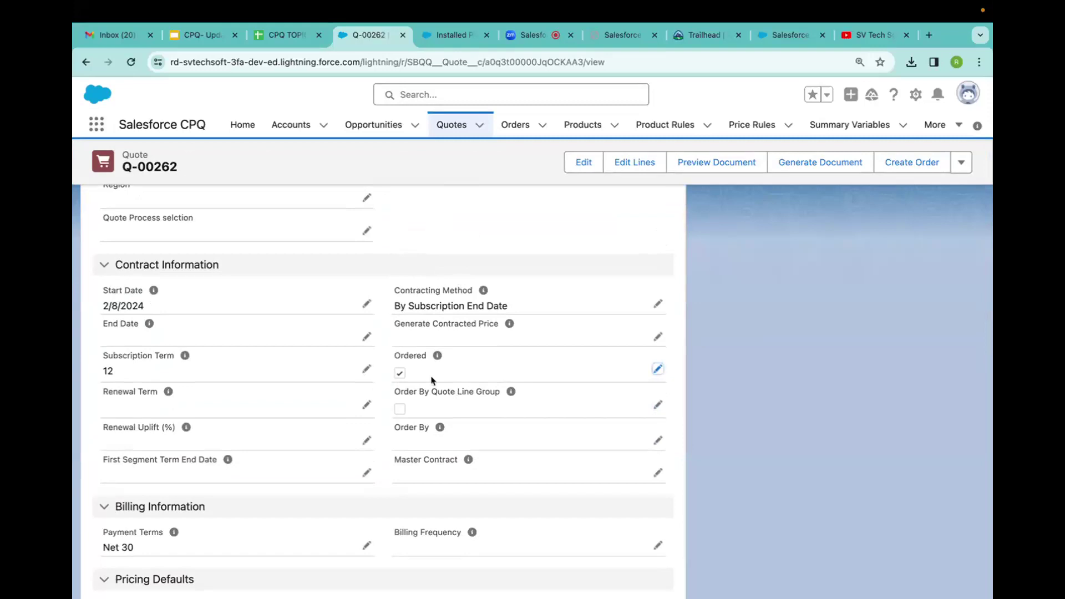
pyautogui.scroll(10, 434, 381)
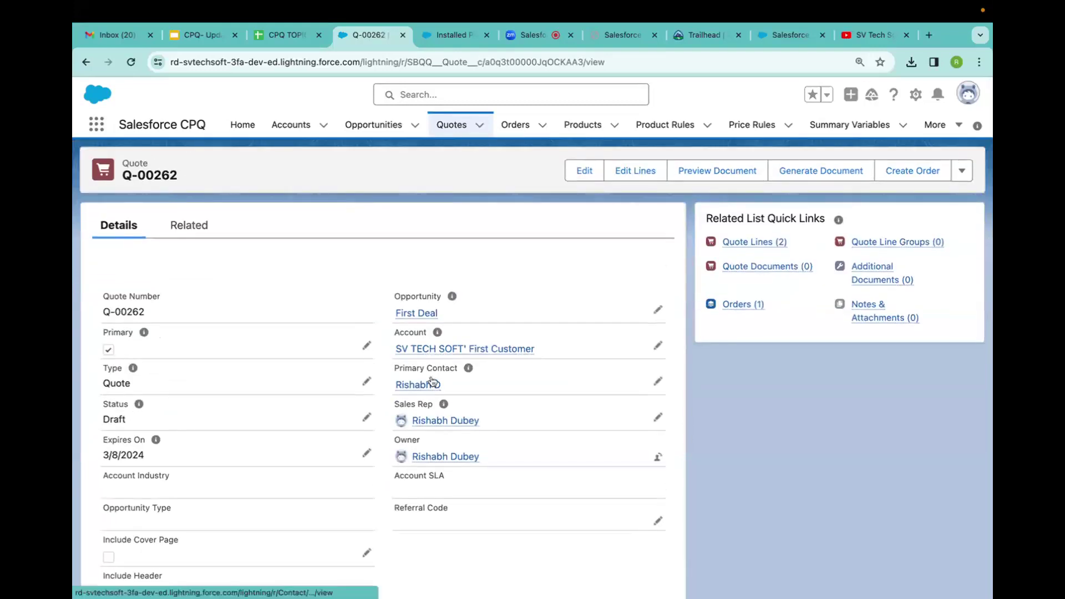
pyautogui.moveTo(741, 243)
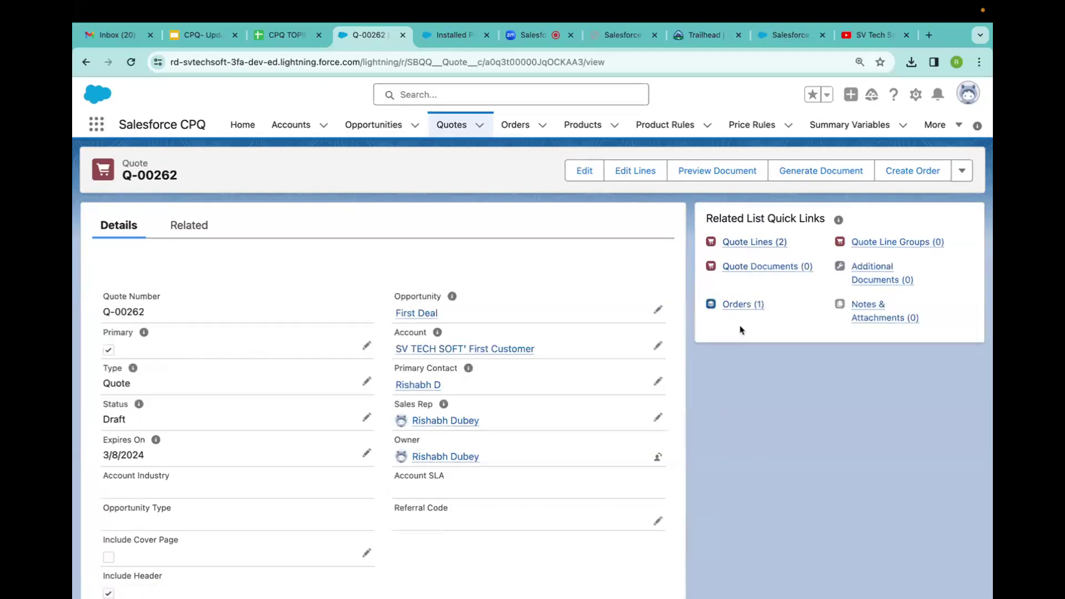
pyautogui.moveTo(742, 314)
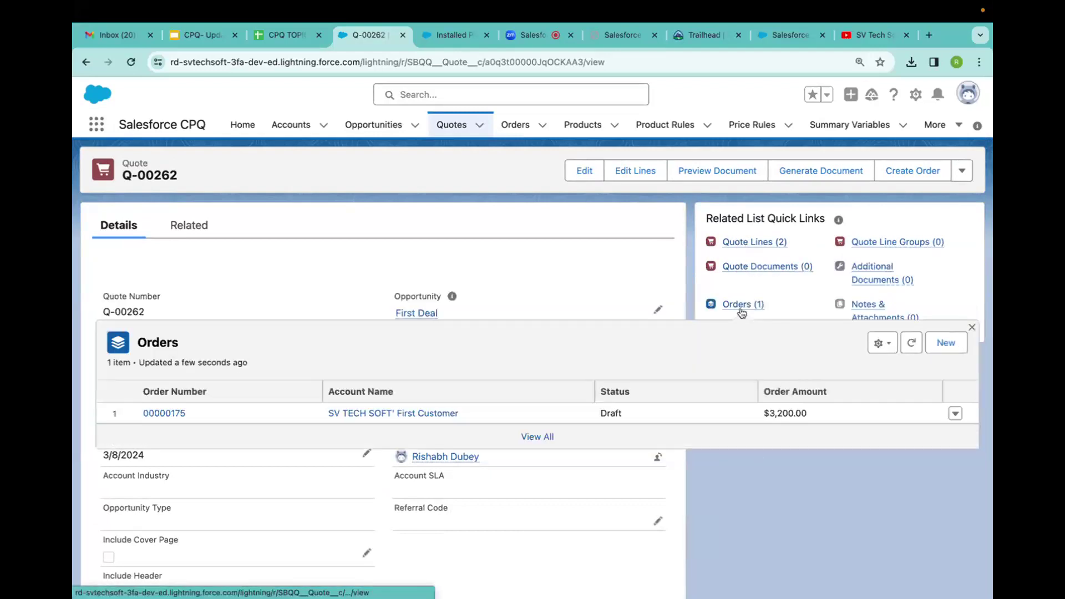
pyautogui.click(743, 314)
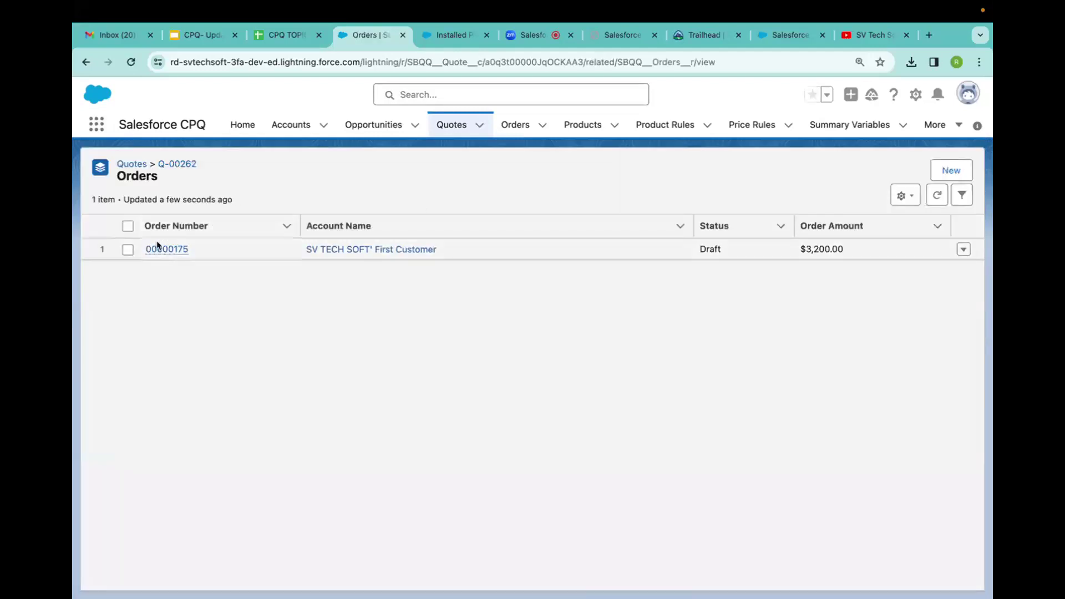
pyautogui.click(158, 248)
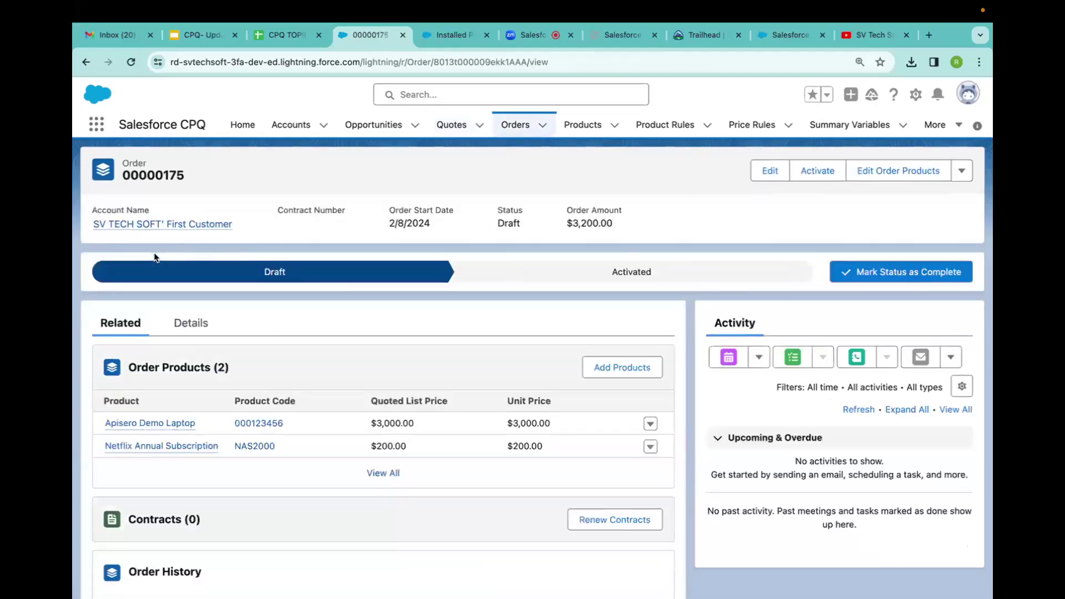
# Make Activated the current status of order 00000175, stamped 2/7/2024 6:38 PM.
pyautogui.moveTo(172, 445)
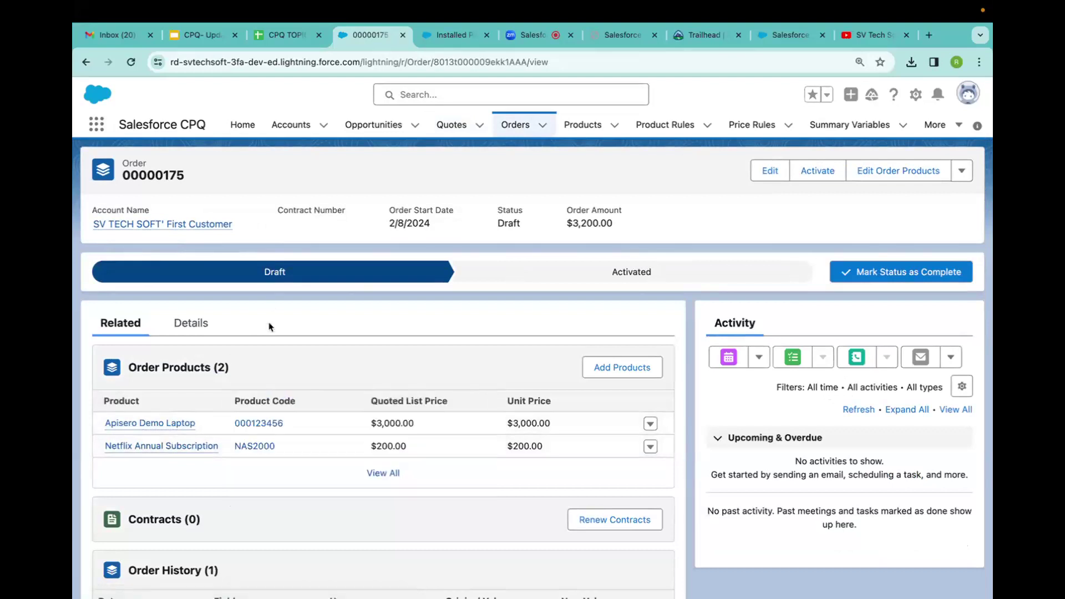
pyautogui.click(189, 324)
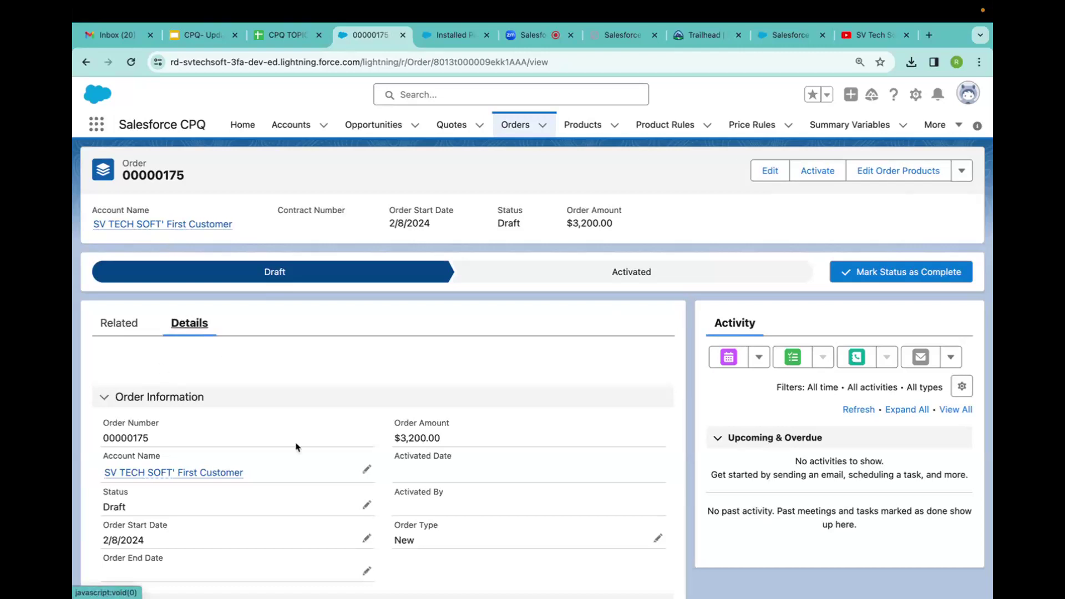
pyautogui.scroll(-5, 295, 447)
pyautogui.scroll(5, 295, 446)
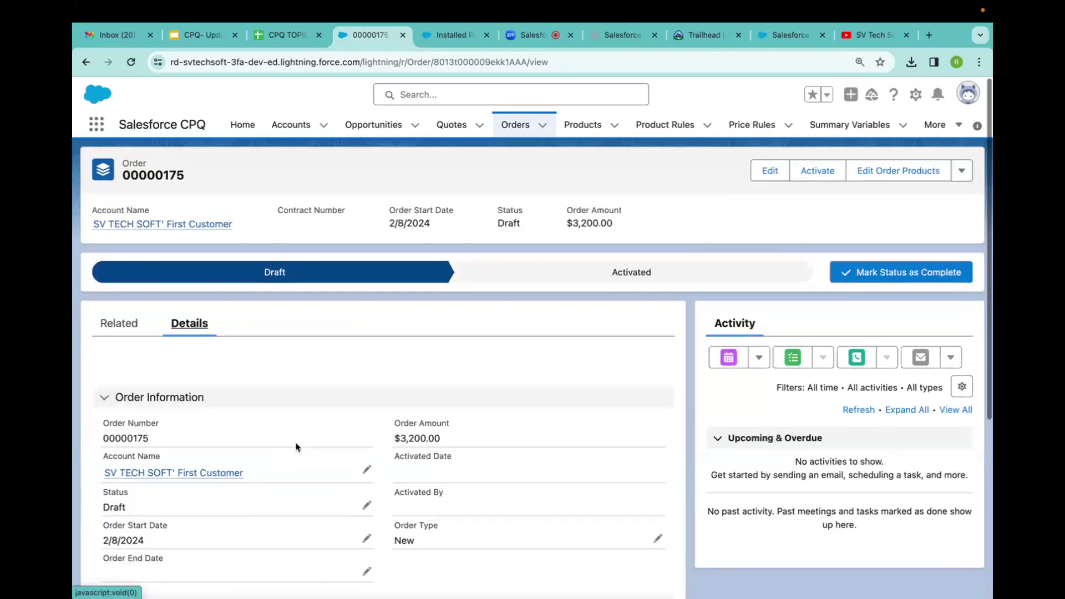
pyautogui.click(105, 324)
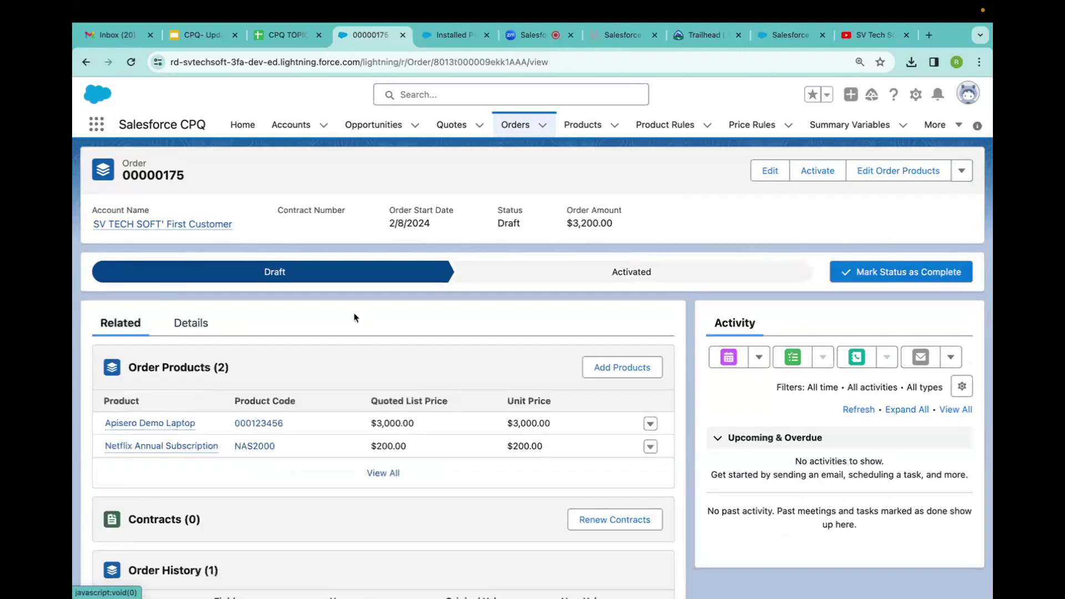
pyautogui.click(188, 327)
pyautogui.click(683, 274)
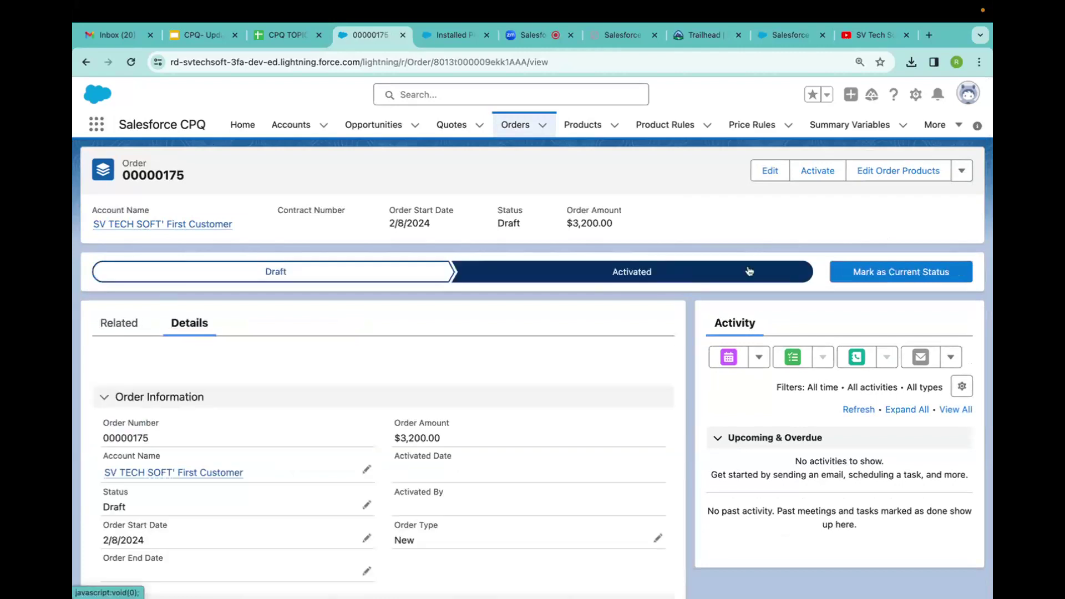
pyautogui.click(890, 272)
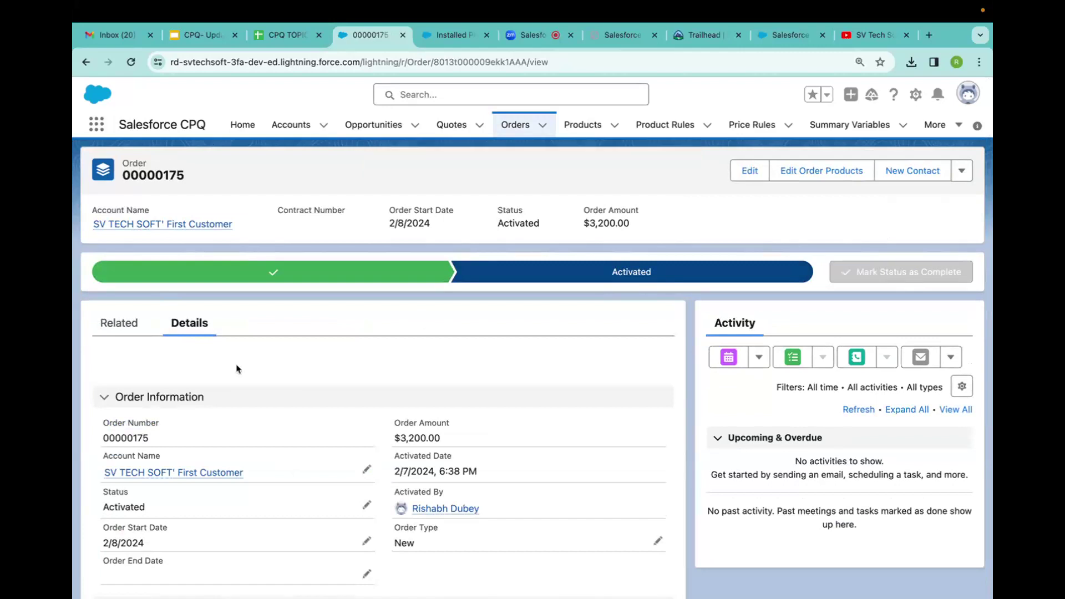
pyautogui.scroll(-3, 258, 401)
pyautogui.scroll(-2, 258, 401)
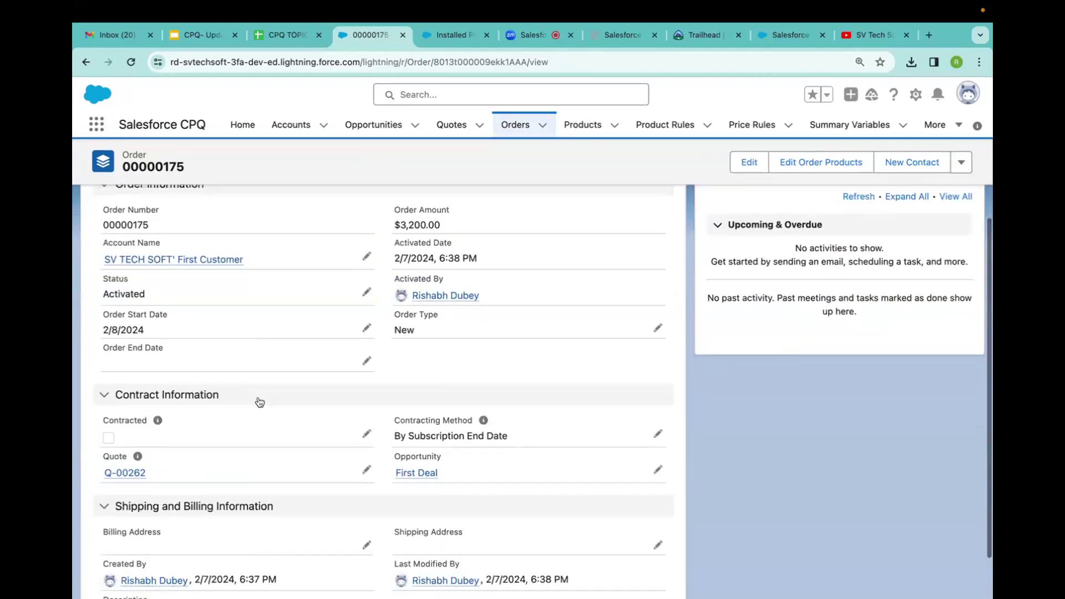
# Mark order 00000175 as Contracted and save it.
pyautogui.click(366, 435)
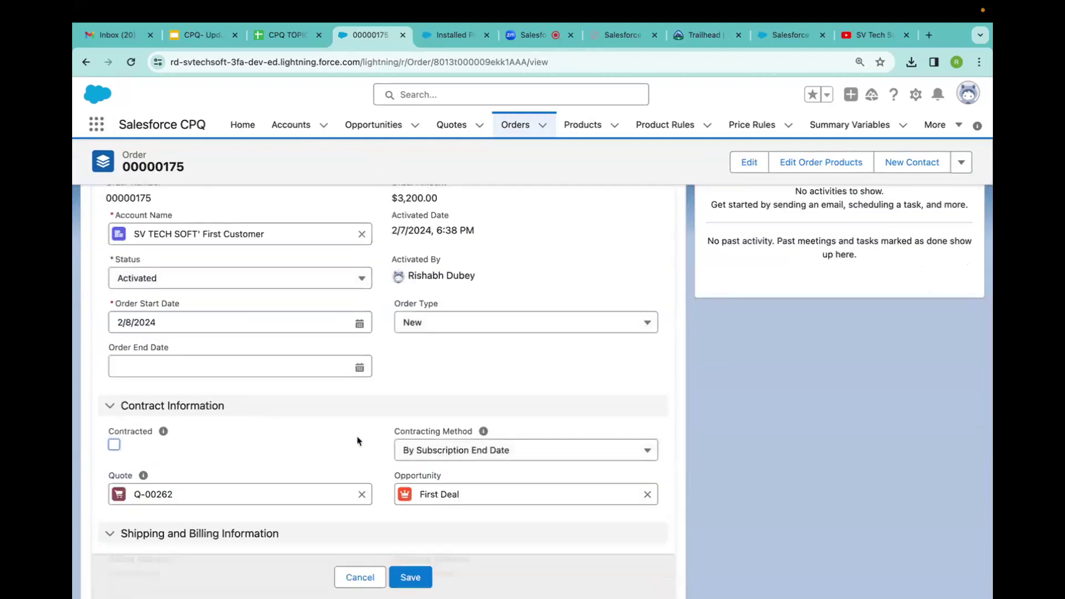
pyautogui.click(114, 444)
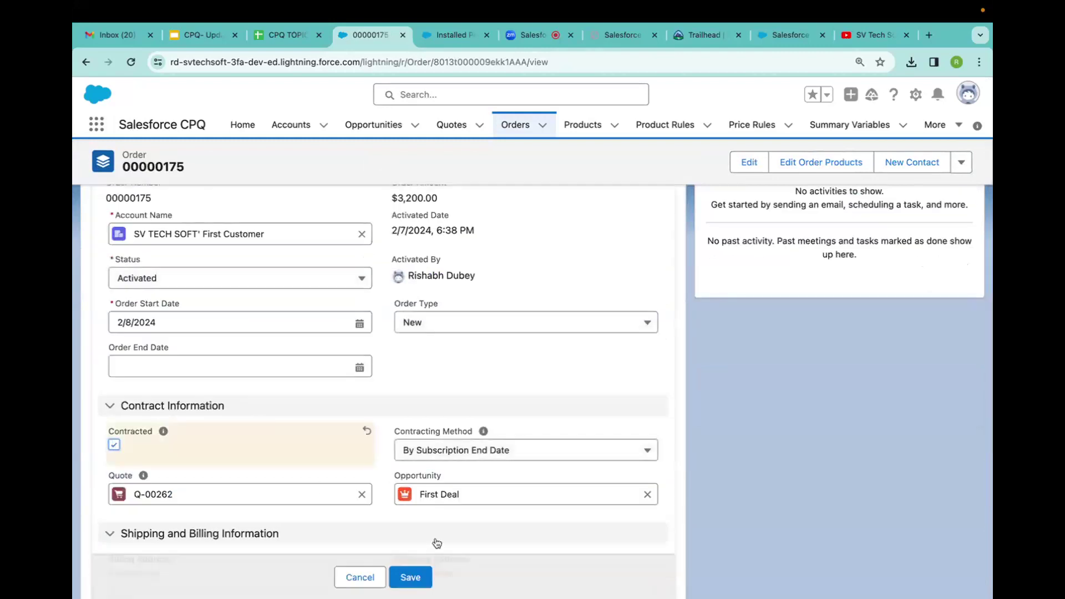
pyautogui.click(411, 577)
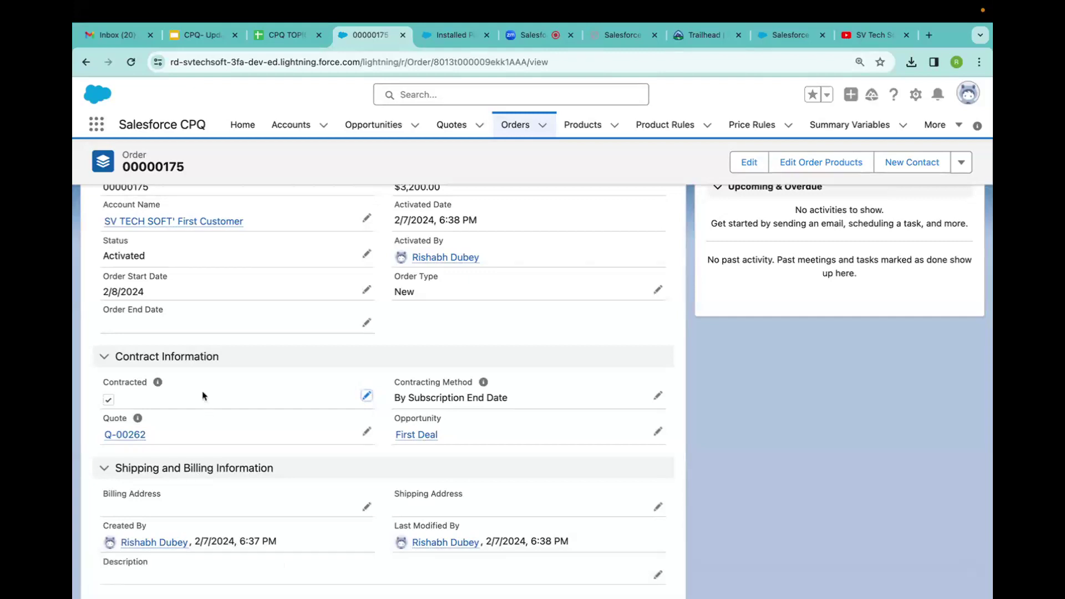
# Open the order's Contracts related list, which still shows 0 contracts.
pyautogui.scroll(5, 203, 396)
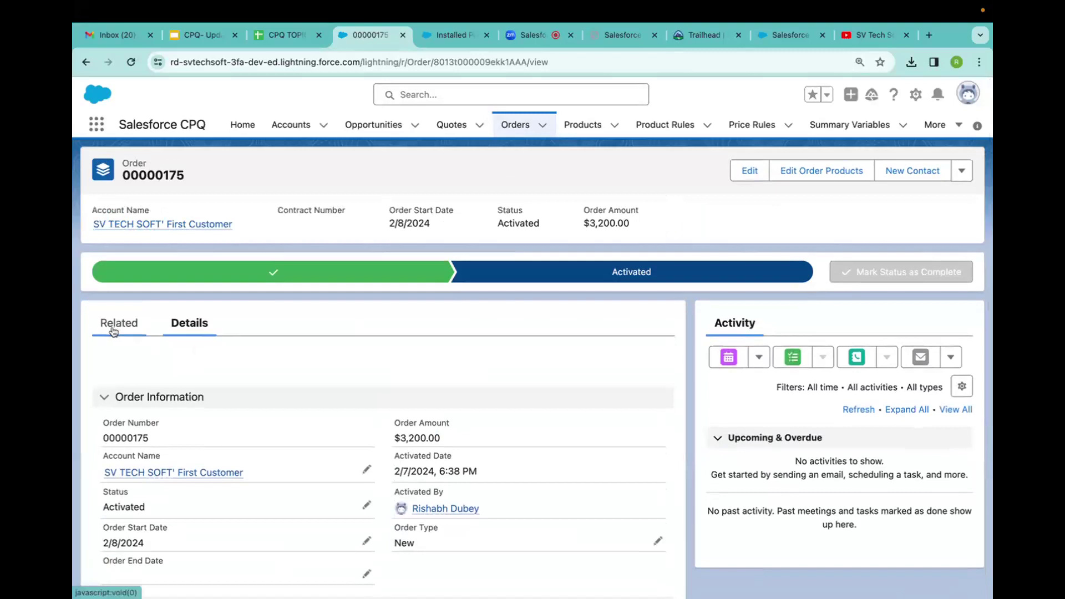
pyautogui.click(114, 327)
pyautogui.scroll(-5, 192, 425)
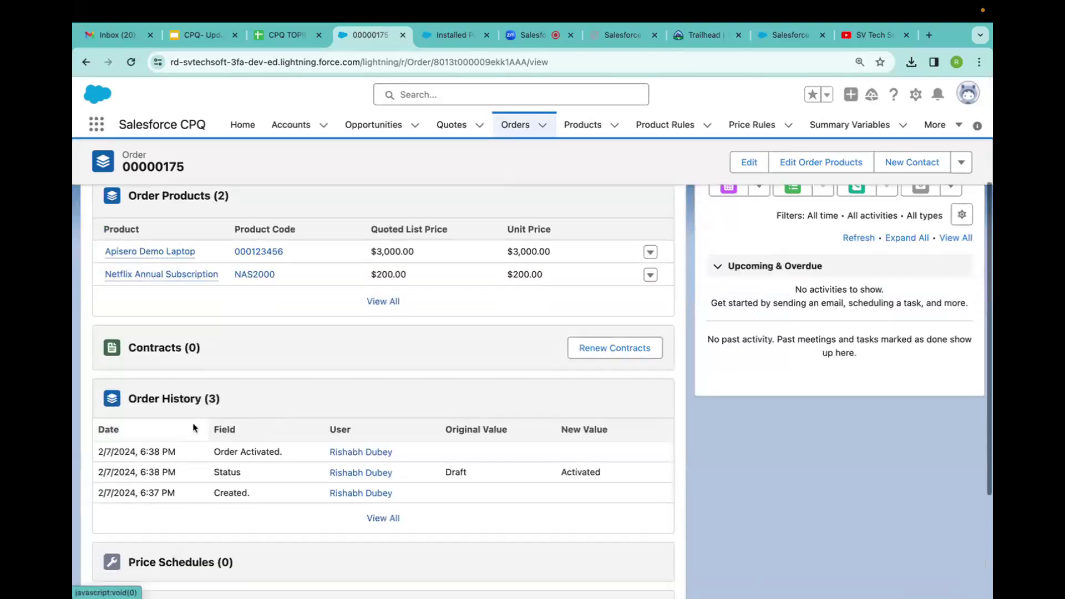
pyautogui.scroll(-3, 189, 428)
pyautogui.scroll(3, 190, 428)
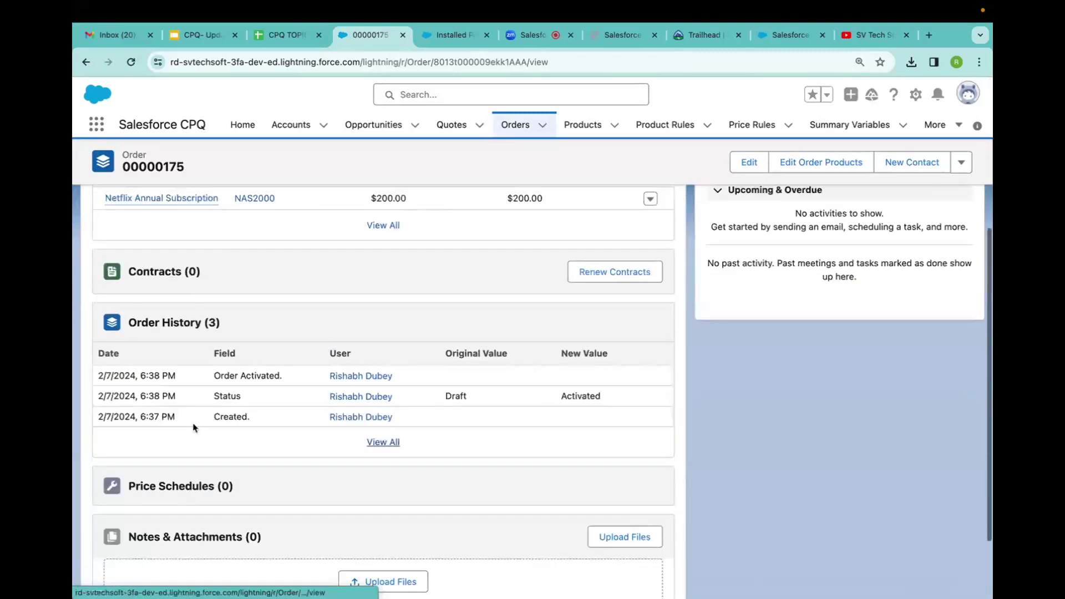
pyautogui.click(167, 298)
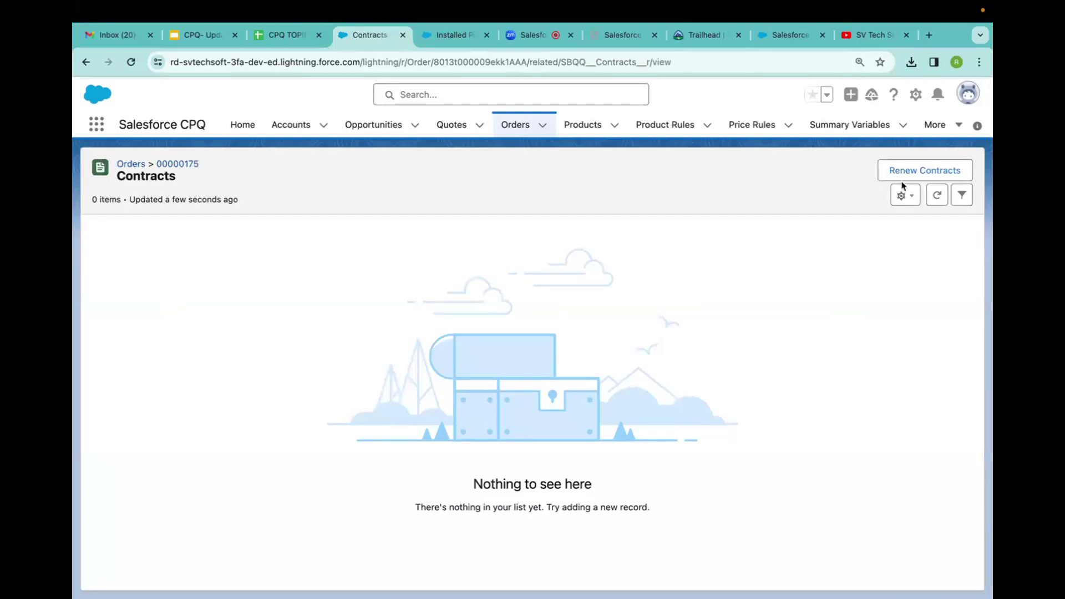
# Refresh the Contracts list, then return to order 00000175.
pyautogui.click(938, 196)
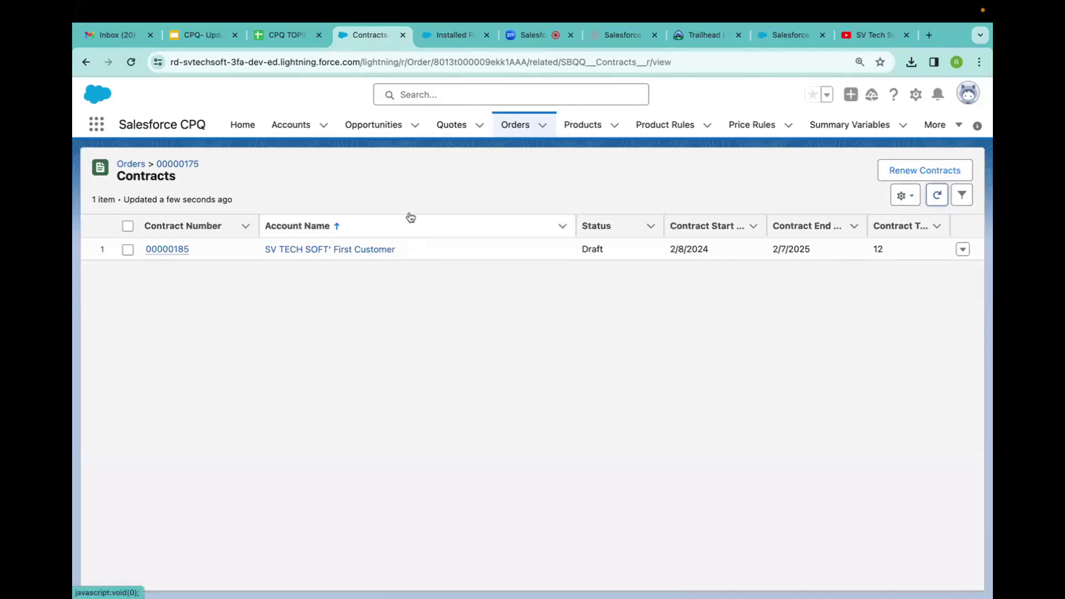
pyautogui.click(87, 62)
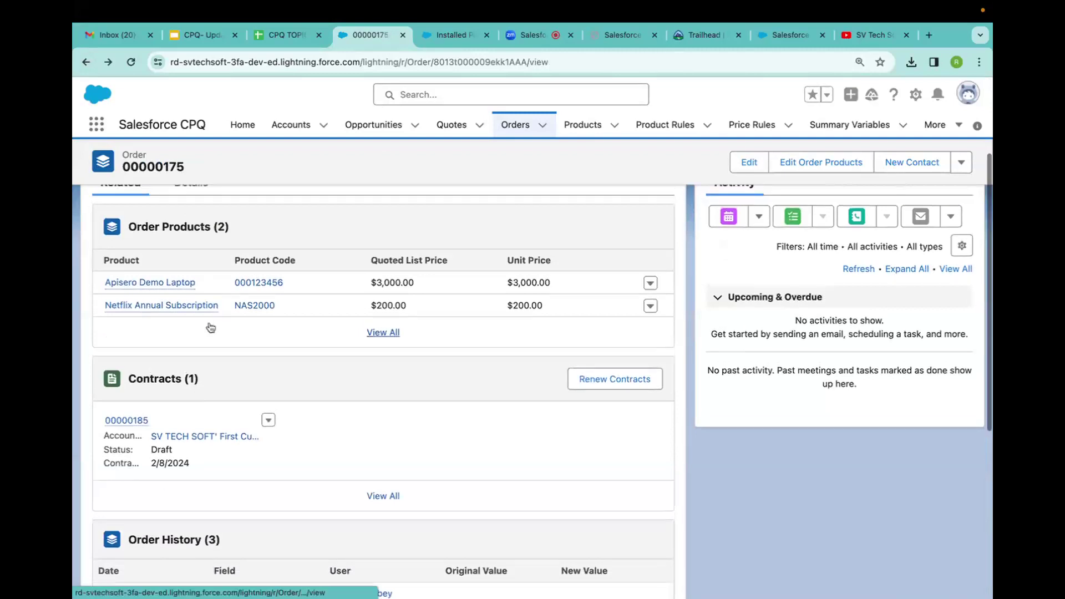
pyautogui.scroll(2, 210, 327)
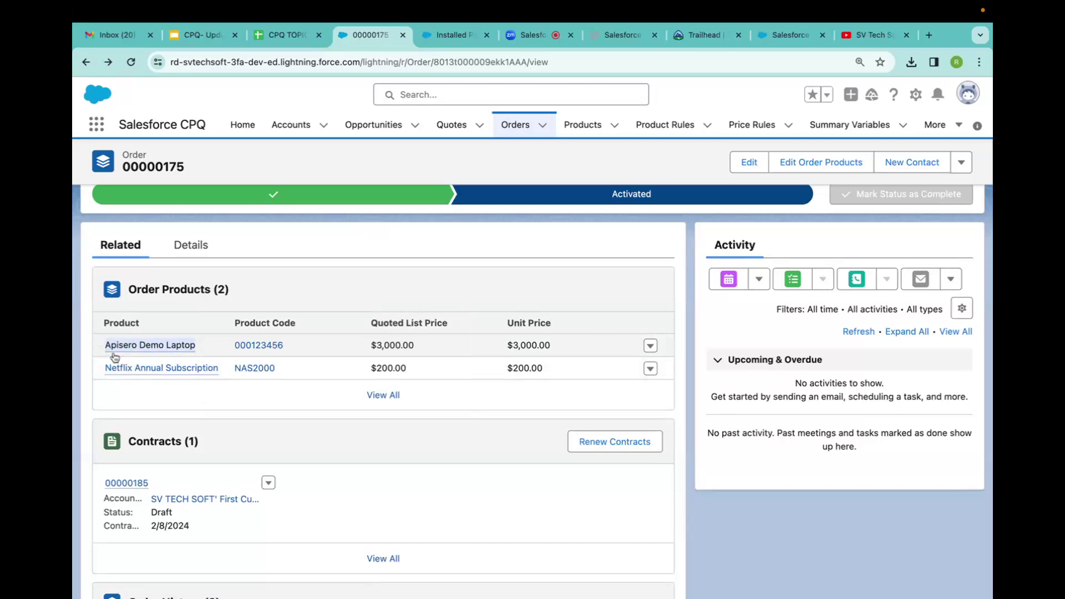
# Review the order's products, then open the new contract 00000185.
pyautogui.moveTo(216, 367)
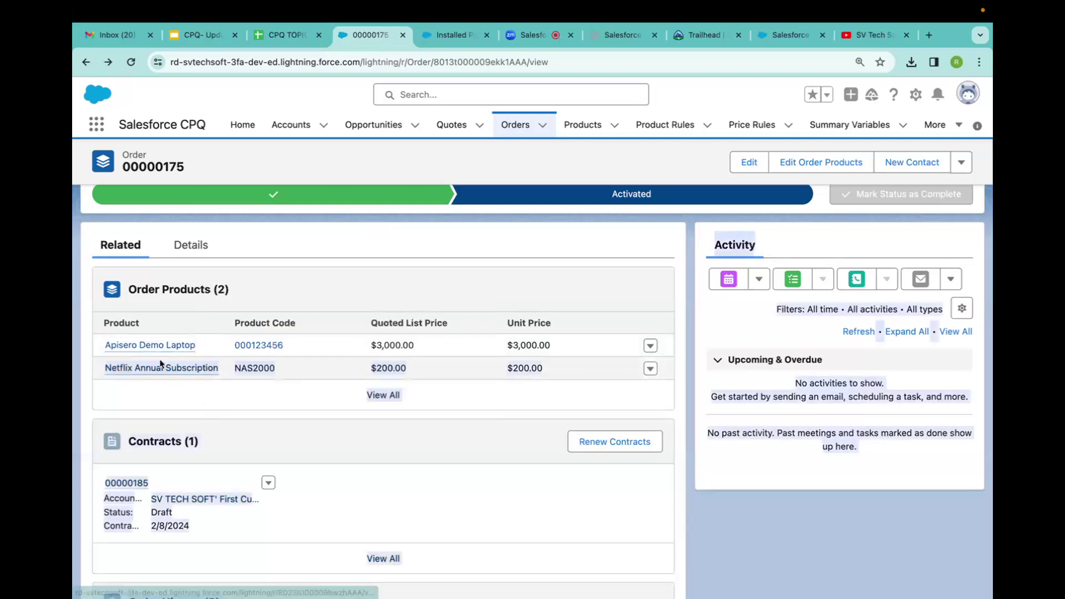
pyautogui.click(106, 367)
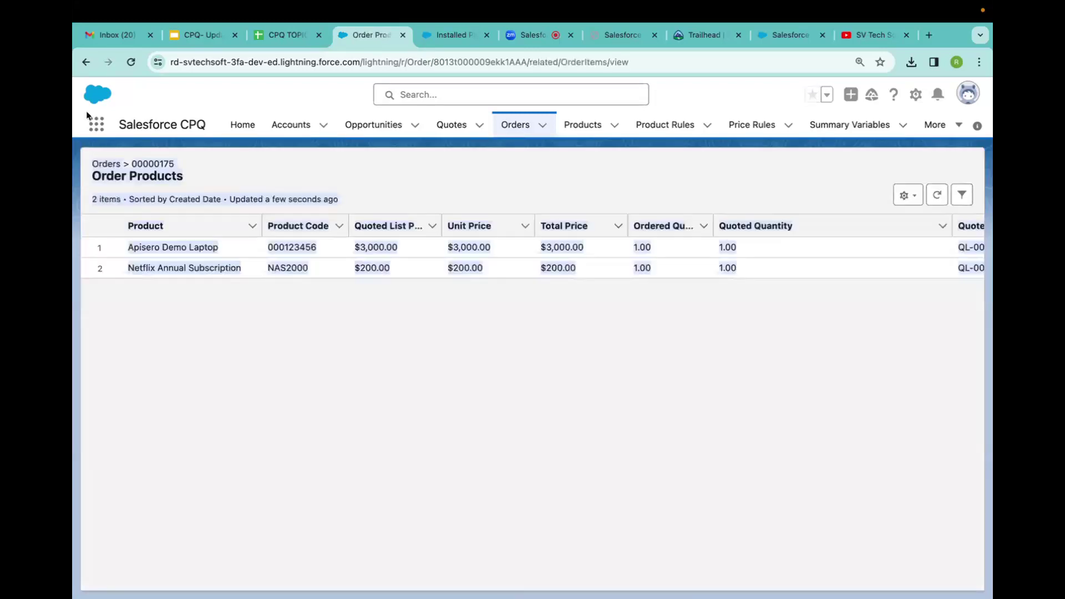
pyautogui.click(86, 62)
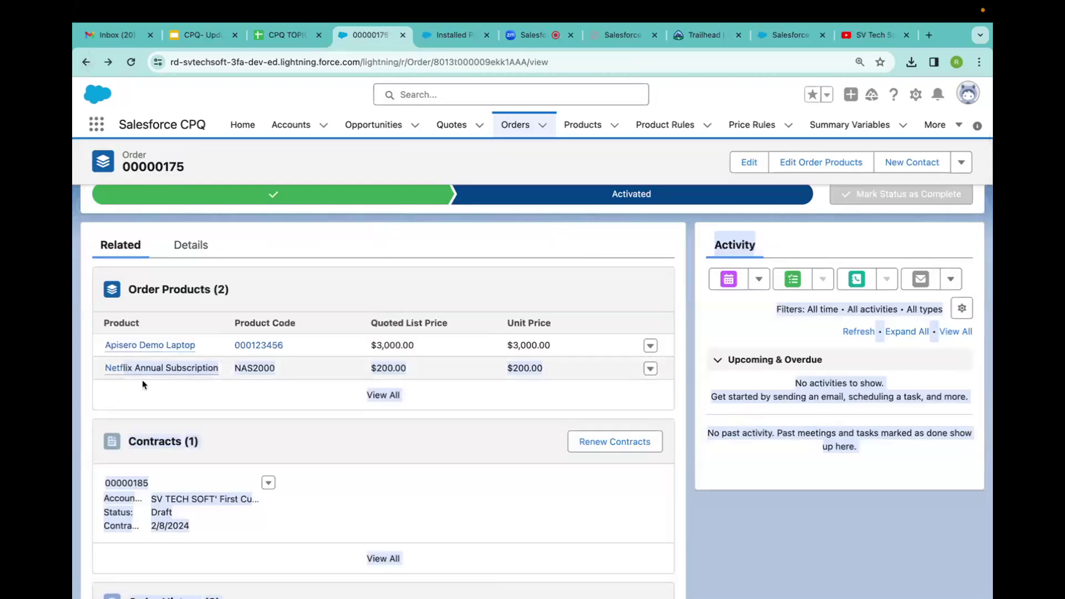
pyautogui.click(144, 406)
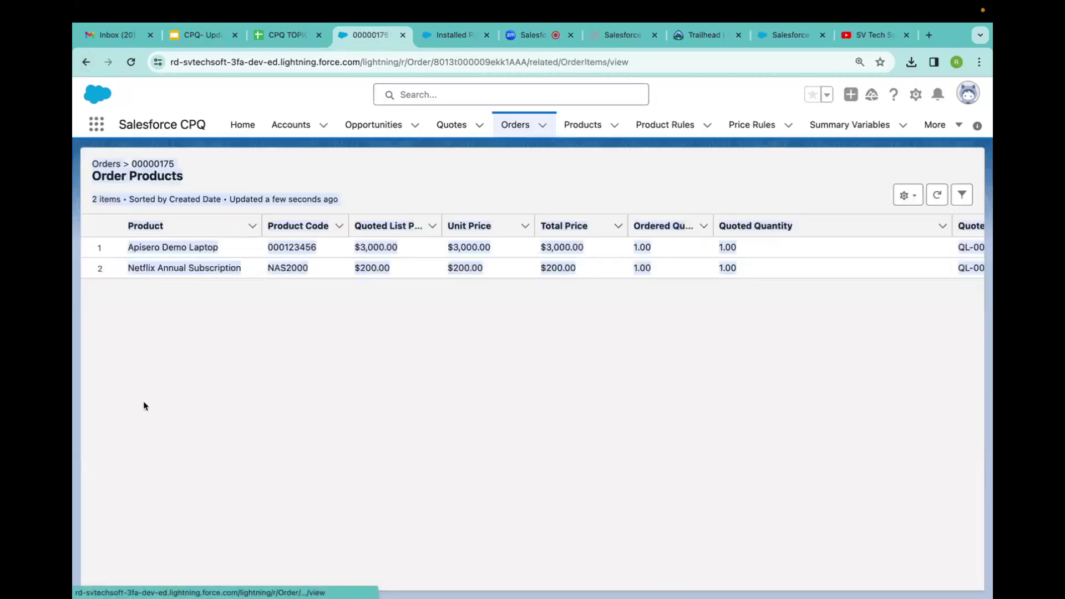
pyautogui.click(140, 95)
pyautogui.click(86, 62)
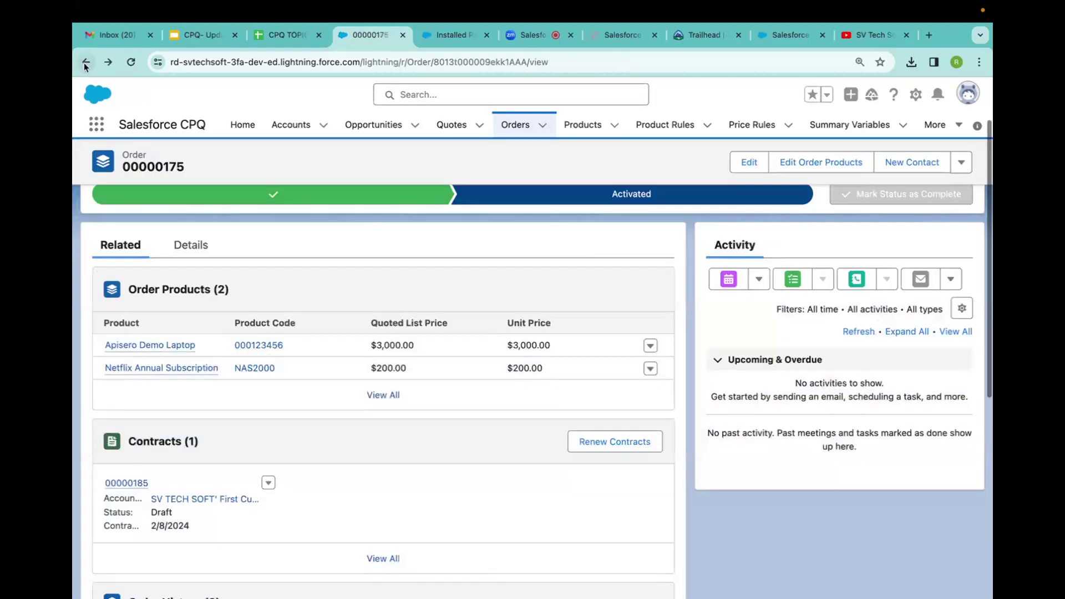
pyautogui.click(127, 484)
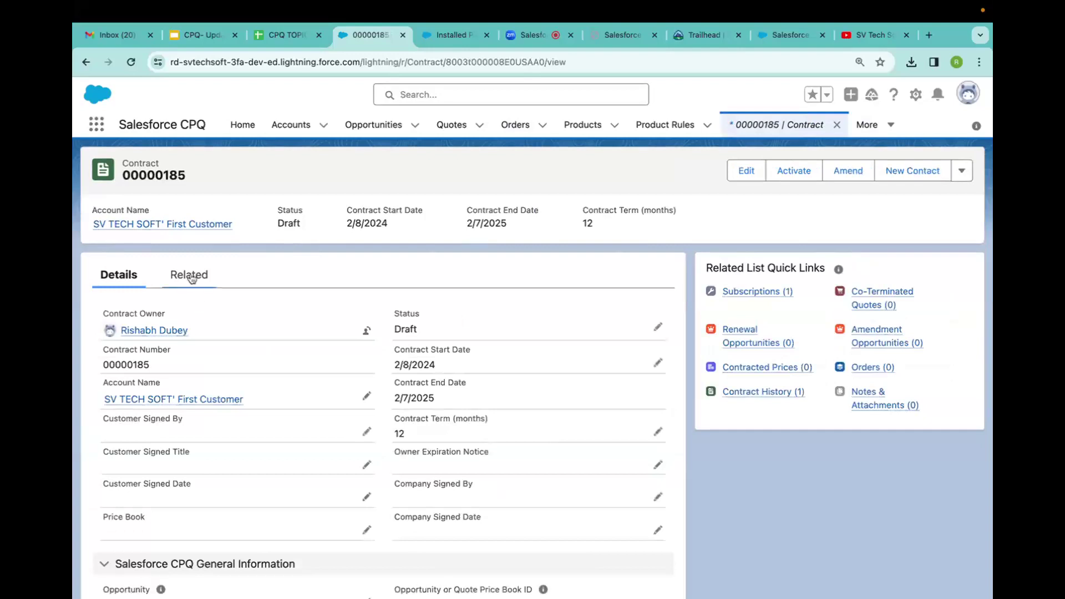
# Check contract 00000185's subscription SUB-0000129 for Netflix Annual Subscription at $200.00, then return to Details.
pyautogui.click(190, 277)
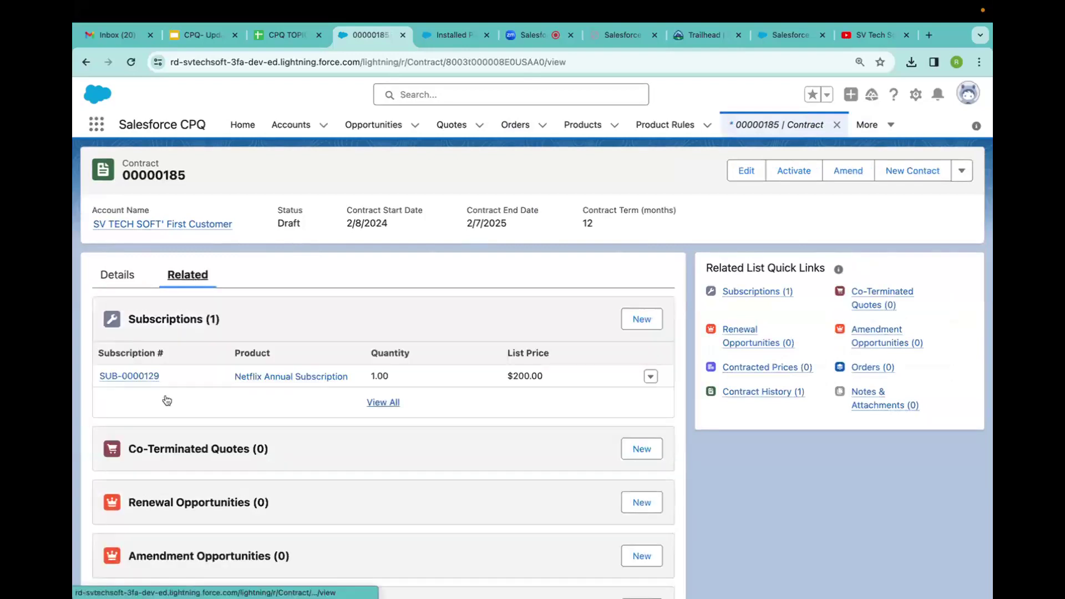
pyautogui.moveTo(229, 377); pyautogui.dragTo(360, 381)
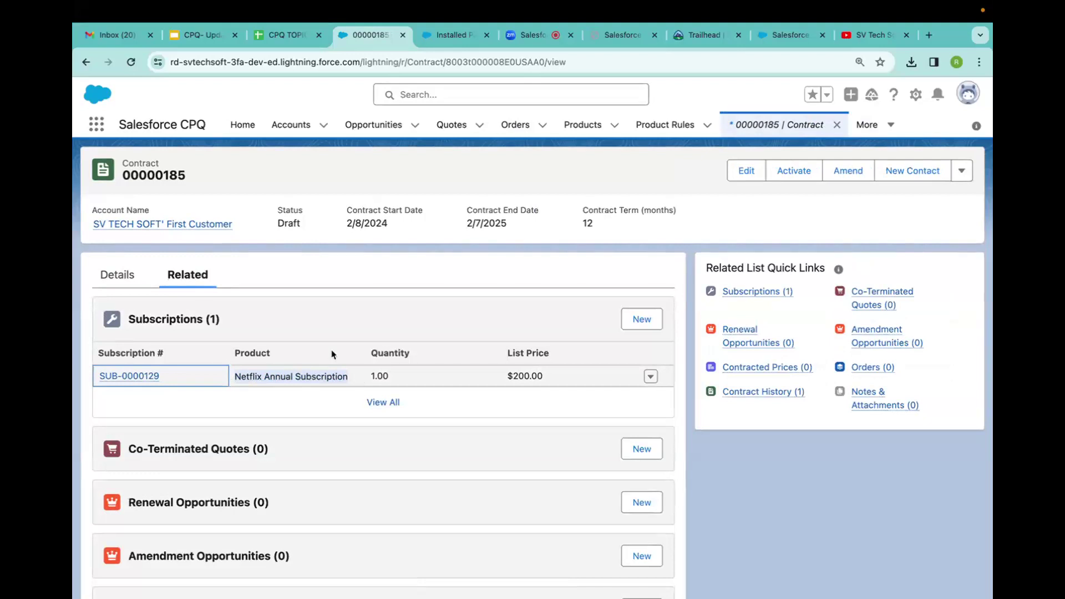
pyautogui.click(109, 274)
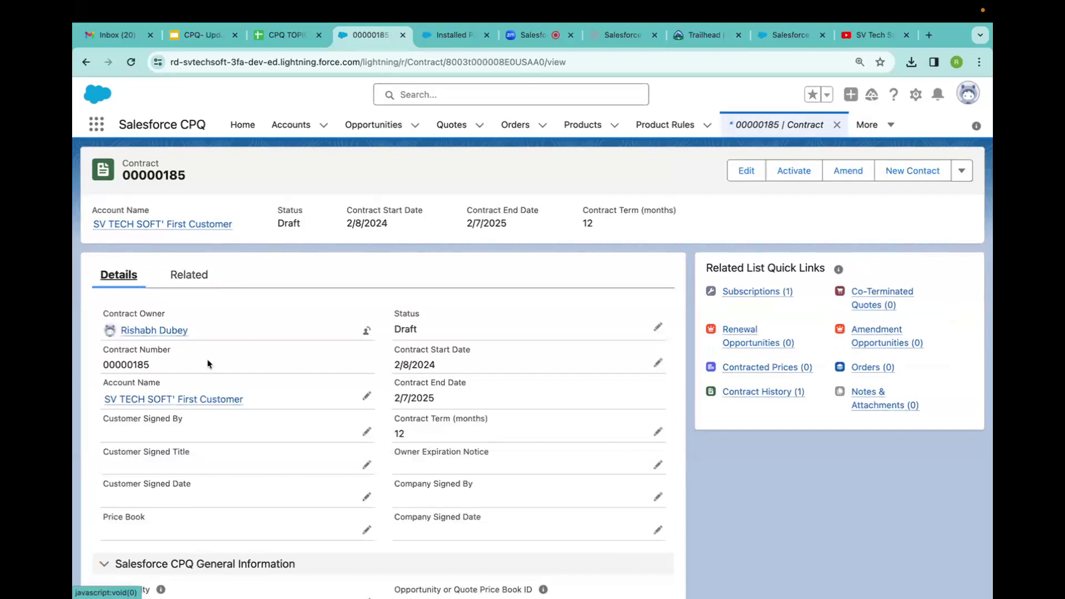
# Open the SV TECH SOFT' First Customer account's related lists.
pyautogui.click(141, 400)
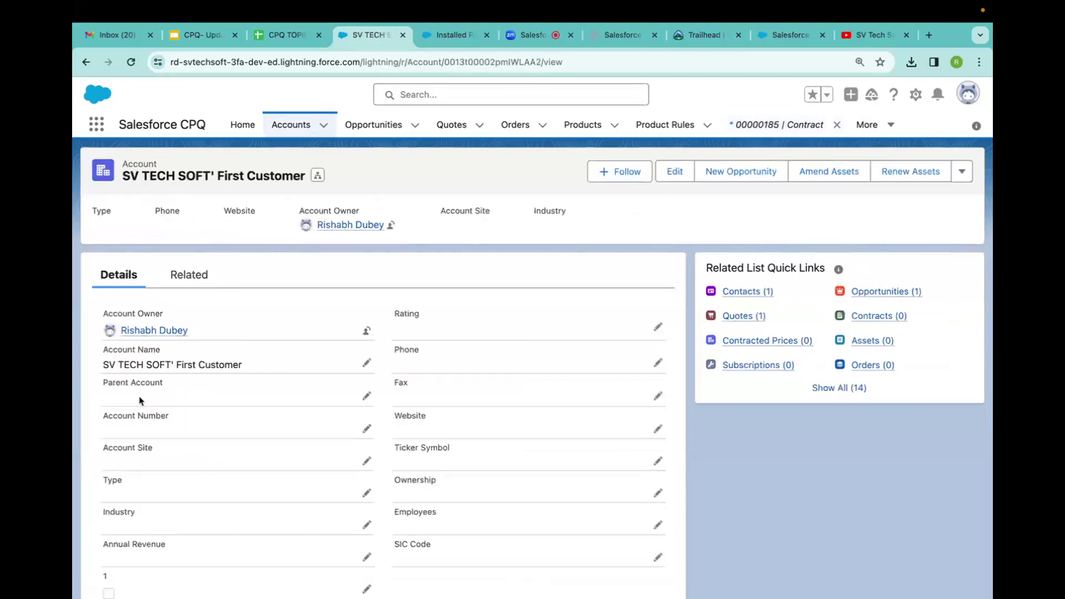
pyautogui.click(189, 275)
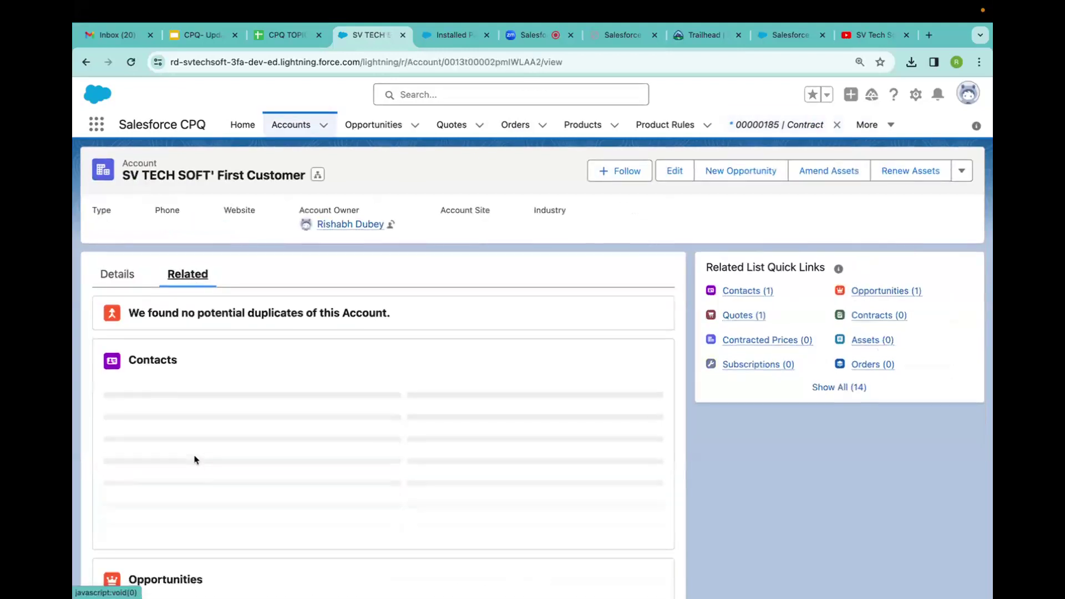
pyautogui.scroll(-10, 194, 460)
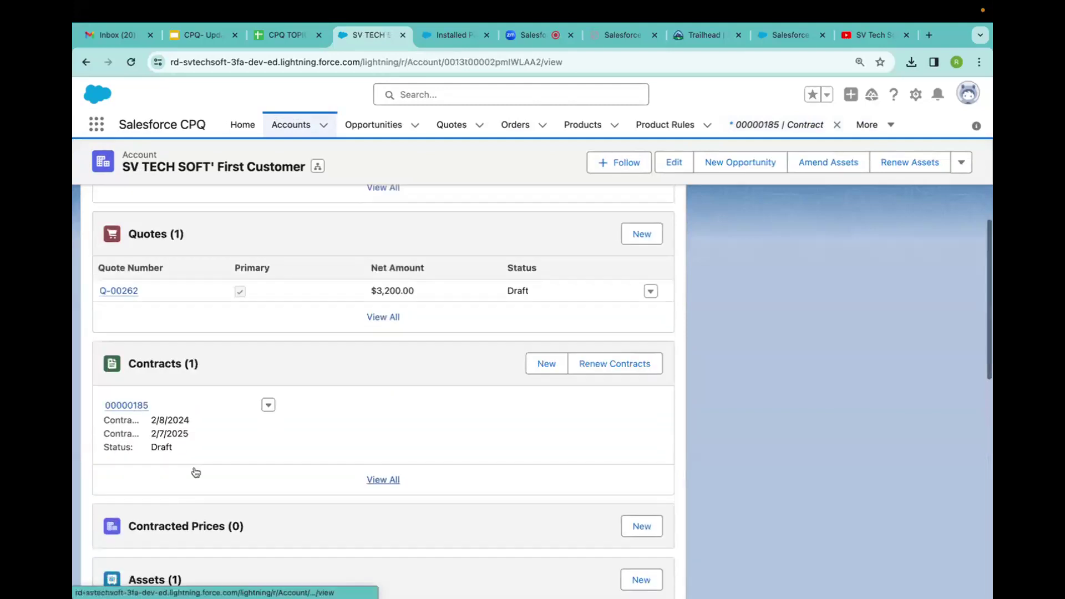
# Open quote Q-00262 and review its Apisero Demo Laptop and Netflix Annual Subscription lines.
pyautogui.moveTo(136, 447)
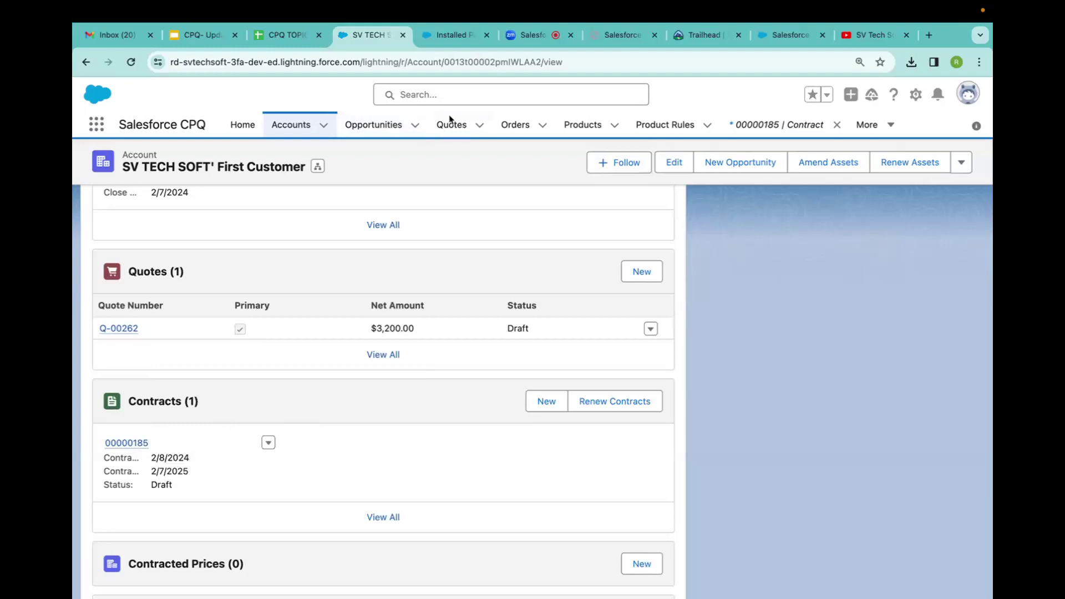
pyautogui.click(118, 329)
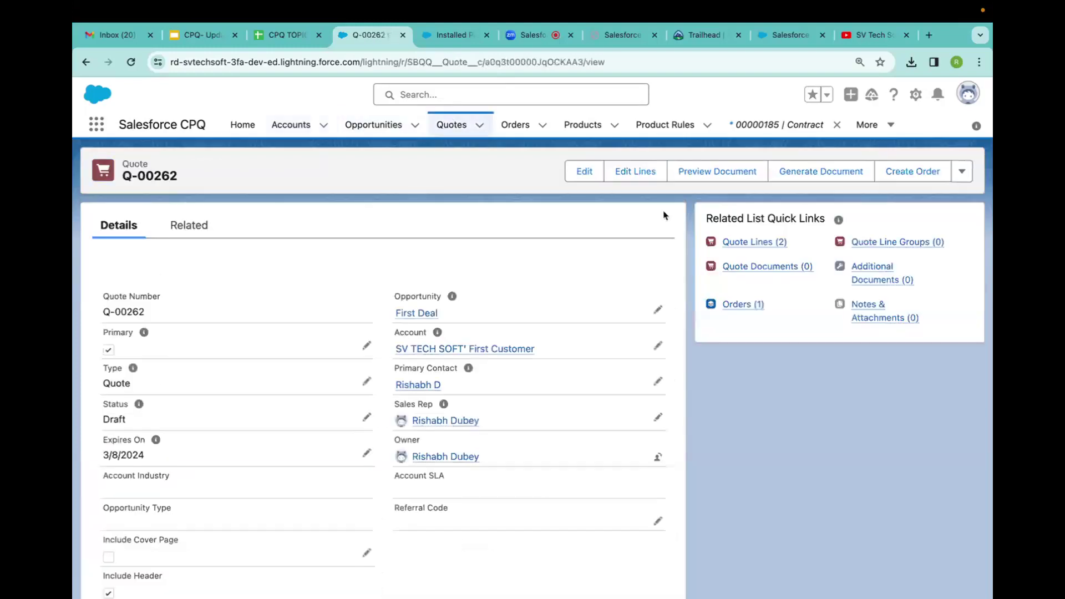
pyautogui.moveTo(747, 246)
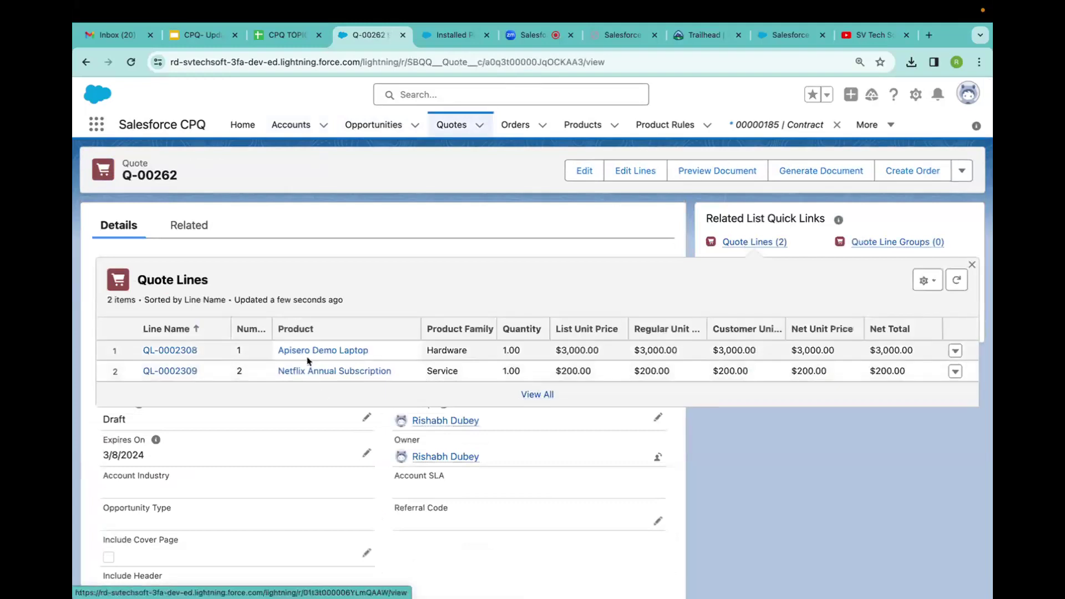
pyautogui.moveTo(373, 352); pyautogui.dragTo(272, 356)
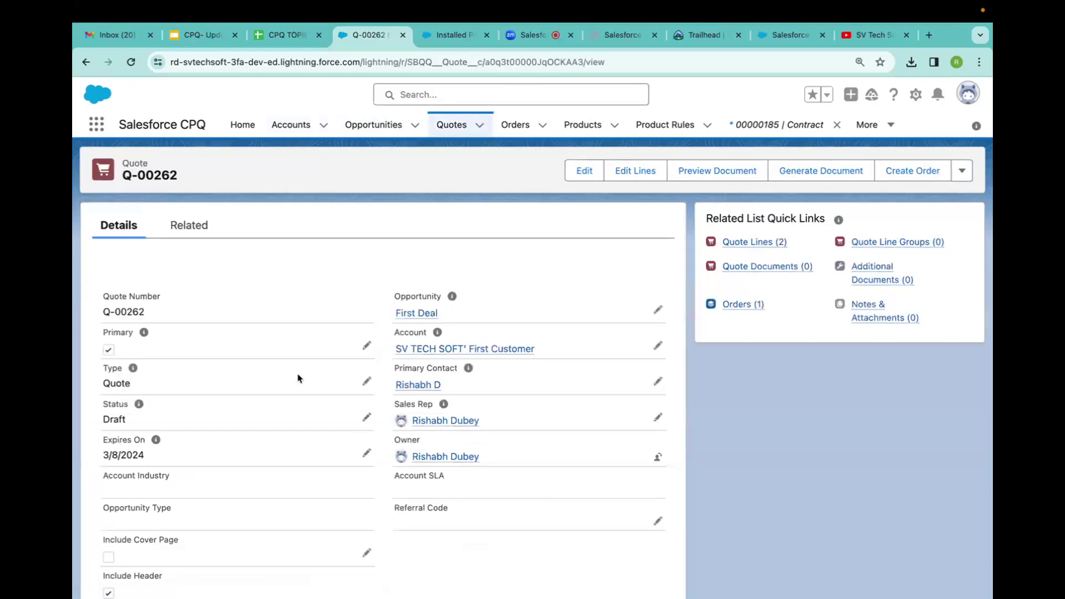
pyautogui.moveTo(749, 244)
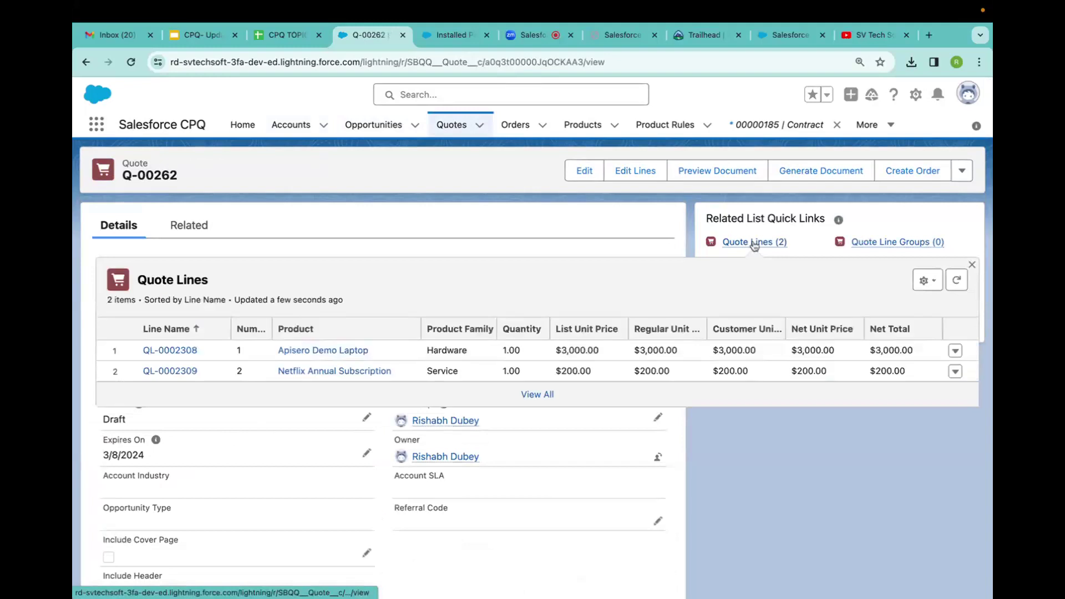
pyautogui.moveTo(404, 374); pyautogui.dragTo(256, 382)
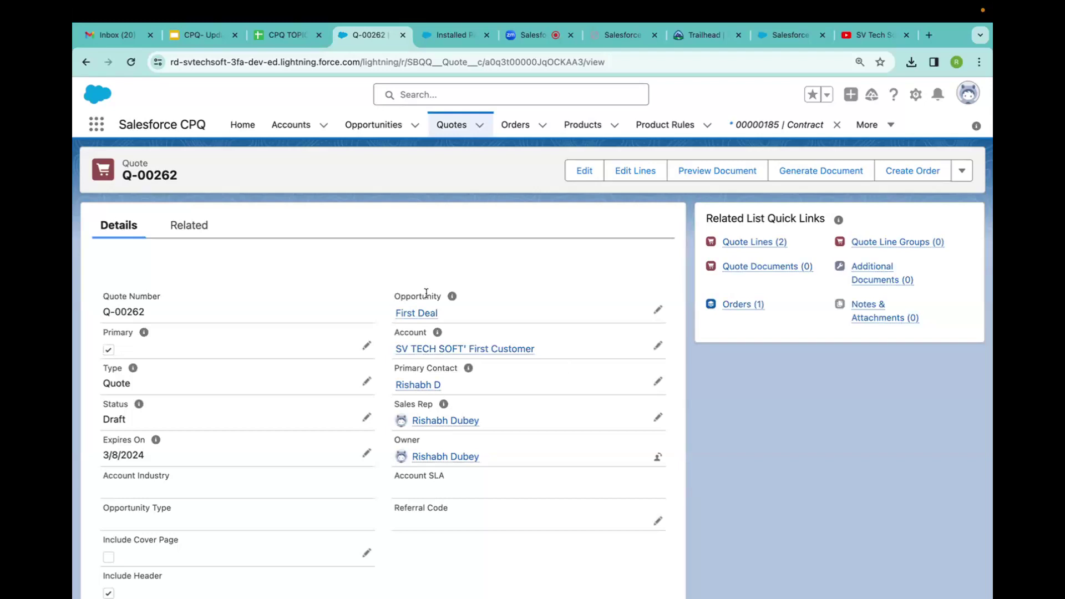
# Back on the account, confirm asset Apisero Demo Laptop and subscription SUB-0000129.
pyautogui.click(85, 62)
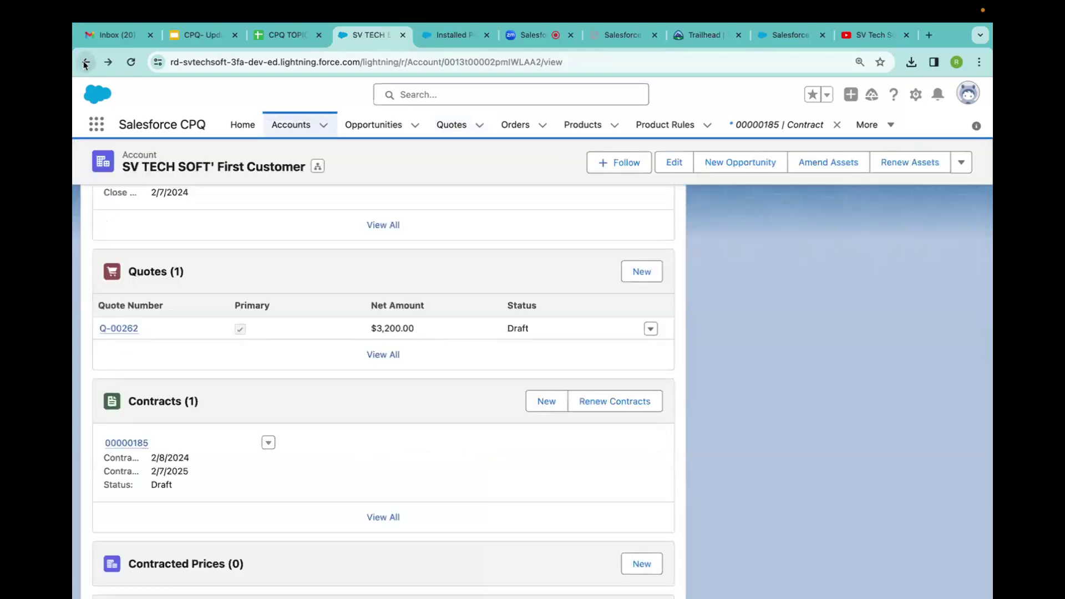
pyautogui.scroll(-2, 231, 363)
pyautogui.scroll(-6, 232, 364)
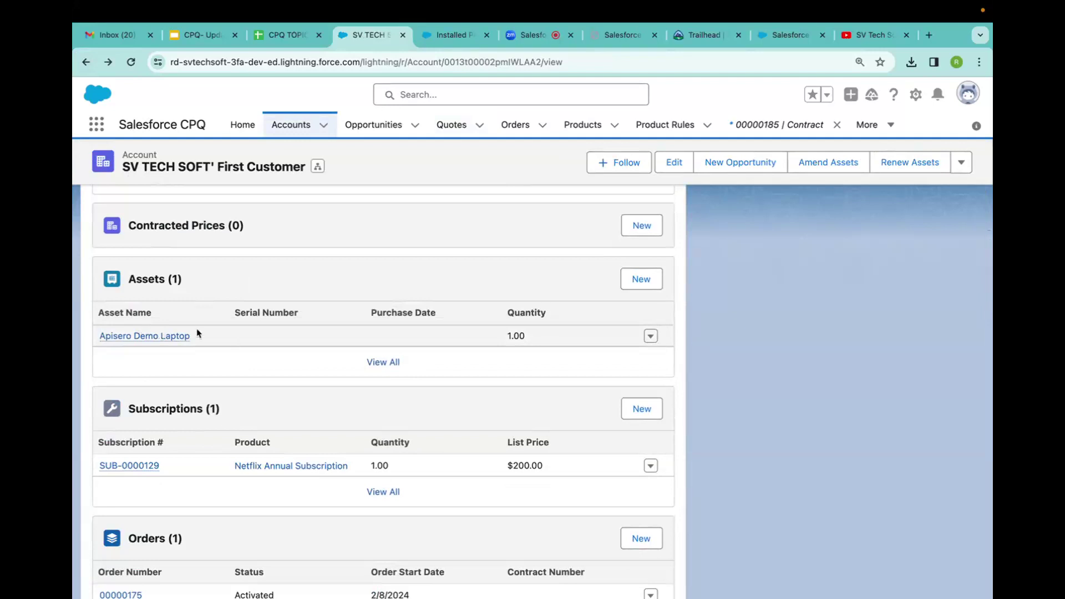
pyautogui.moveTo(102, 335)
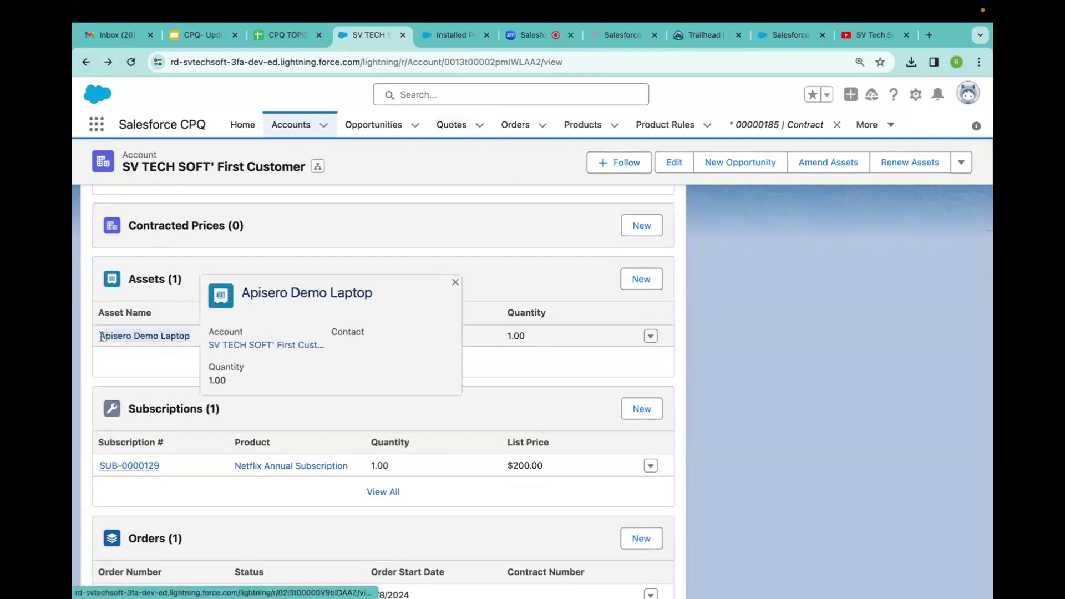
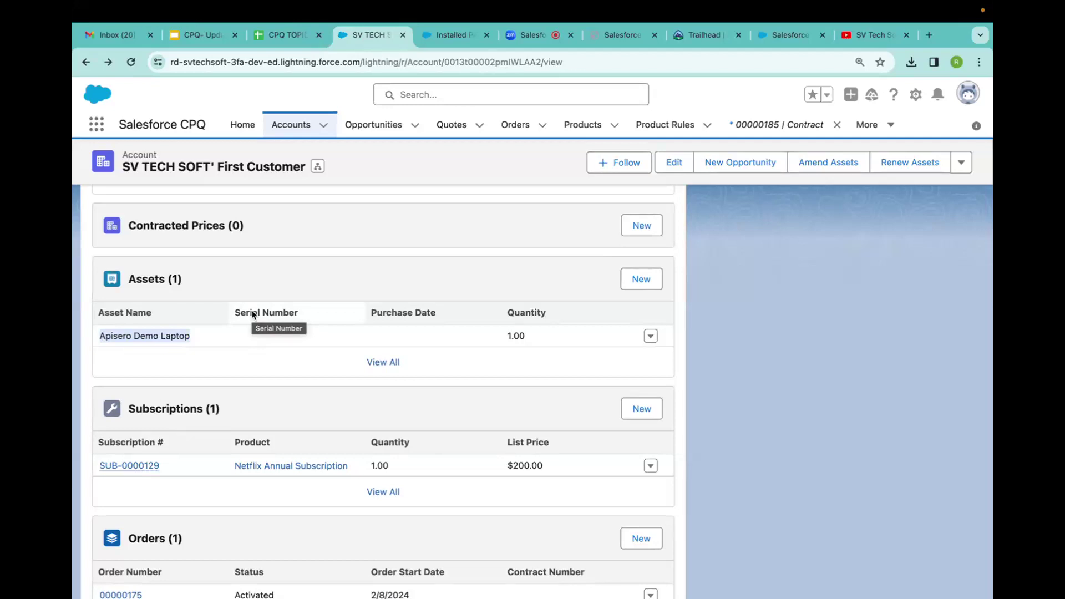
# Glance at the Zoom meeting, installed packages page and CPQ process flow slide, then return to the account.
pyautogui.click(527, 35)
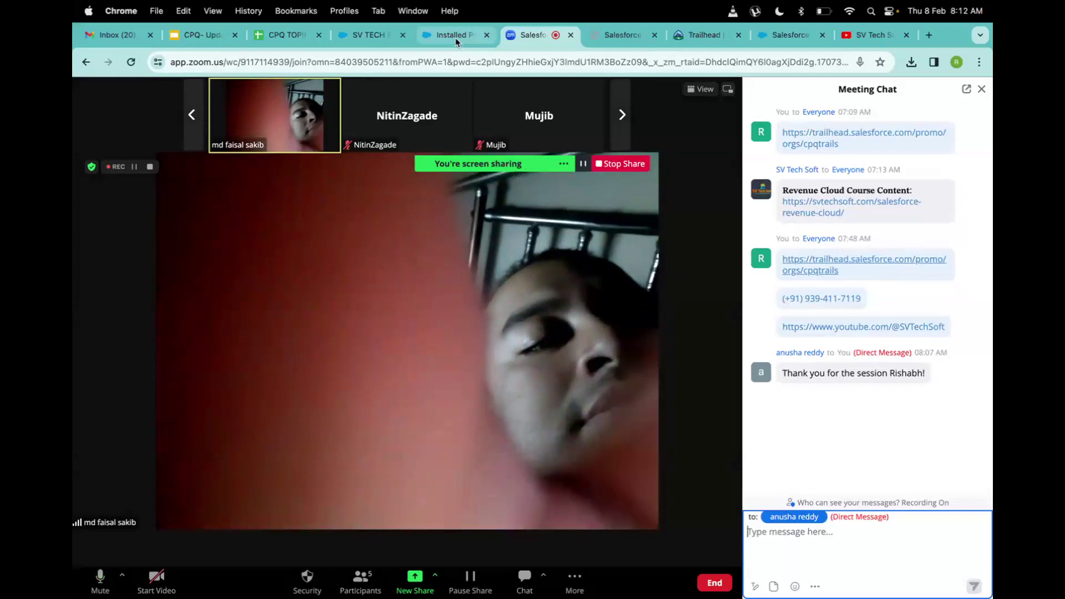
pyautogui.click(456, 40)
pyautogui.click(530, 37)
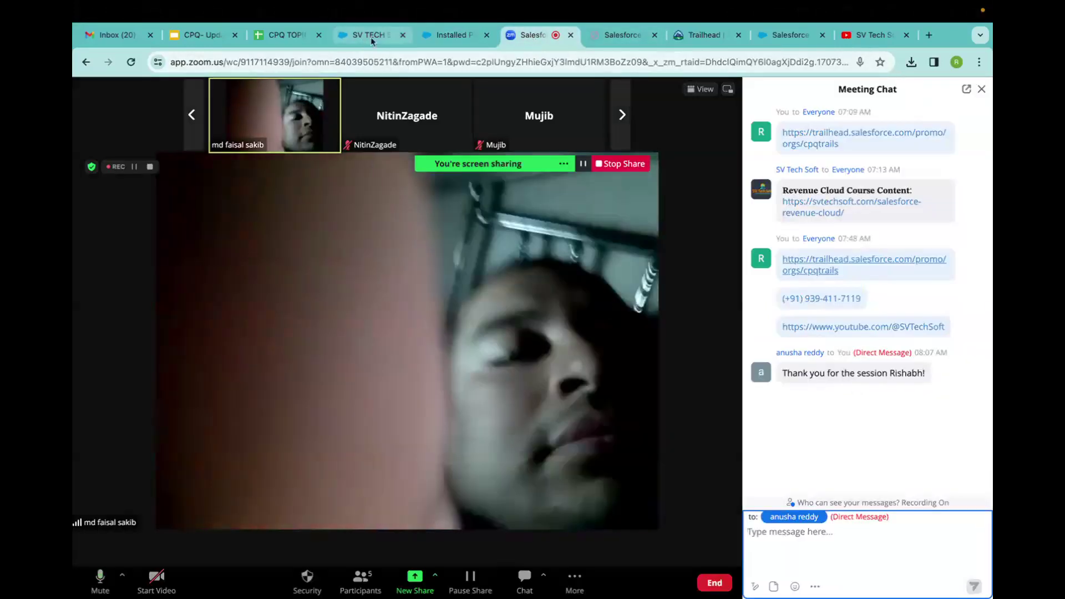
pyautogui.click(368, 36)
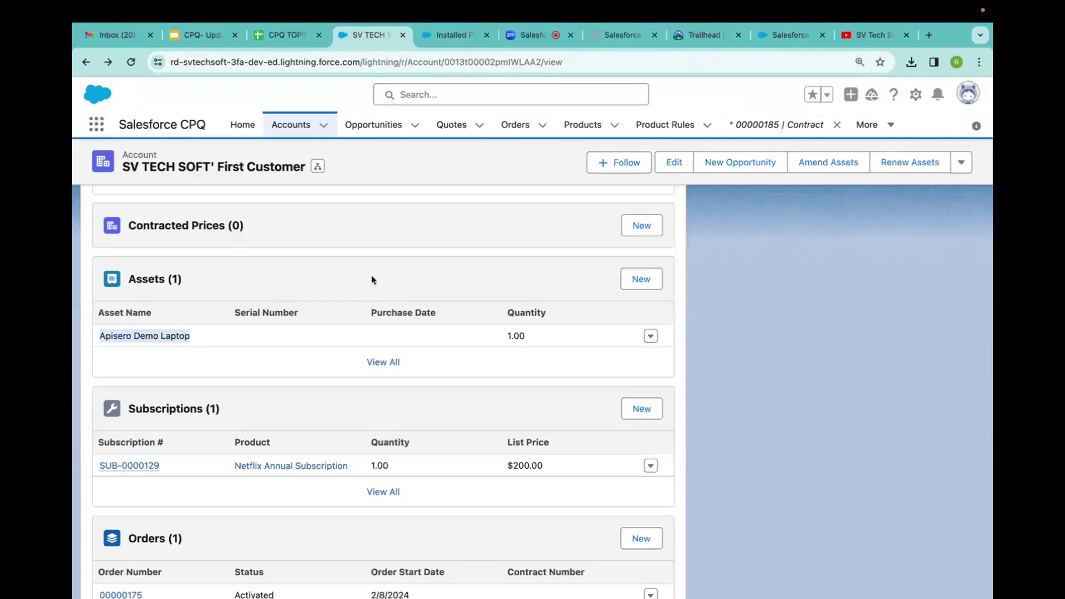
pyautogui.click(210, 36)
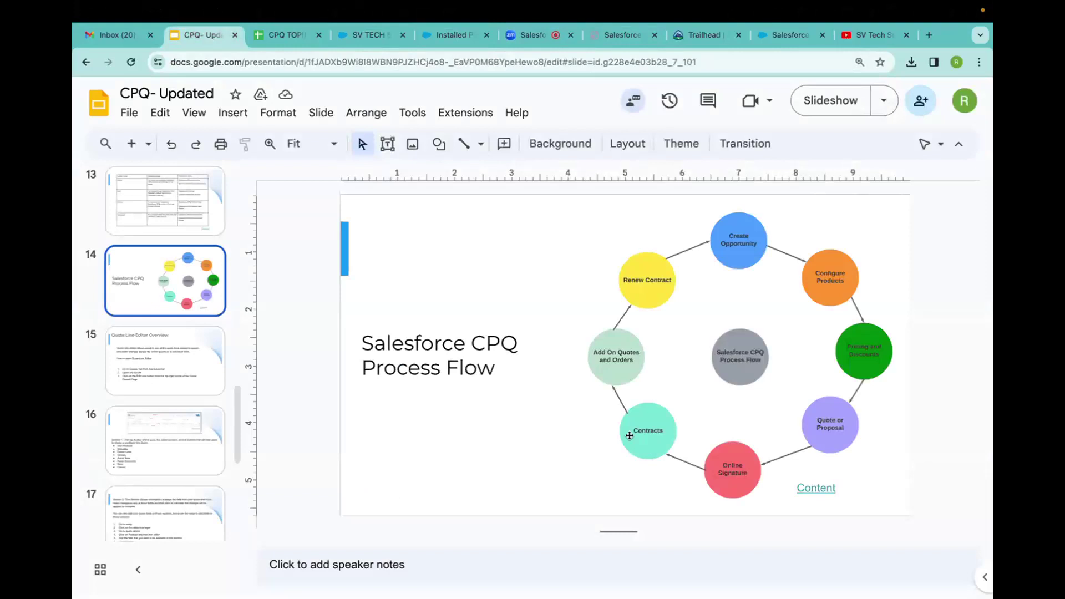
pyautogui.click(372, 37)
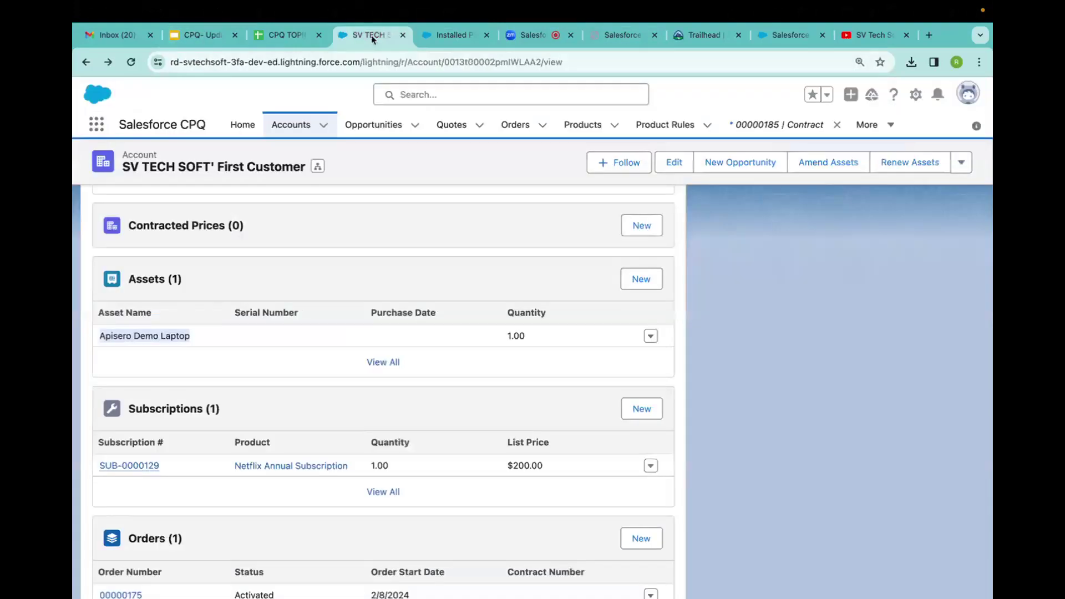
pyautogui.scroll(6, 111, 328)
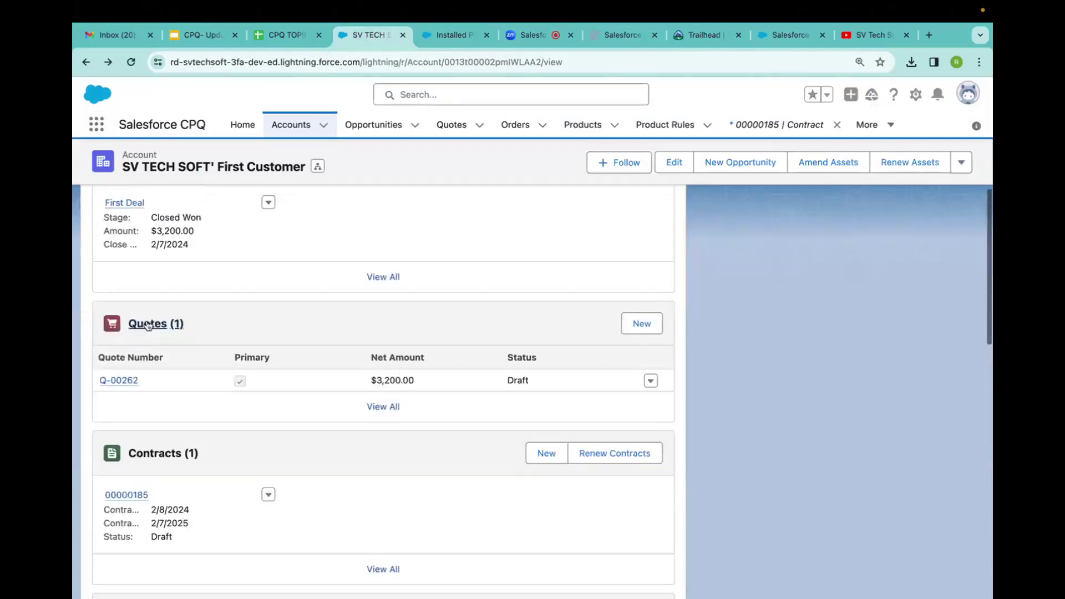
# Open contract 00000185 and review its related records and its 2/8/2024 to 2/7/2025 dates.
pyautogui.click(125, 507)
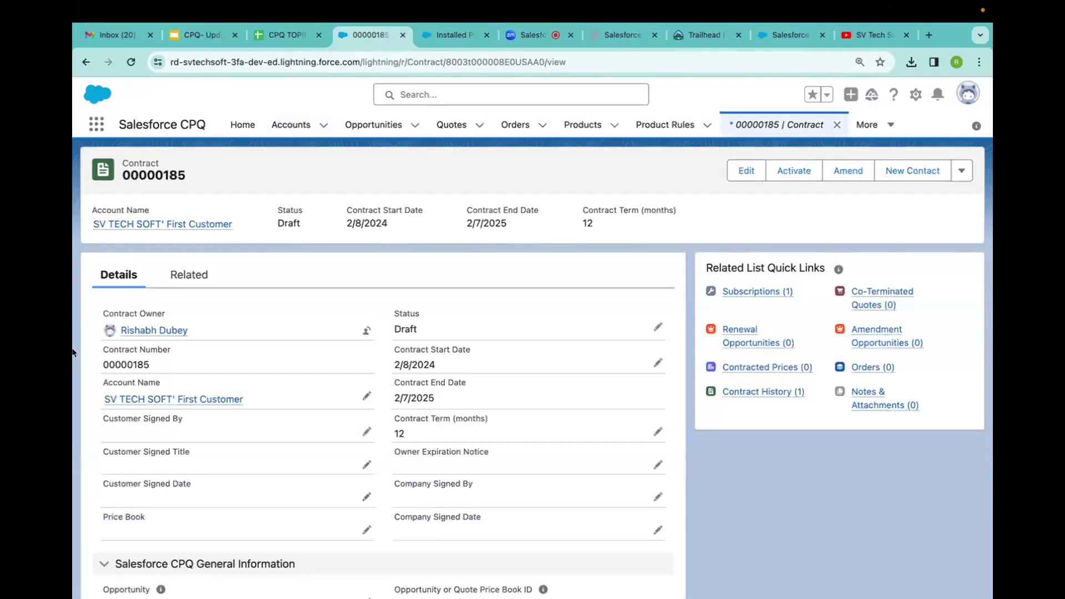
pyautogui.scroll(-5, 288, 411)
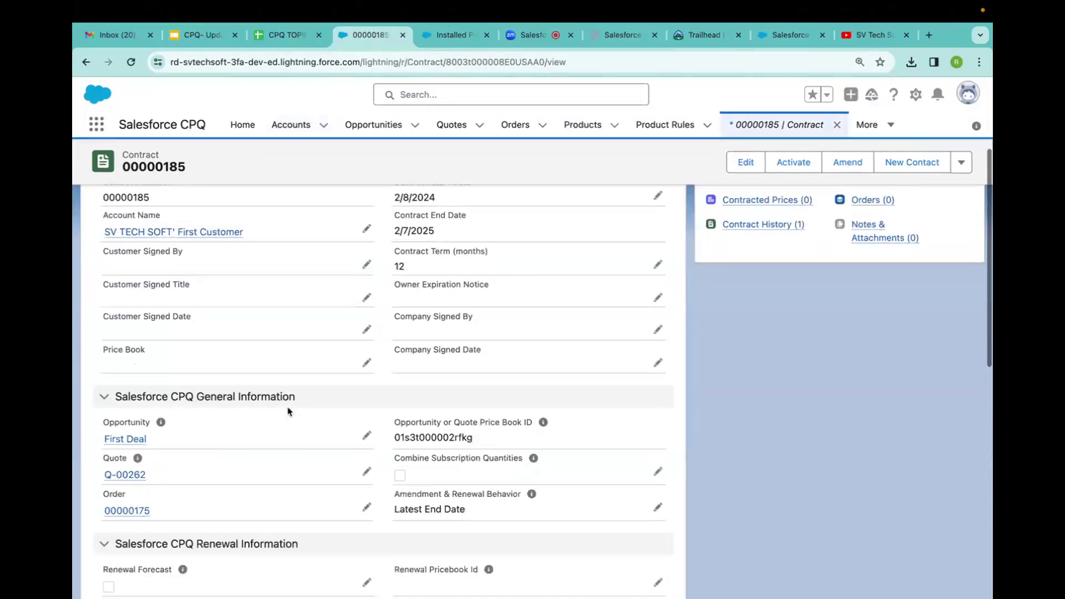
pyautogui.scroll(-3, 288, 411)
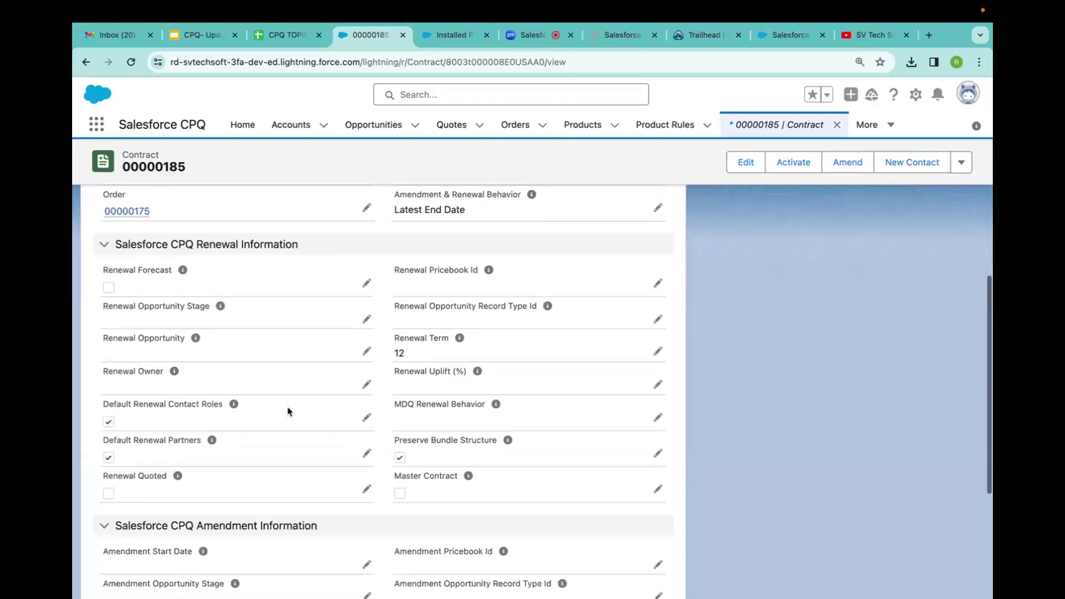
pyautogui.scroll(10, 288, 411)
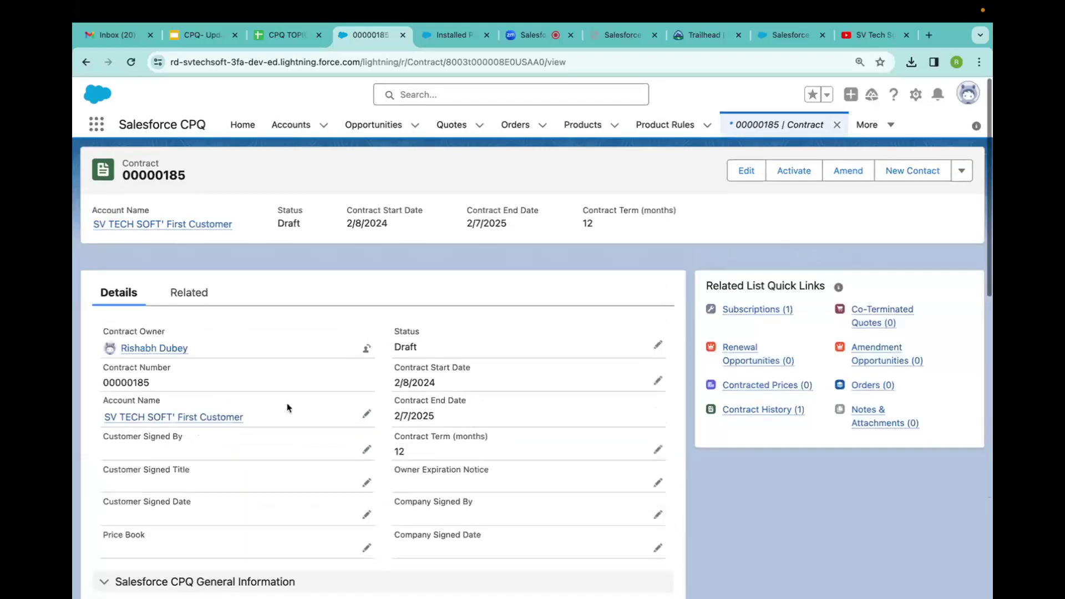
pyautogui.click(174, 280)
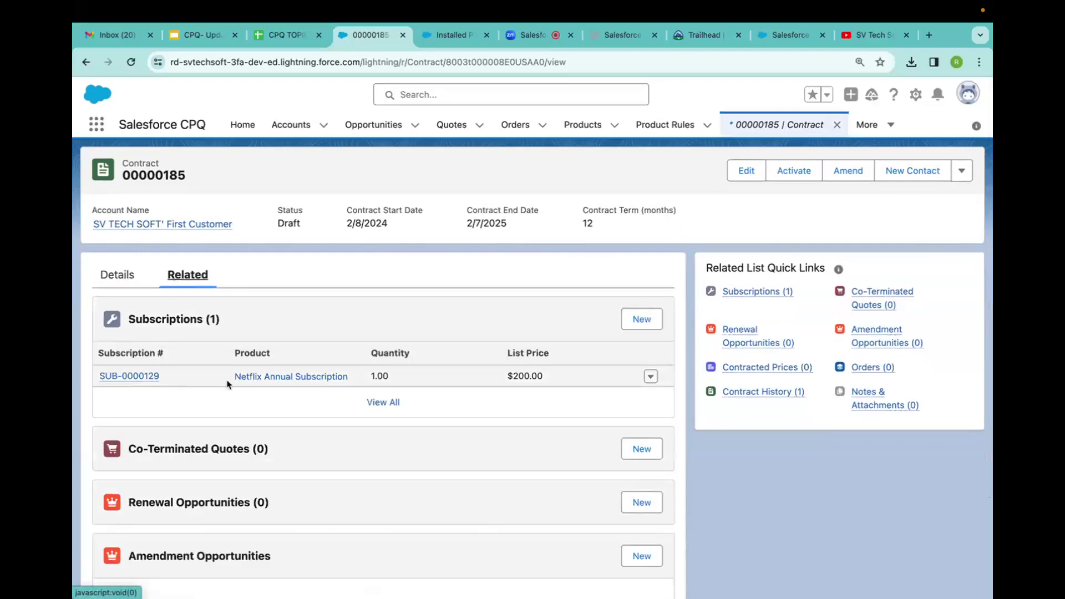
pyautogui.click(119, 276)
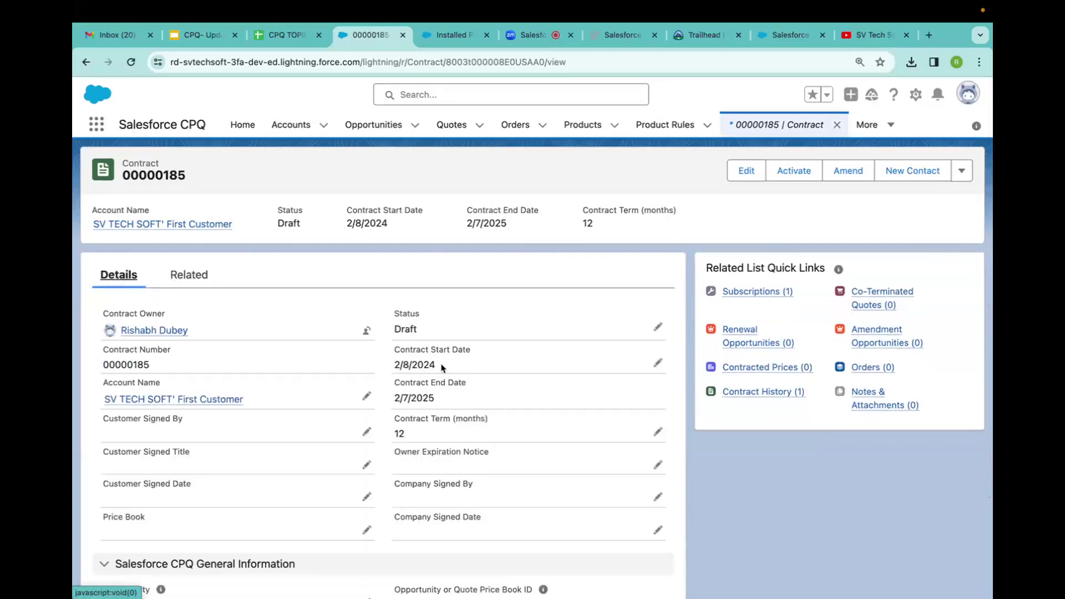
pyautogui.moveTo(441, 367); pyautogui.dragTo(398, 361)
pyautogui.moveTo(395, 397); pyautogui.dragTo(439, 400)
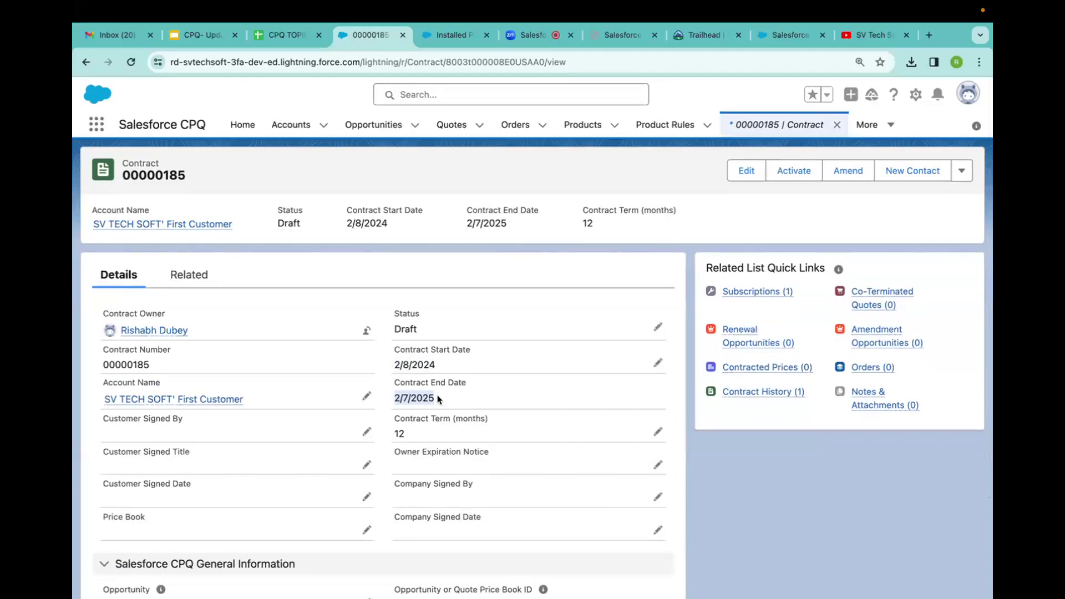
pyautogui.moveTo(444, 401); pyautogui.dragTo(393, 403)
# Scroll through the contract's CPQ sections and revisit its start and end date fields.
pyautogui.scroll(-7, 392, 403)
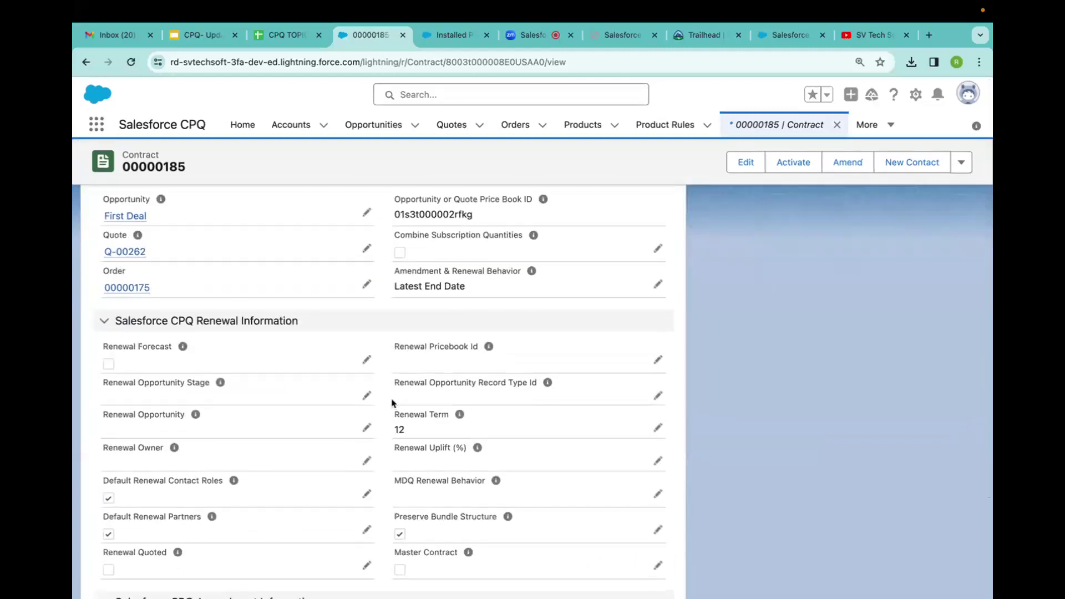
pyautogui.scroll(-3, 392, 404)
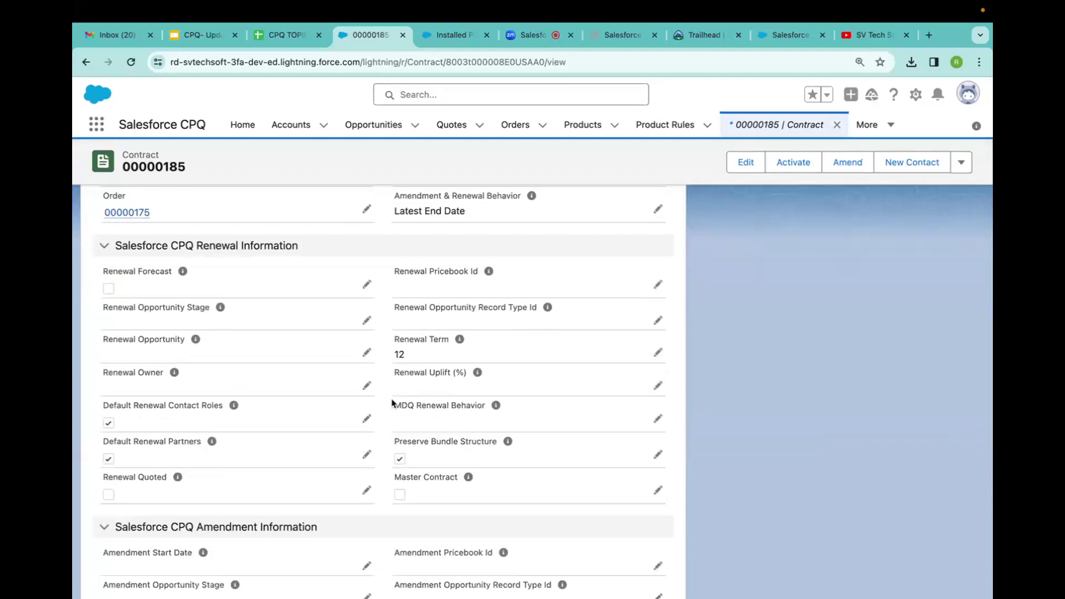
pyautogui.scroll(10, 392, 404)
pyautogui.scroll(-10, 392, 403)
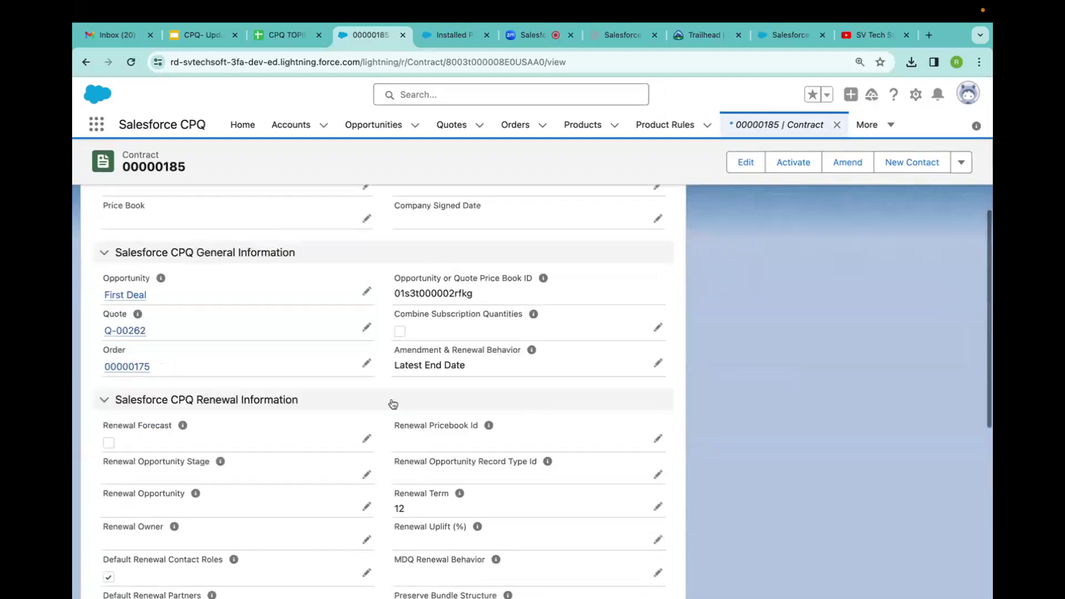
pyautogui.scroll(-2, 270, 356)
pyautogui.rightClick(270, 355)
pyautogui.click(269, 256)
pyautogui.scroll(-4, 289, 328)
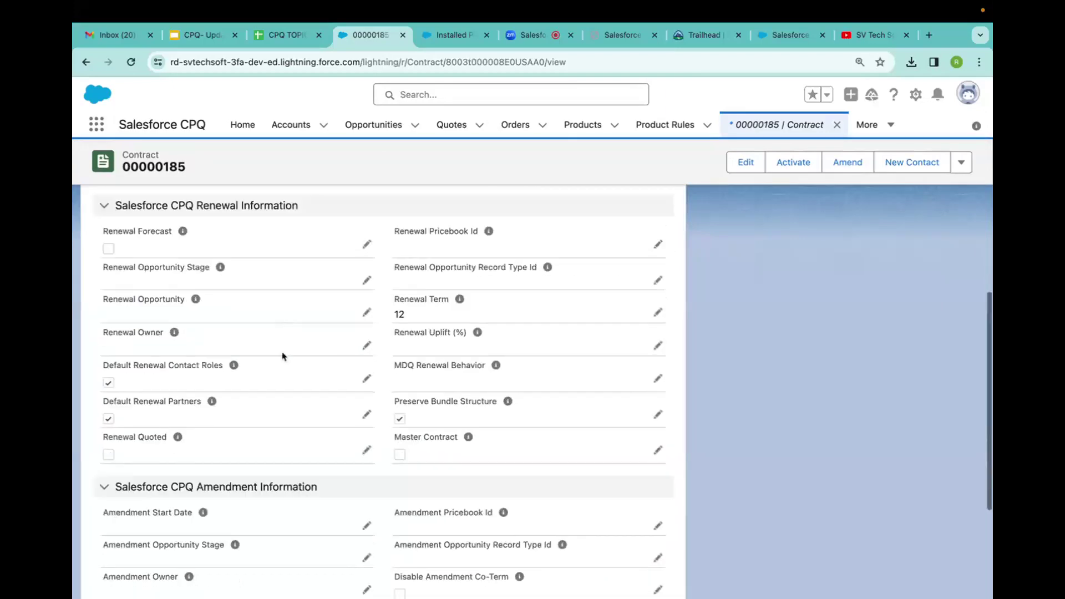
pyautogui.scroll(-3, 264, 502)
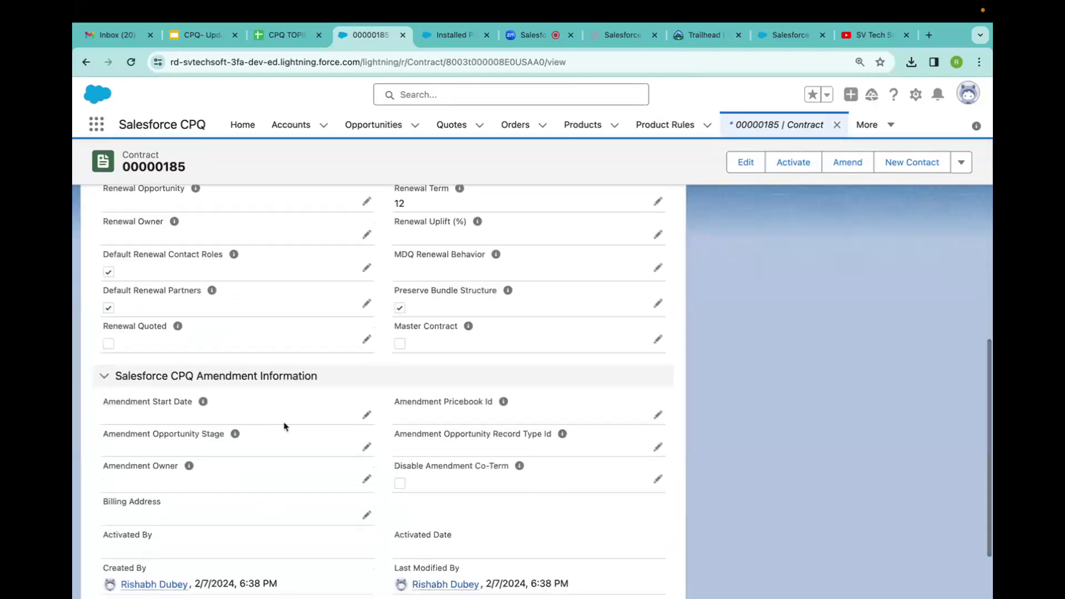
pyautogui.scroll(4, 284, 427)
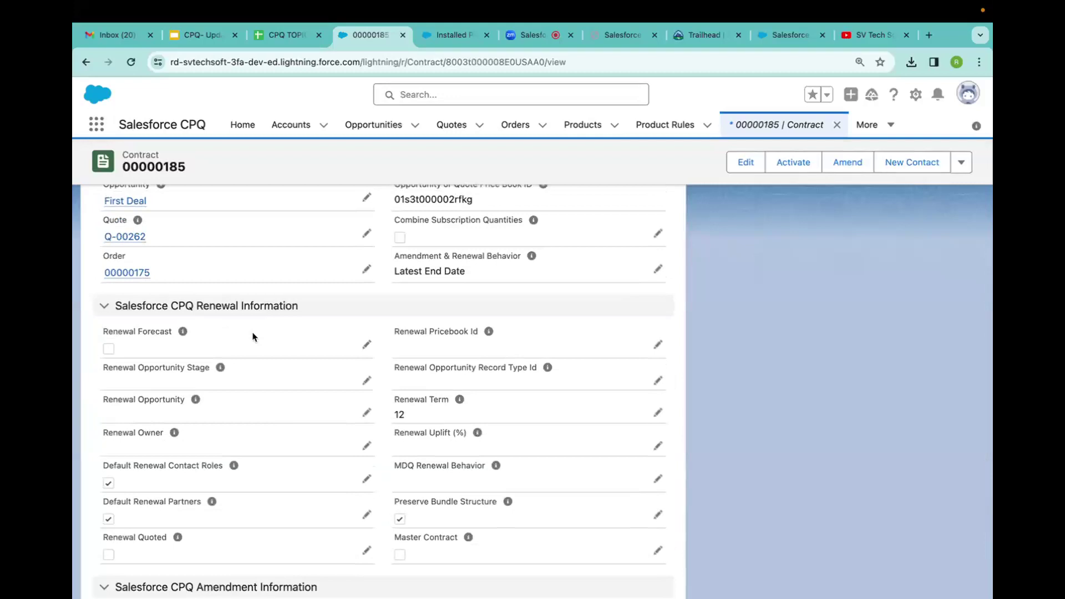
pyautogui.scroll(10, 252, 337)
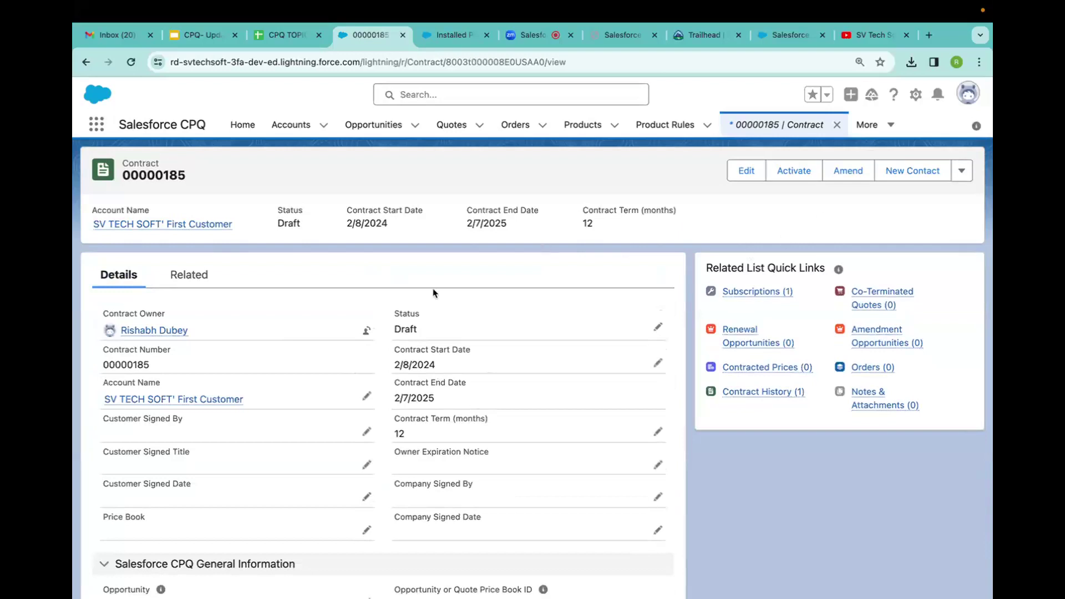
pyautogui.moveTo(394, 360); pyautogui.dragTo(435, 402)
pyautogui.click(435, 402)
pyautogui.scroll(-5, 435, 401)
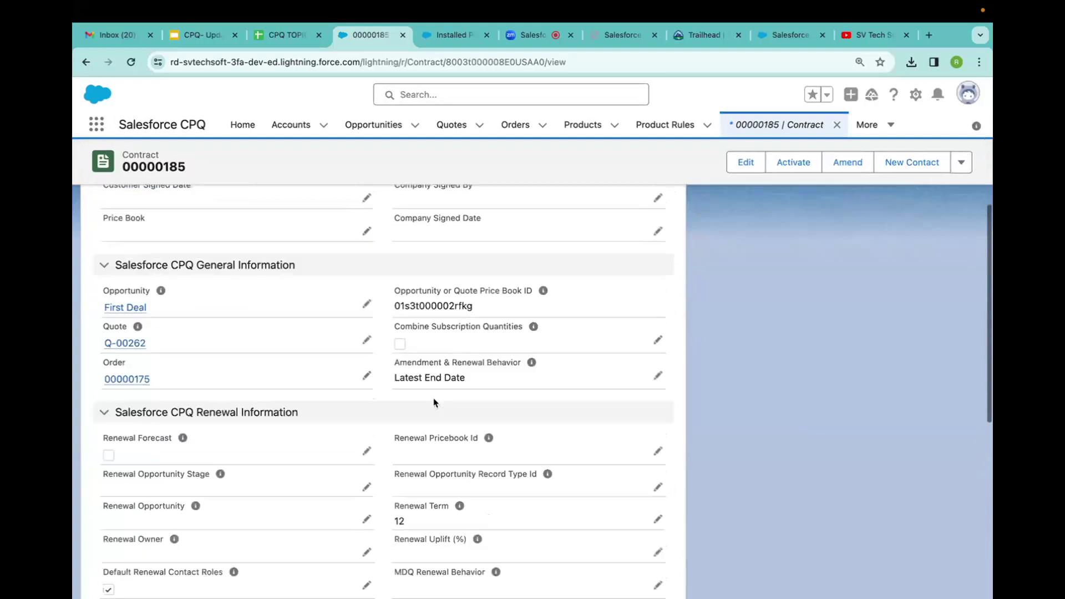
pyautogui.scroll(6, 435, 402)
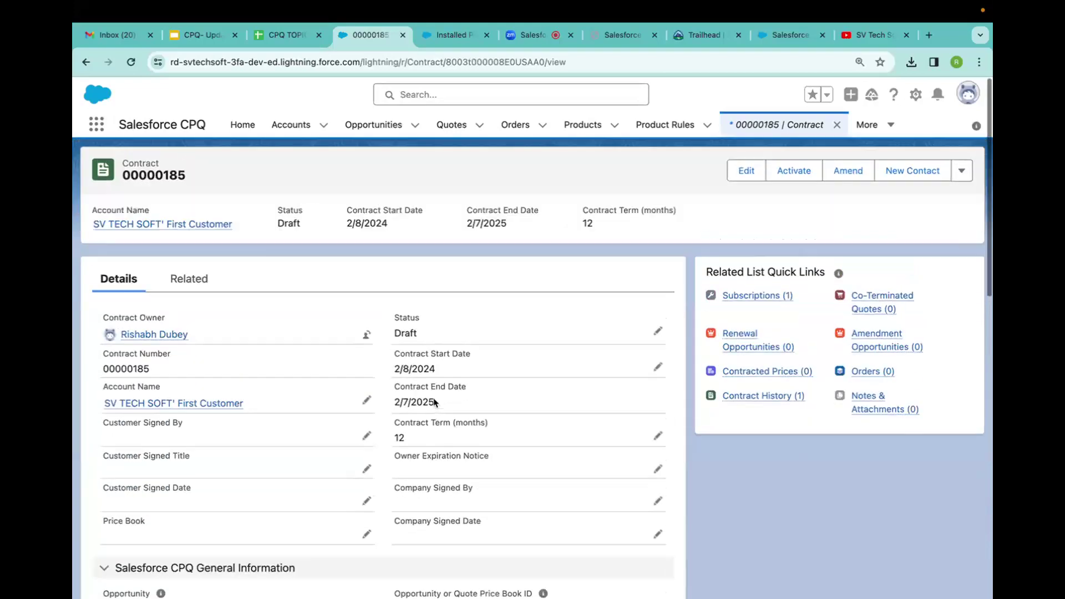
pyautogui.scroll(-6, 435, 402)
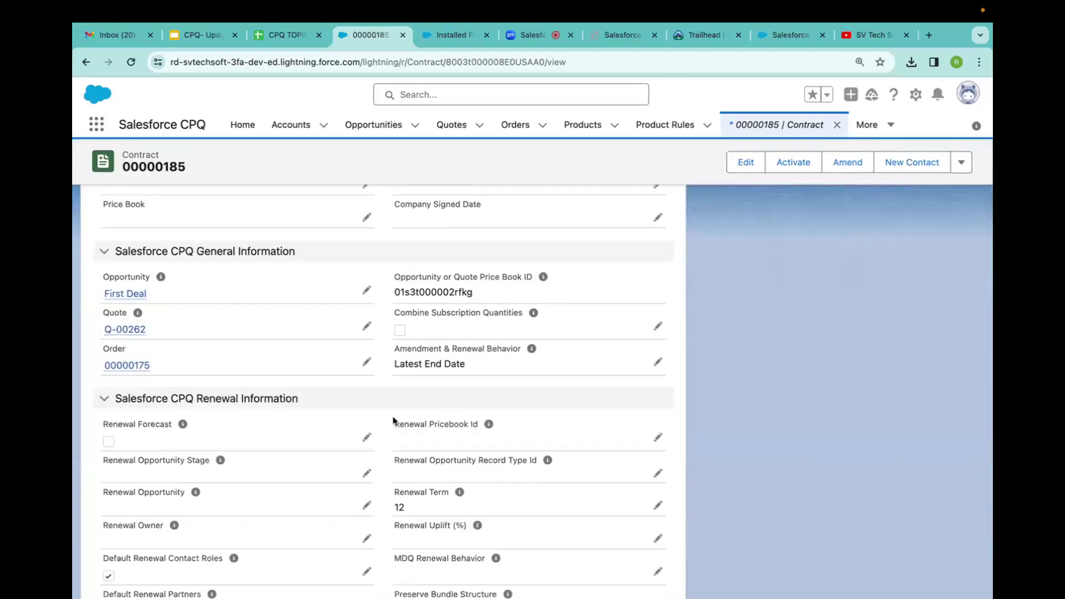
# Enable Renewal Forecast on contract 00000185 and save.
pyautogui.click(366, 437)
pyautogui.click(114, 444)
pyautogui.click(411, 575)
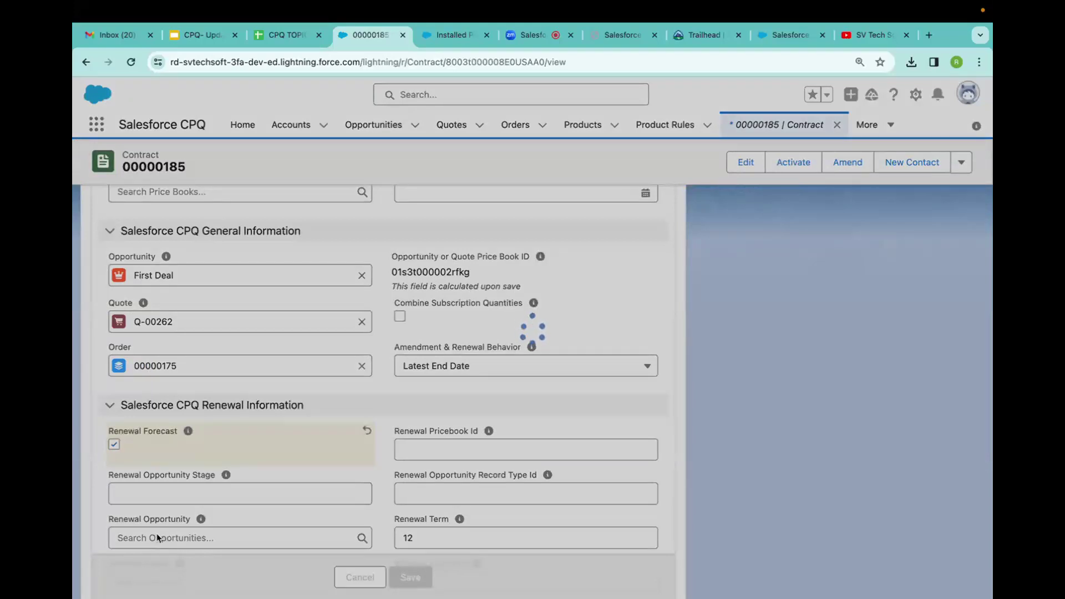
# Open the generated Renewal Opportunity in a new browser tab.
pyautogui.scroll(-1, 159, 538)
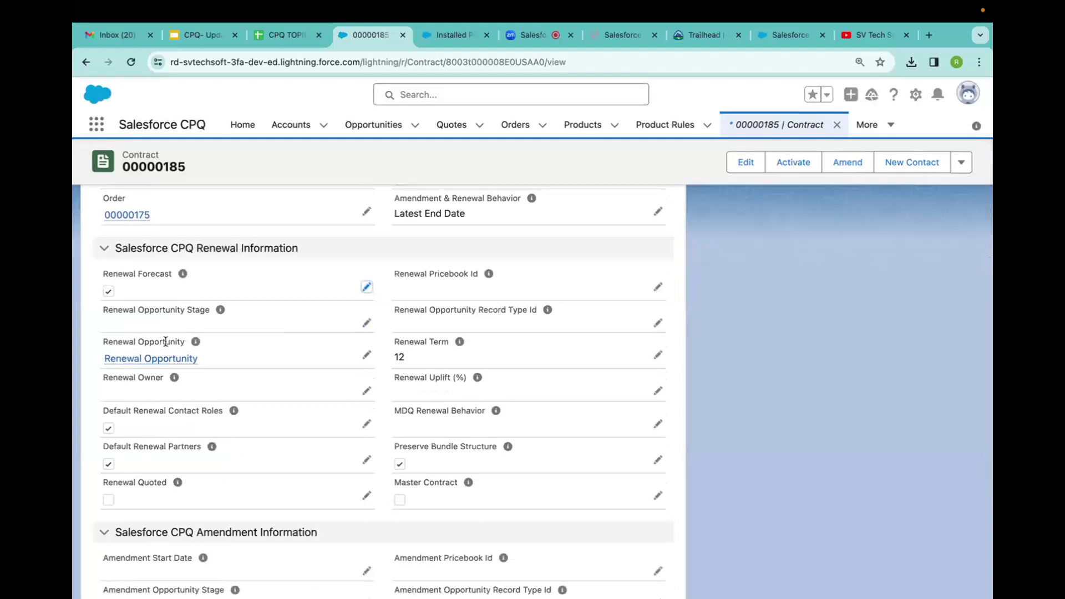
pyautogui.moveTo(150, 362)
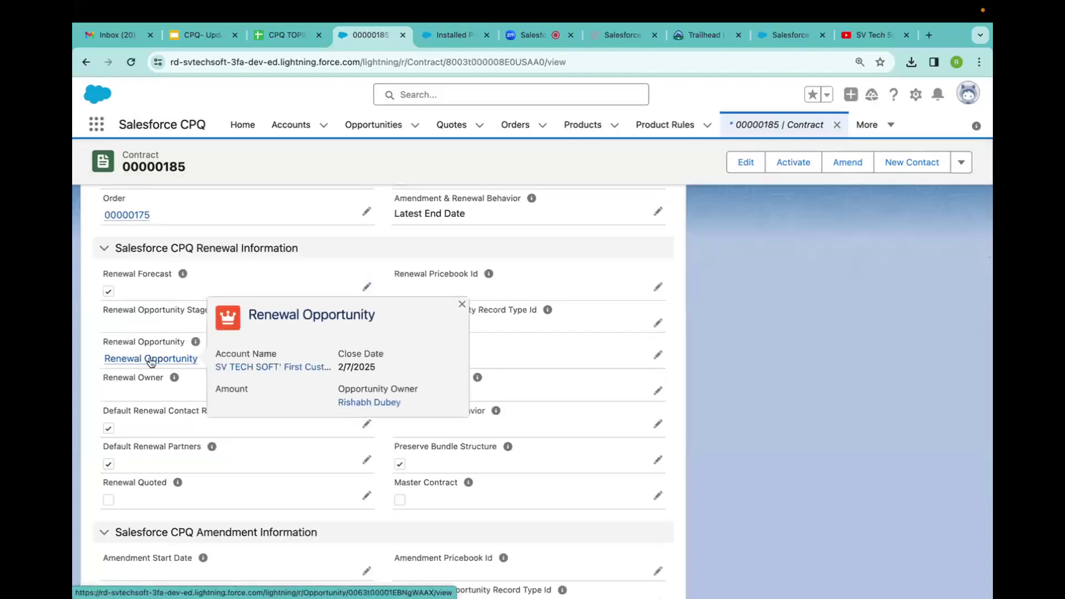
pyautogui.rightClick(151, 361)
pyautogui.click(172, 369)
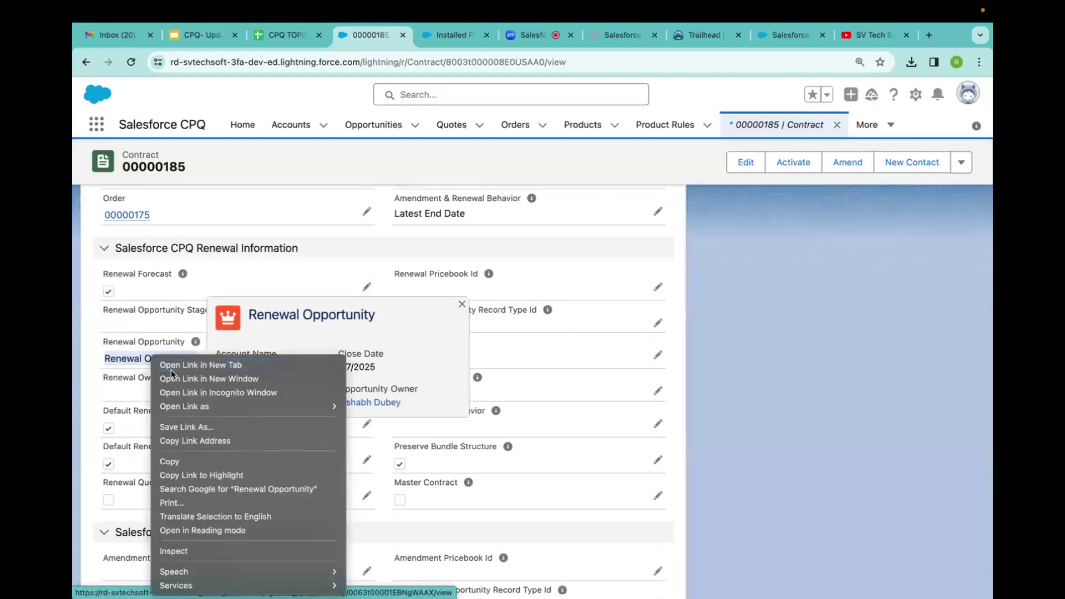
pyautogui.scroll(5, 289, 293)
pyautogui.scroll(-1, 289, 292)
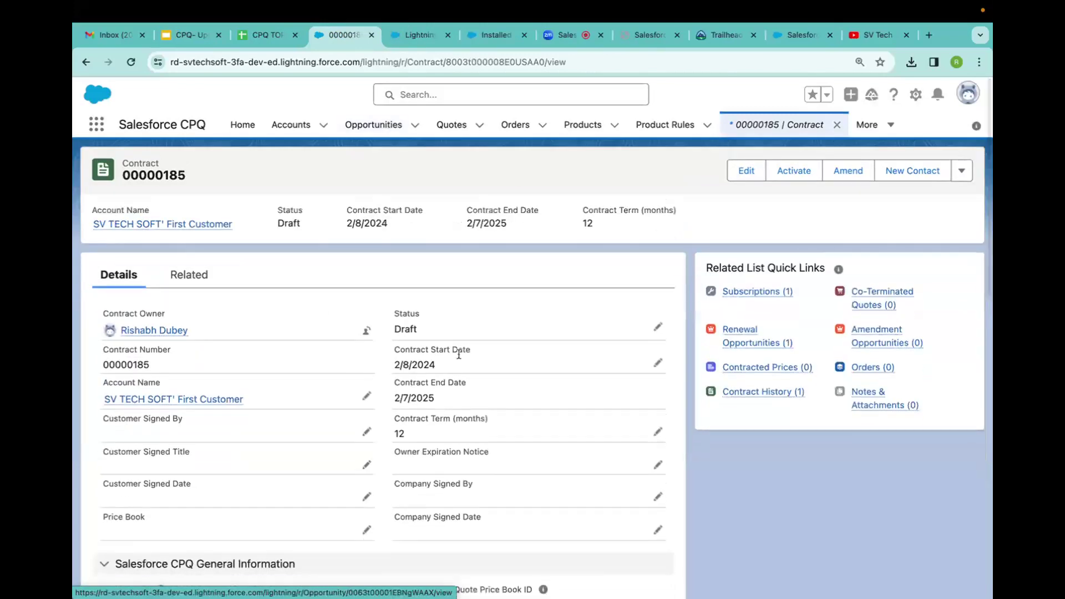
pyautogui.scroll(-4, 276, 430)
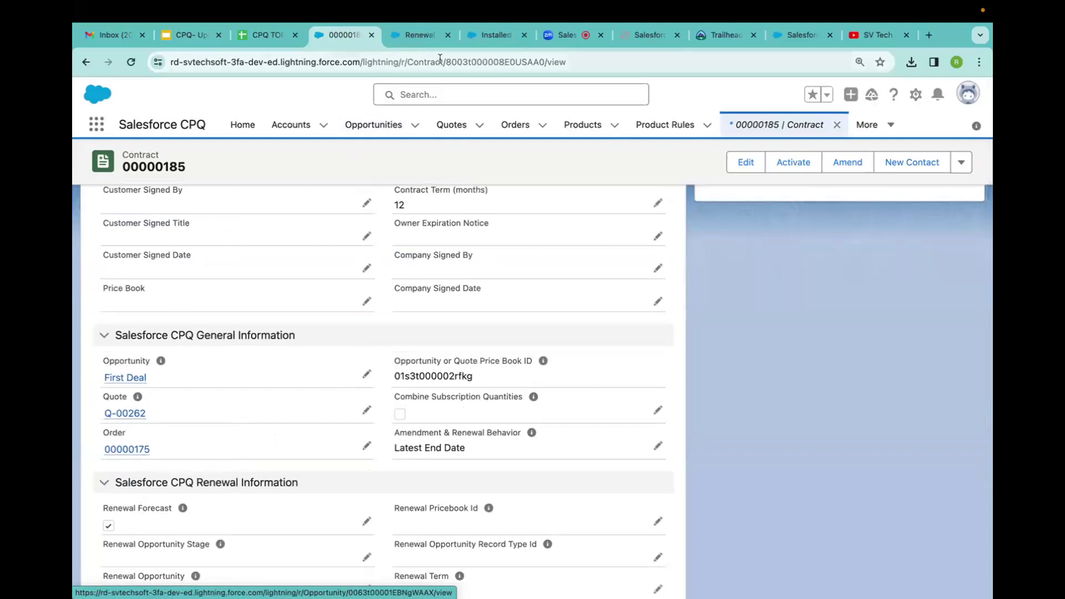
# Review the Renewal Opportunity with its $200.00 Netflix Annual Subscription in Prospecting stage.
pyautogui.click(420, 34)
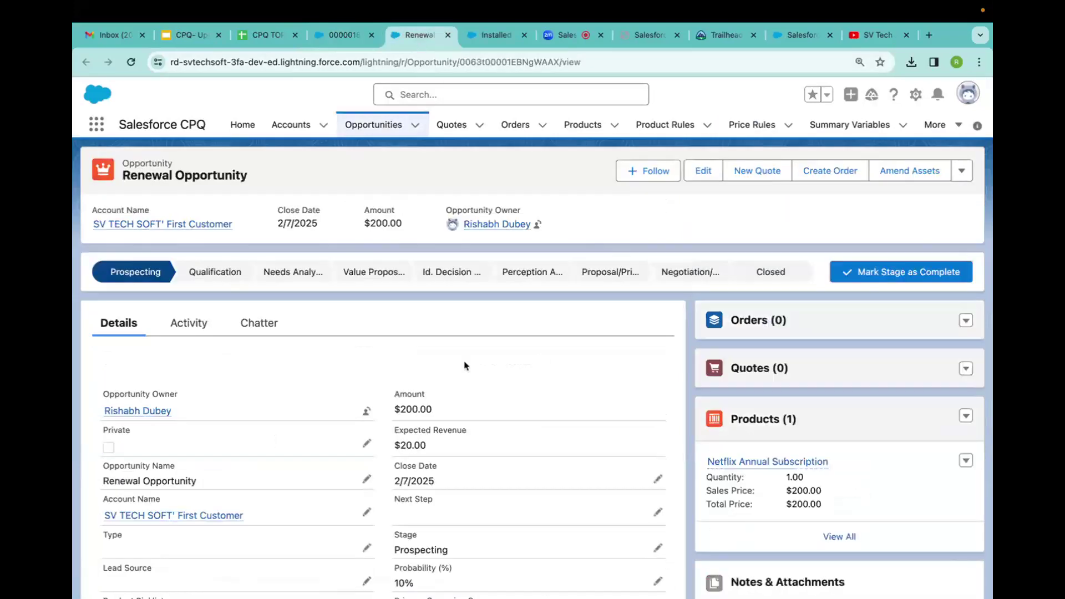
pyautogui.scroll(-3, 465, 366)
pyautogui.moveTo(435, 242); pyautogui.dragTo(392, 245)
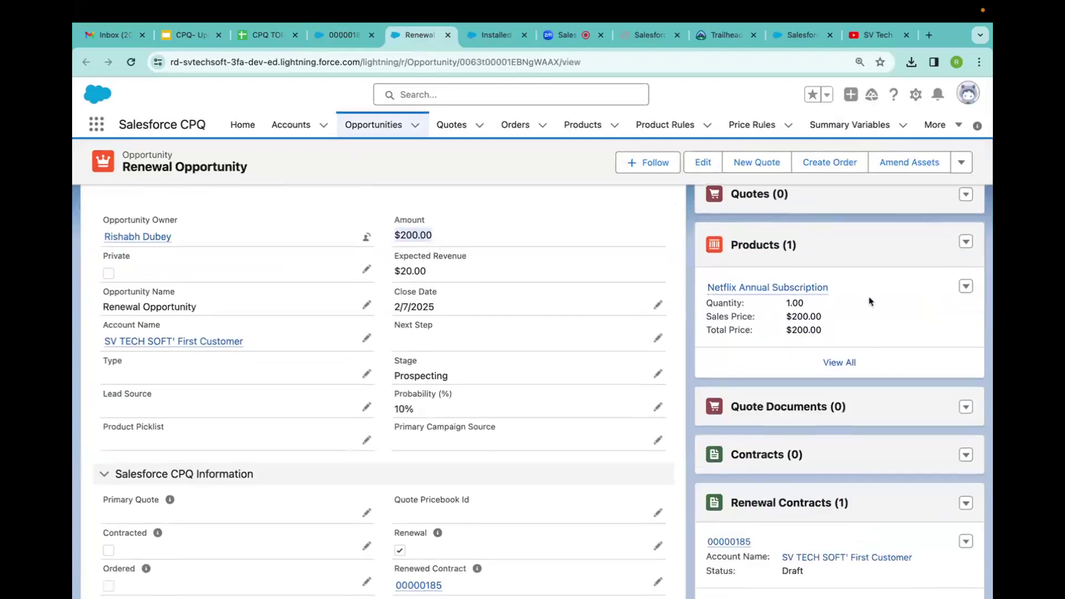
pyautogui.moveTo(714, 284)
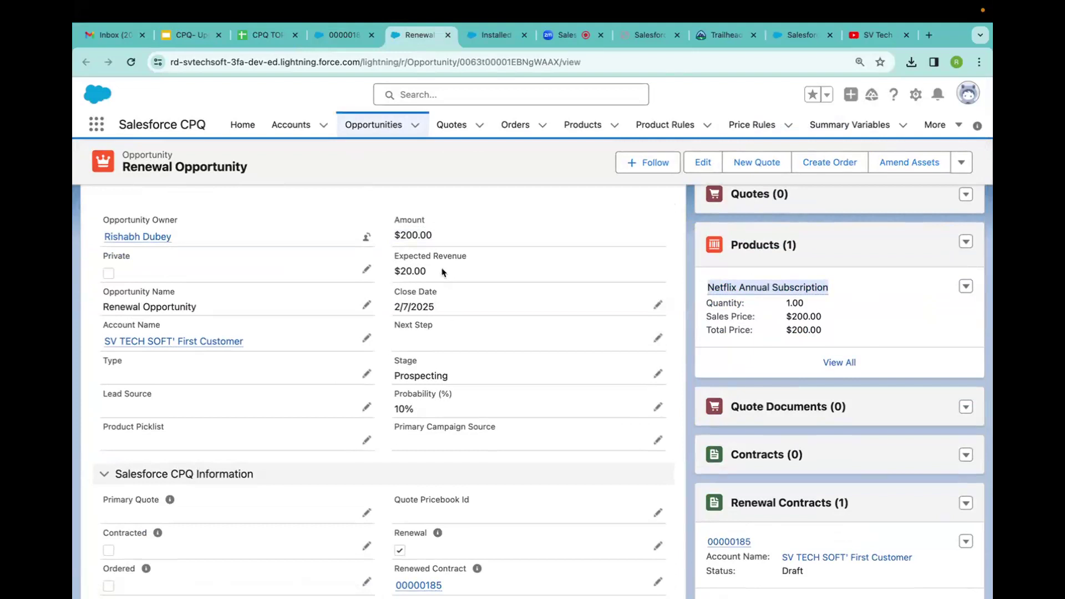
# Return to contract 00000185 and scroll to its Renewal Information with the 12-month renewal term.
pyautogui.click(343, 34)
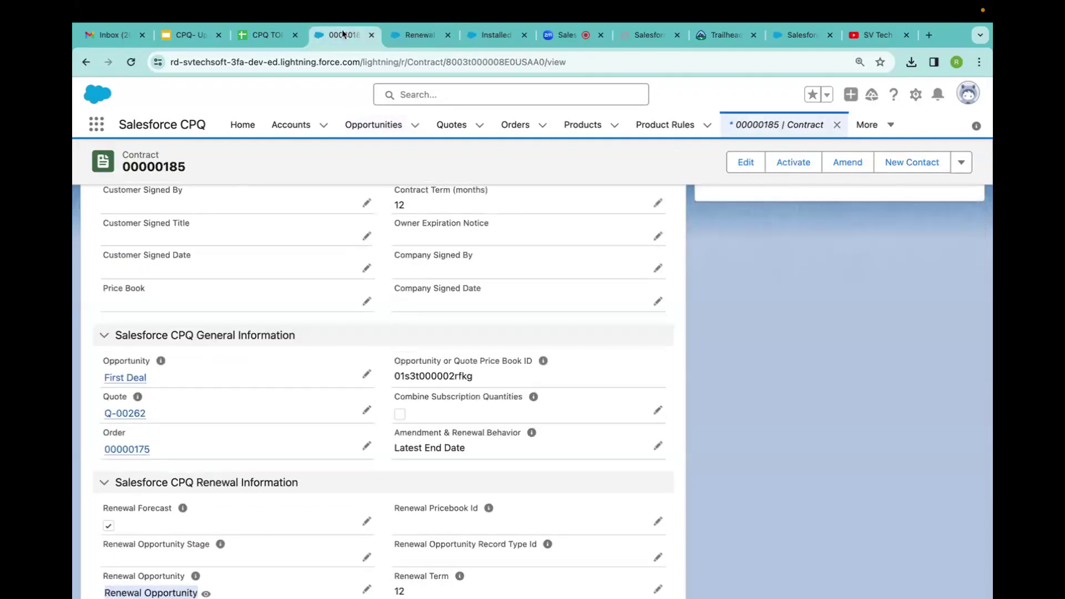
pyautogui.scroll(-3, 411, 139)
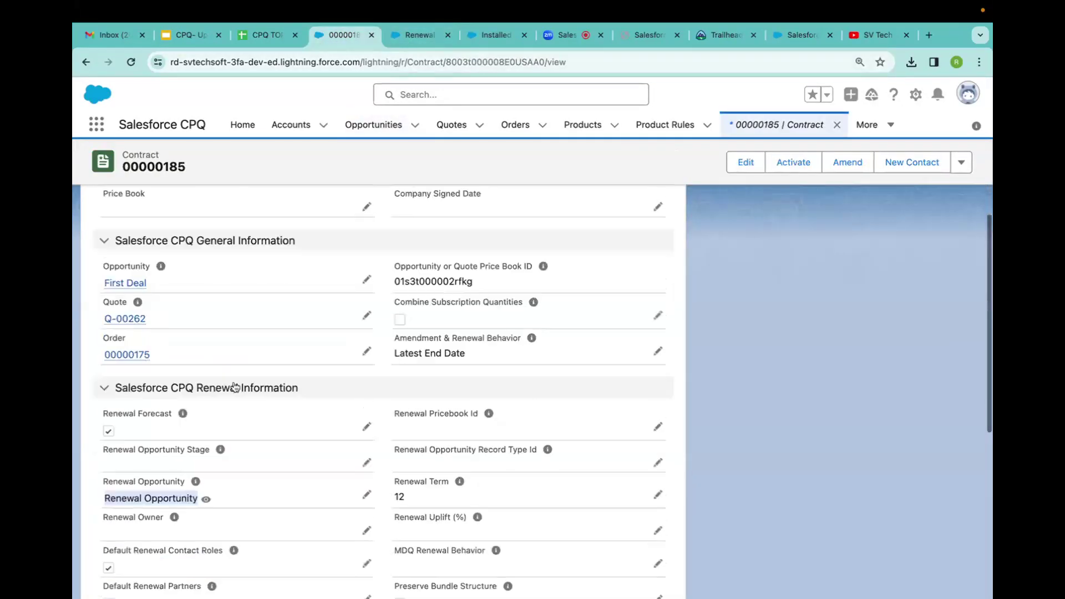
pyautogui.click(491, 34)
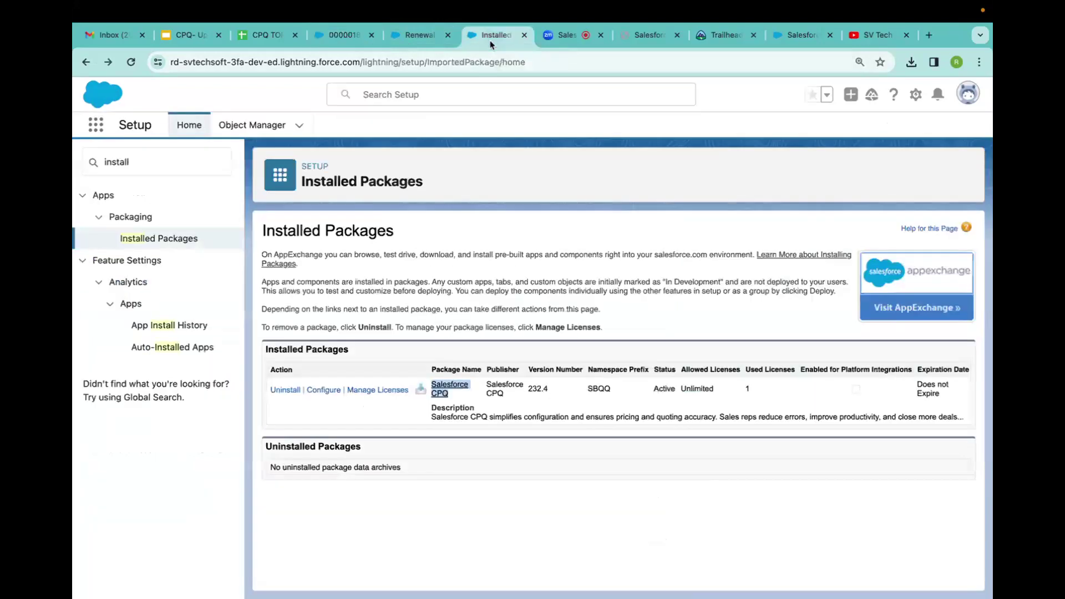
pyautogui.click(427, 34)
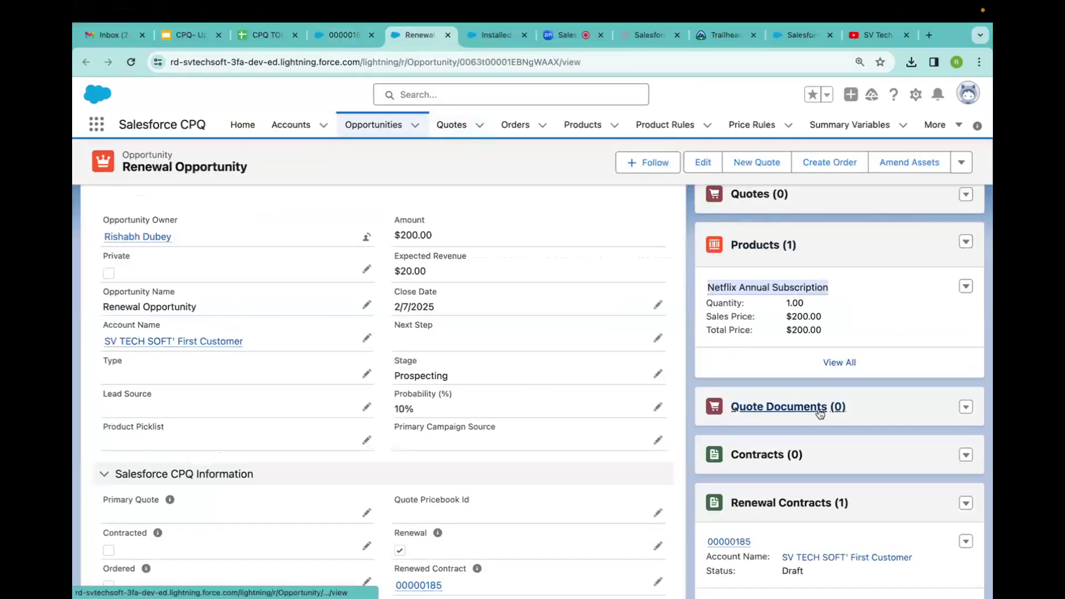
pyautogui.click(339, 34)
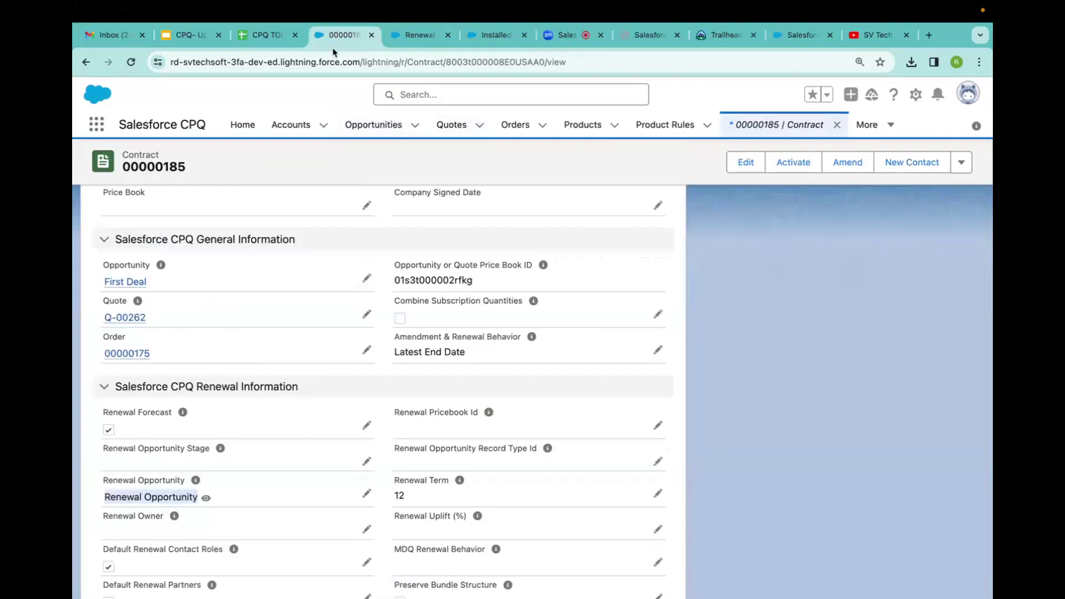
pyautogui.scroll(-3, 217, 384)
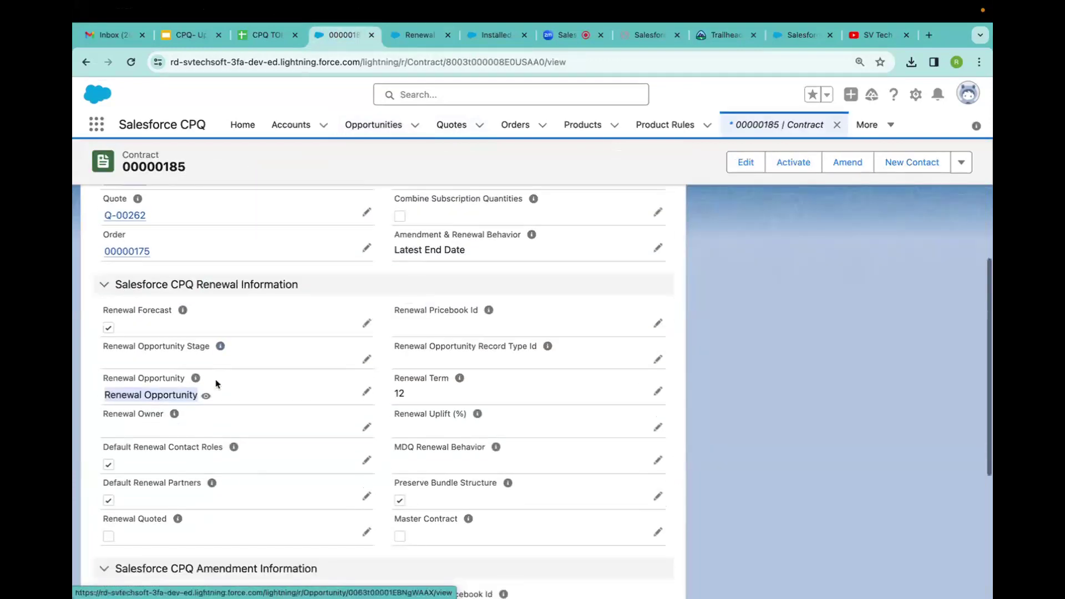
pyautogui.scroll(-2, 217, 384)
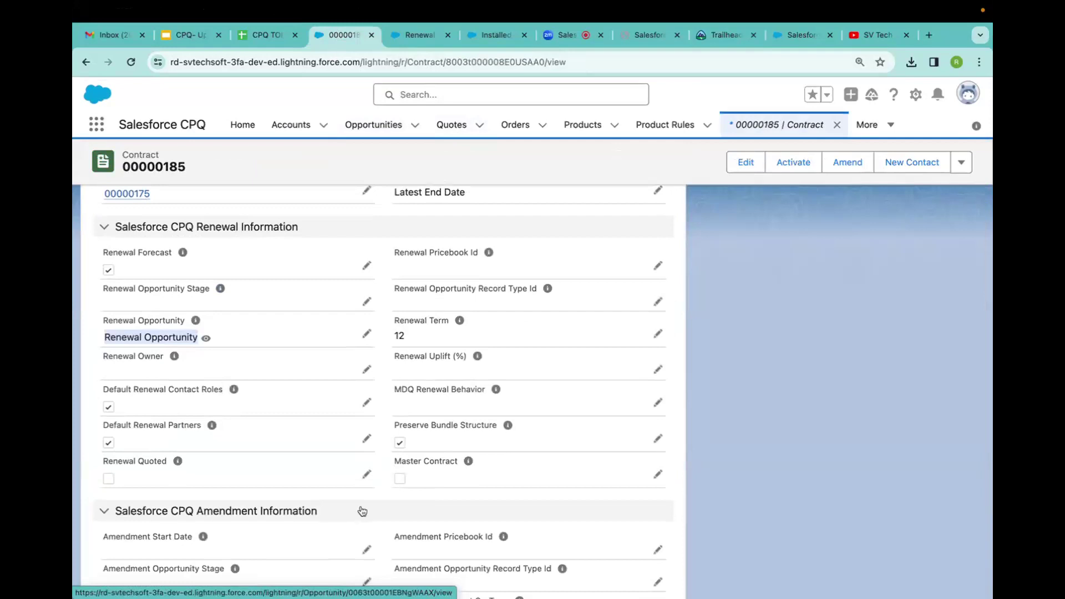
# Check Renewal Quoted on contract 00000185 and save.
pyautogui.click(367, 475)
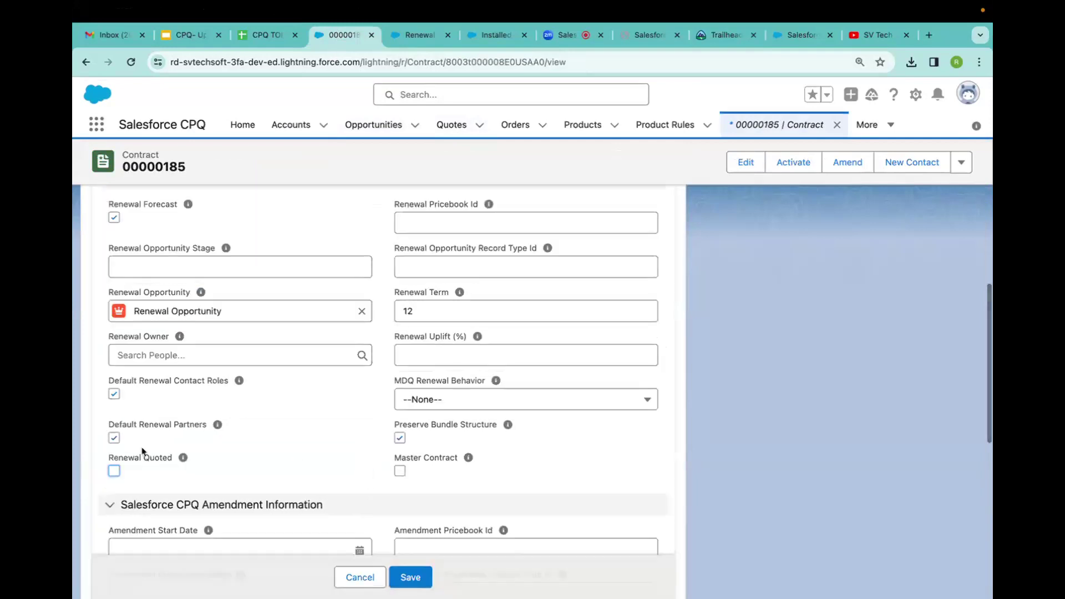
pyautogui.click(114, 471)
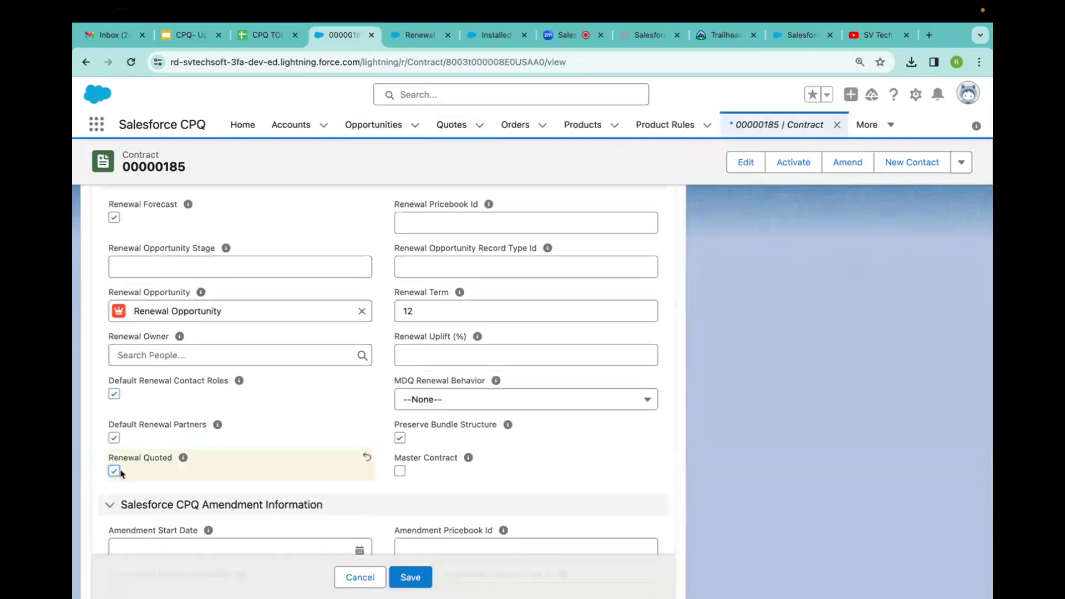
pyautogui.click(410, 577)
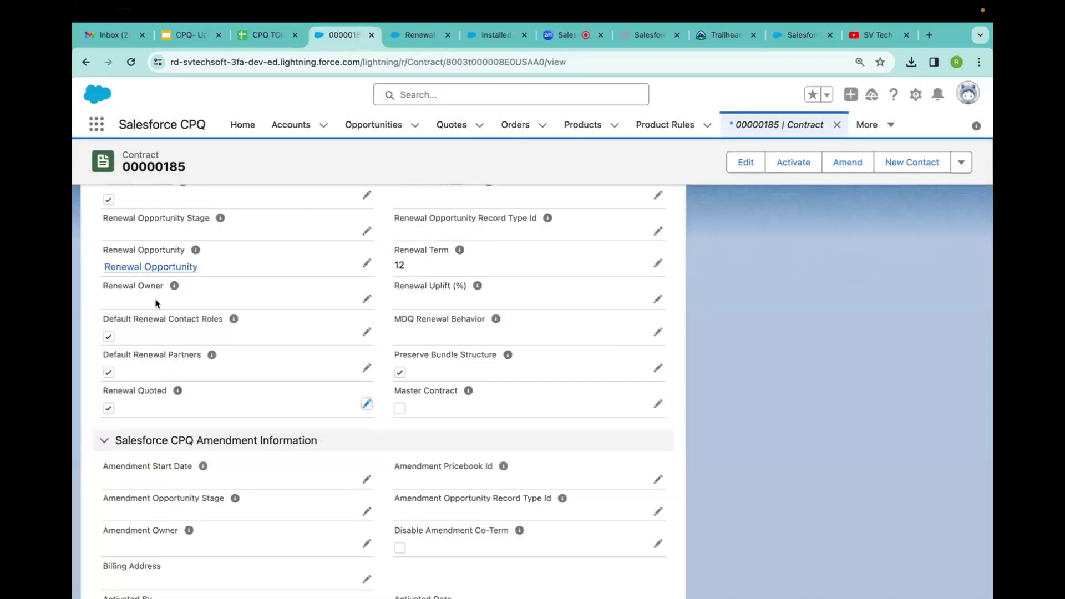
# Reload the Renewal Opportunity to show primary draft quote Q-00266 at $200.00.
pyautogui.click(414, 34)
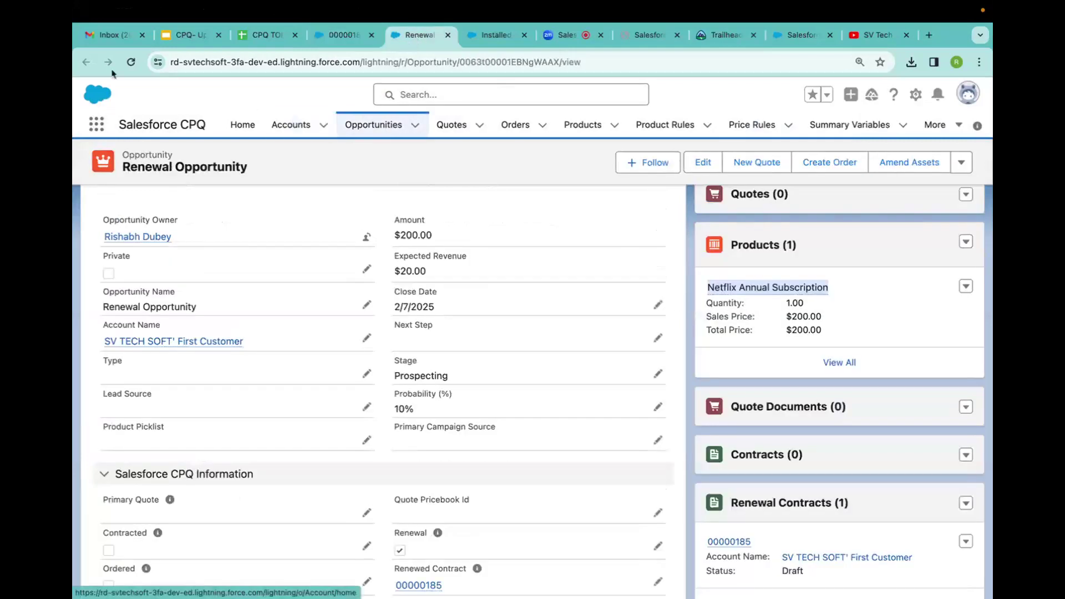
pyautogui.click(131, 62)
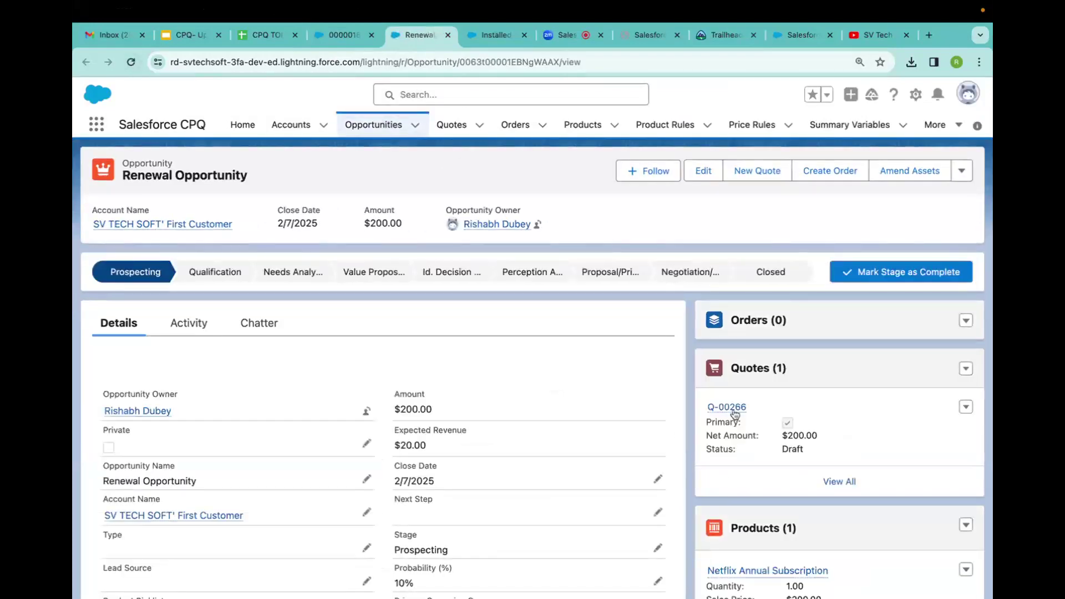
pyautogui.moveTo(736, 413)
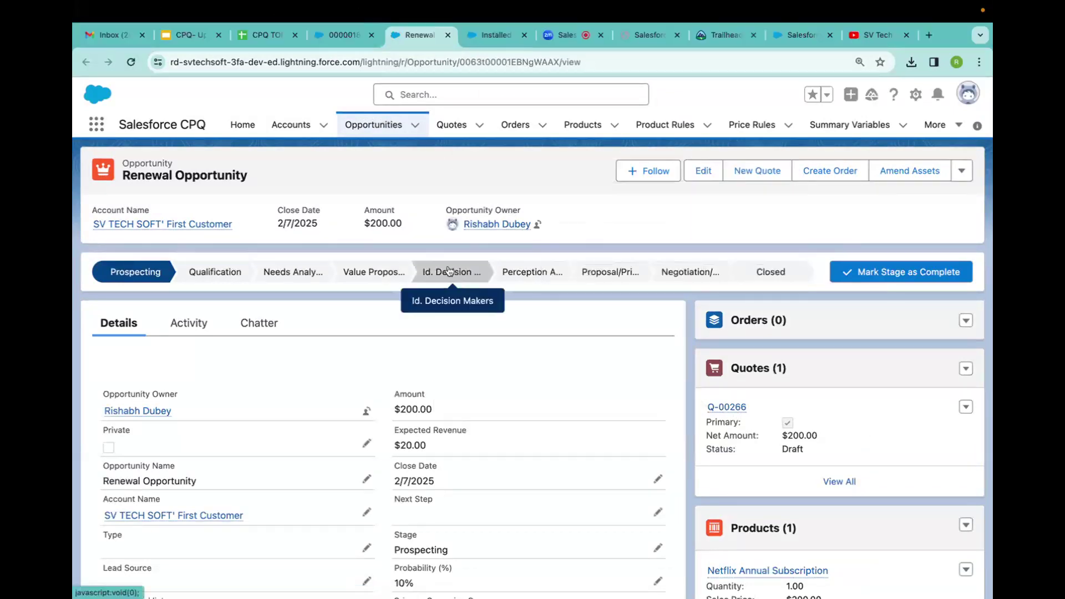
pyautogui.click(341, 34)
# Review contract 00000185's renewal fields and Renewal Opportunity link, then switch to the Zoom meeting.
pyautogui.scroll(3, 216, 392)
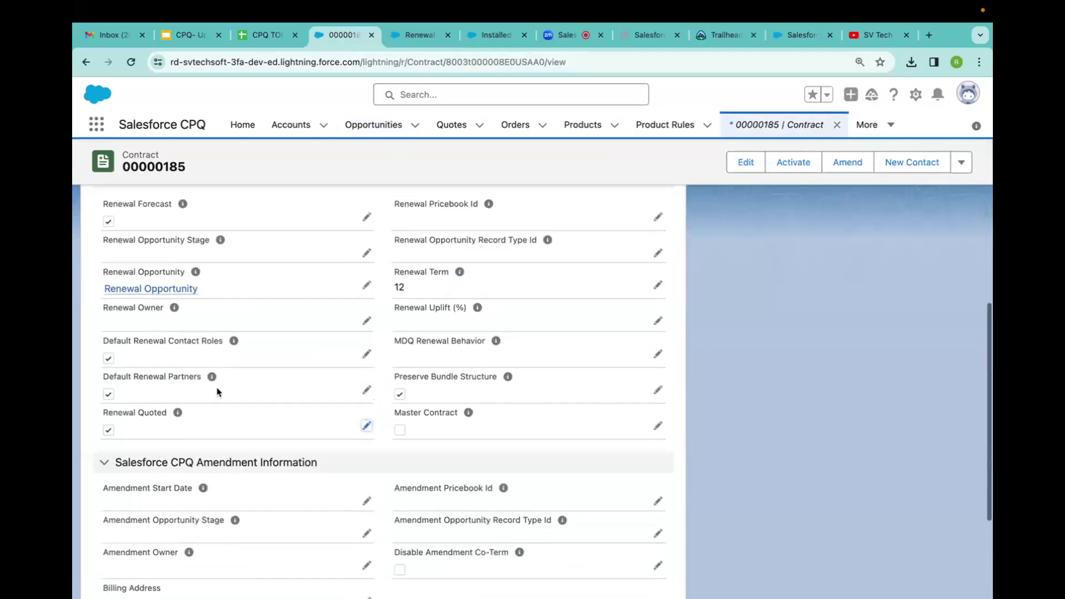
pyautogui.scroll(7, 216, 392)
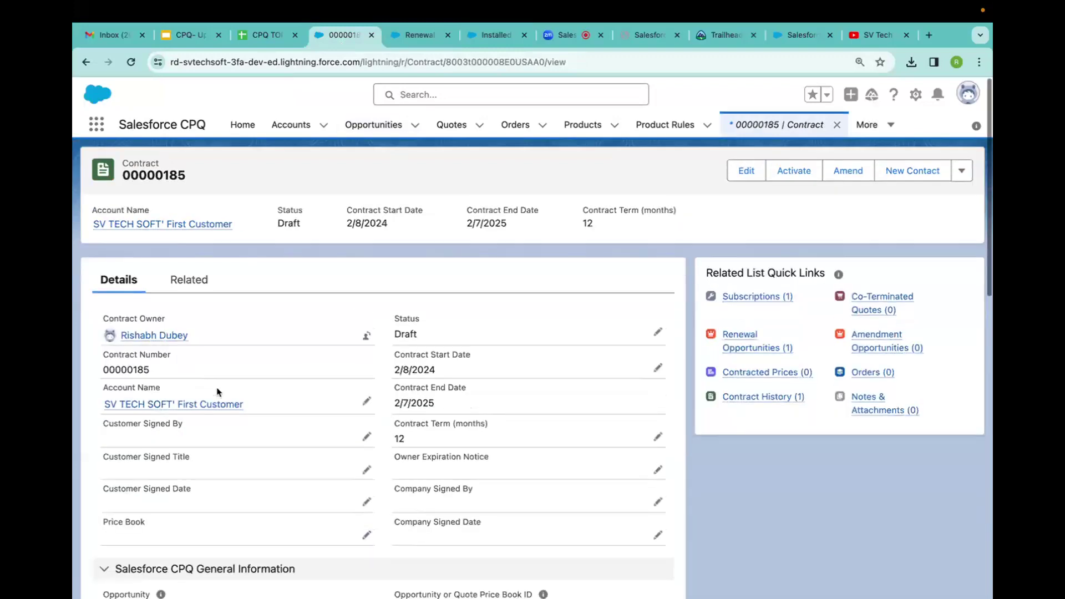
pyautogui.scroll(-7, 217, 391)
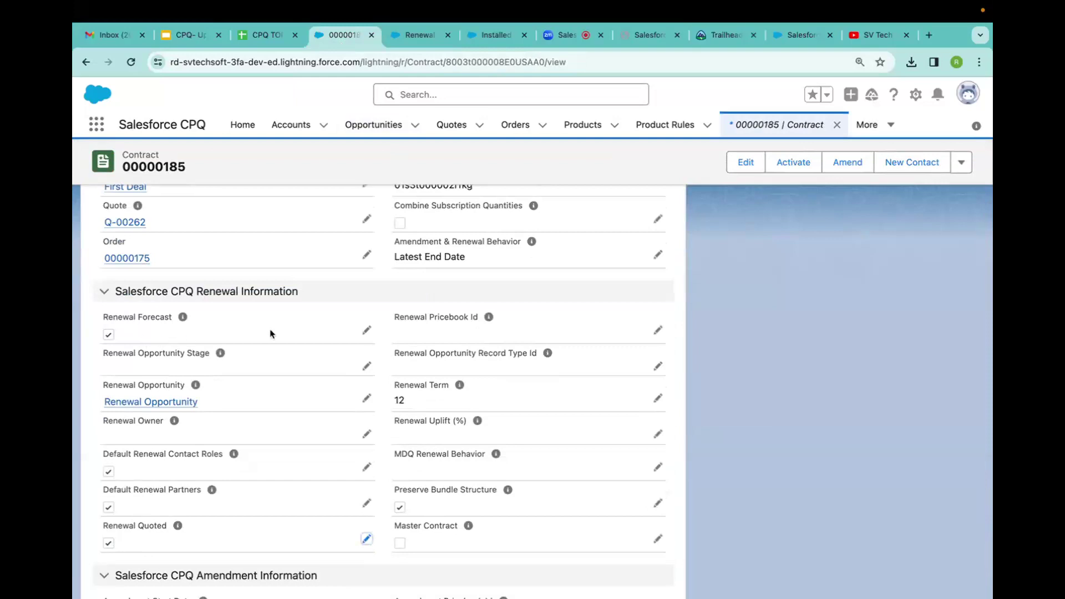
pyautogui.moveTo(194, 398); pyautogui.dragTo(97, 395)
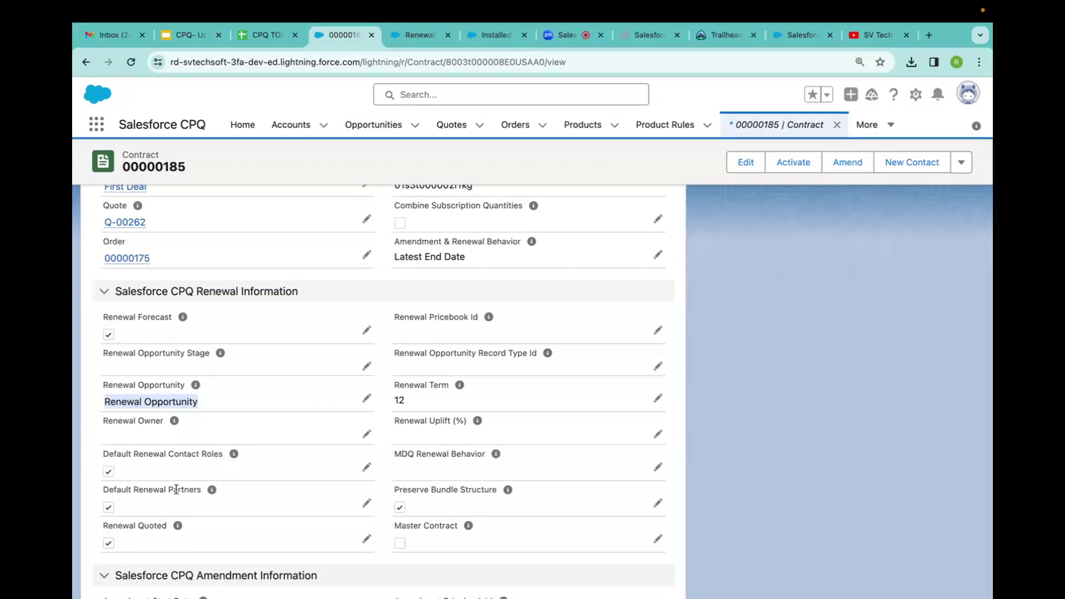
pyautogui.scroll(7, 261, 383)
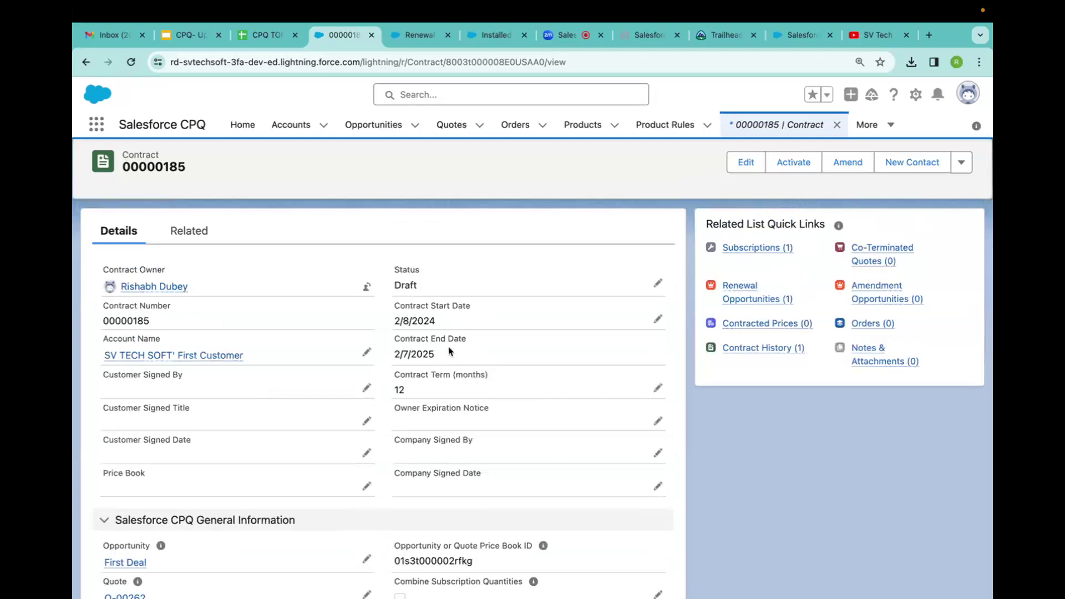
pyautogui.scroll(-10, 245, 423)
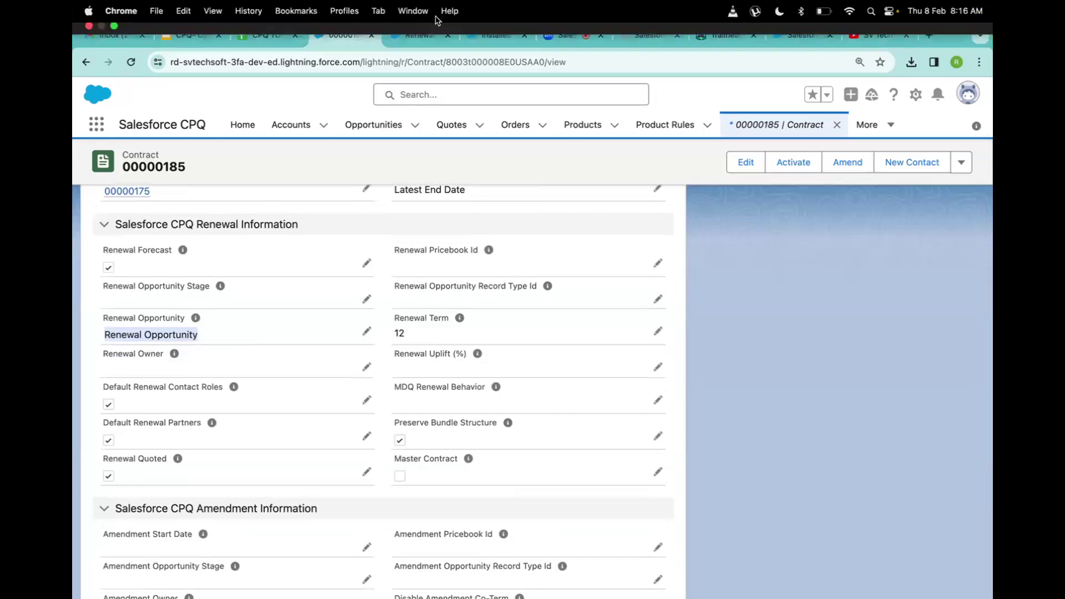
pyautogui.click(559, 34)
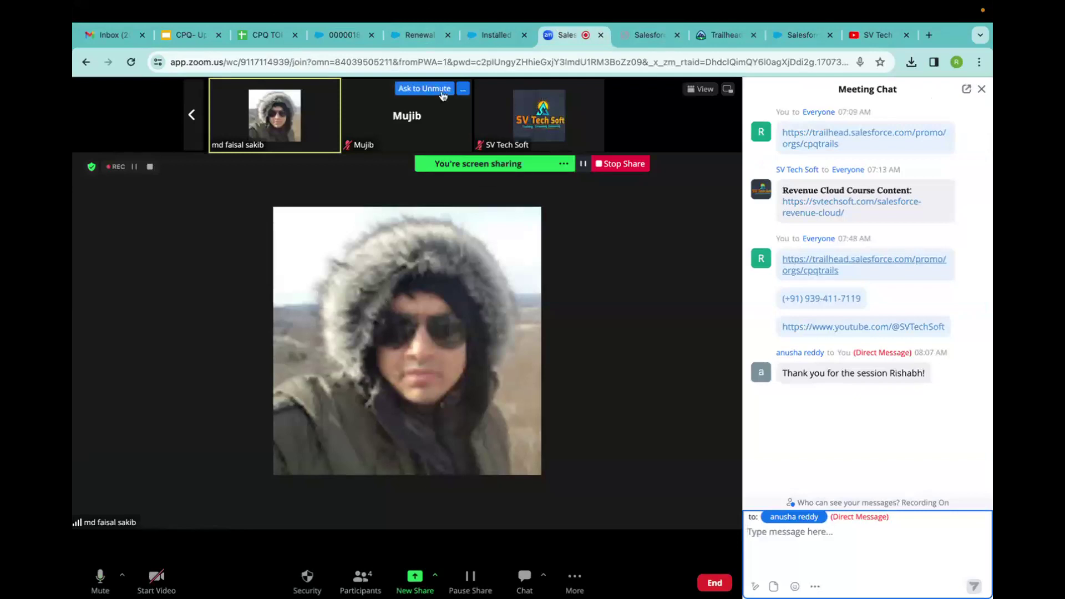
# Return to the Contract 00000185 record from the Zoom meeting.
pyautogui.click(341, 37)
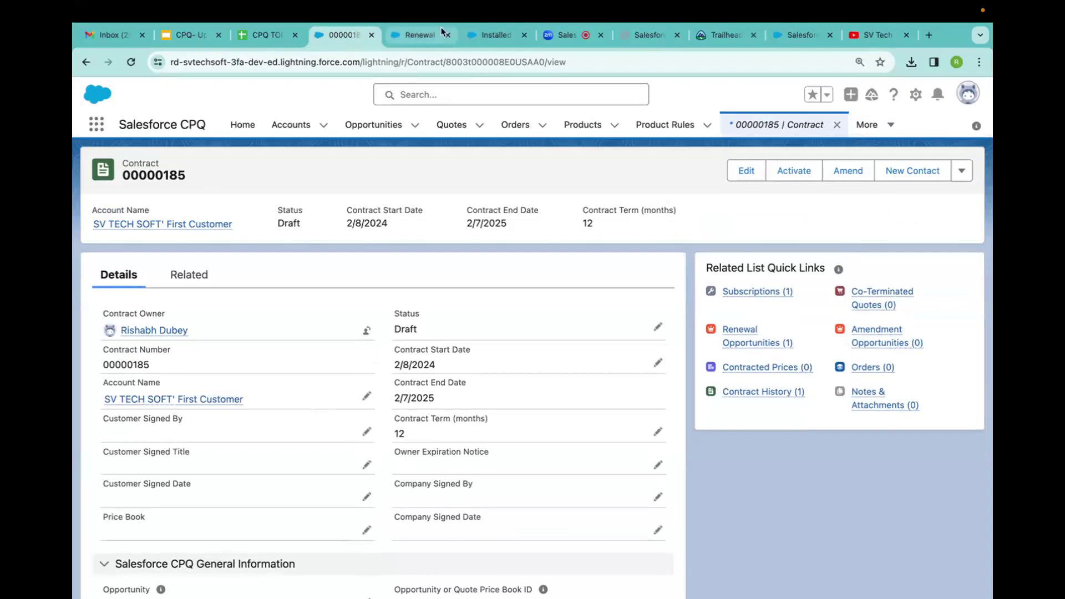
# Open renewal quote Q-00266 from the Renewal Opportunity, backing out of Generate Document.
pyautogui.click(422, 35)
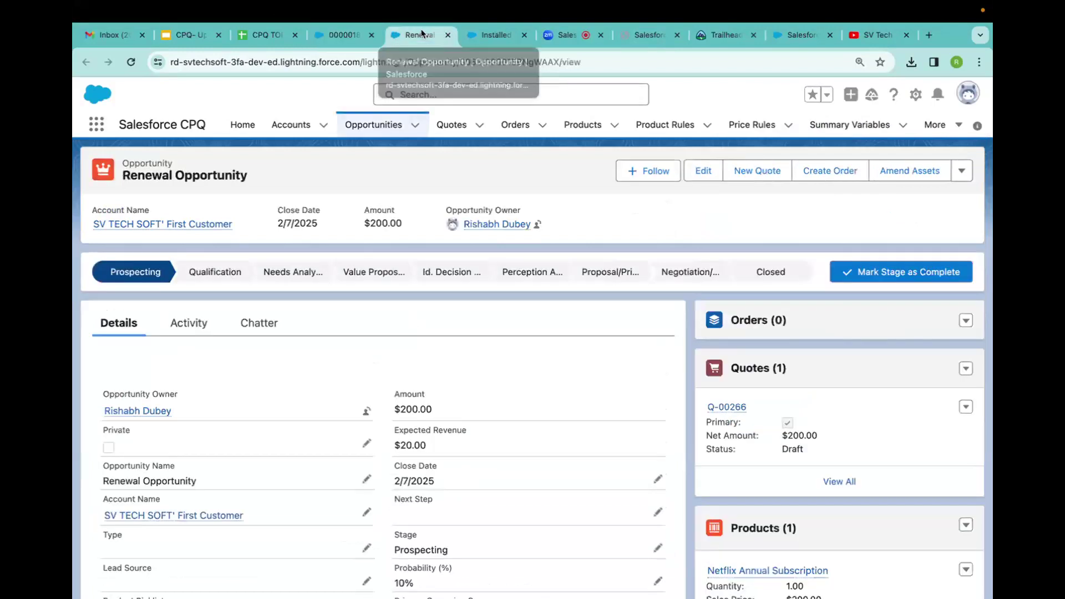
pyautogui.click(725, 406)
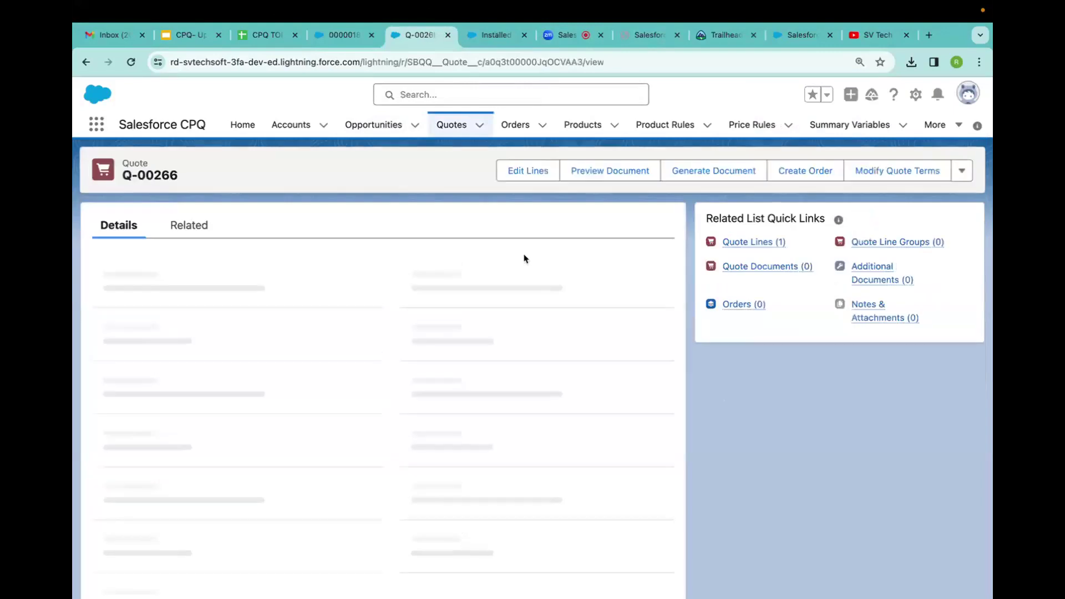
pyautogui.click(783, 172)
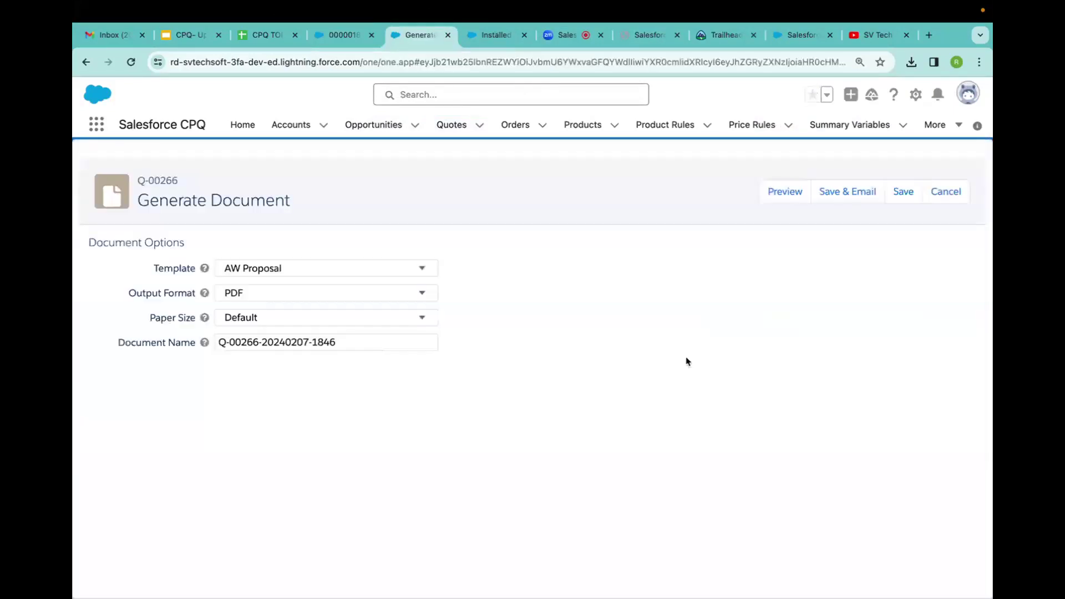
pyautogui.click(946, 193)
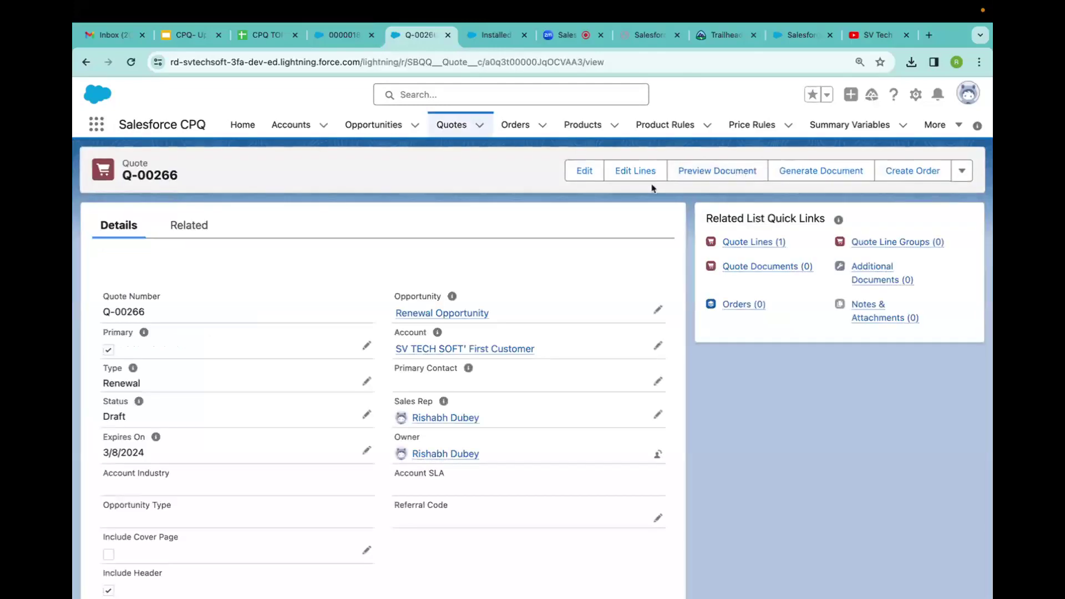
# Check the Netflix line's 2/8/2025 start date in Edit Lines without saving, then begin Generate Document.
pyautogui.click(638, 175)
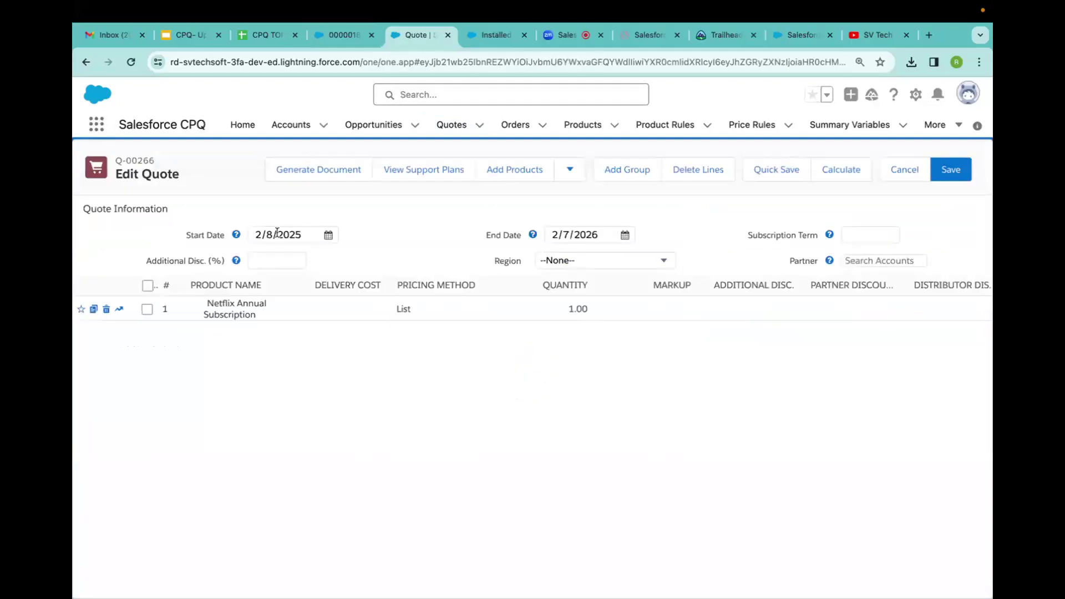
pyautogui.click(311, 235)
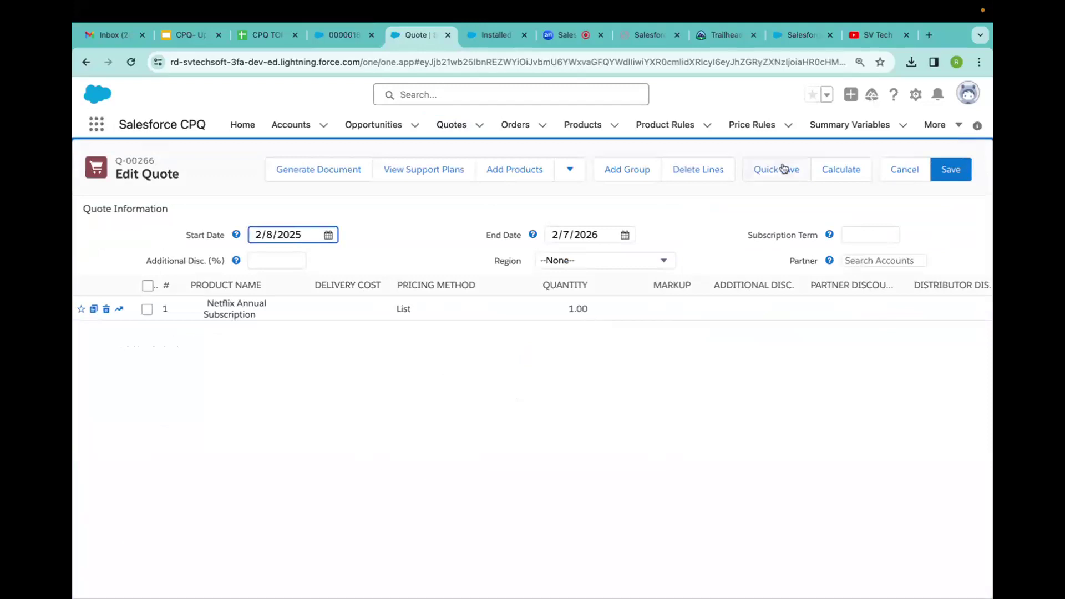
pyautogui.click(902, 173)
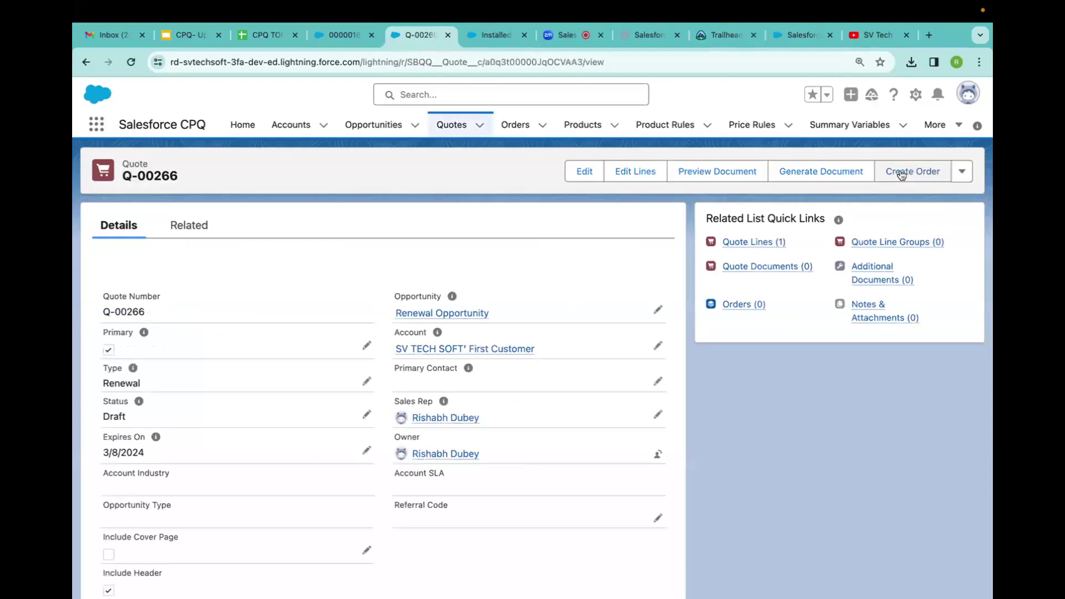
pyautogui.click(810, 177)
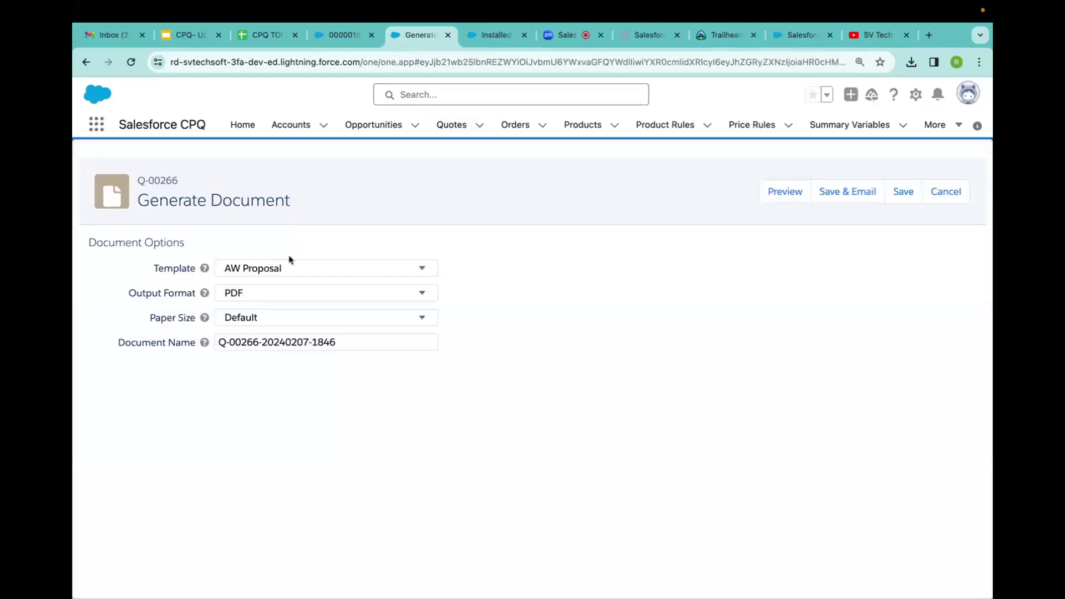
# Preview Q-00266 with the SV TECH Template, showing the $200.00 Netflix line, then return to the quote.
pyautogui.click(276, 269)
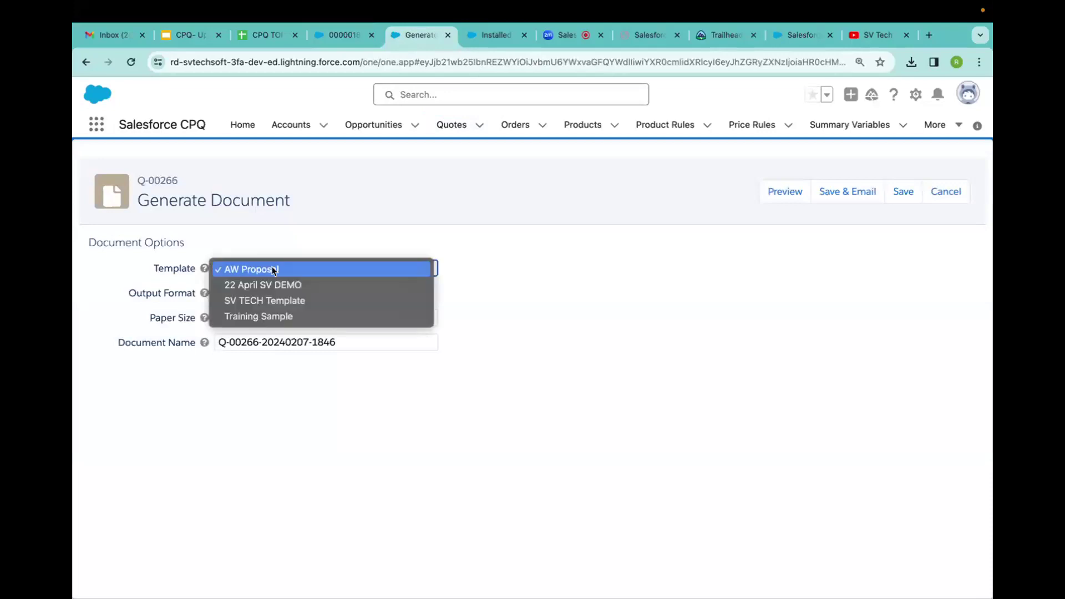
pyautogui.click(251, 300)
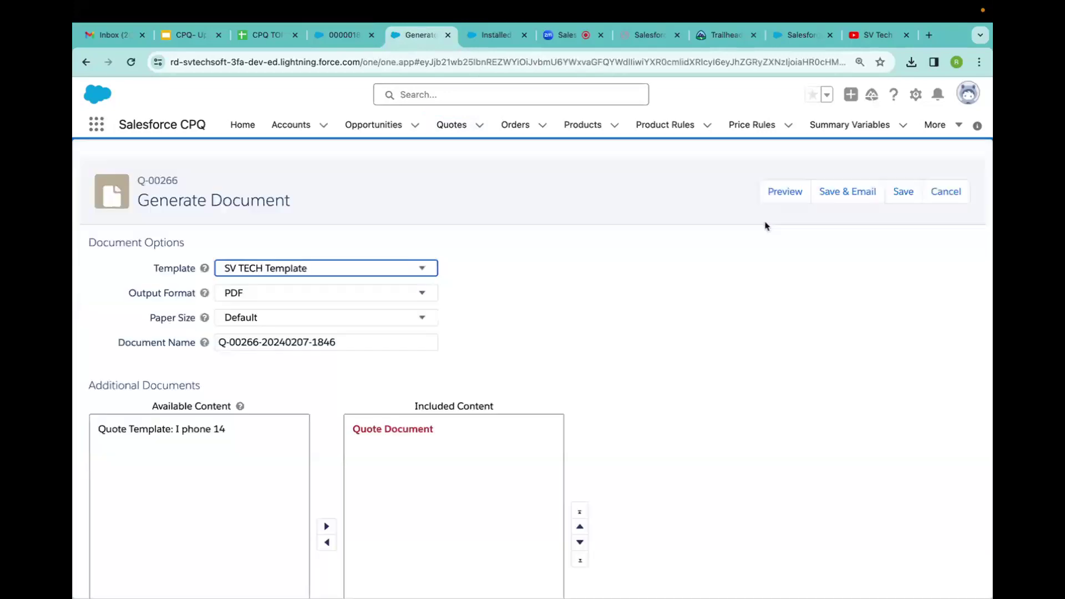
pyautogui.click(783, 192)
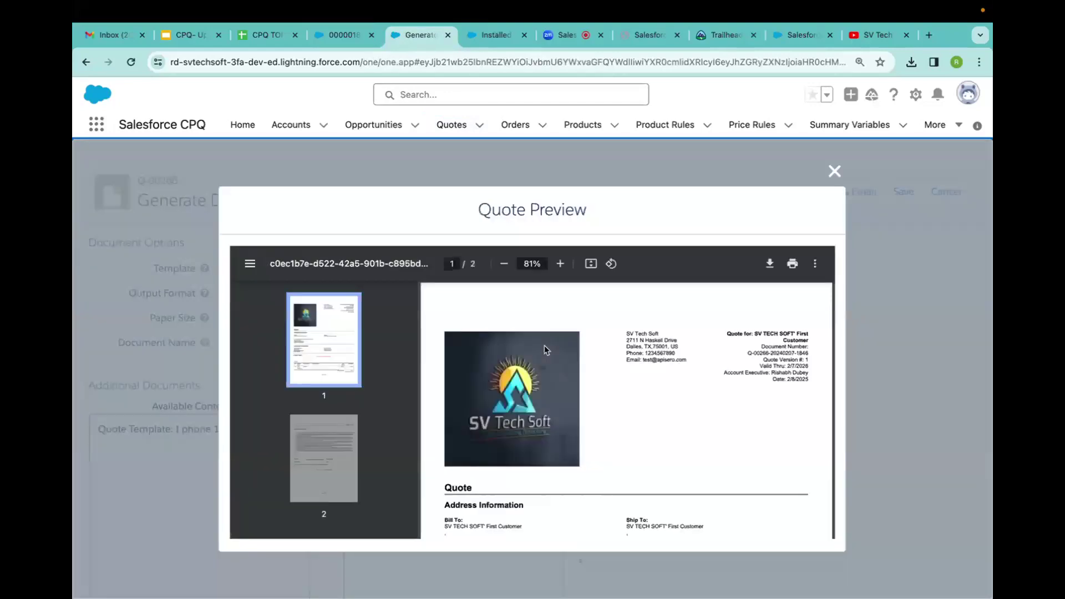
pyautogui.scroll(-5, 555, 389)
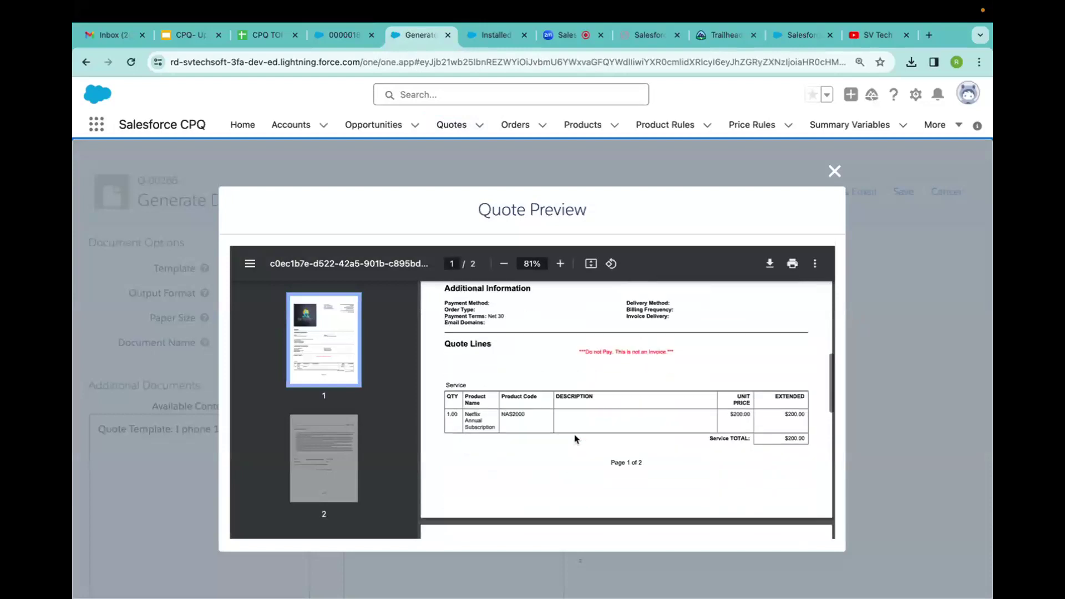
pyautogui.scroll(-2, 575, 439)
pyautogui.scroll(3, 575, 439)
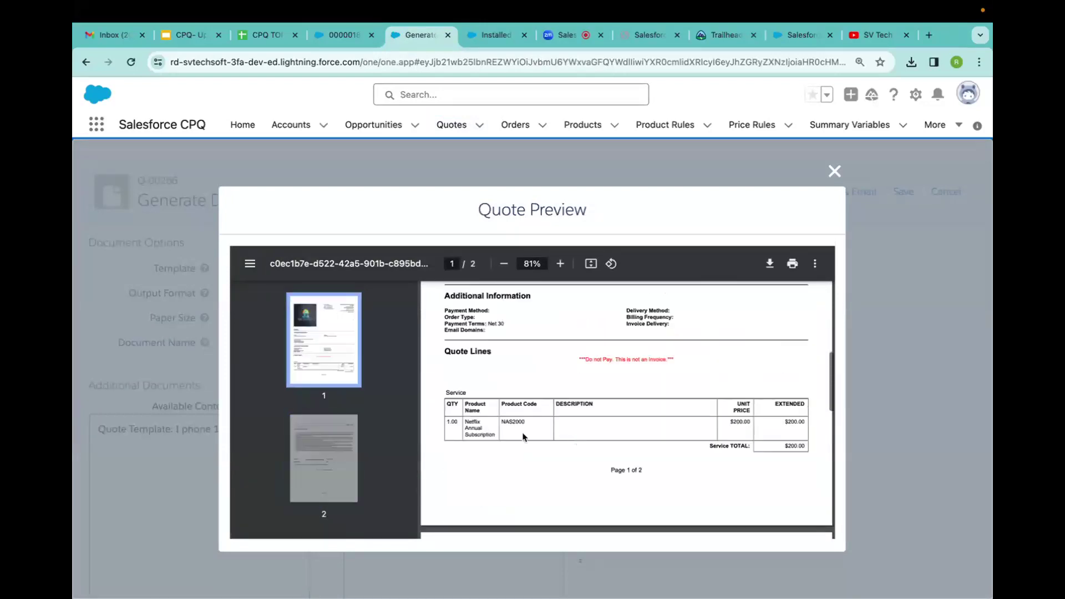
pyautogui.click(836, 173)
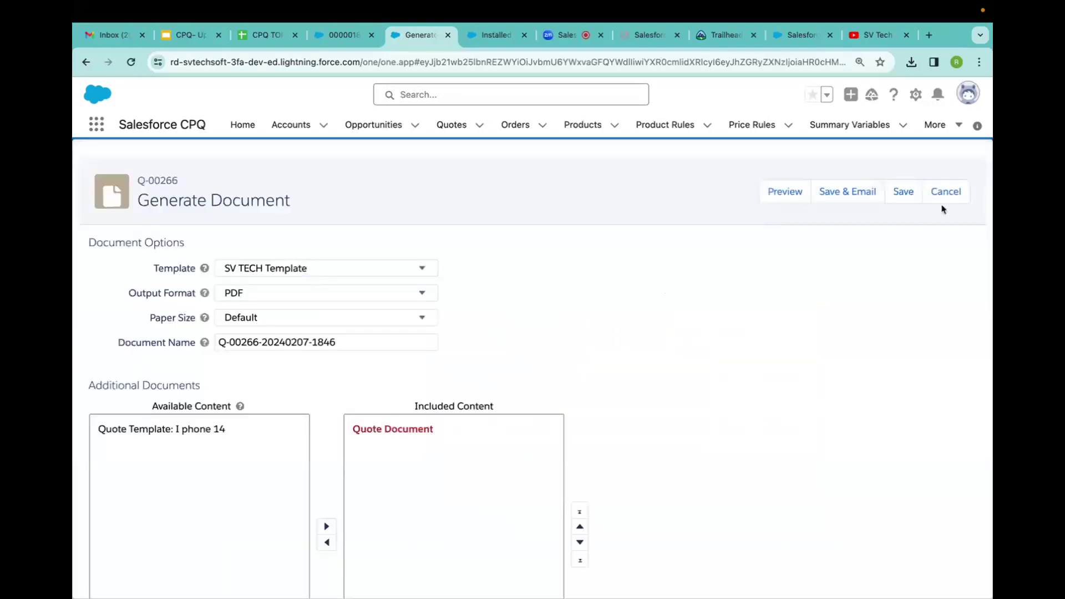
pyautogui.click(952, 196)
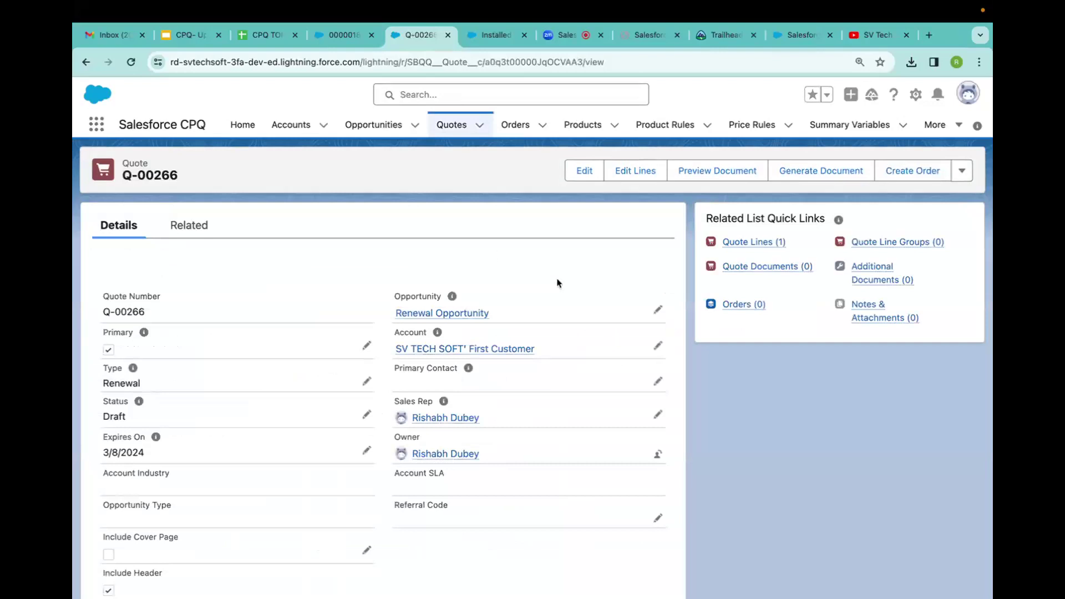
# Close the Renewal Opportunity as Closed Won.
pyautogui.click(435, 314)
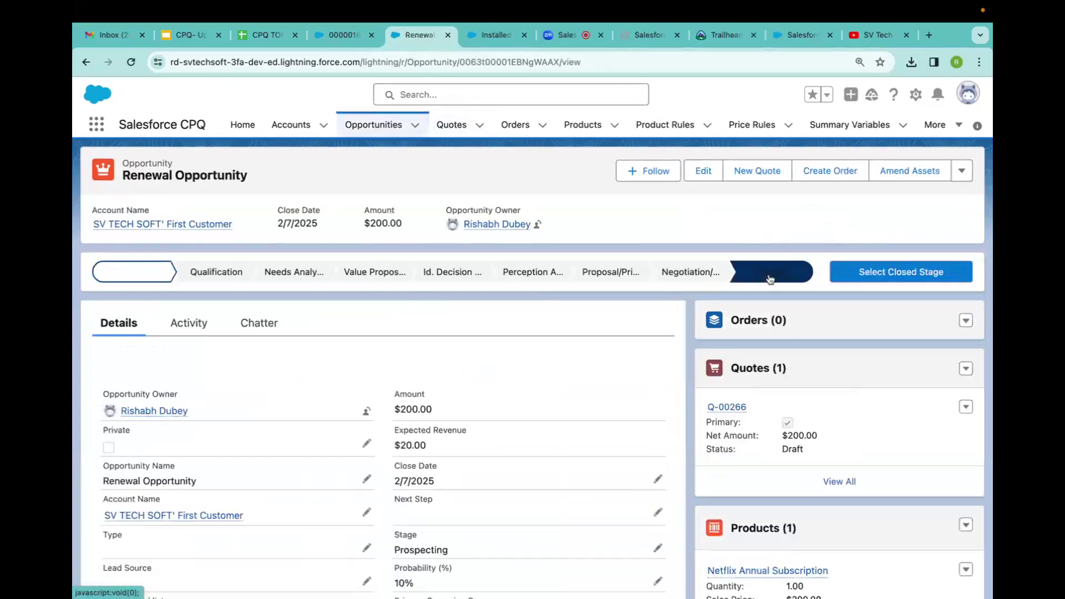
pyautogui.click(393, 329)
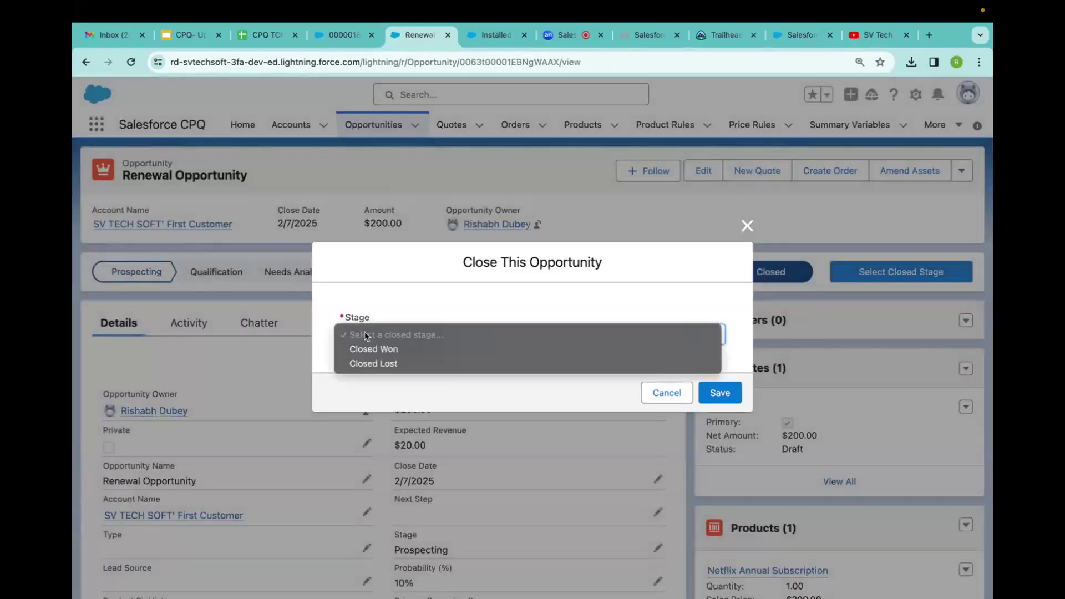
pyautogui.click(369, 347)
pyautogui.click(718, 392)
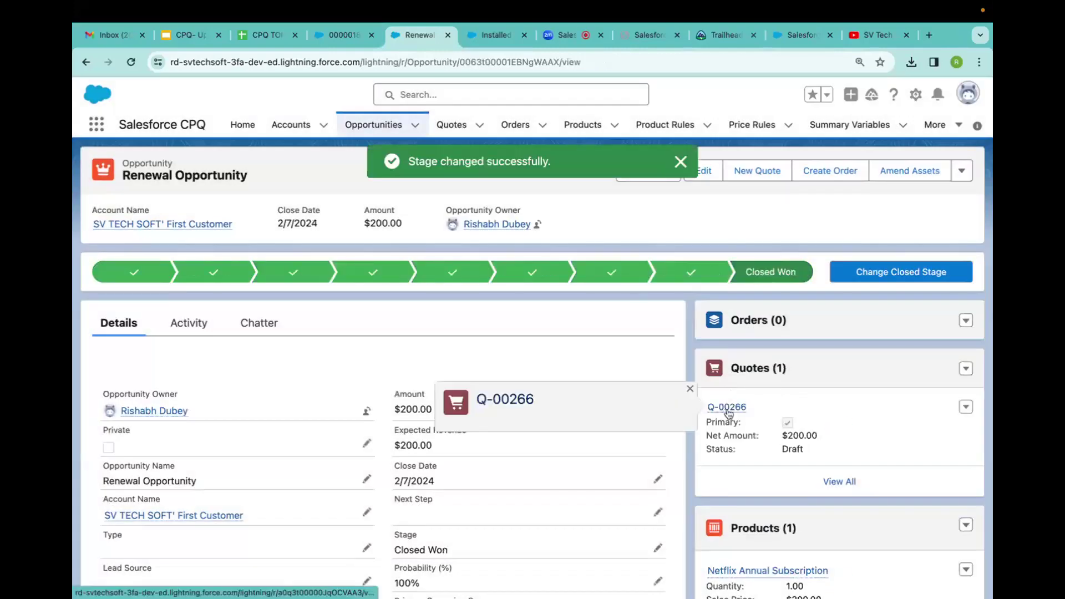
# Mark quote Q-00266 as Ordered and save, creating one related order.
pyautogui.click(725, 409)
pyautogui.scroll(-2, 494, 387)
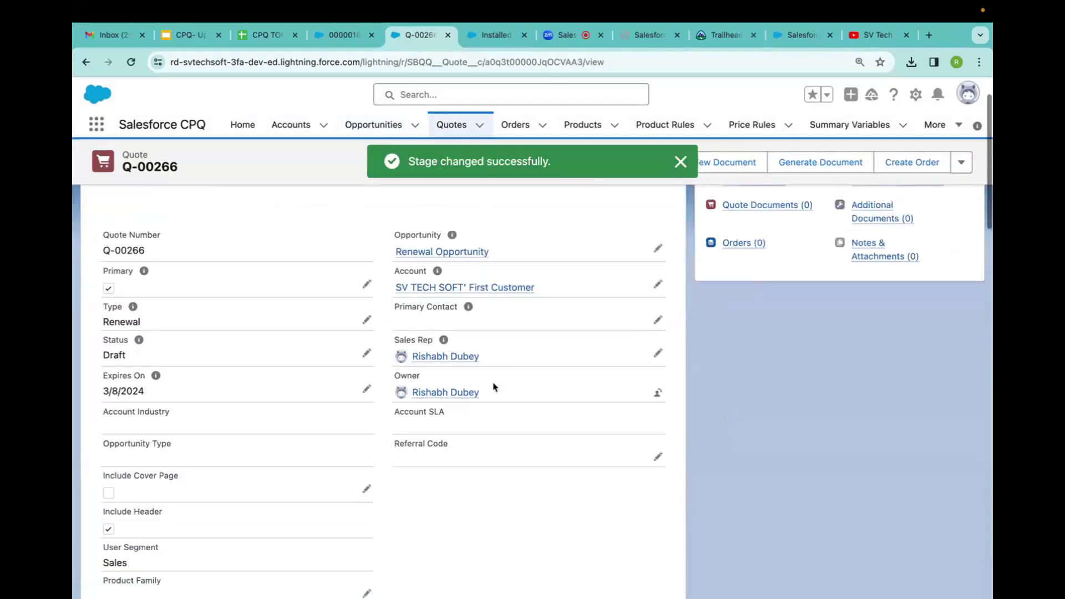
pyautogui.scroll(-7, 494, 387)
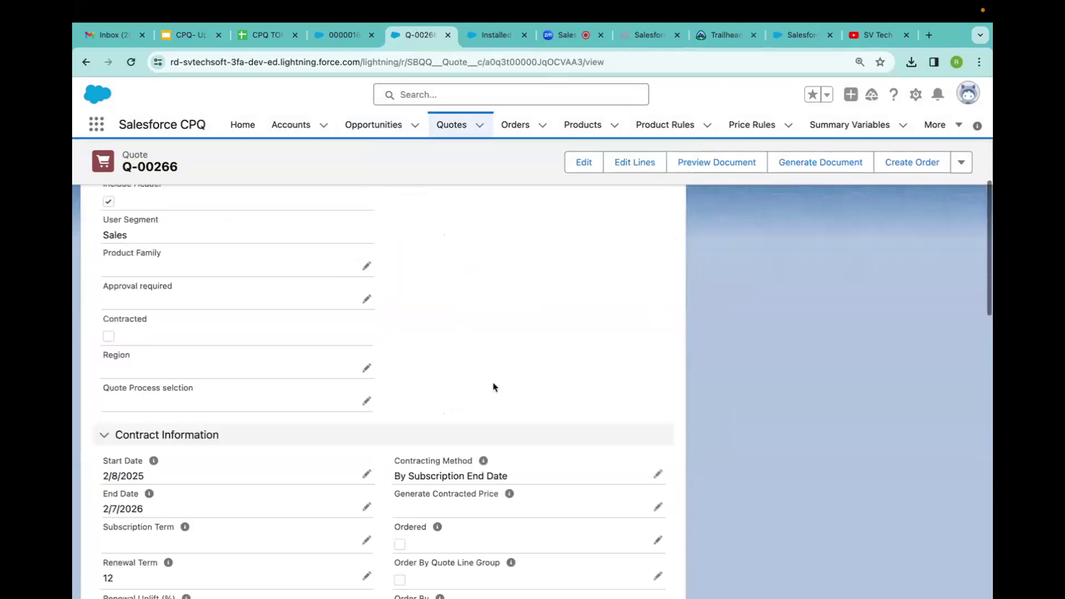
pyautogui.click(658, 486)
pyautogui.click(400, 483)
pyautogui.click(411, 577)
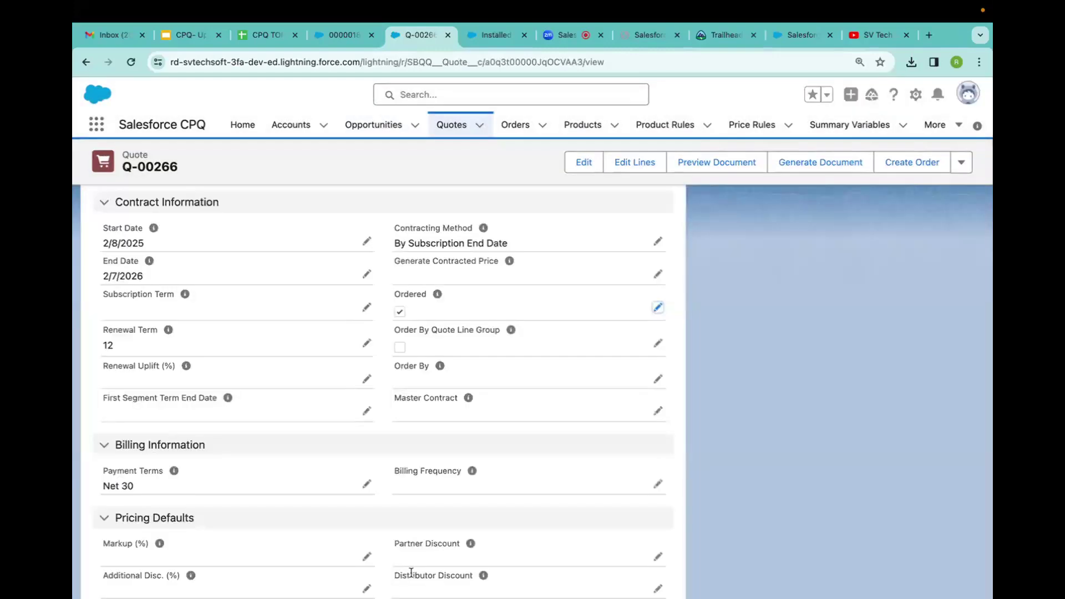
pyautogui.scroll(10, 566, 424)
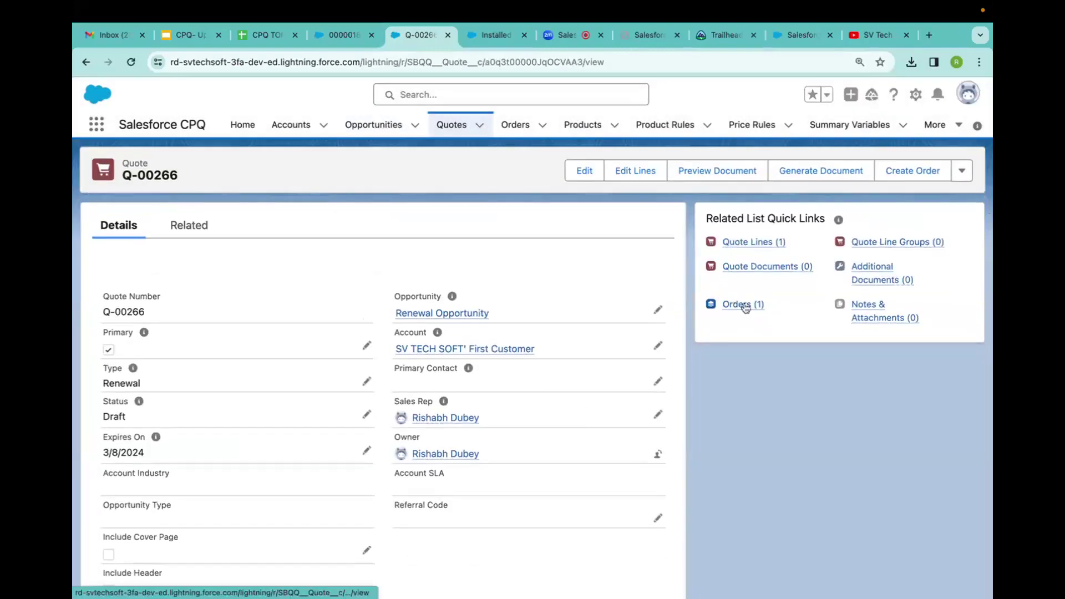
# Open Order 00000176 from the quote and set its status to Activated.
pyautogui.moveTo(745, 309)
pyautogui.click(172, 417)
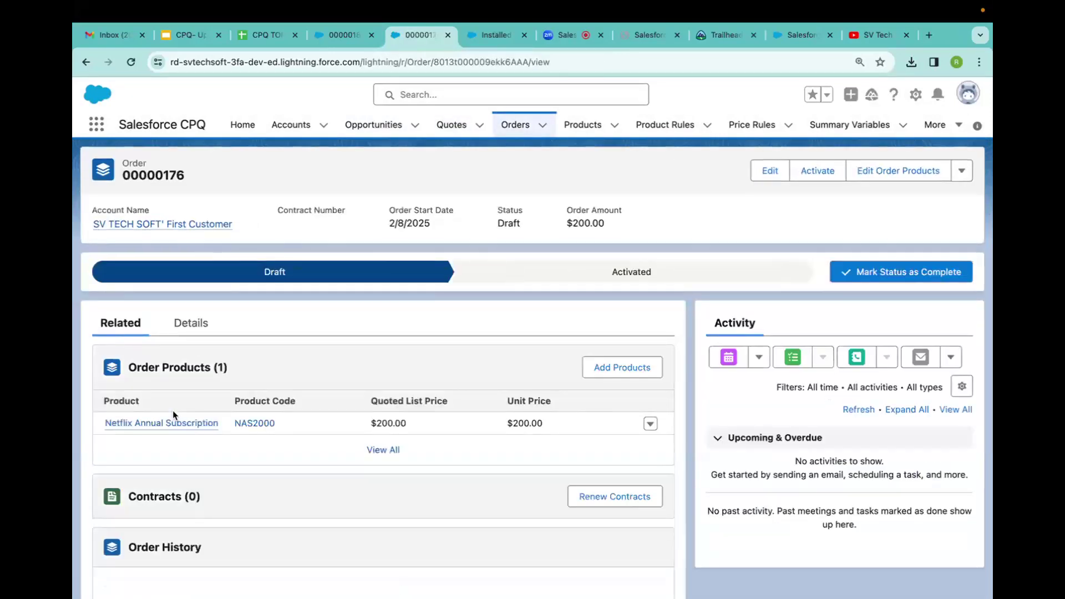
pyautogui.click(204, 328)
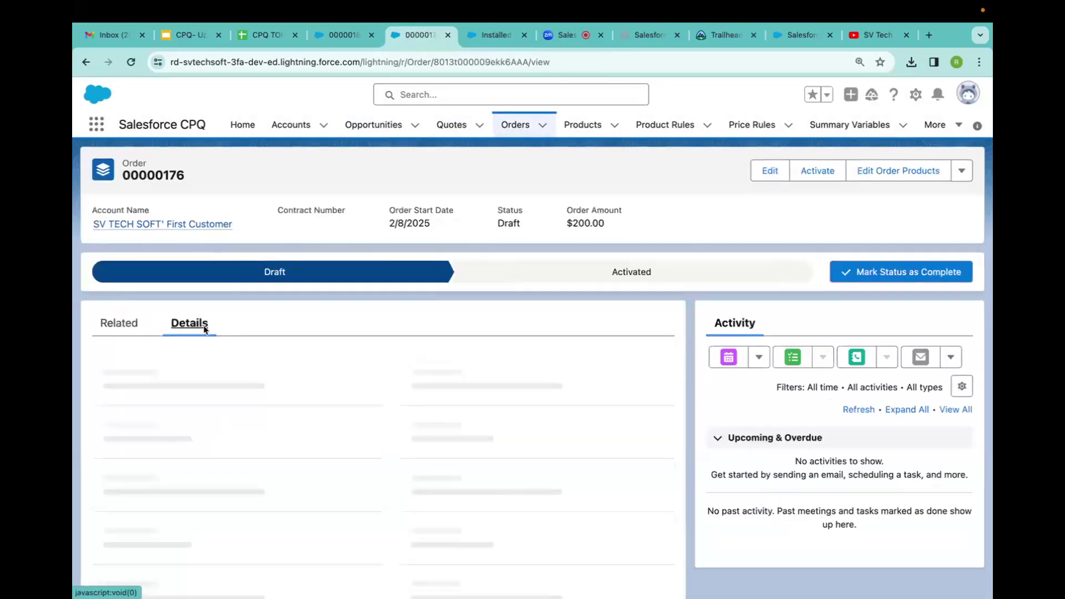
pyautogui.click(592, 279)
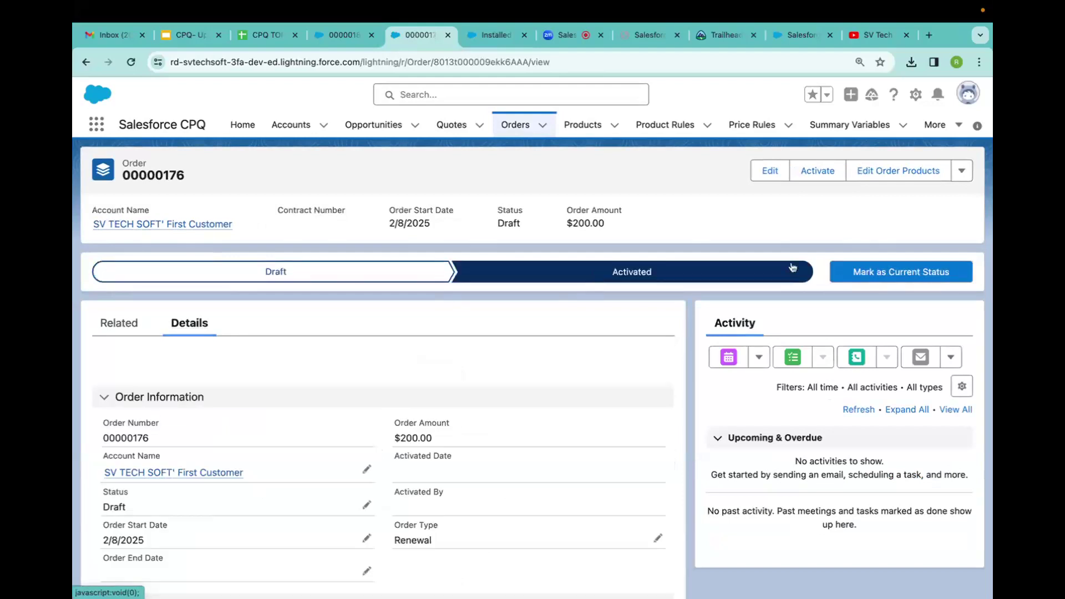
pyautogui.click(880, 266)
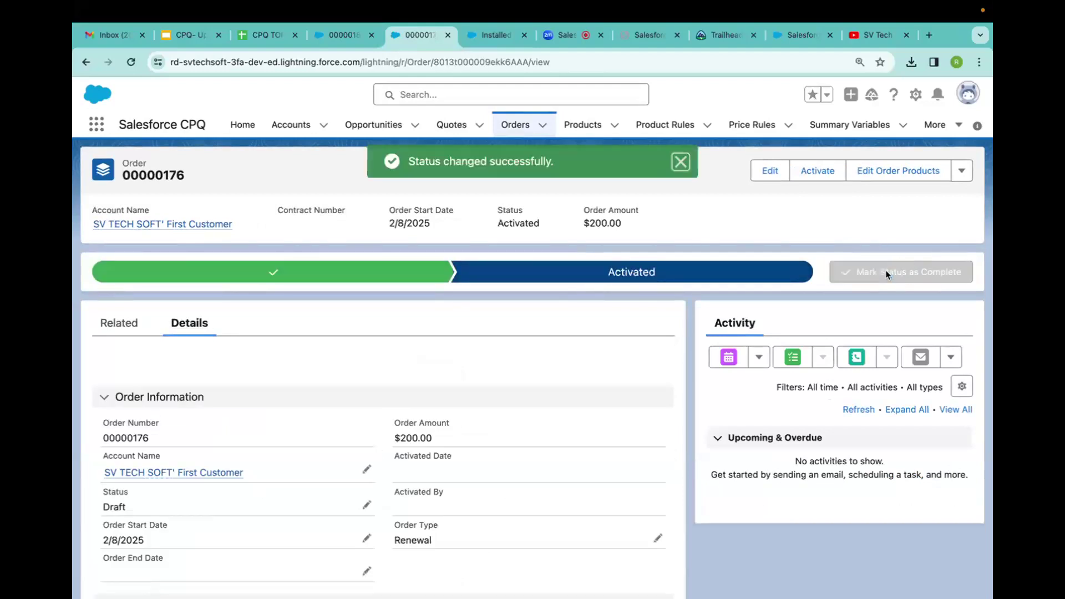
# Check Contracted on Order 00000176 and save.
pyautogui.click(132, 333)
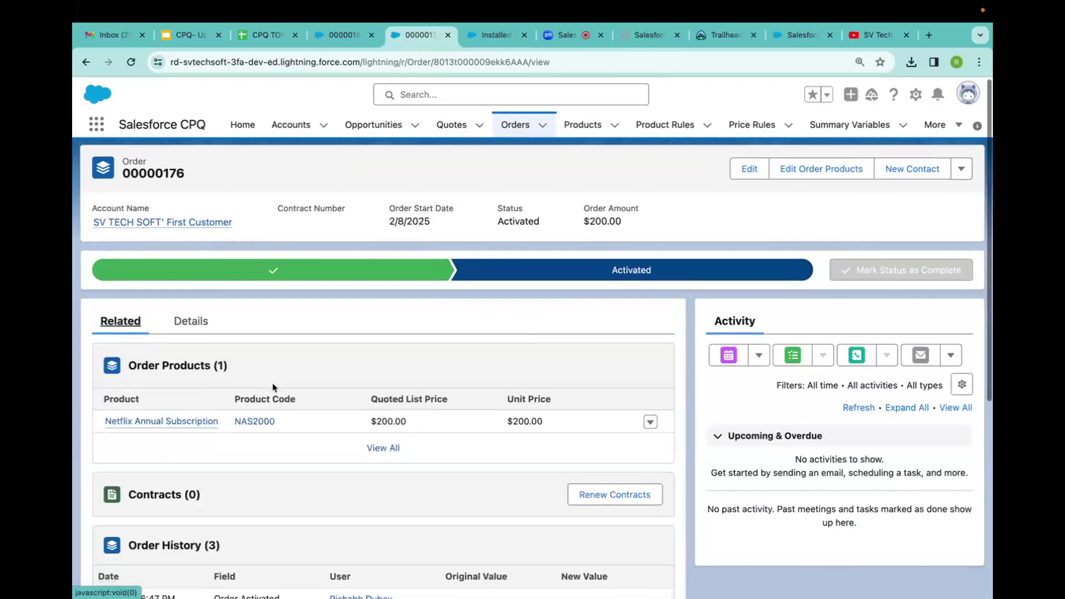
pyautogui.scroll(-2, 277, 382)
pyautogui.click(193, 260)
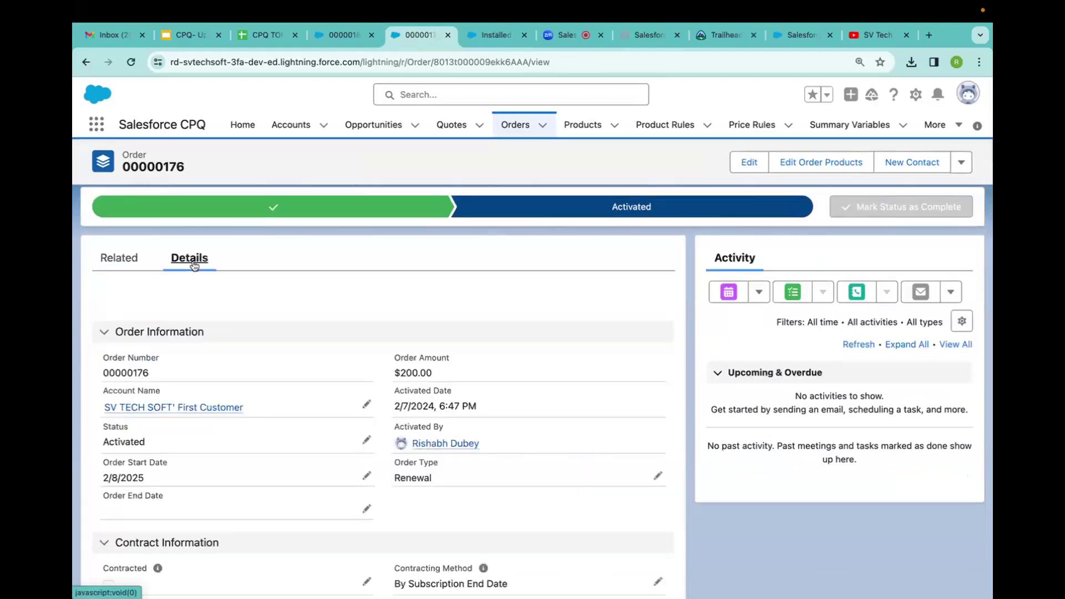
pyautogui.scroll(-3, 188, 321)
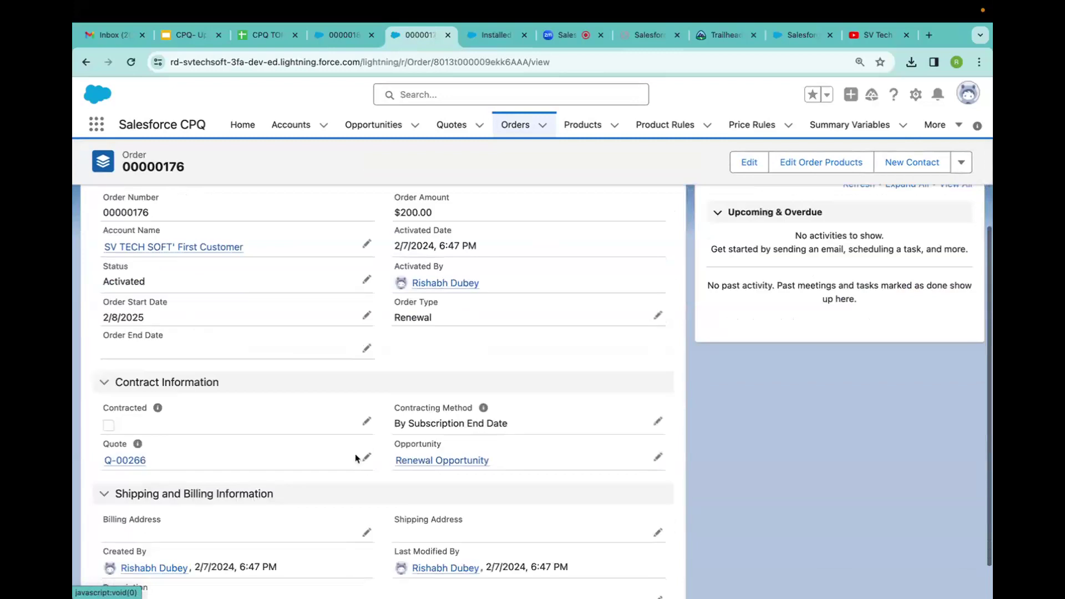
pyautogui.click(367, 426)
pyautogui.click(114, 432)
pyautogui.click(410, 578)
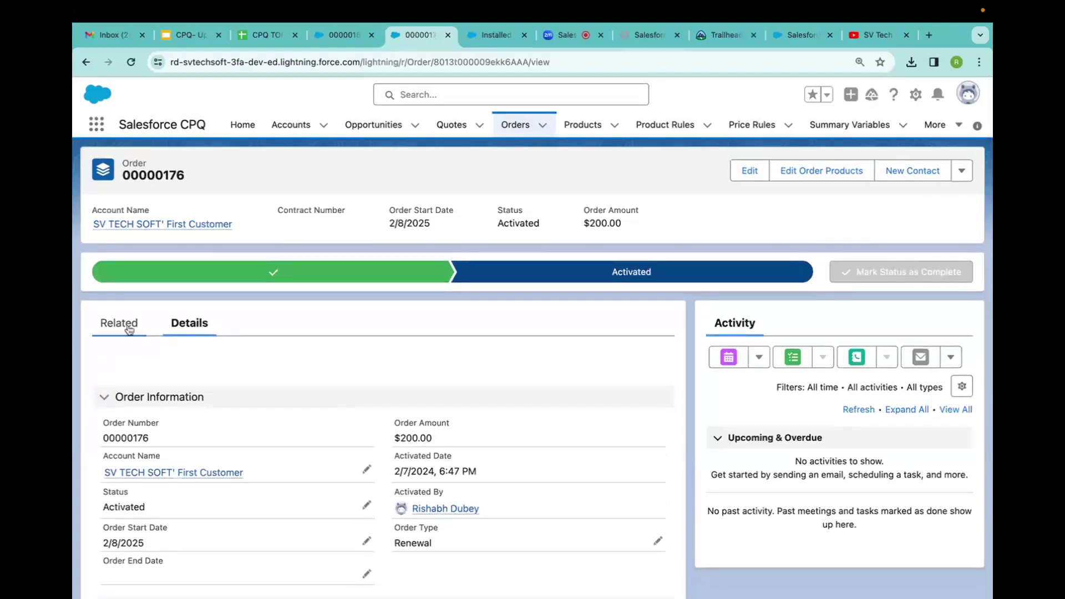
# Open the order's Contracts related list, still showing 0 items.
pyautogui.click(110, 327)
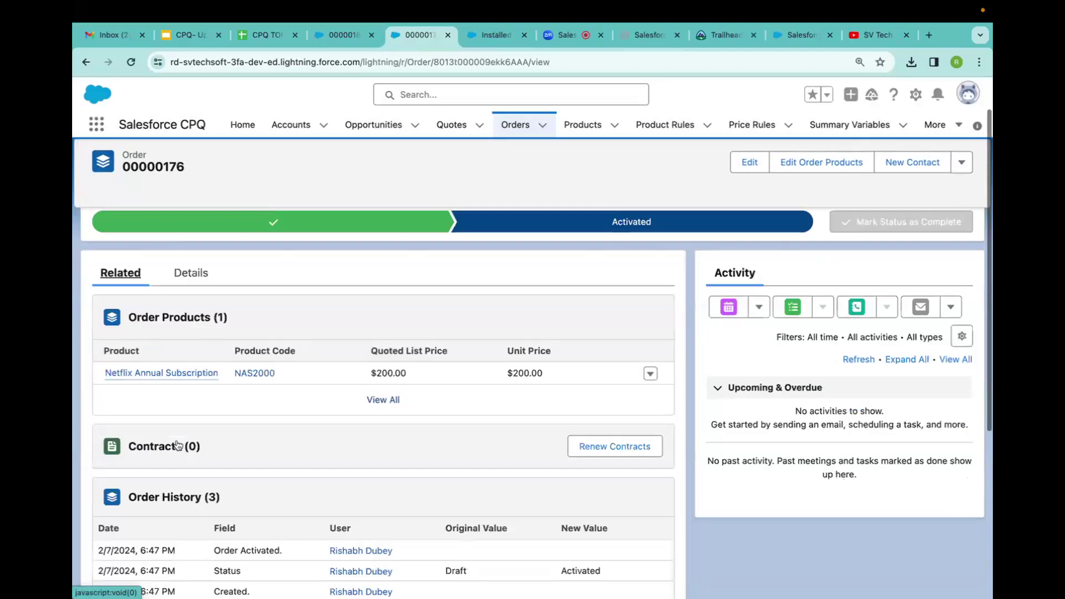
pyautogui.scroll(-4, 185, 464)
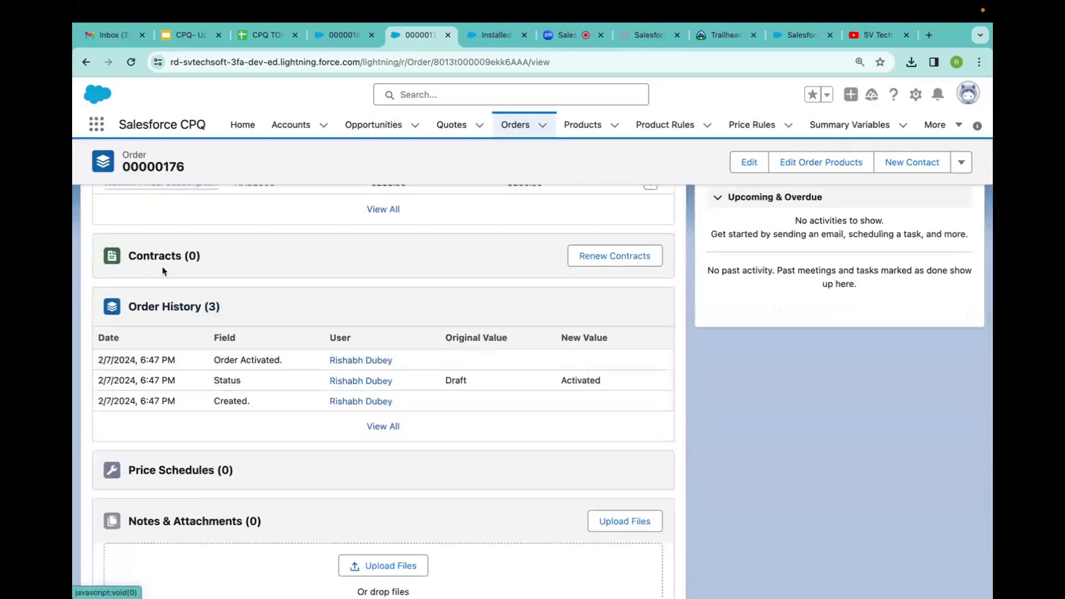
pyautogui.click(164, 256)
# Open contract 00000186 from the refreshed Contracts list and check its 2/8/2025–2/7/2026 term and Netflix subscription.
pyautogui.click(938, 195)
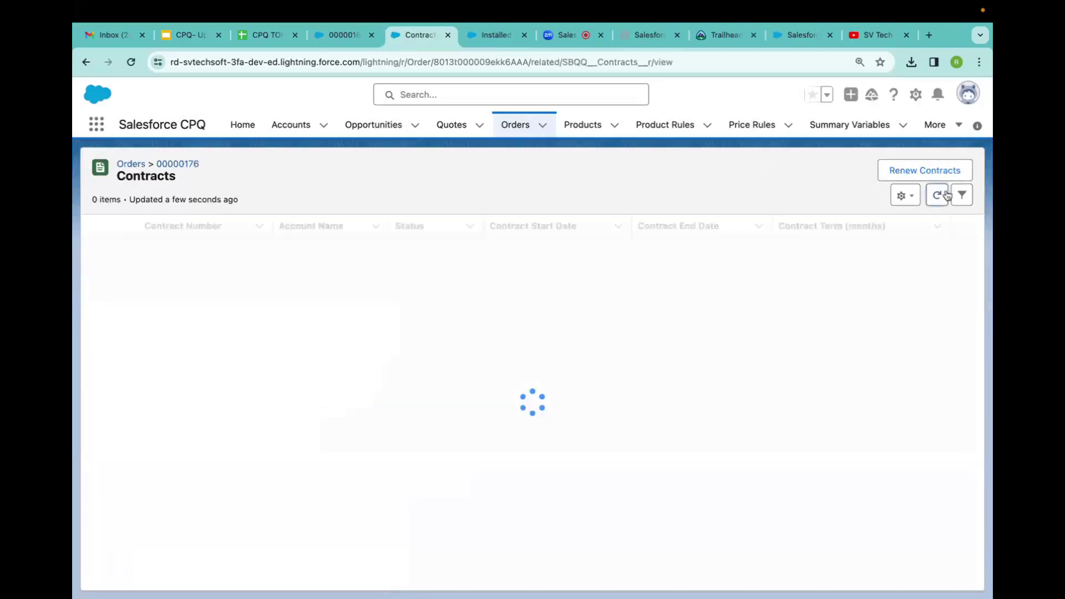
pyautogui.click(173, 249)
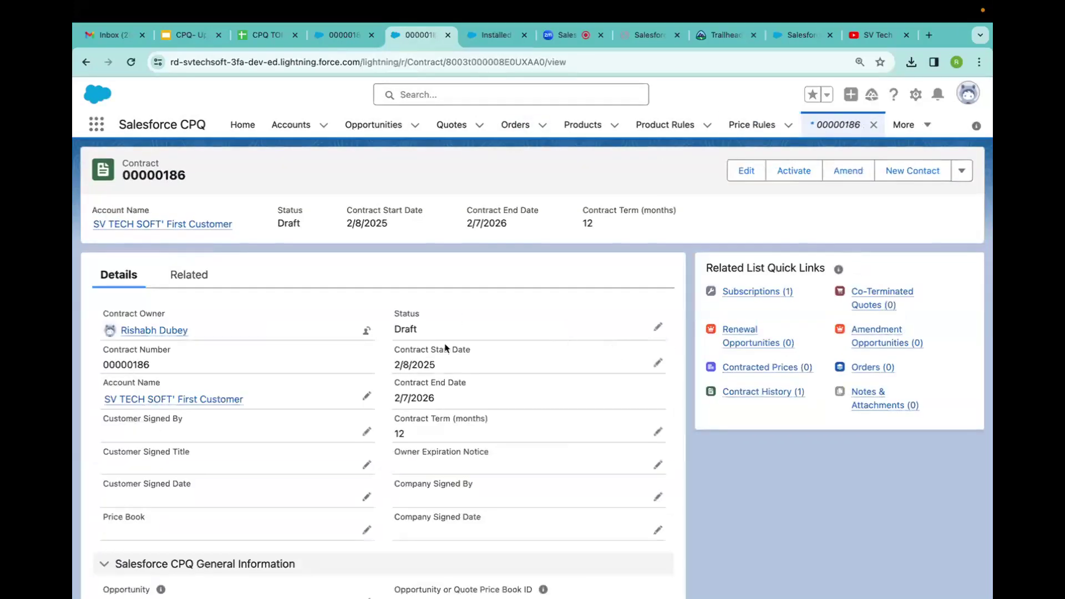
pyautogui.moveTo(401, 364); pyautogui.dragTo(389, 397)
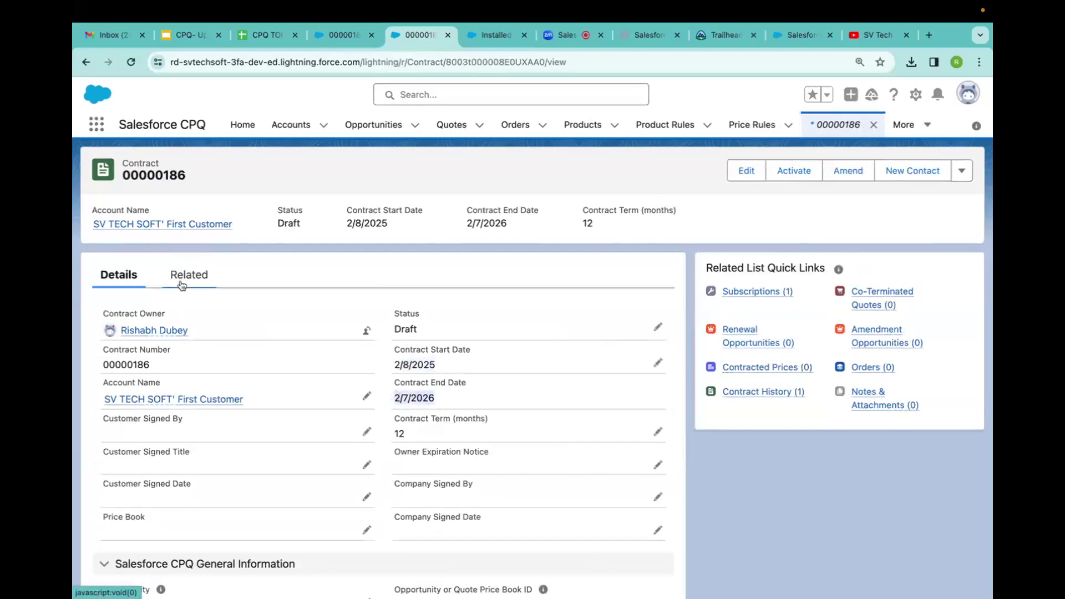
pyautogui.scroll(-7, 175, 474)
pyautogui.scroll(-1, 176, 479)
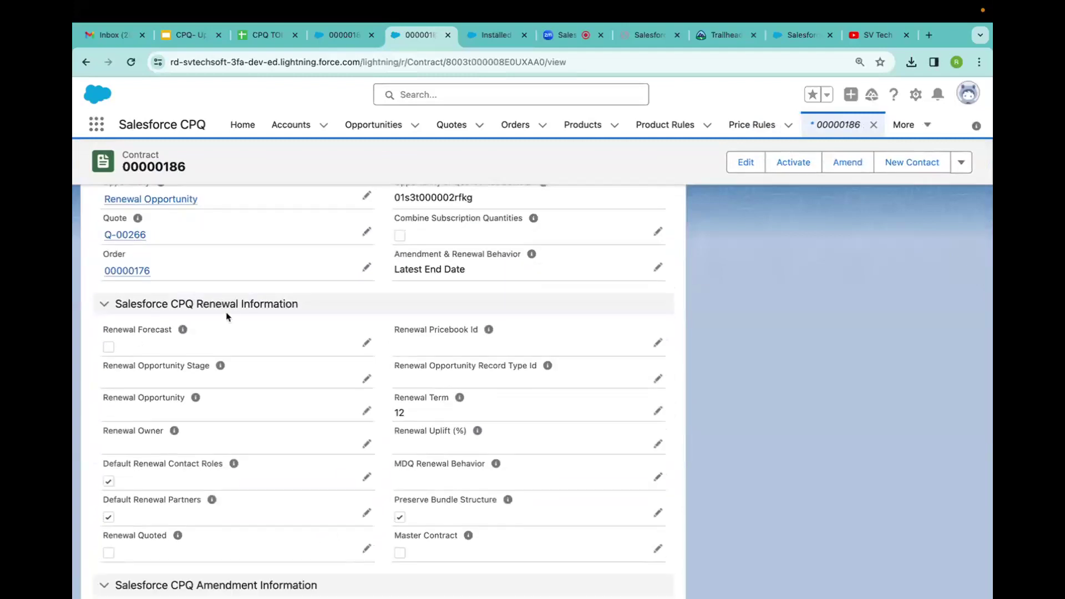
pyautogui.scroll(2, 319, 301)
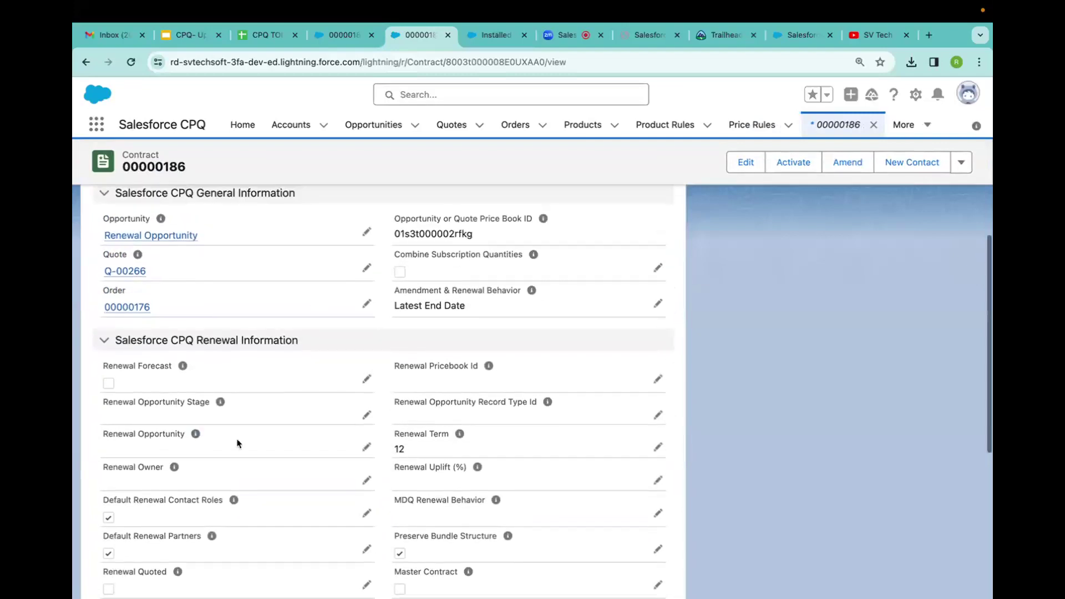
pyautogui.scroll(10, 240, 444)
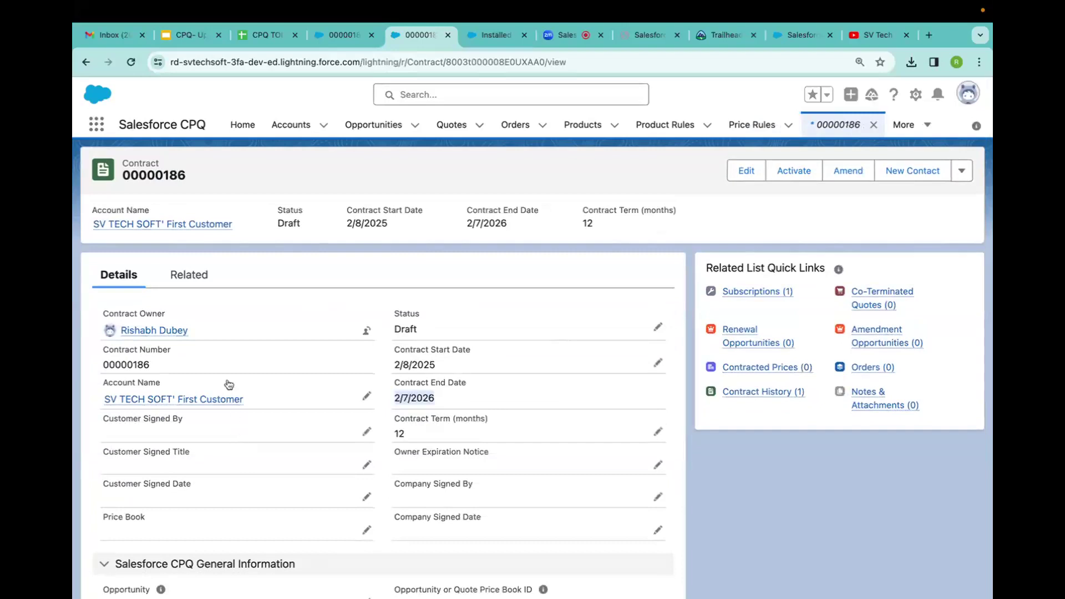
pyautogui.click(189, 275)
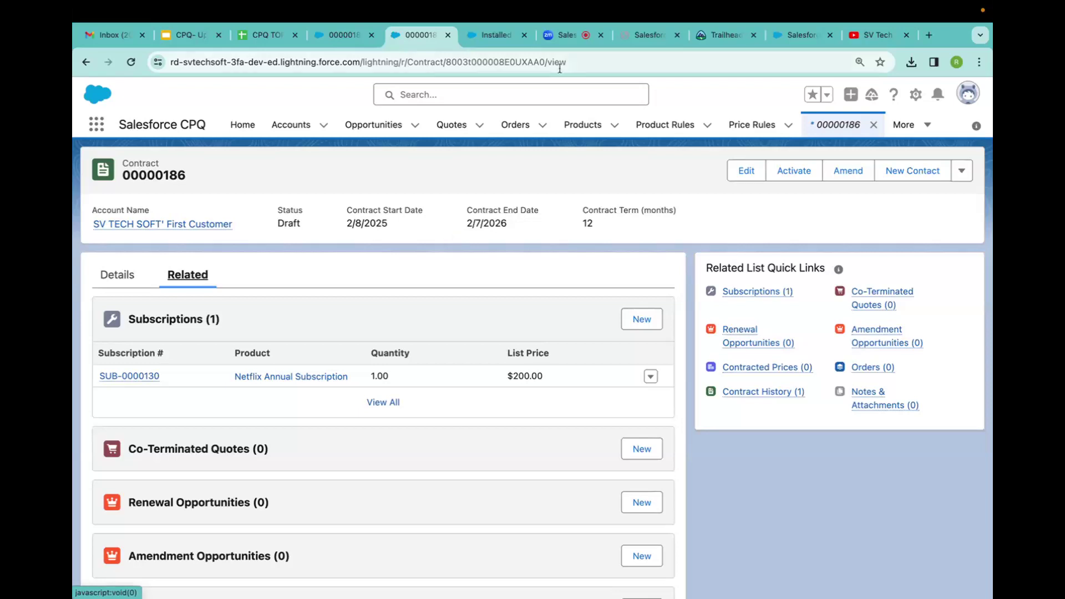
pyautogui.click(558, 40)
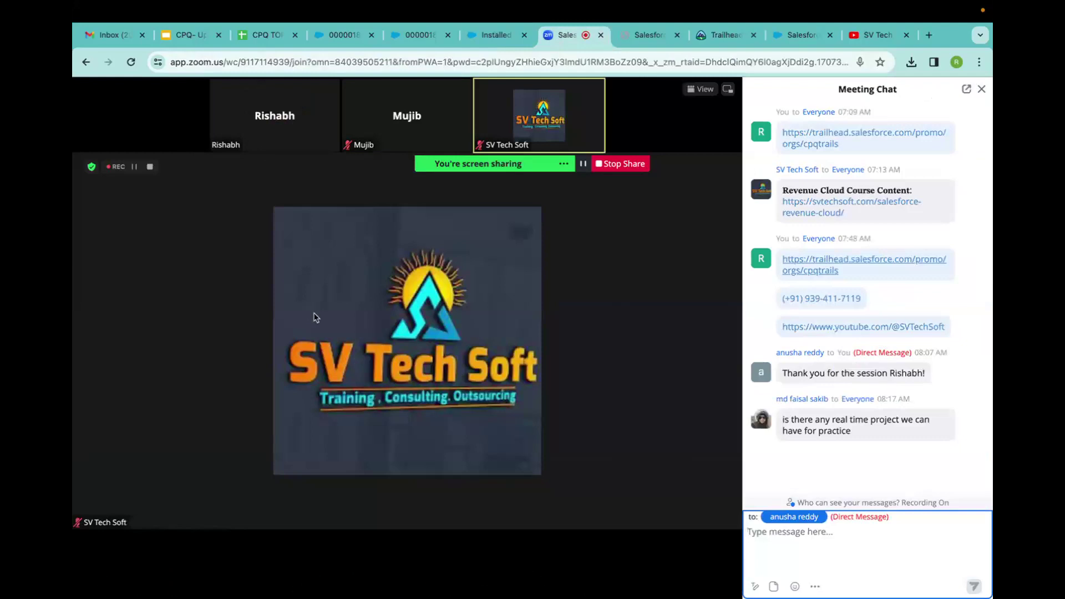
# Reply to the participant in Meeting Chat that there will be real-life projects.
pyautogui.write('Yes faisa')
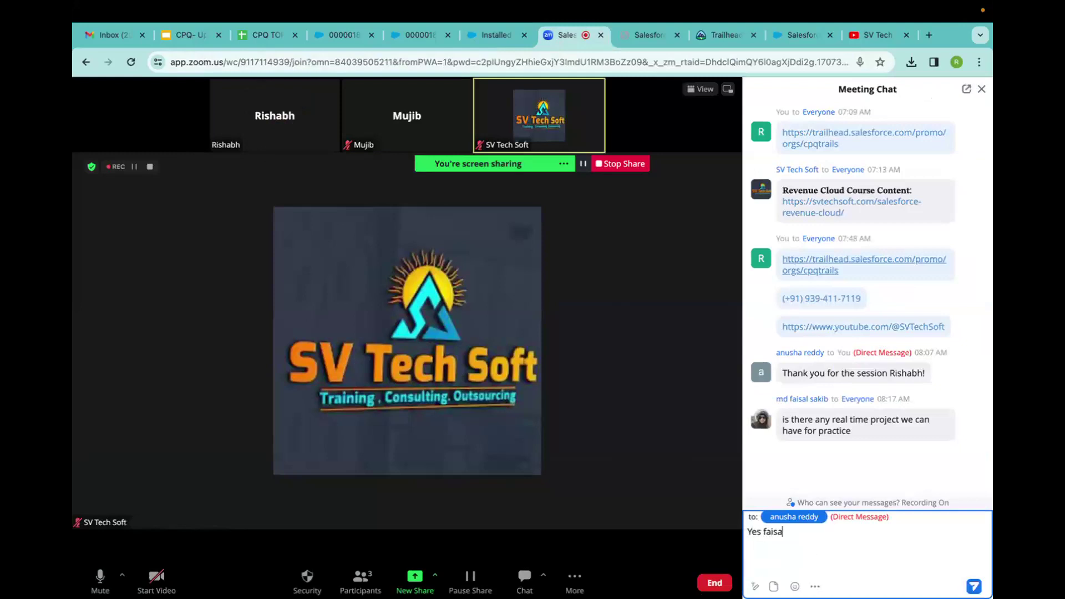
pyautogui.write('l there would be real')
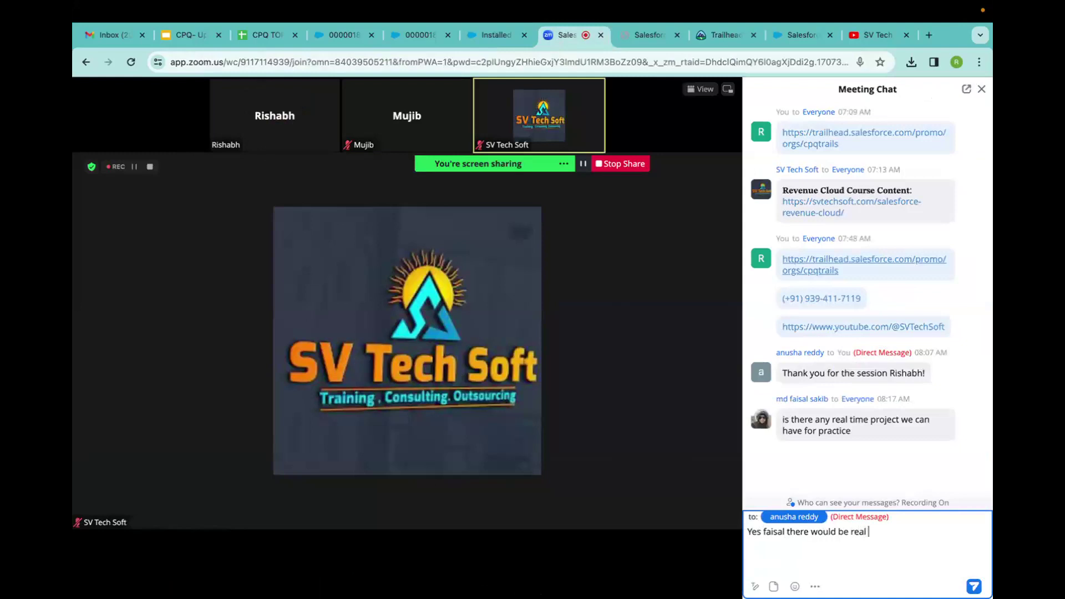
pyautogui.write(' life projects')
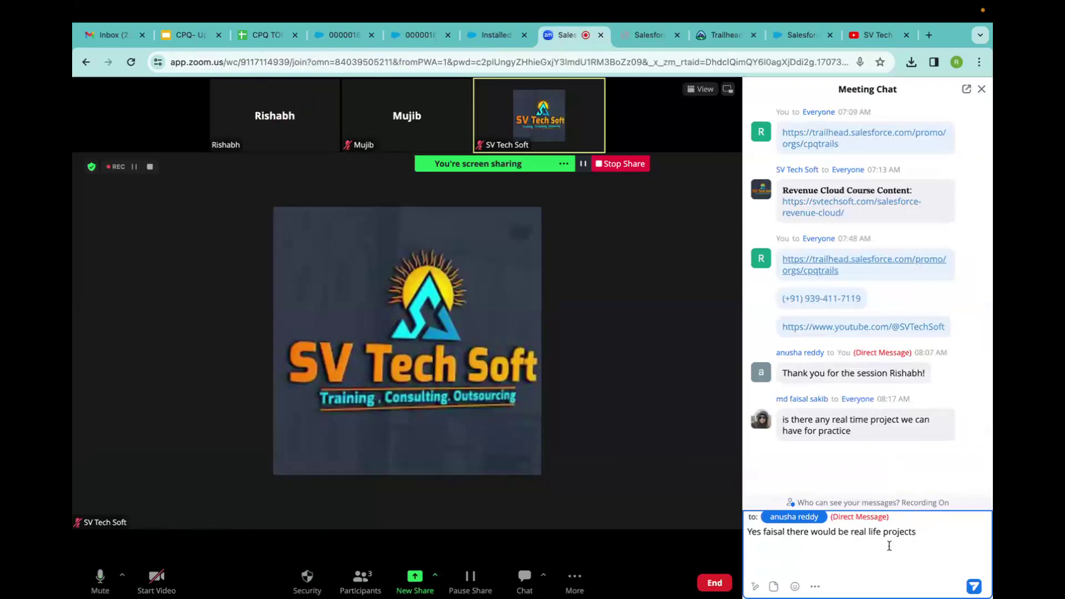
pyautogui.click(975, 587)
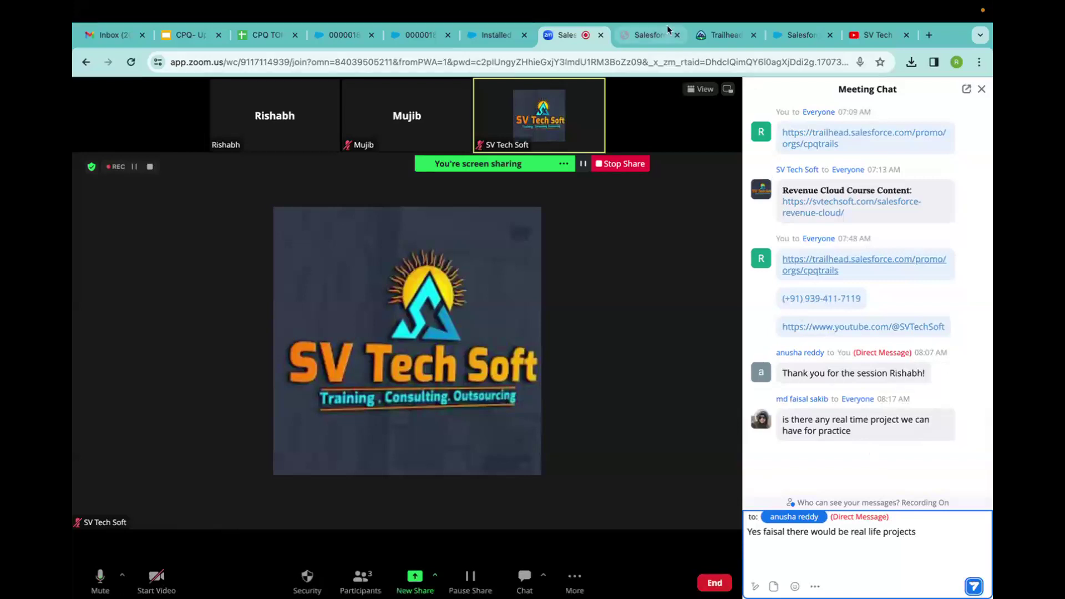
pyautogui.click(651, 35)
# Scroll the Revenue Cloud course content and expand the 25. Mini Project topic.
pyautogui.scroll(-2, 345, 302)
pyautogui.scroll(12, 344, 302)
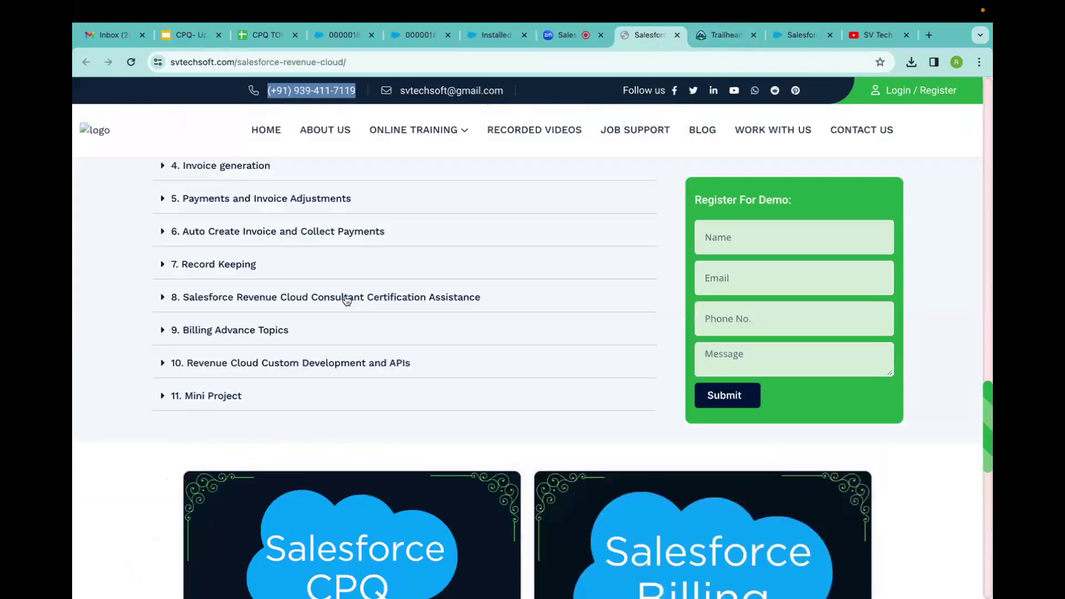
pyautogui.scroll(-2, 347, 301)
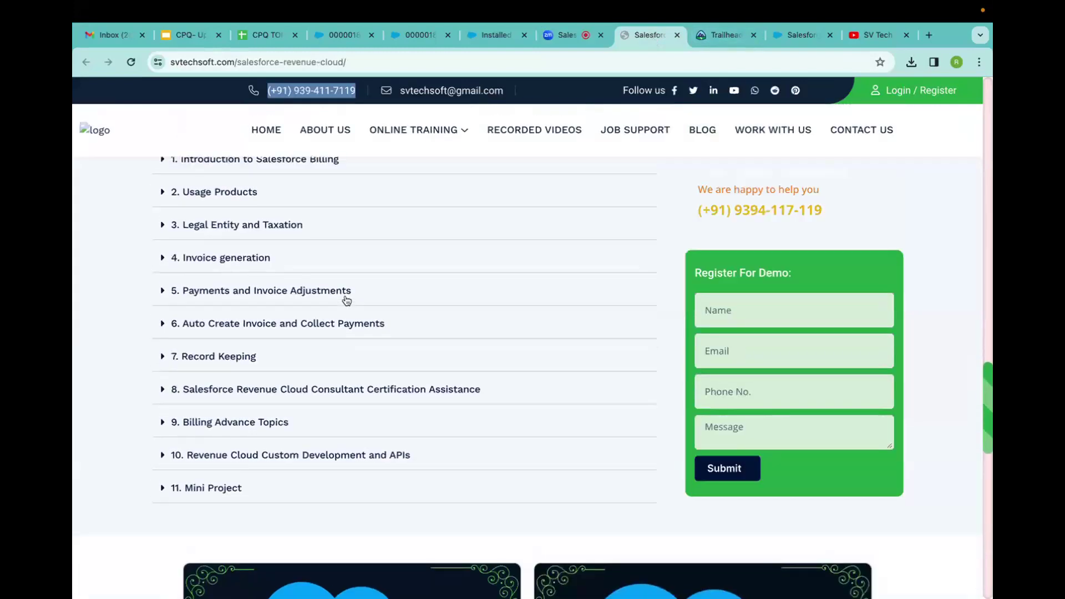
pyautogui.scroll(2, 347, 301)
pyautogui.scroll(8, 347, 301)
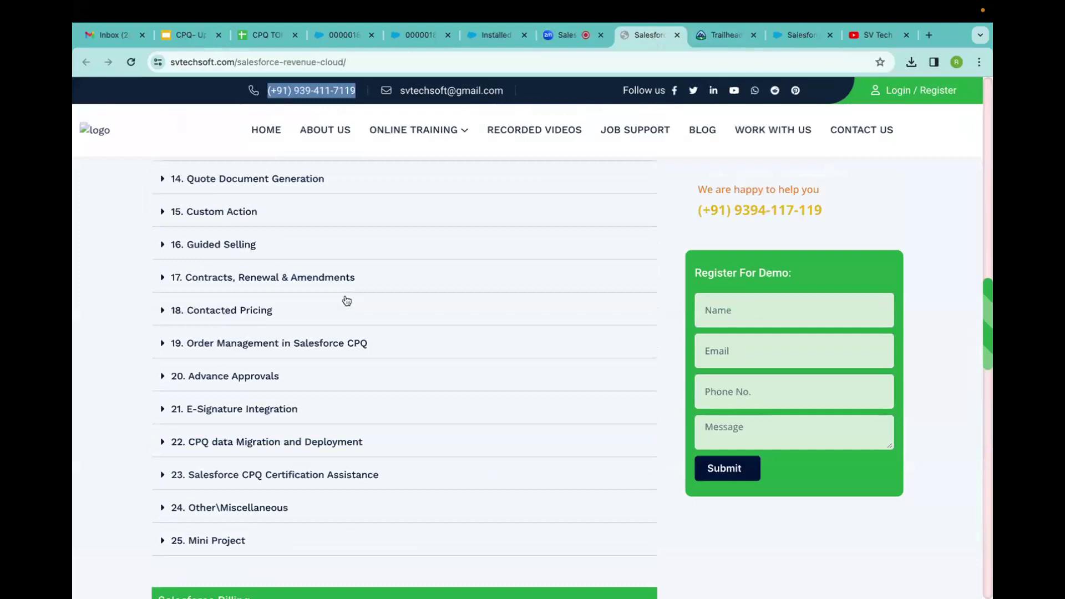
pyautogui.scroll(6, 347, 300)
pyautogui.scroll(-5, 347, 301)
pyautogui.scroll(-3, 347, 301)
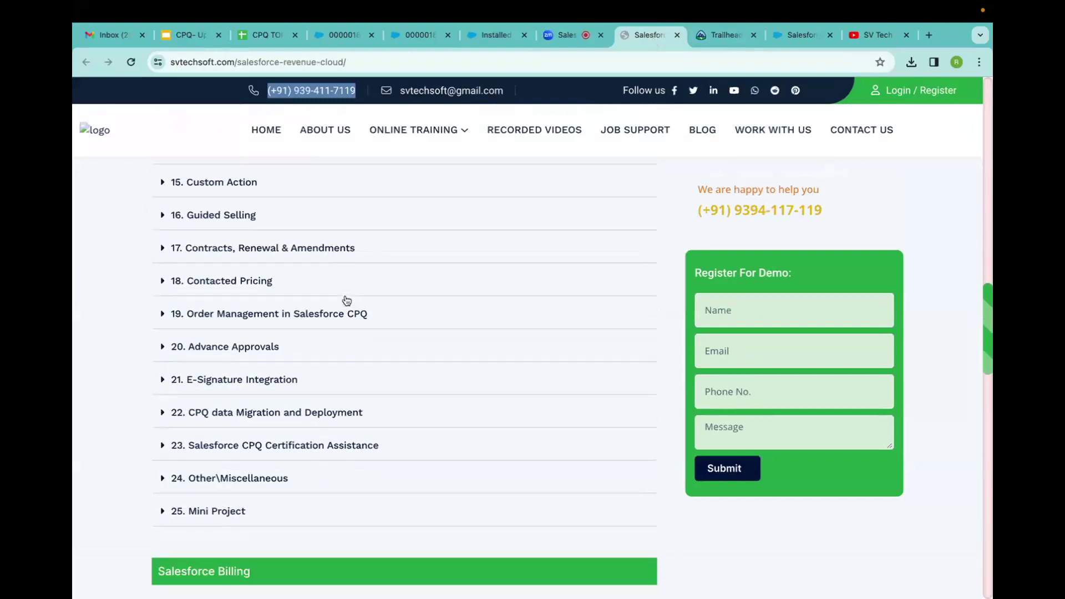
pyautogui.click(161, 507)
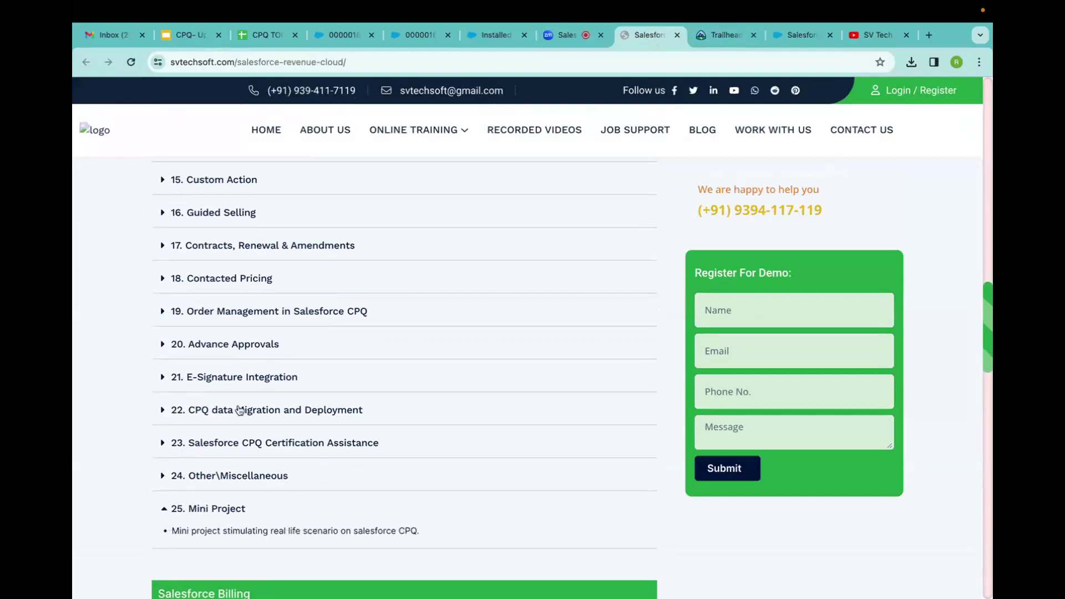
# Read through the Mini Project's real-life scenario description and surrounding course topics.
pyautogui.scroll(5, 421, 362)
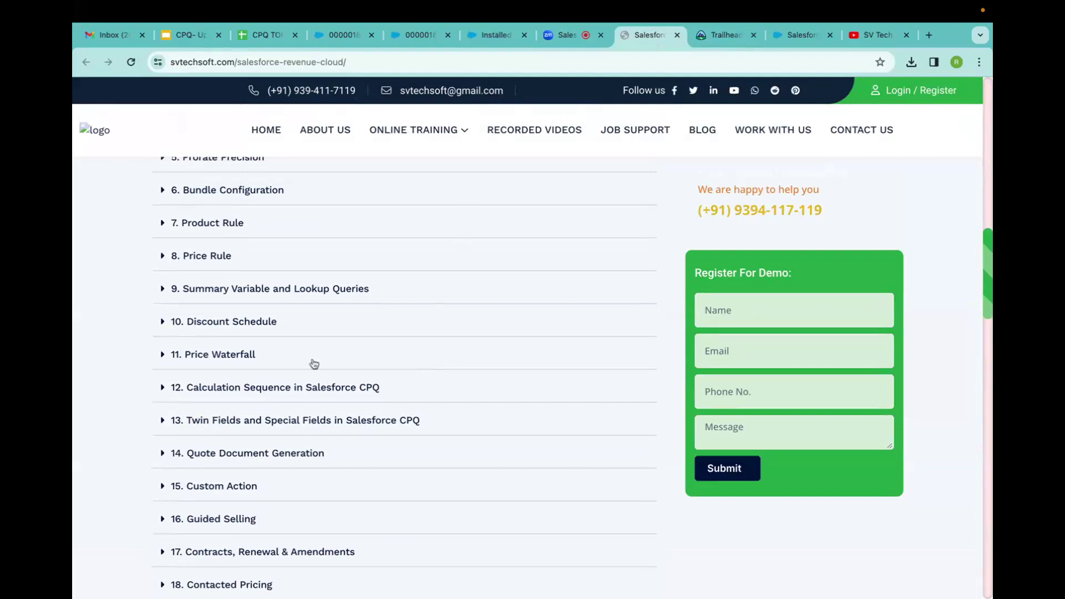
pyautogui.scroll(-4, 302, 410)
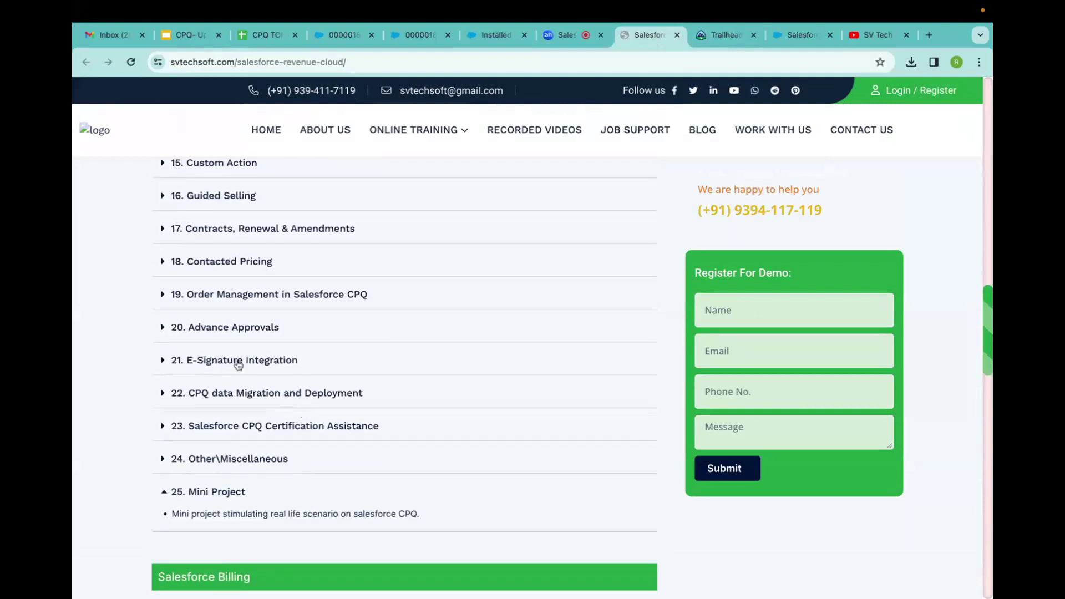
pyautogui.scroll(6, 239, 365)
pyautogui.scroll(7, 239, 365)
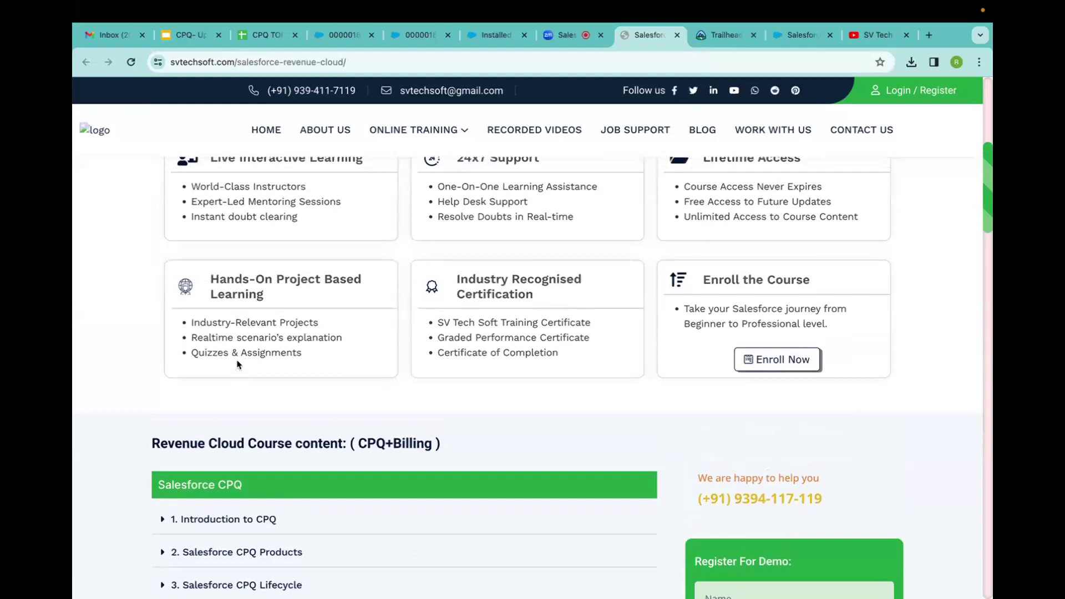
pyautogui.scroll(-5, 248, 405)
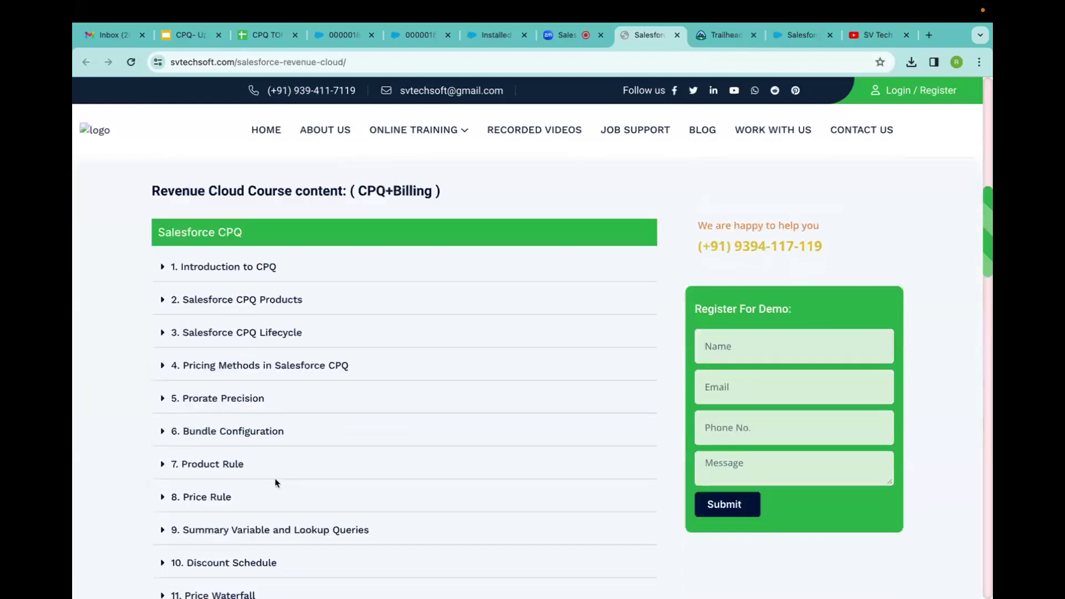
pyautogui.scroll(-16, 276, 483)
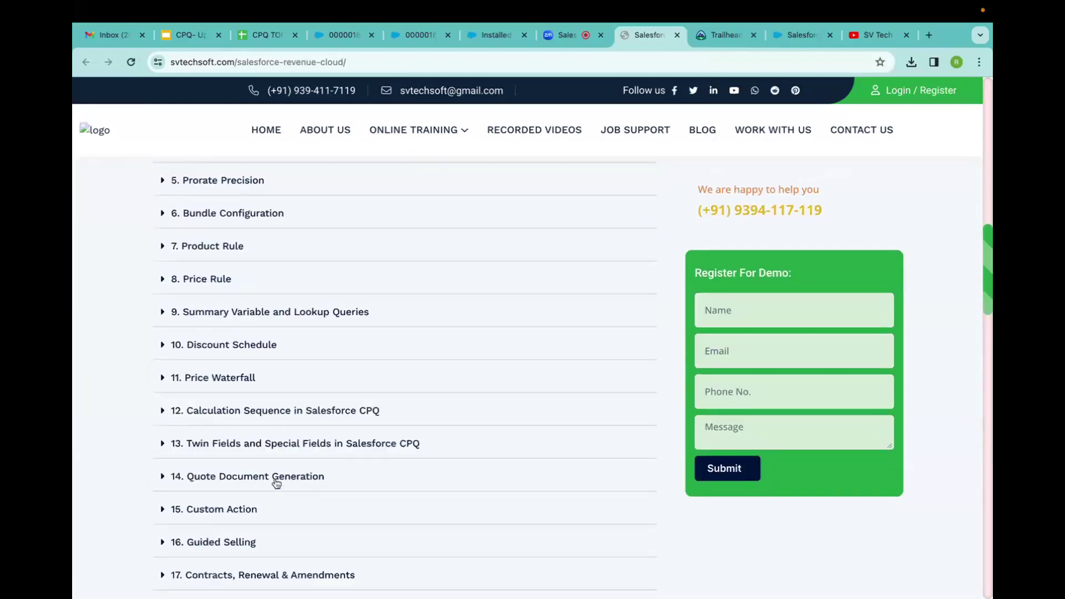
pyautogui.scroll(-6, 277, 483)
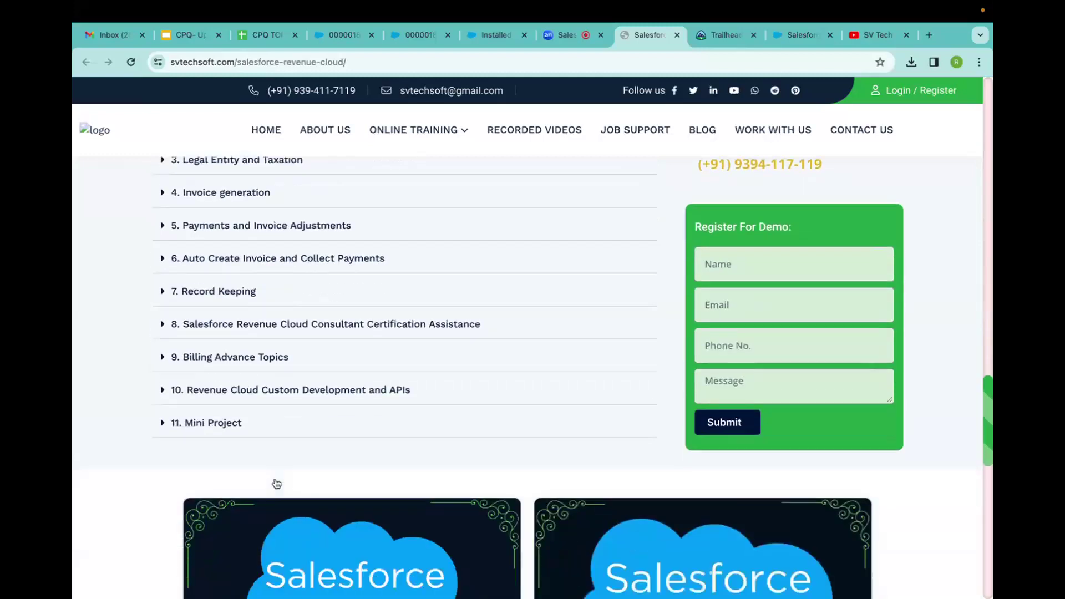
pyautogui.scroll(13, 275, 483)
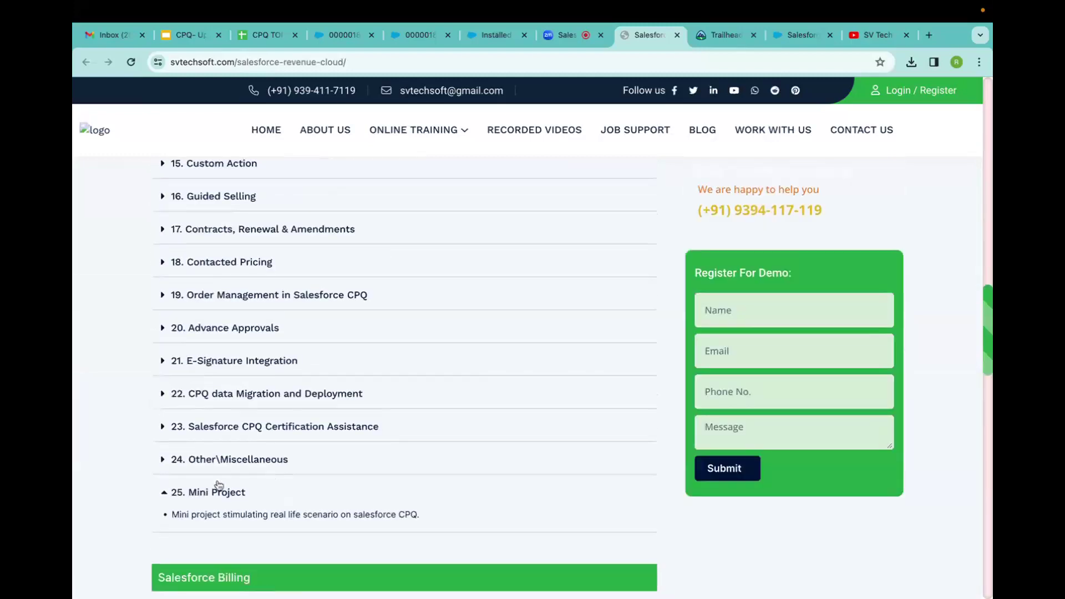
pyautogui.scroll(-12, 218, 486)
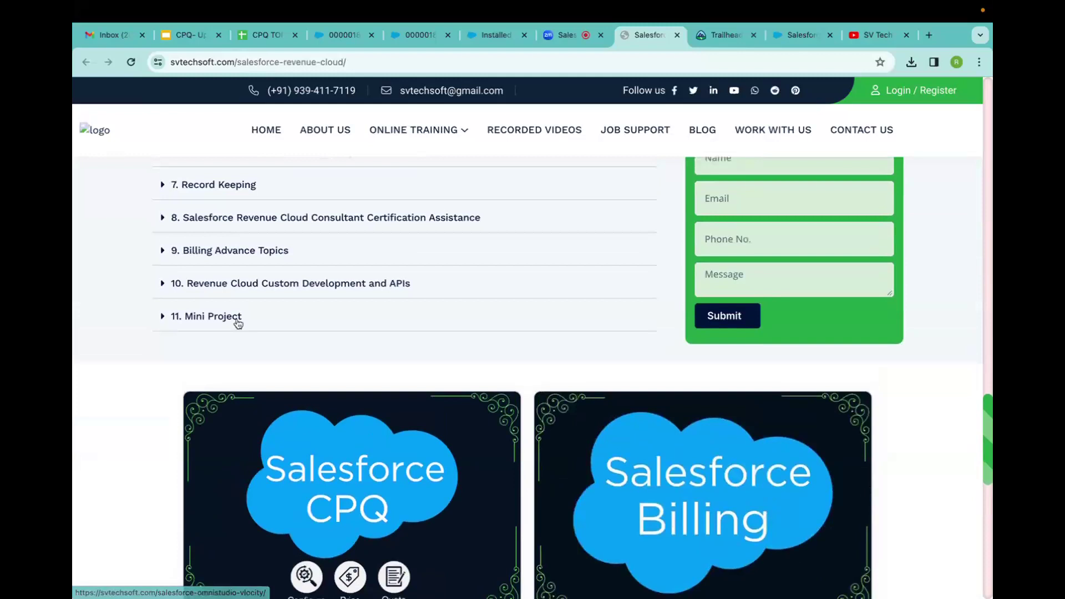
pyautogui.scroll(20, 238, 321)
pyautogui.scroll(4, 238, 323)
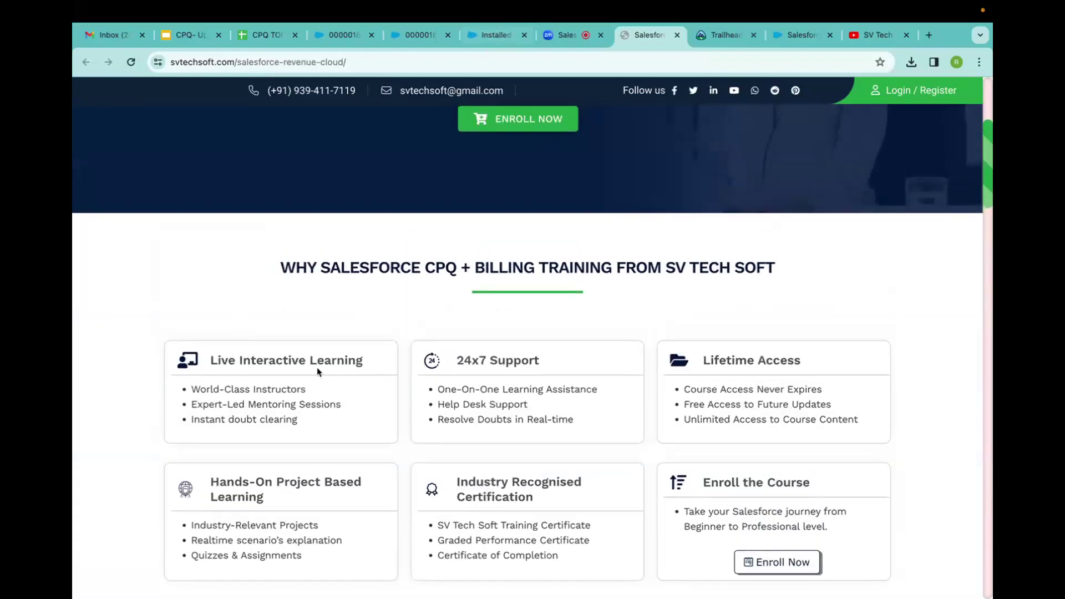
pyautogui.scroll(-12, 316, 368)
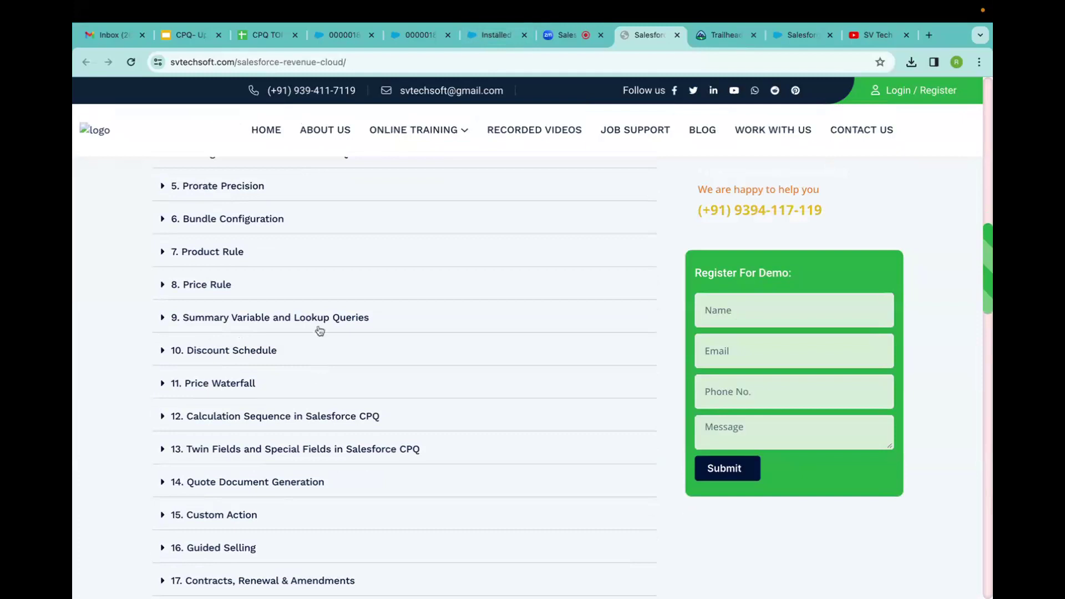
# Open Google Drive from the Gmail inbox's Google apps grid.
pyautogui.click(251, 37)
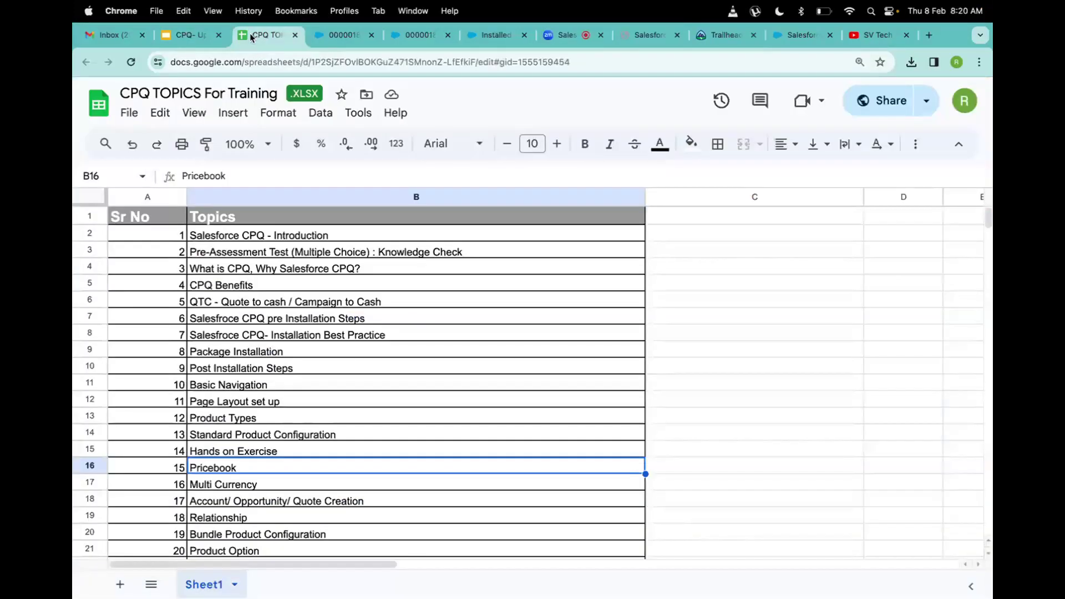
pyautogui.click(111, 35)
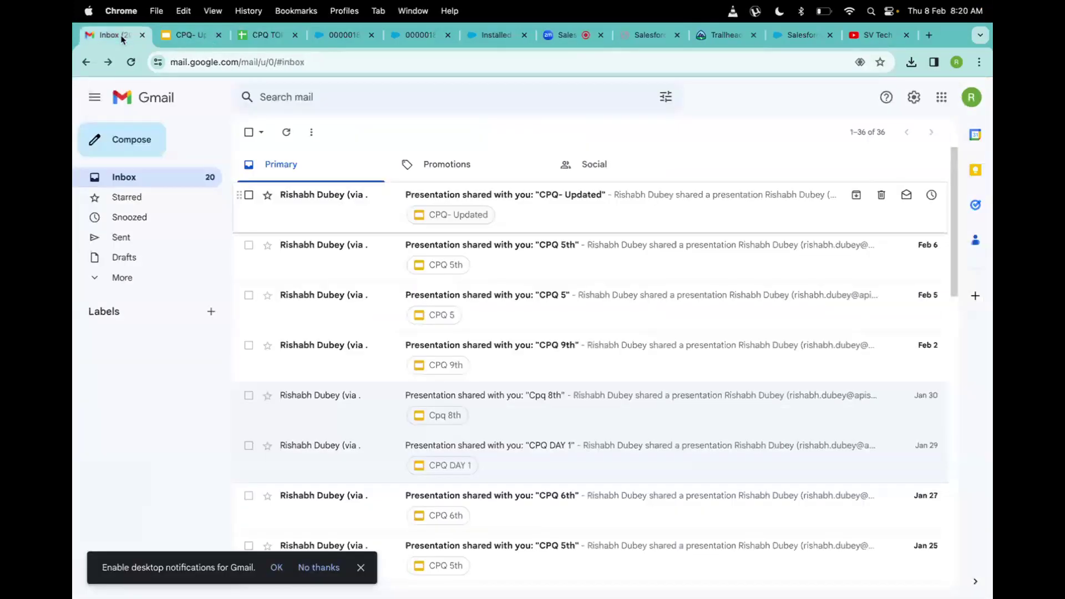
pyautogui.click(941, 97)
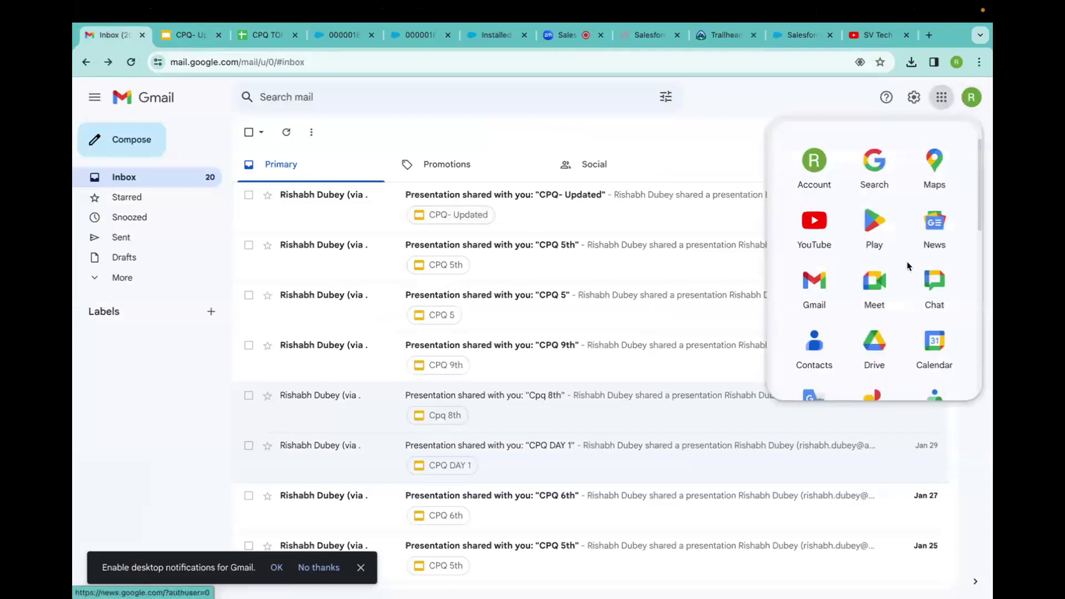
pyautogui.click(872, 345)
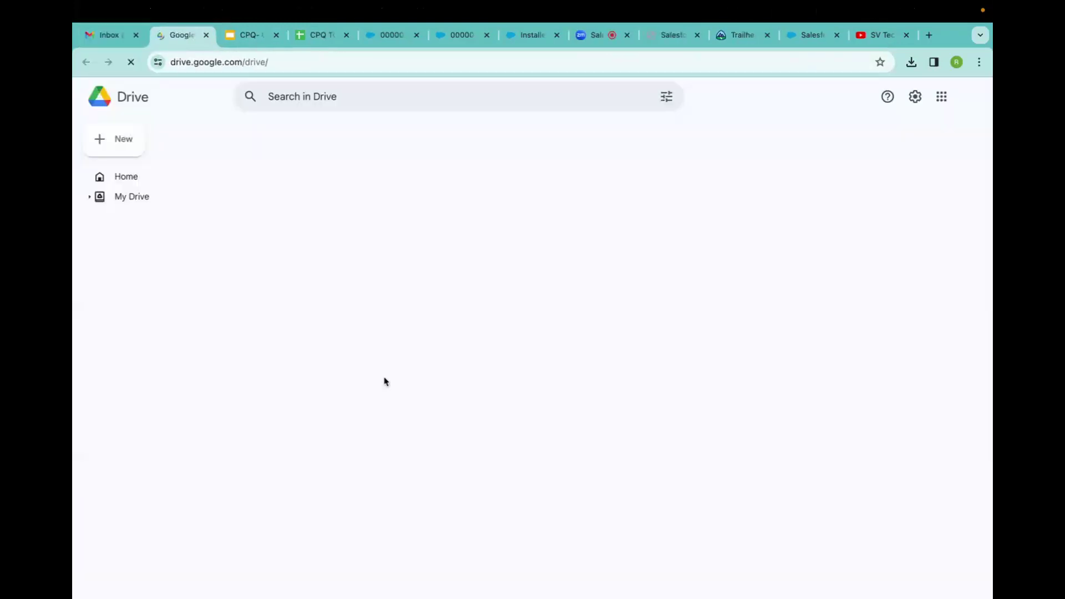
# Open Scenario 2.docx from Drive Home, then return to the file list.
pyautogui.scroll(-5, 386, 381)
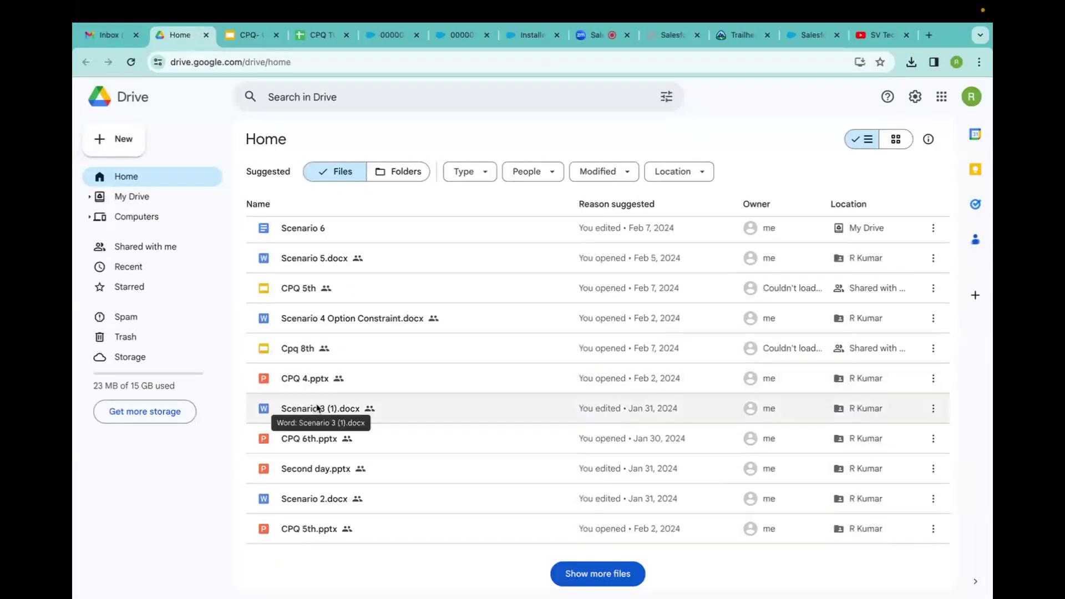
pyautogui.click(296, 507)
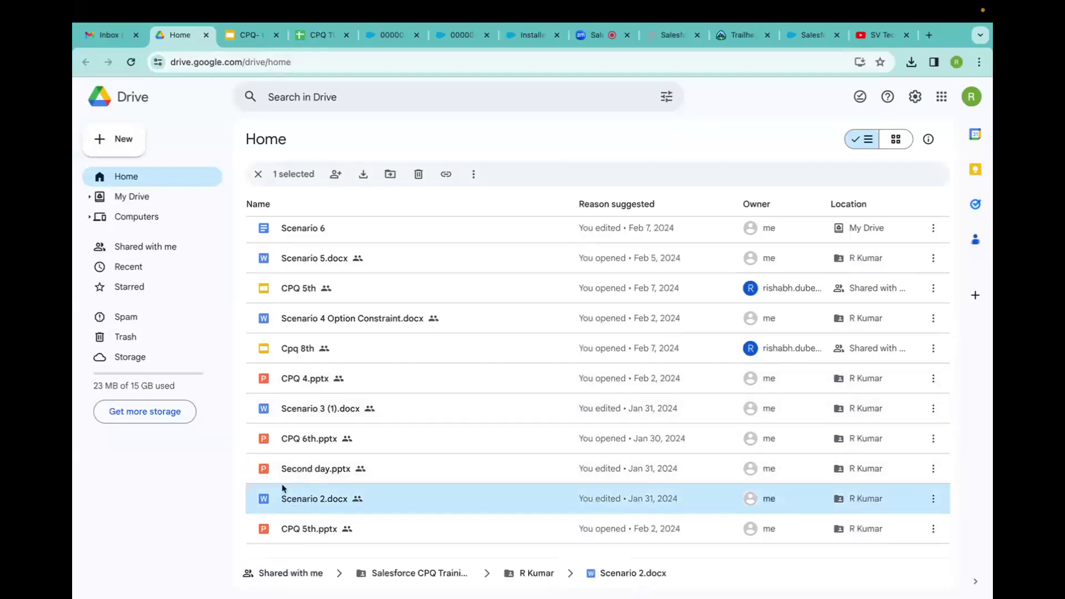
pyautogui.doubleClick(291, 502)
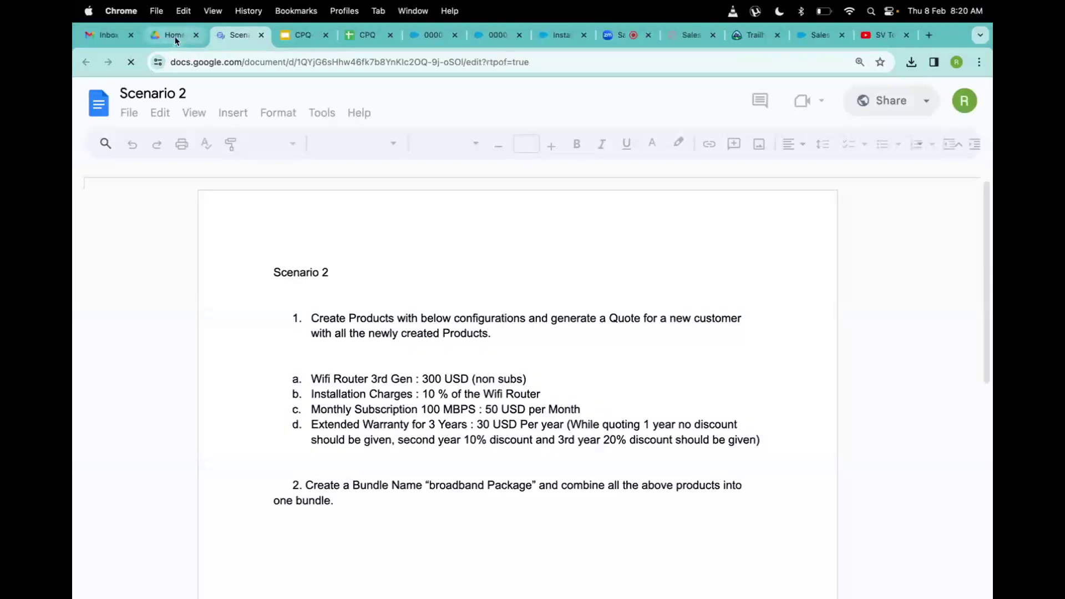
pyautogui.click(175, 39)
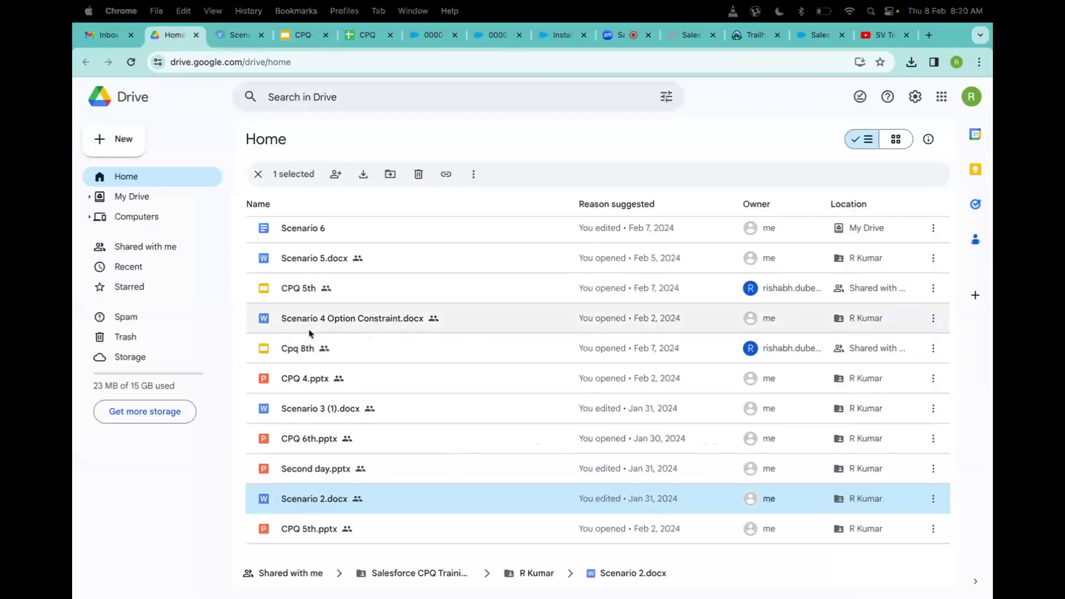
# Open Scenario 3 (1).docx showing the 1050 USD Laptop Bundle and pizza-and-fries pricing tasks.
pyautogui.click(304, 409)
pyautogui.doubleClick(304, 408)
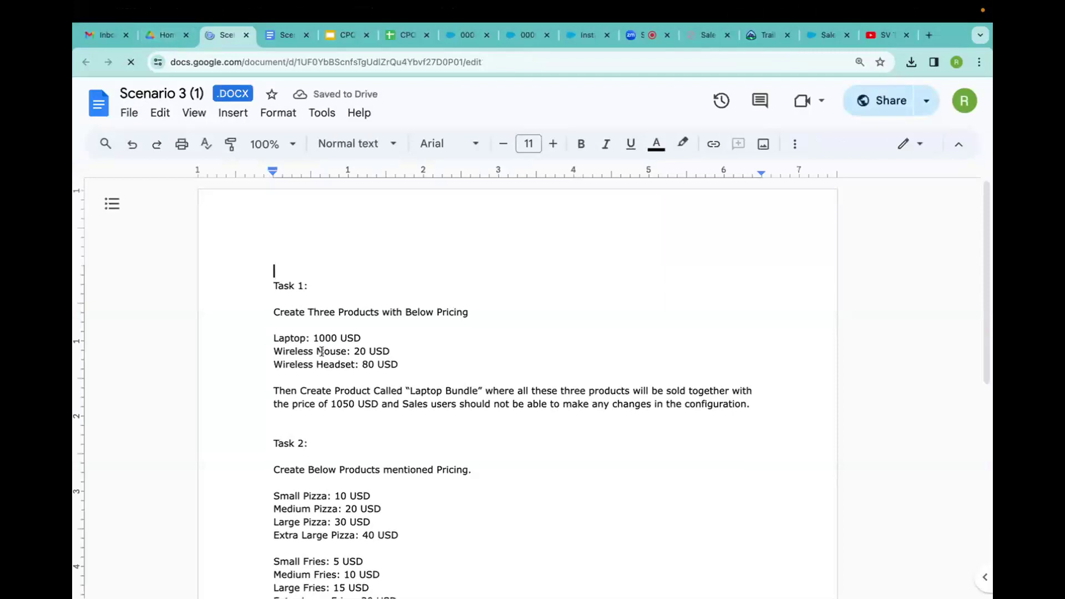
pyautogui.scroll(-4, 322, 352)
pyautogui.scroll(4, 322, 353)
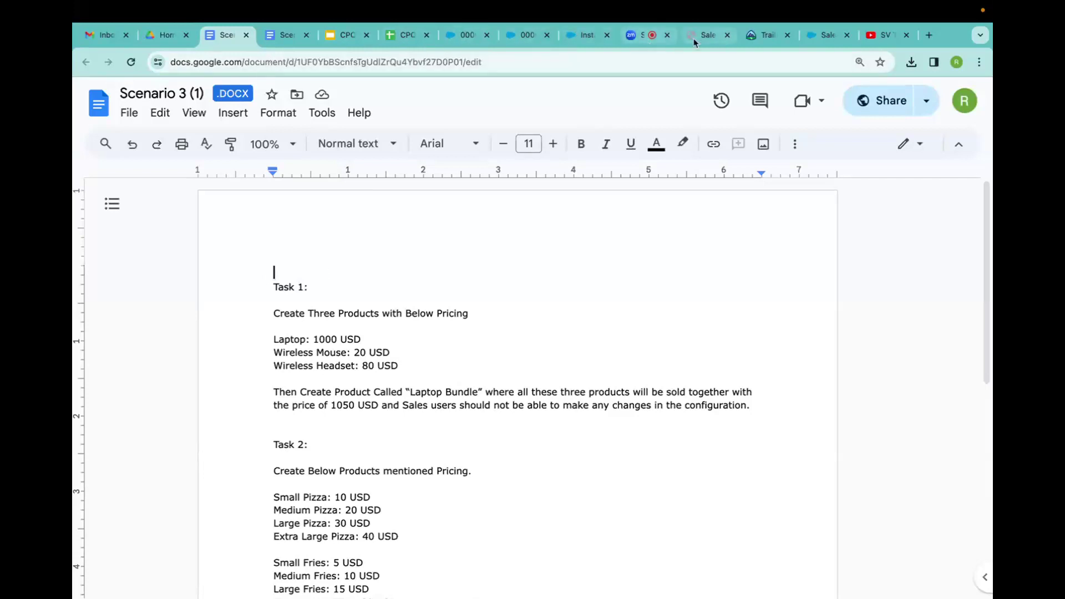
# Expand topic 23, Salesforce CPQ Certification Assistance, showing its migration and deployment subtopics.
pyautogui.click(708, 35)
pyautogui.scroll(-5, 289, 330)
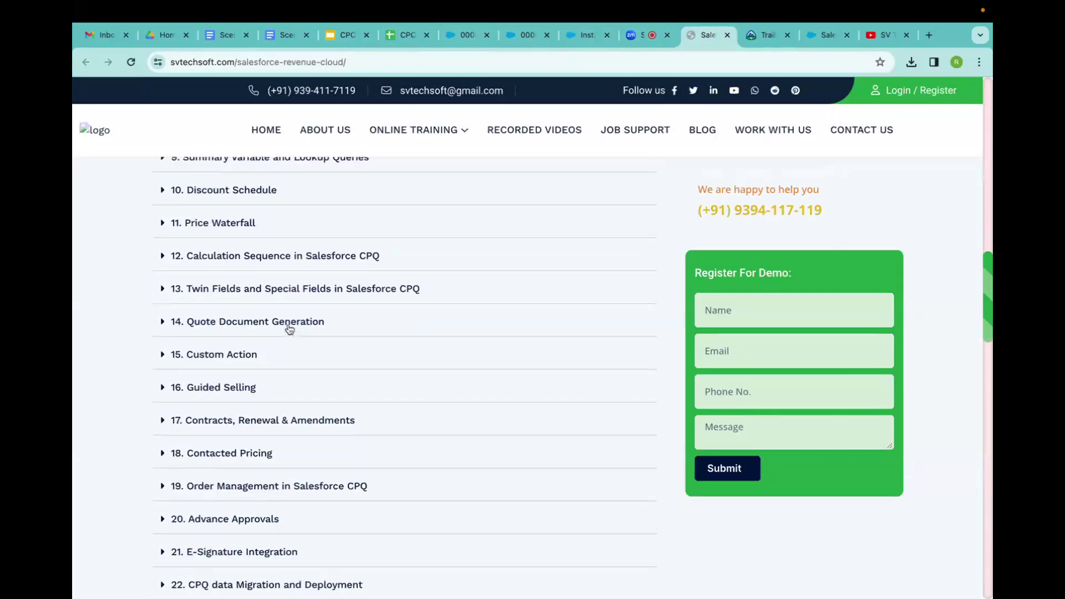
pyautogui.scroll(-1, 289, 330)
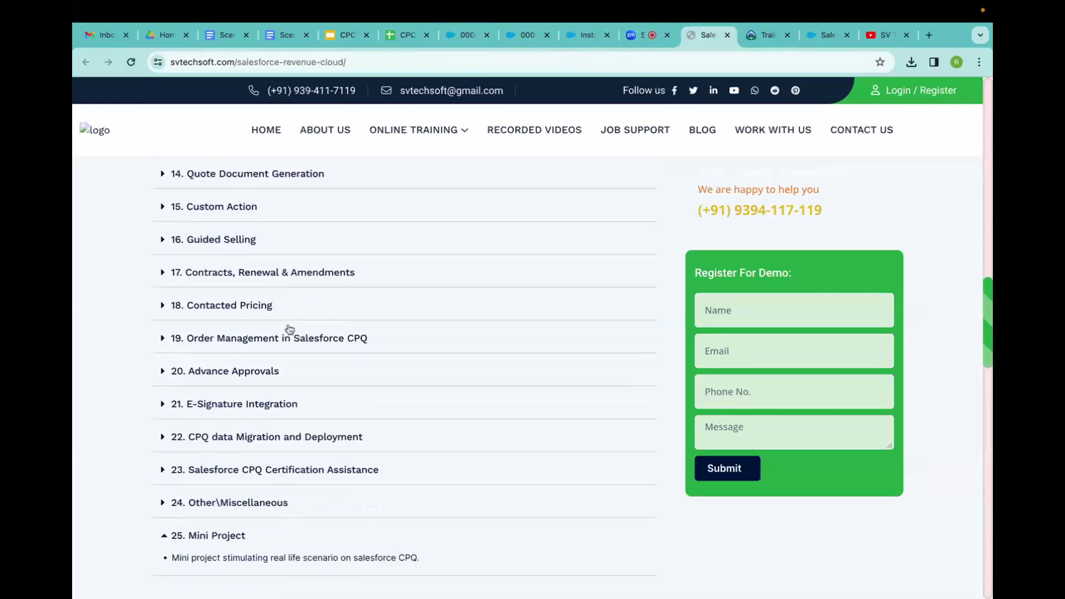
pyautogui.click(163, 471)
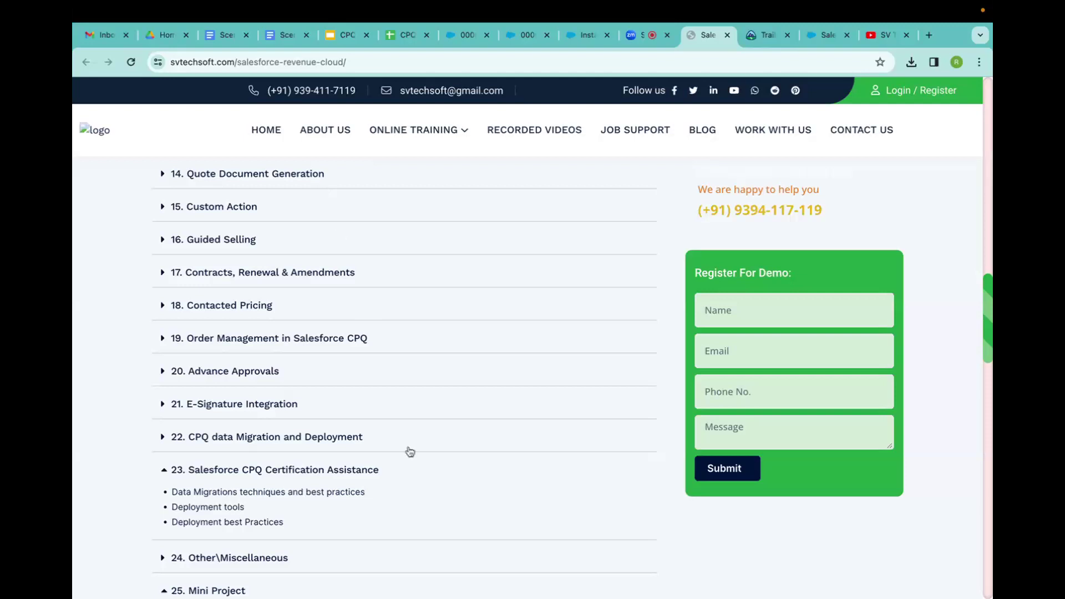
pyautogui.hotkey('ctrl', 'Up')
# Open the Guided Selling in Salesforce CPQ notes from the cpqnotes folder in full screen.
pyautogui.click(293, 246)
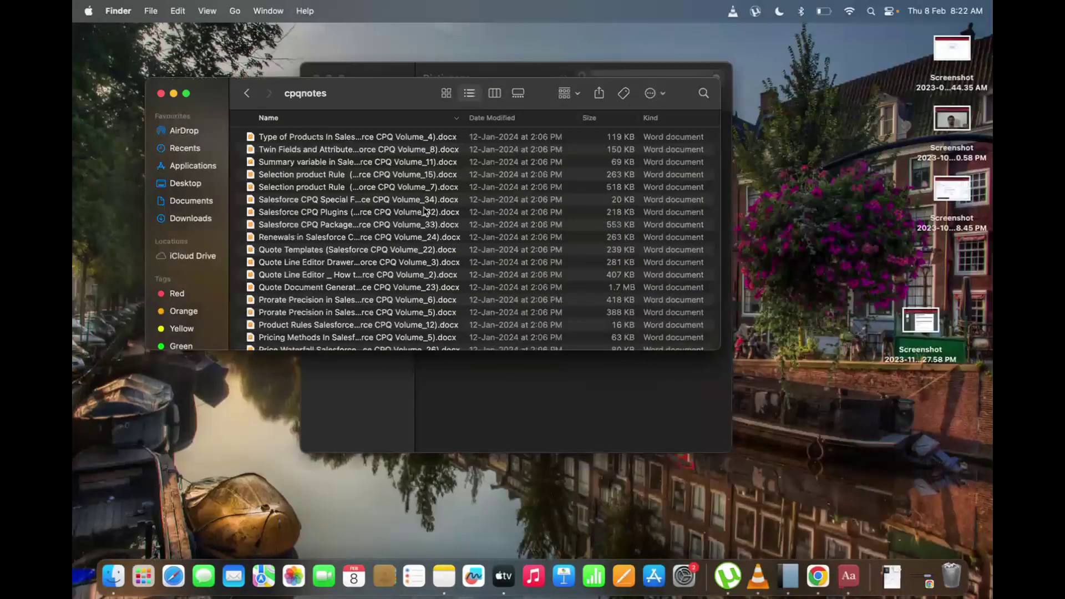
pyautogui.click(187, 93)
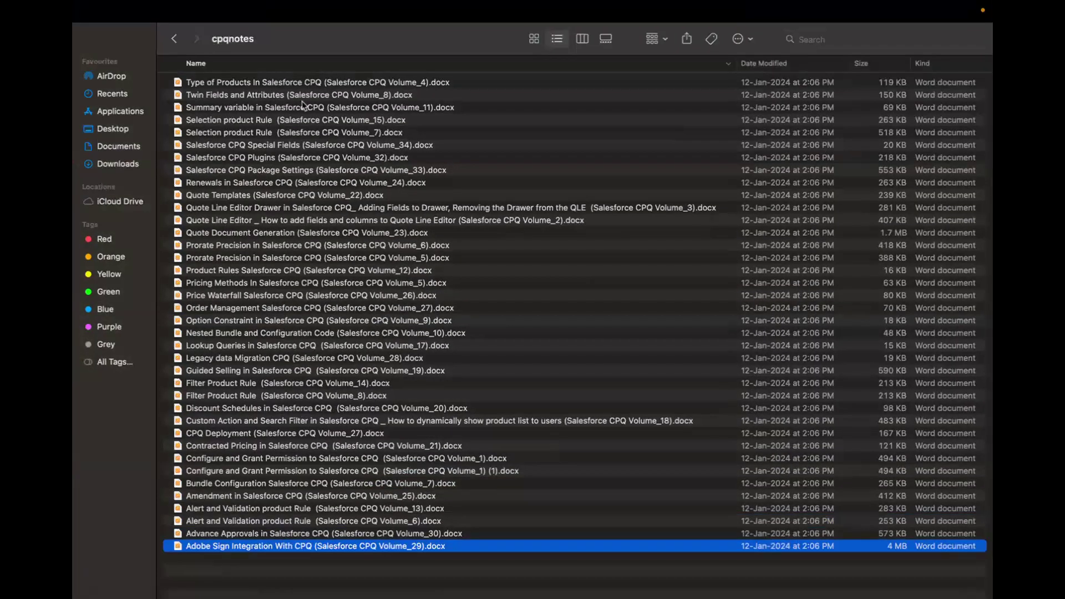
pyautogui.click(202, 374)
pyautogui.doubleClick(202, 373)
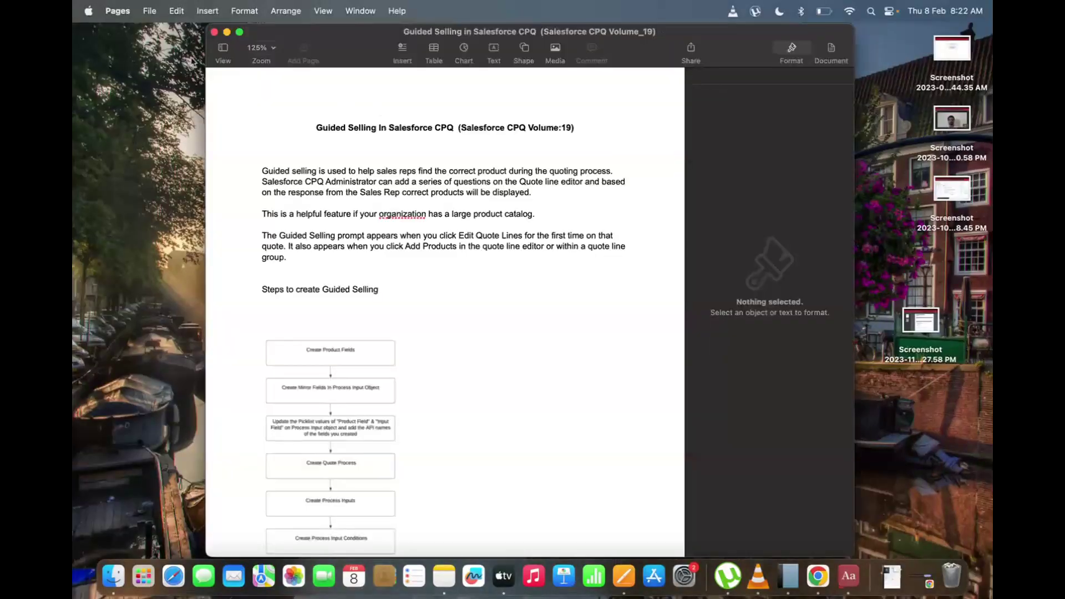
pyautogui.click(239, 31)
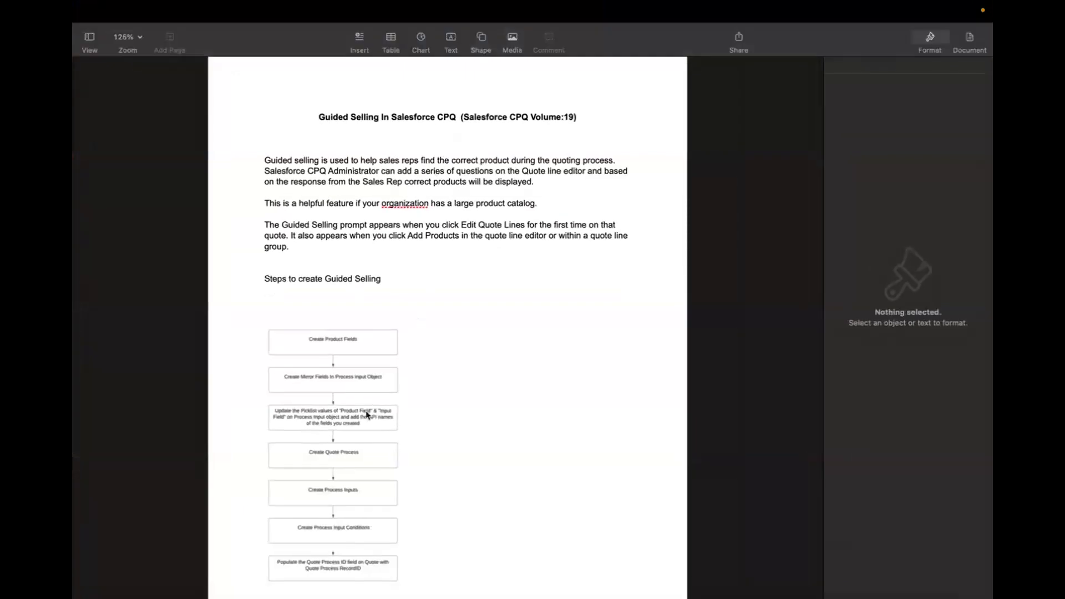
# Read the notes through to testing steps f and g, then exit full screen and close them.
pyautogui.scroll(-3, 366, 415)
pyautogui.scroll(-10, 367, 415)
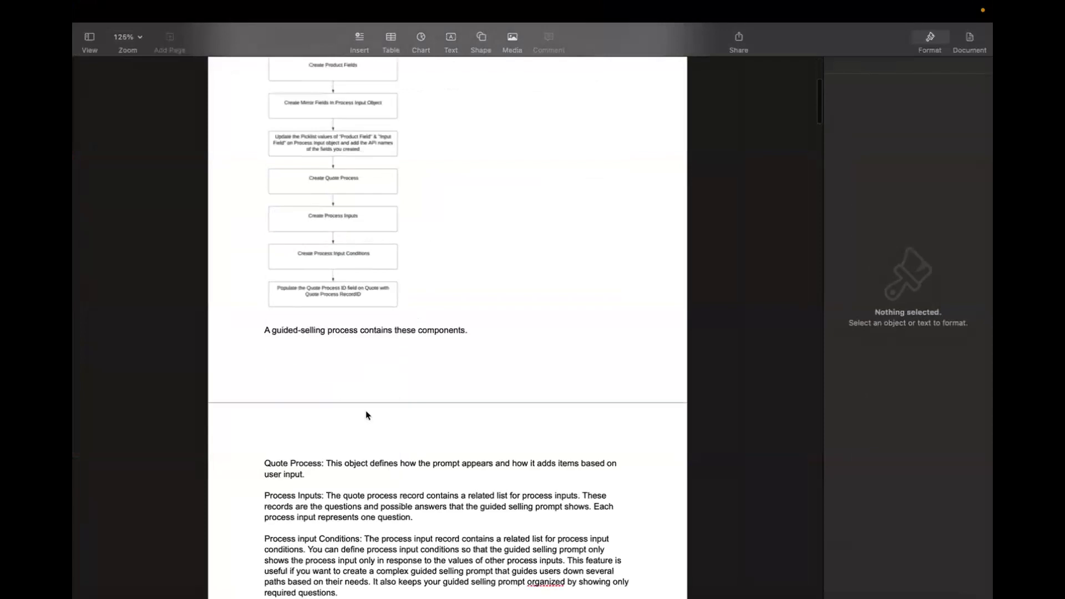
pyautogui.scroll(-10, 360, 463)
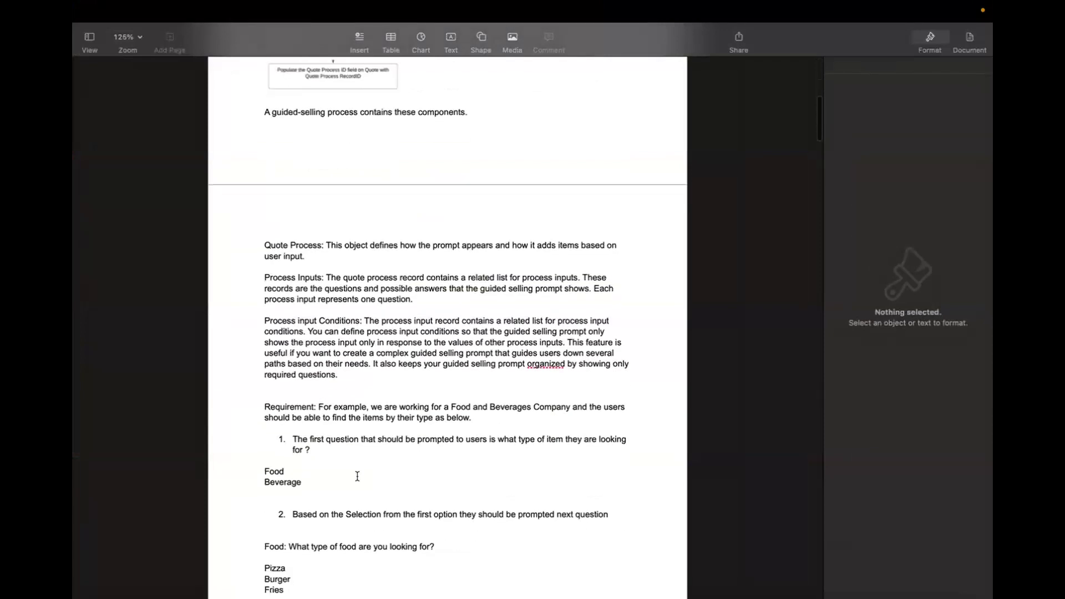
pyautogui.scroll(-4, 358, 476)
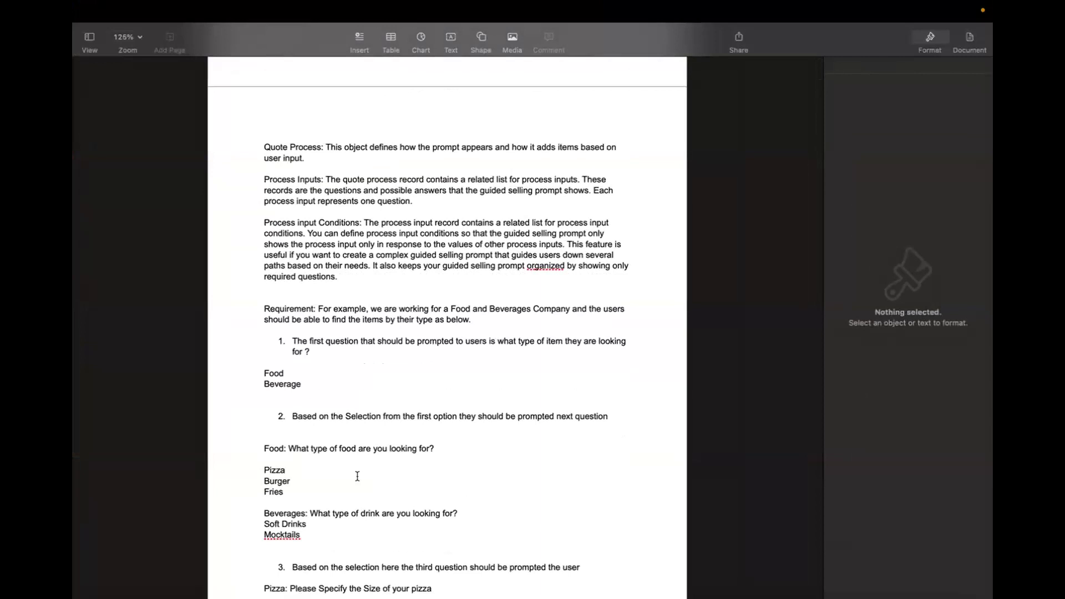
pyautogui.scroll(-3, 357, 476)
pyautogui.scroll(-9, 356, 416)
pyautogui.scroll(-20, 355, 416)
pyautogui.scroll(-12, 350, 401)
pyautogui.scroll(-20, 348, 386)
pyautogui.scroll(-20, 348, 386)
pyautogui.scroll(-20, 348, 387)
pyautogui.scroll(-20, 347, 383)
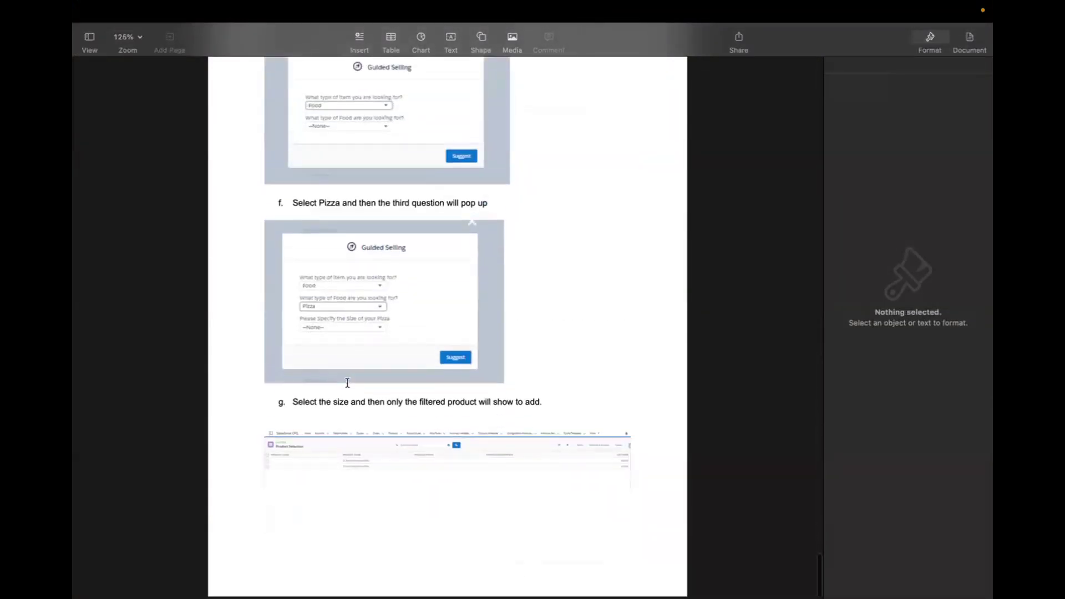
pyautogui.press('ctrl+super+f')
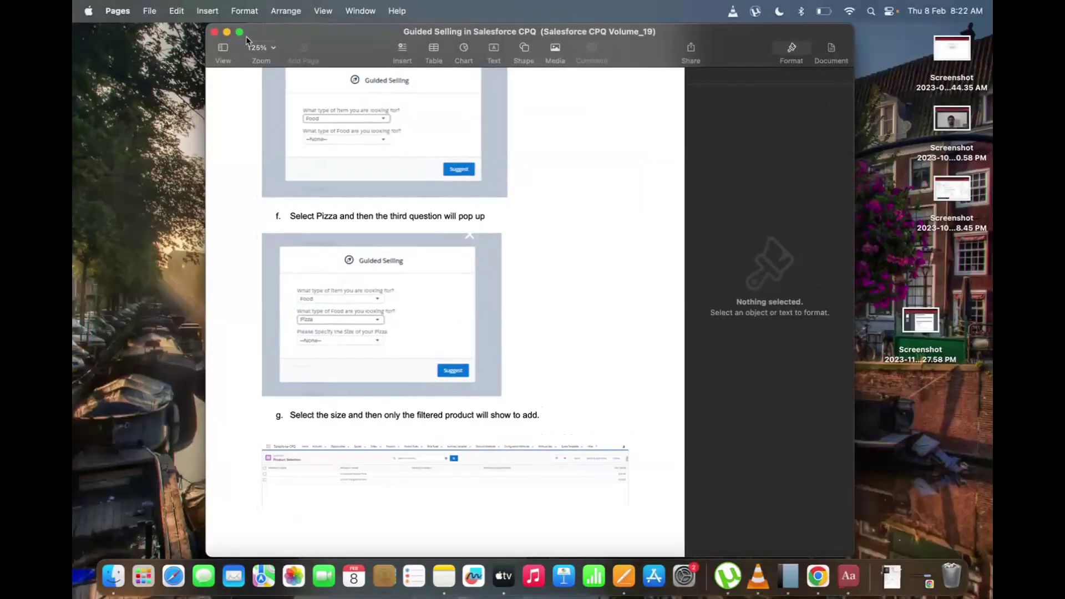
pyautogui.click(214, 32)
# Open the Adobe Sign Integration With CPQ notes from Finder in full screen.
pyautogui.hotkey('ctrl', 'Up')
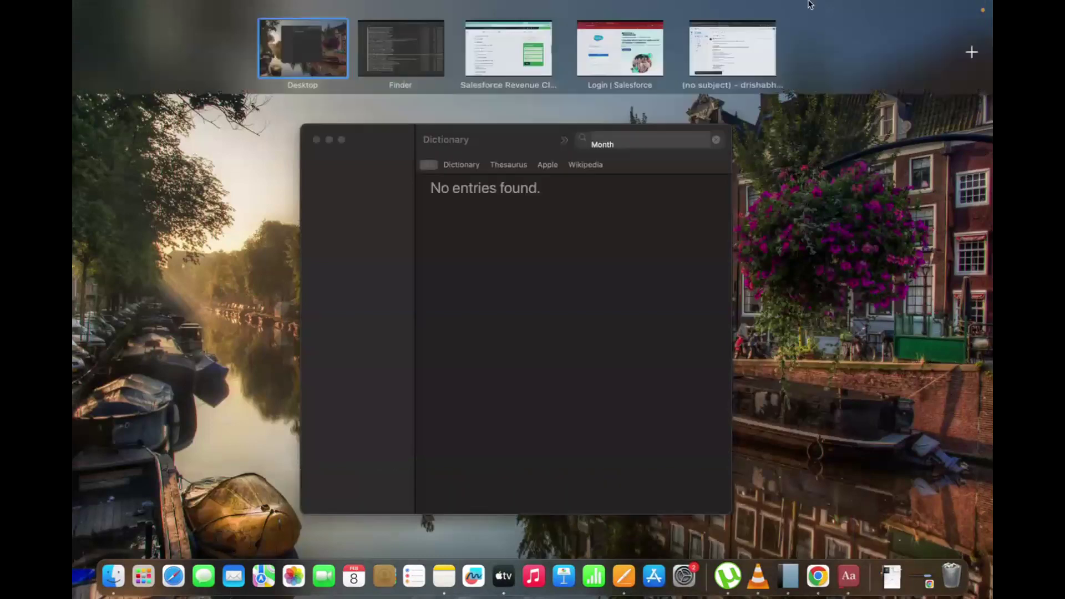
pyautogui.click(417, 63)
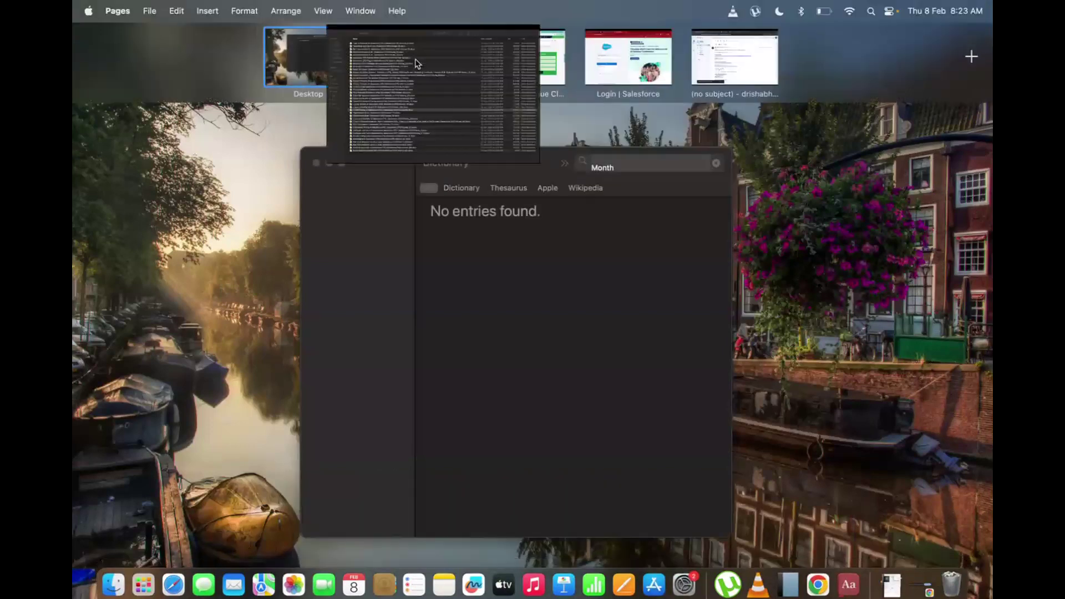
pyautogui.click(261, 547)
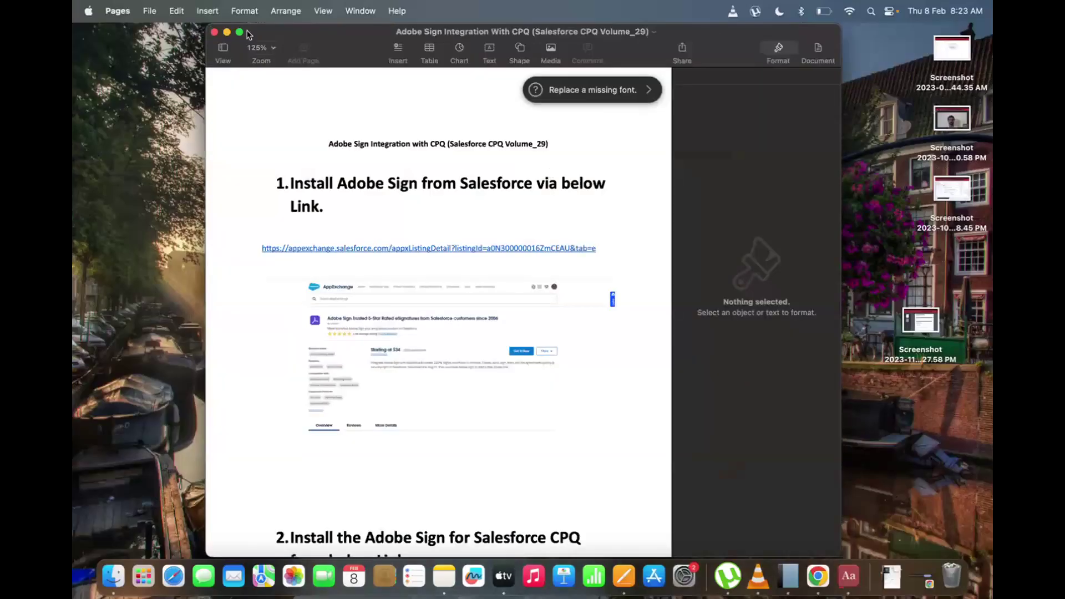
pyautogui.click(239, 32)
# Read through the Adobe Sign notes, then exit full screen and close the document.
pyautogui.scroll(-20, 390, 348)
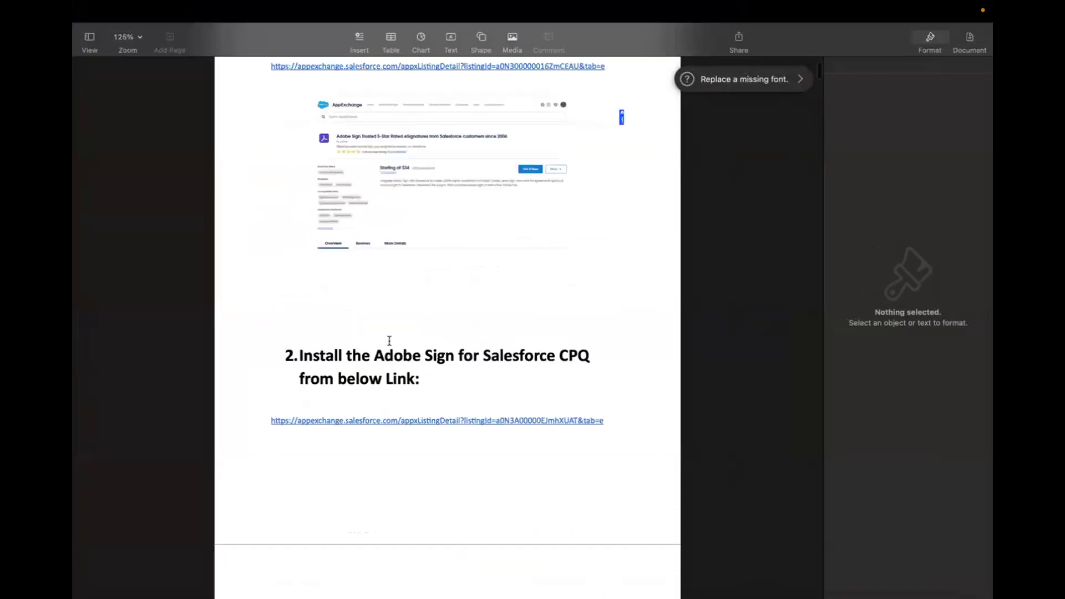
pyautogui.scroll(-20, 389, 341)
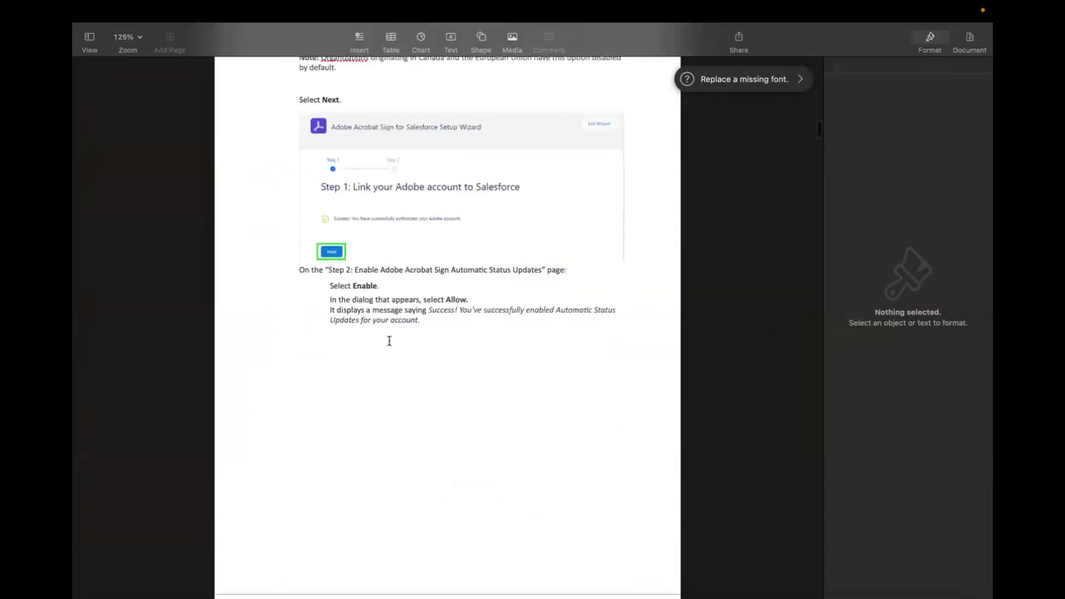
pyautogui.scroll(-20, 389, 344)
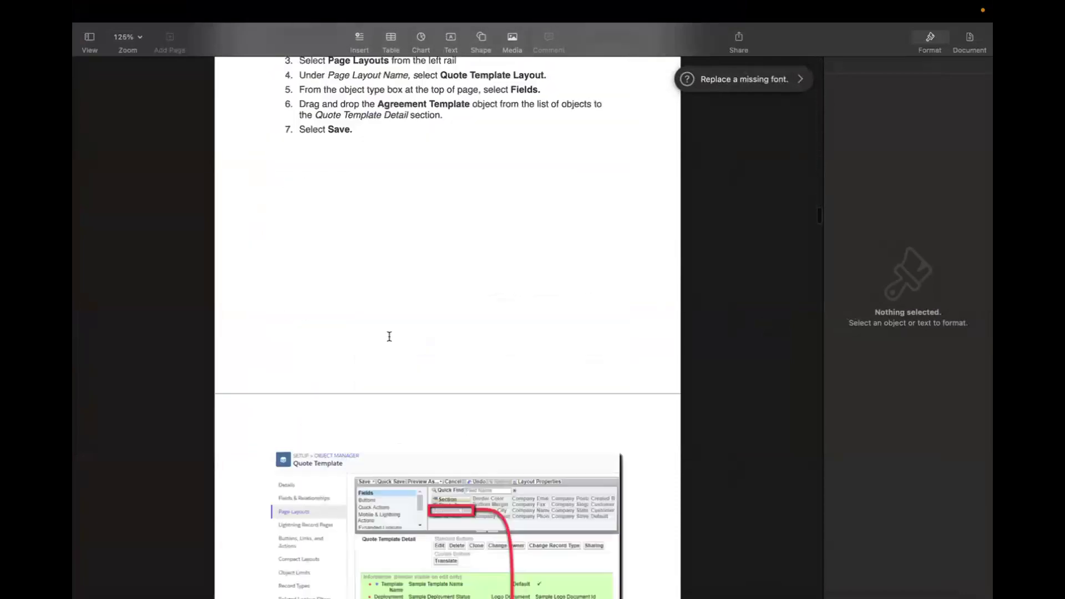
pyautogui.scroll(-20, 390, 338)
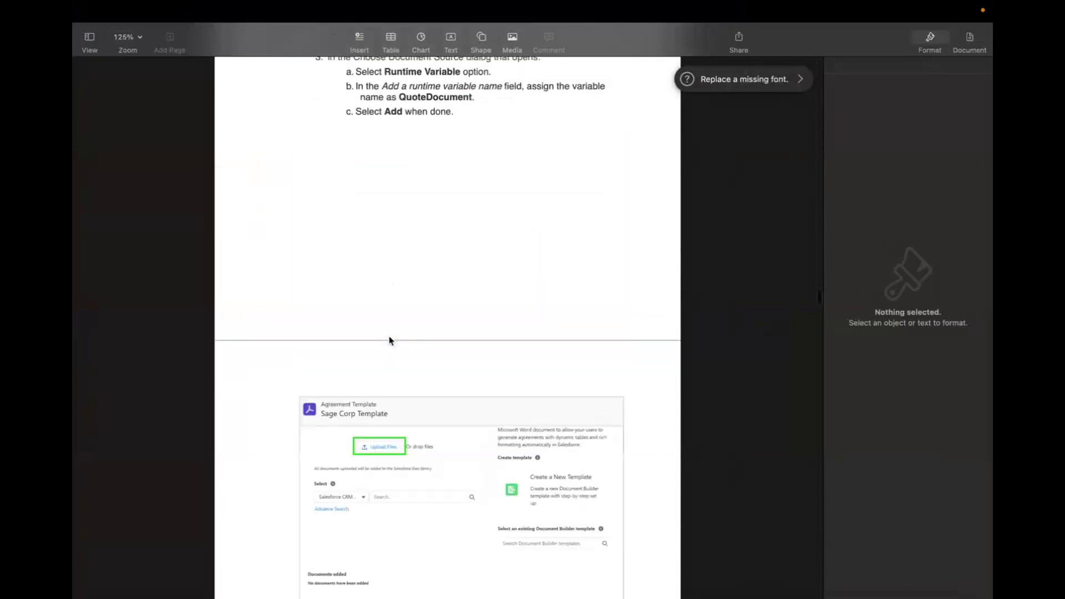
pyautogui.scroll(-20, 389, 339)
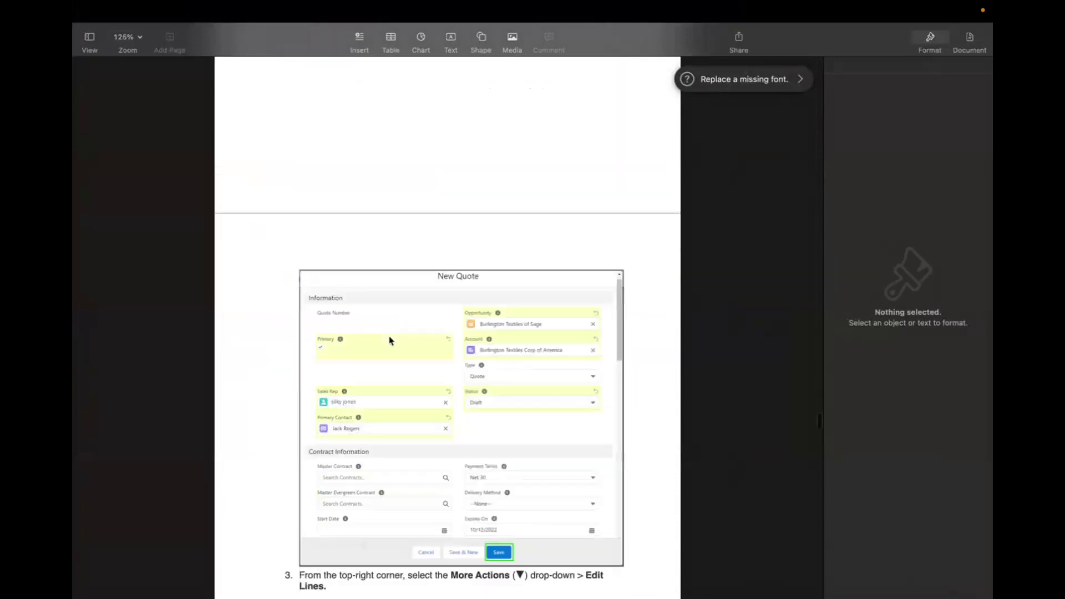
pyautogui.scroll(-15, 390, 340)
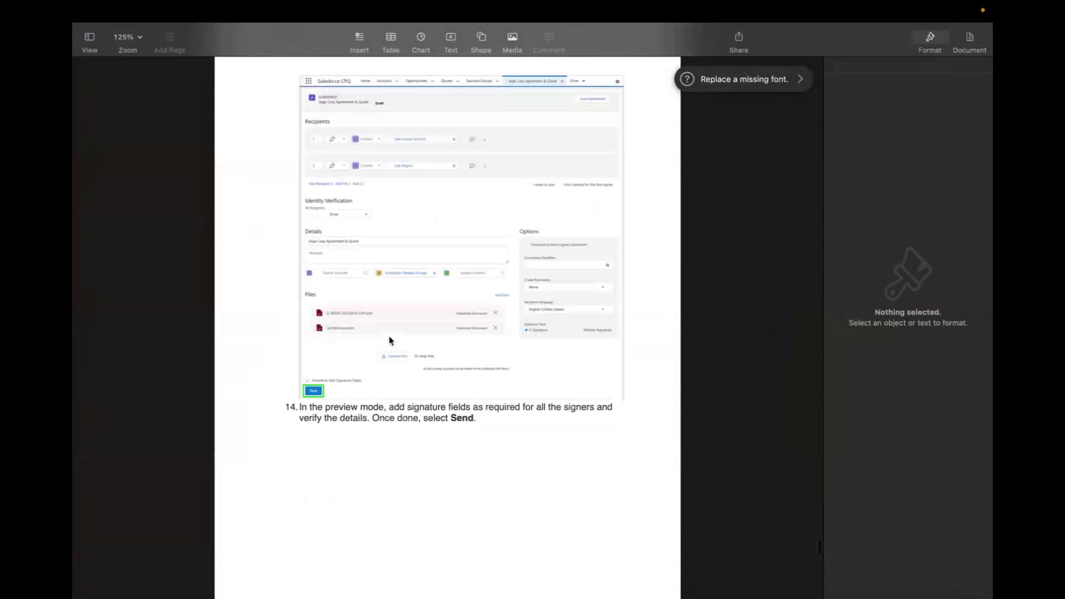
pyautogui.press('ctrl+super+f')
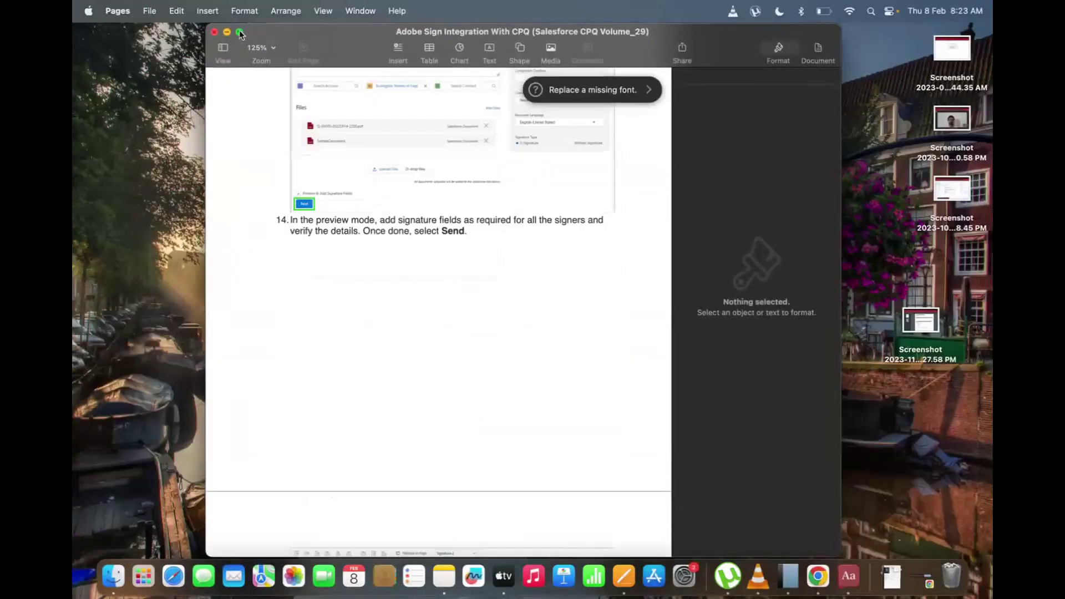
pyautogui.click(215, 32)
# Return to the browser showing the SVTechSoft Revenue Cloud course page.
pyautogui.hotkey('ctrl', 'Up')
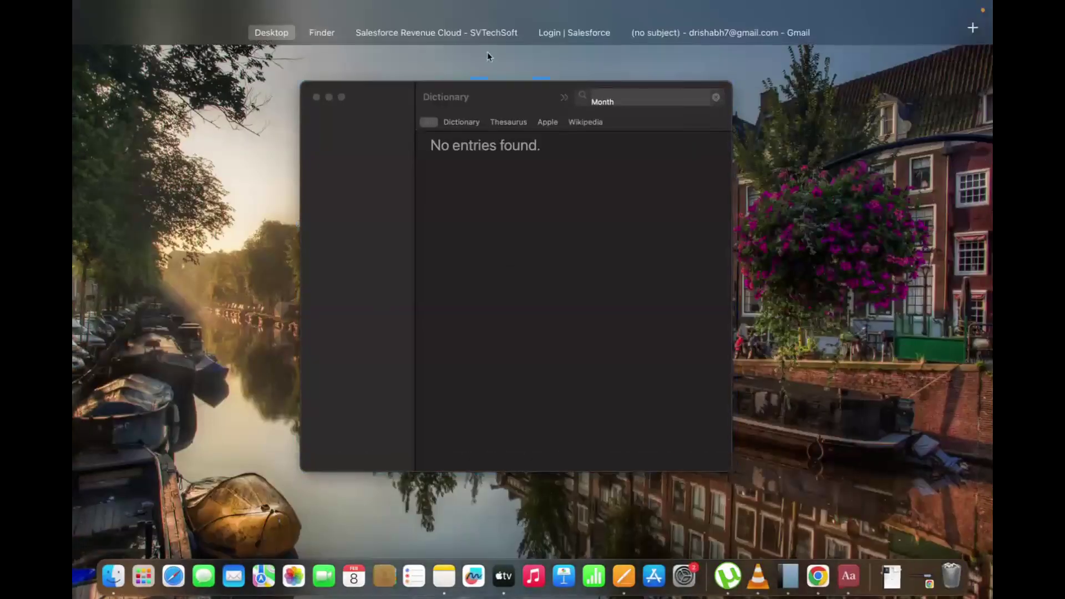
pyautogui.moveTo(481, 8)
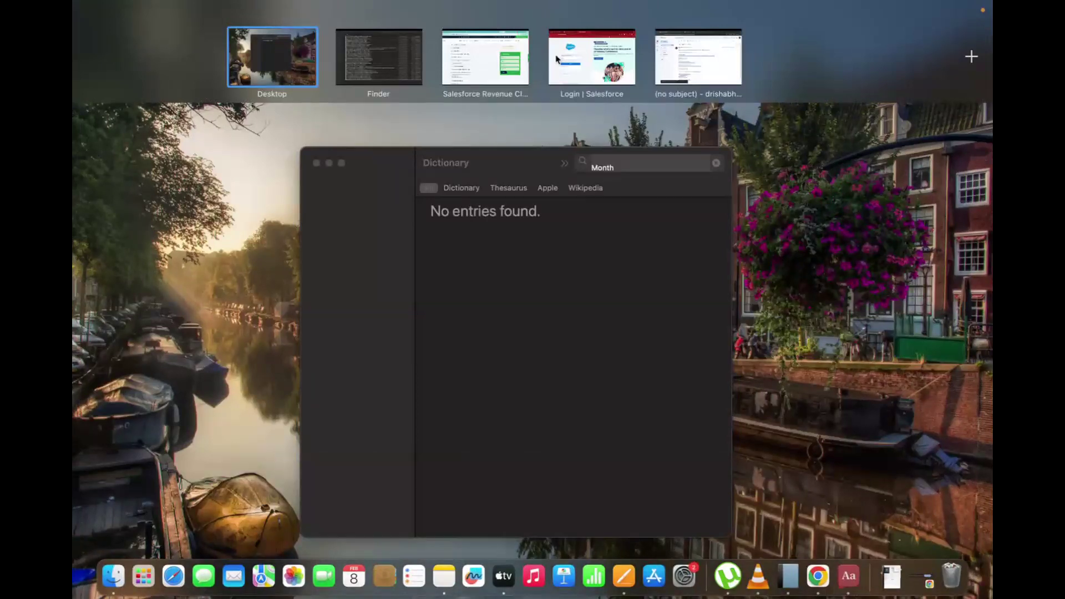
pyautogui.click(489, 62)
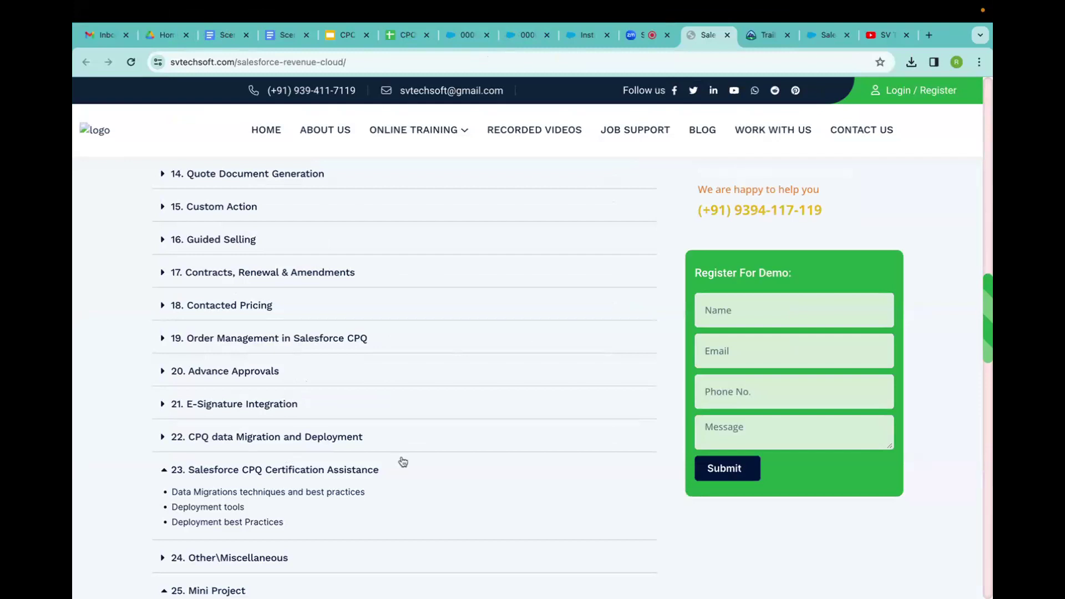
# Move from the Zoom tab to the CPQ- Updated deck at slide 14, Salesforce CPQ Process Flow.
pyautogui.moveTo(642, 2)
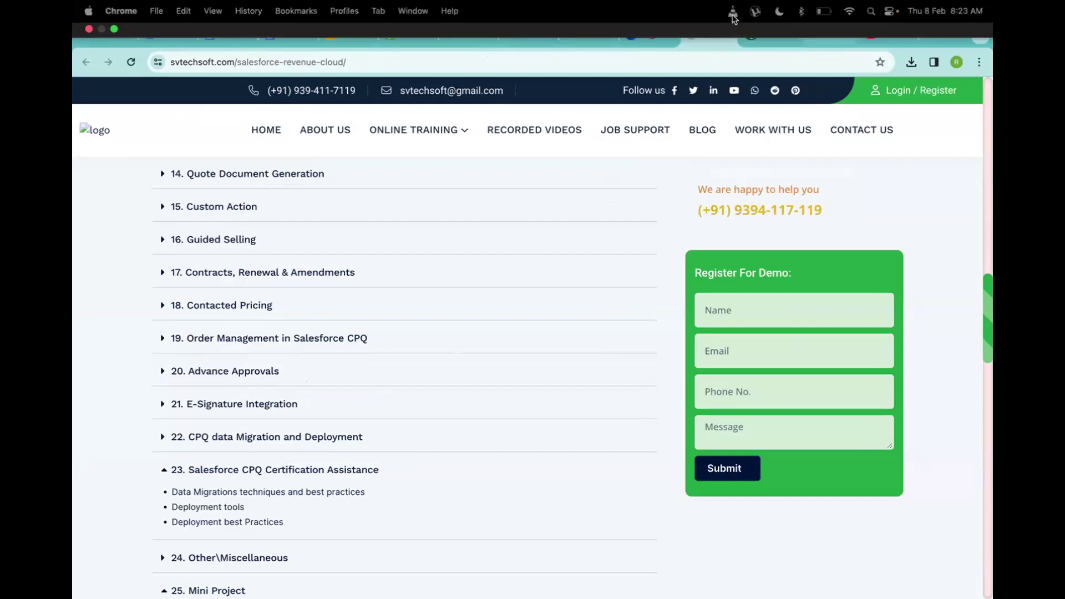
pyautogui.click(641, 38)
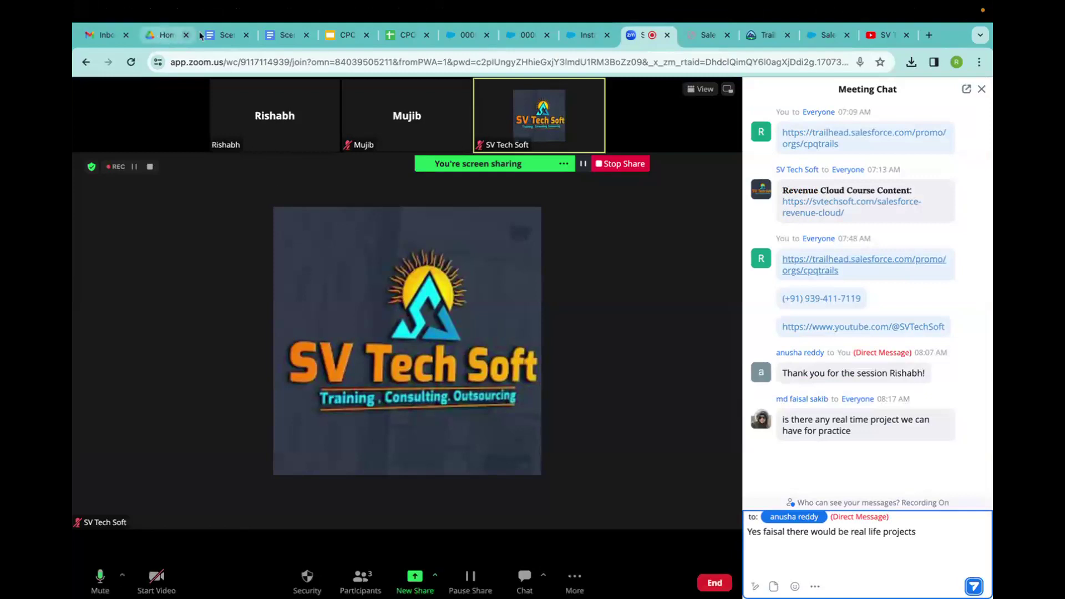
pyautogui.click(334, 39)
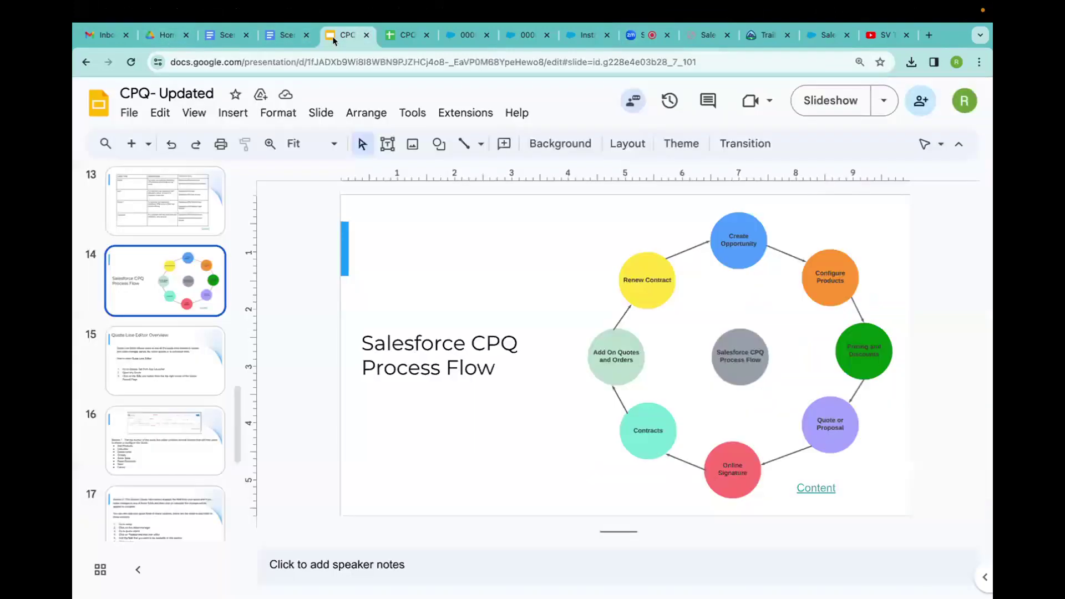
# Review slide 15, Quote Line Editor Overview, then stop the Zoom screen share.
pyautogui.click(158, 395)
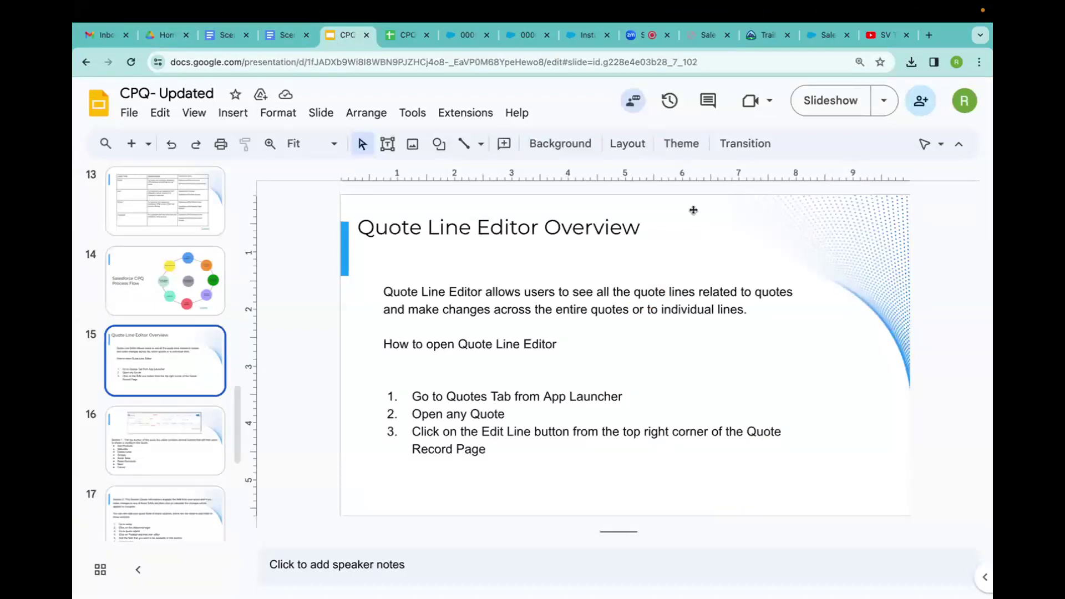
pyautogui.scroll(-6, 120, 417)
pyautogui.scroll(6, 120, 417)
pyautogui.scroll(-6, 120, 418)
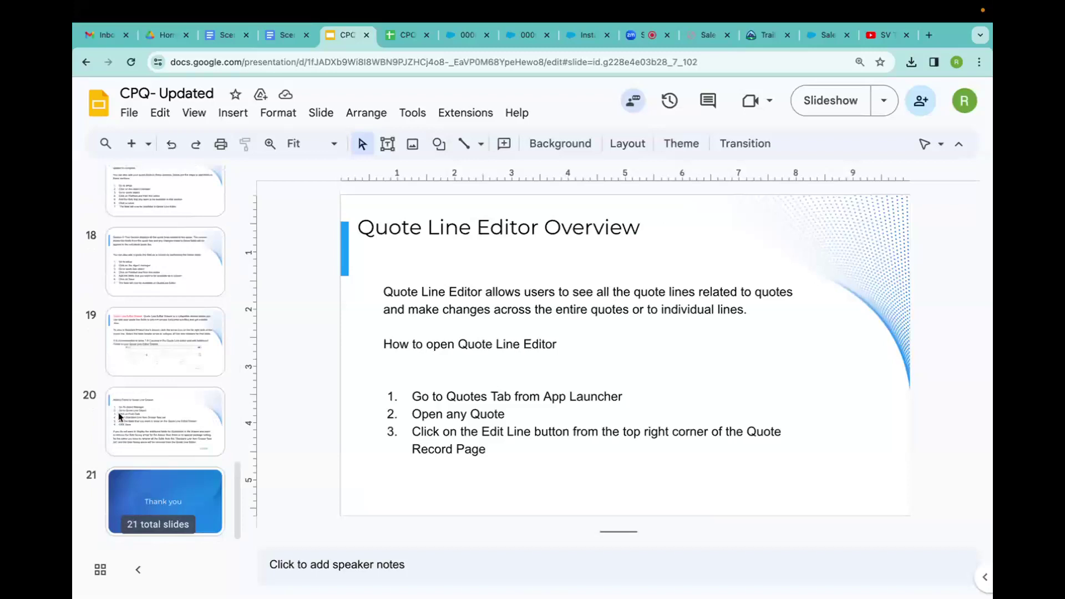
pyautogui.scroll(4, 119, 417)
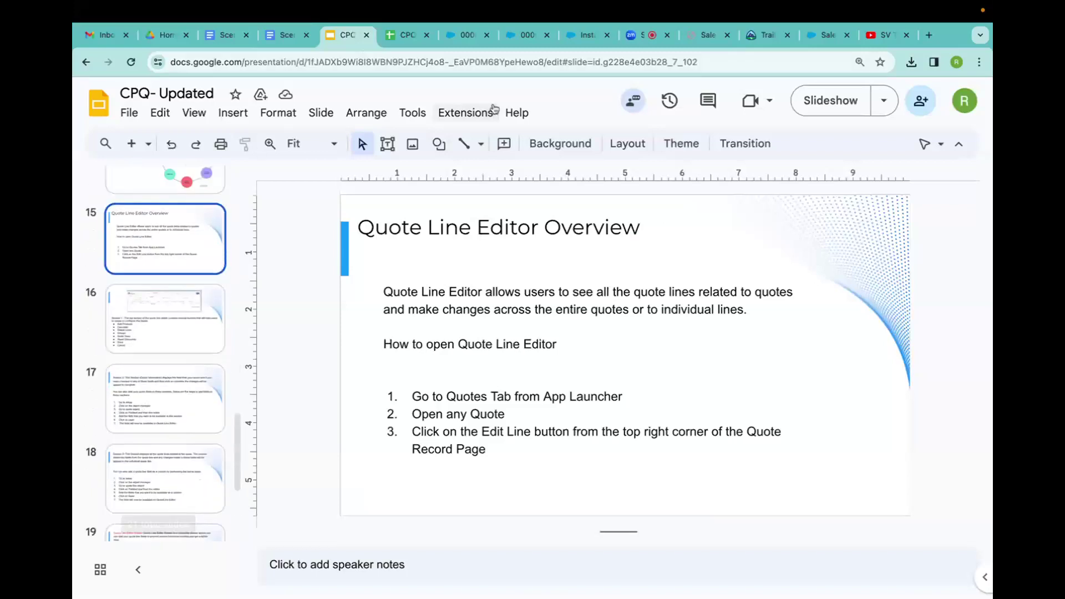
pyautogui.click(641, 39)
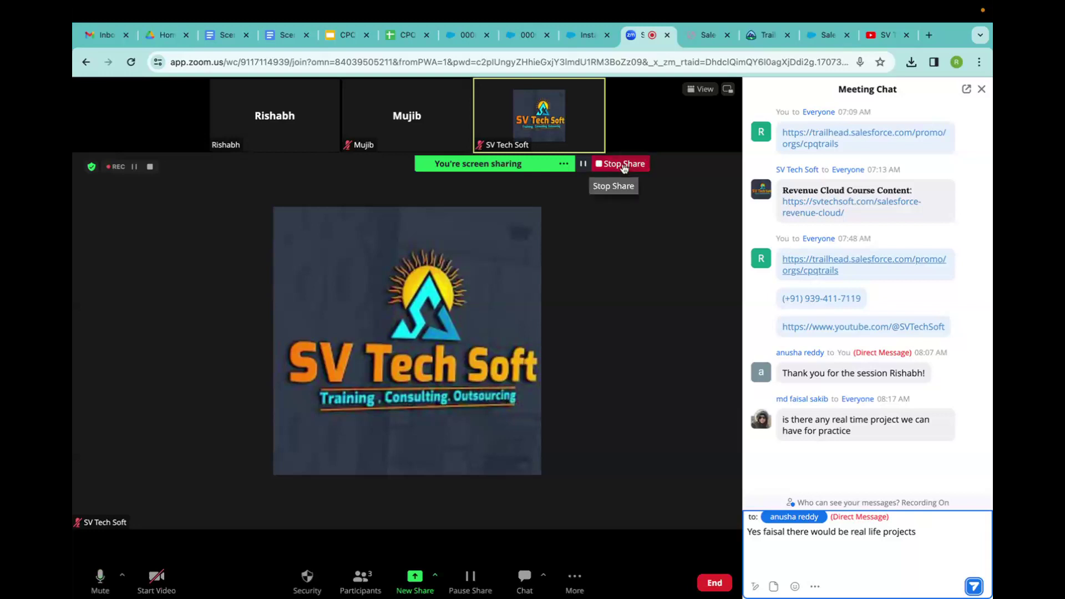
pyautogui.click(624, 165)
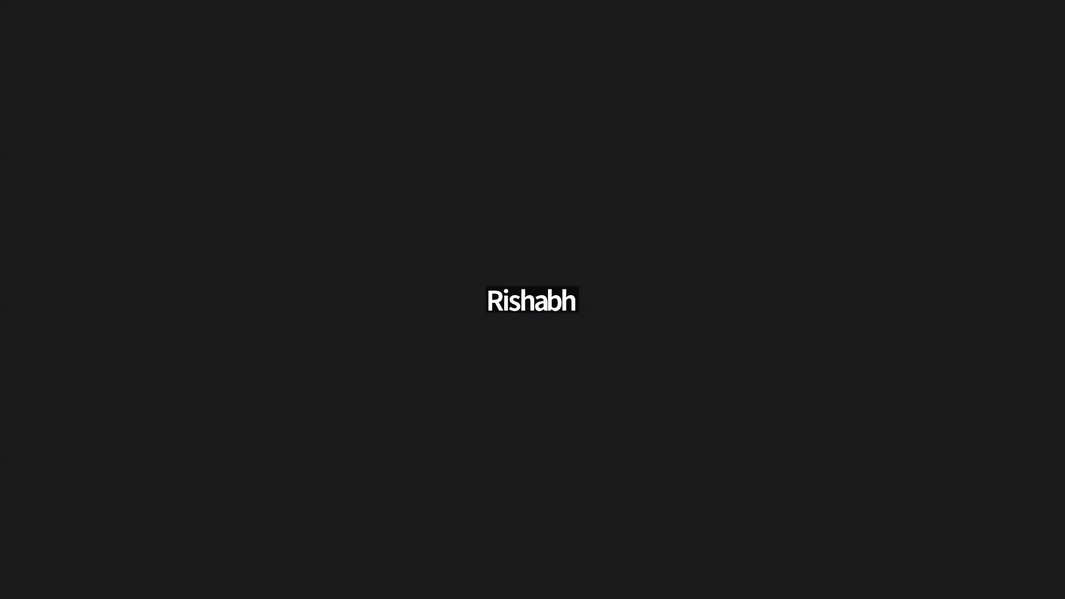